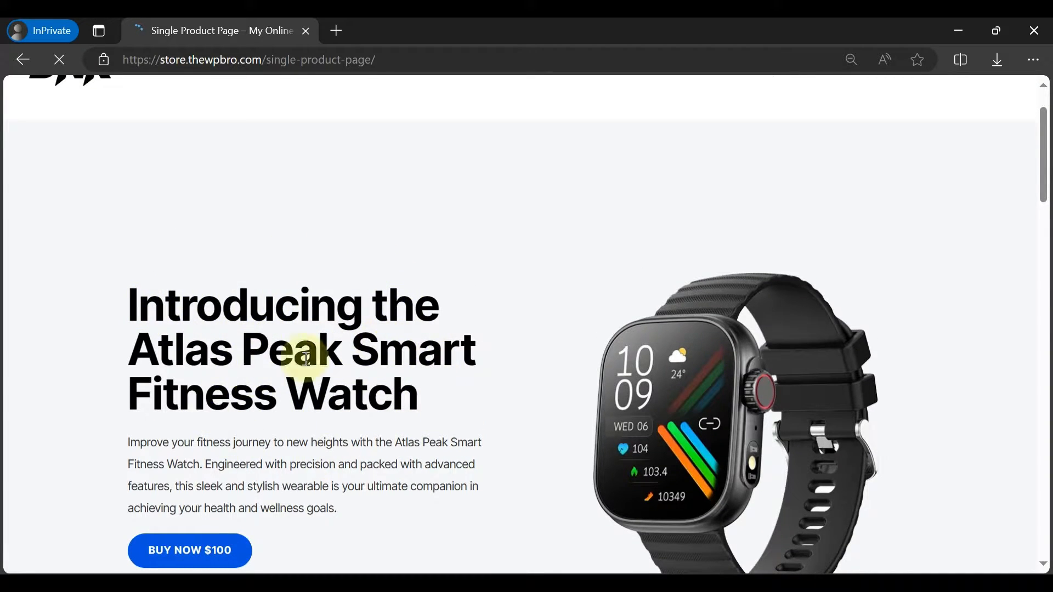
# Examine the Atlas Peak Smart Fitness Watch sales page, from the introduction through the feature boxes to the closing purchase section.
pyautogui.scroll(-2, 245, 471)
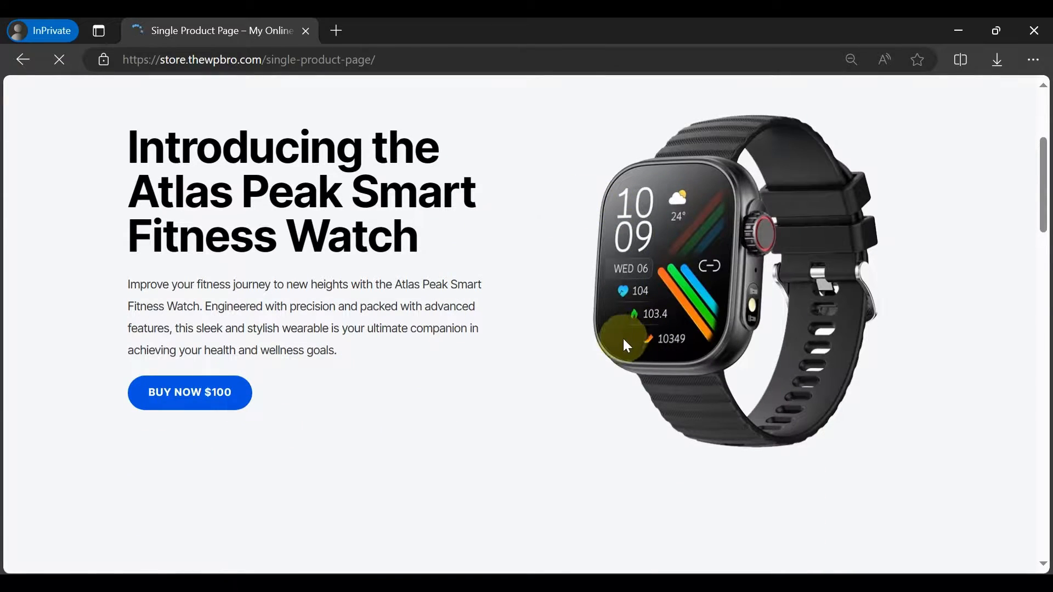
pyautogui.scroll(-1, 742, 294)
pyautogui.scroll(2, 742, 294)
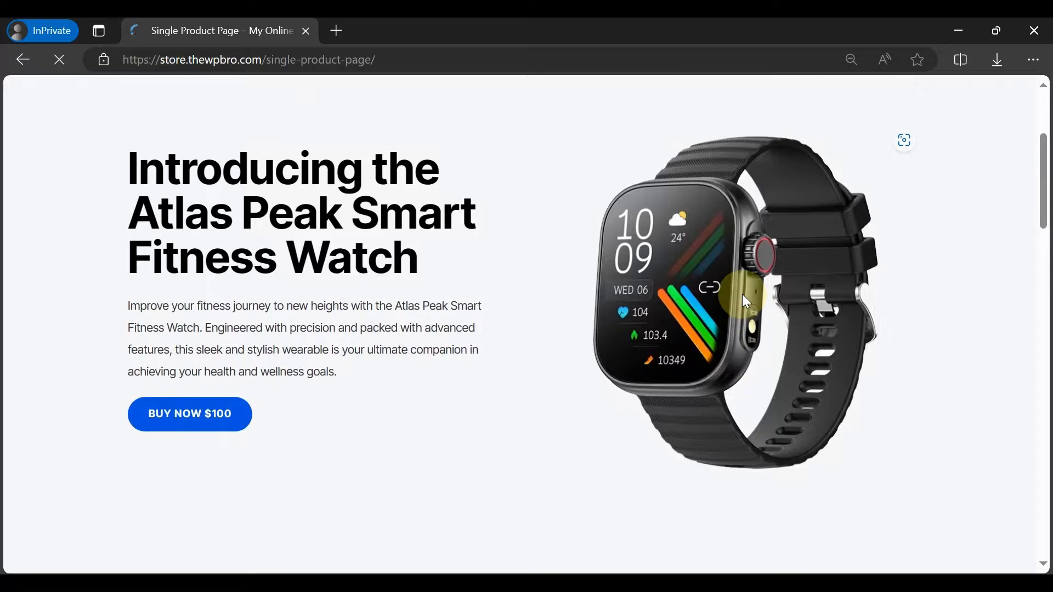
pyautogui.scroll(-10, 470, 406)
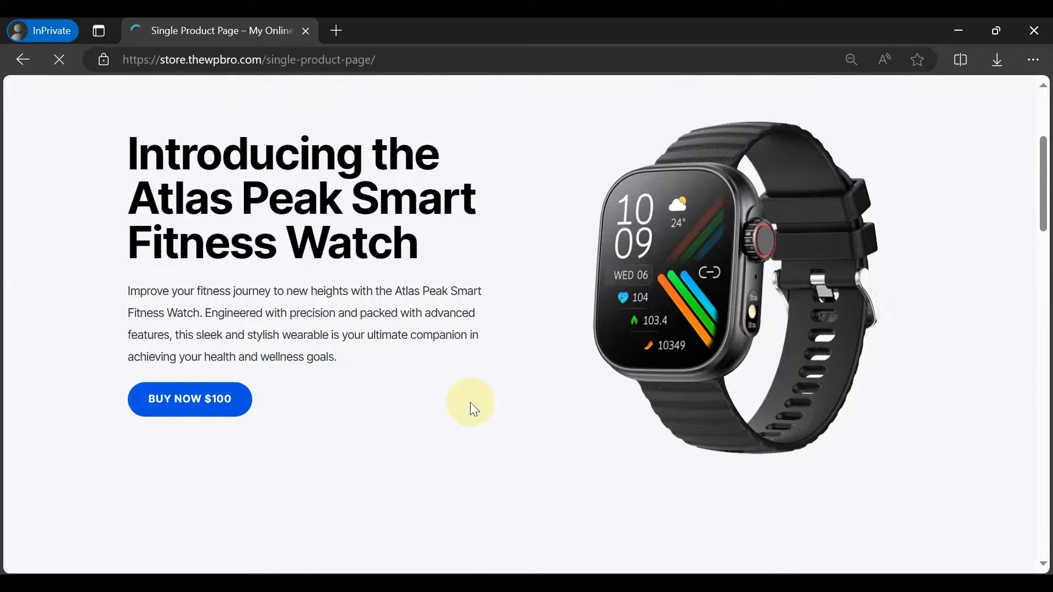
pyautogui.scroll(-3, 470, 406)
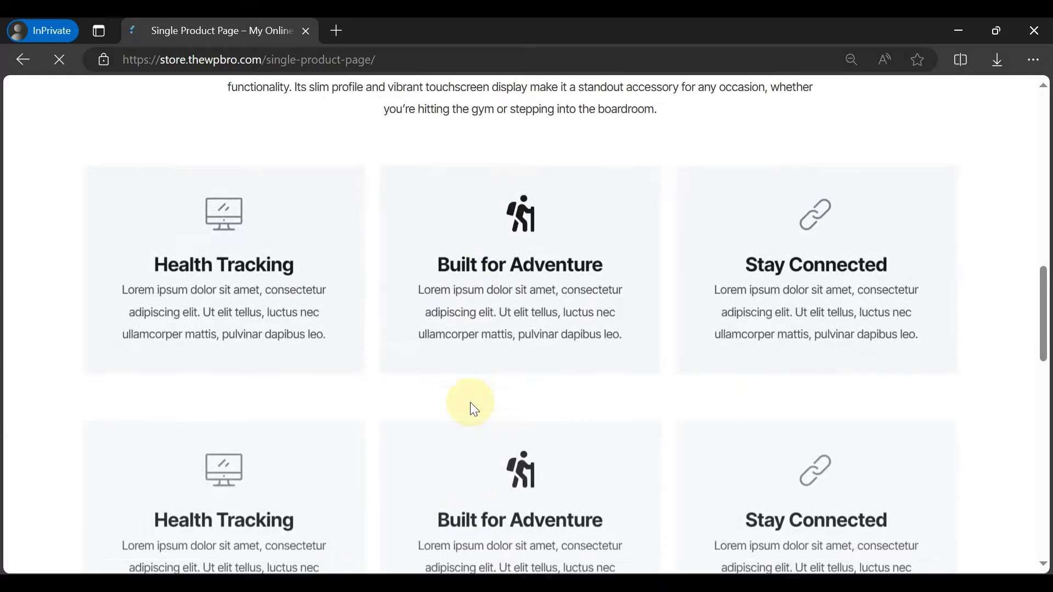
pyautogui.scroll(2, 613, 346)
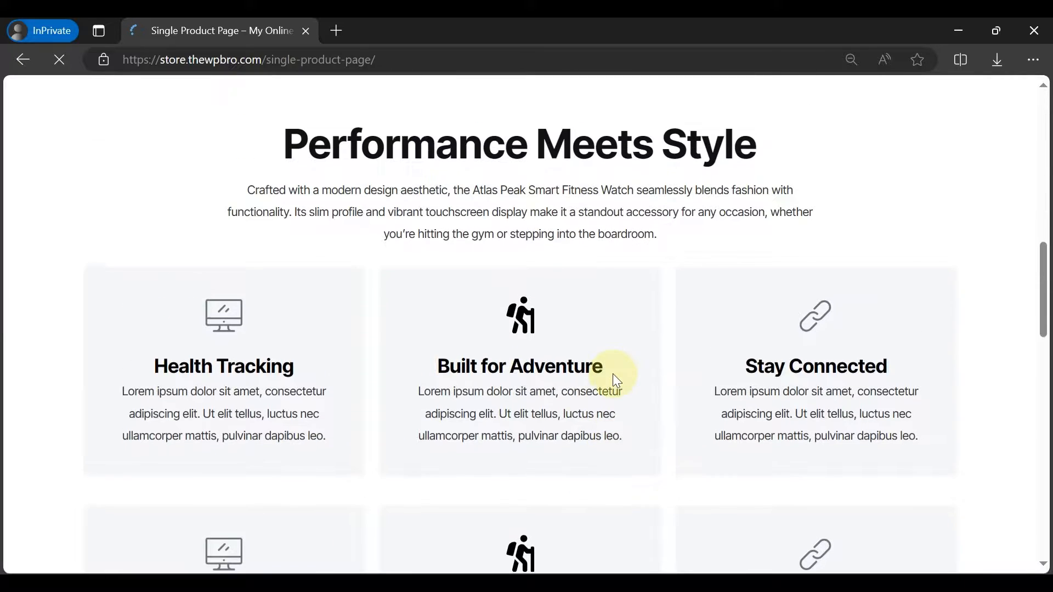
pyautogui.scroll(-1, 614, 381)
pyautogui.scroll(2, 568, 485)
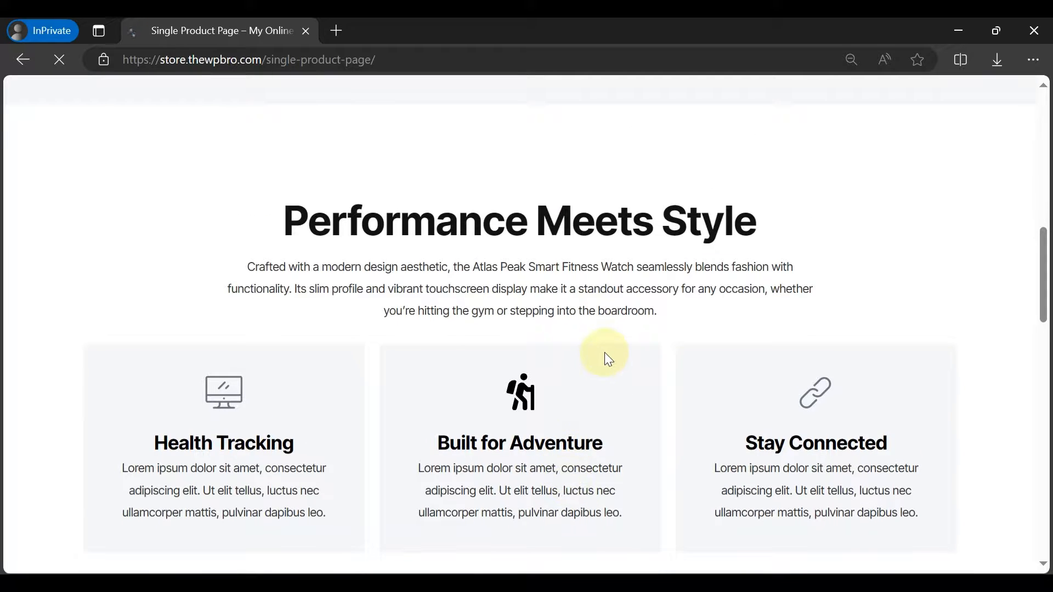
pyautogui.scroll(-7, 619, 287)
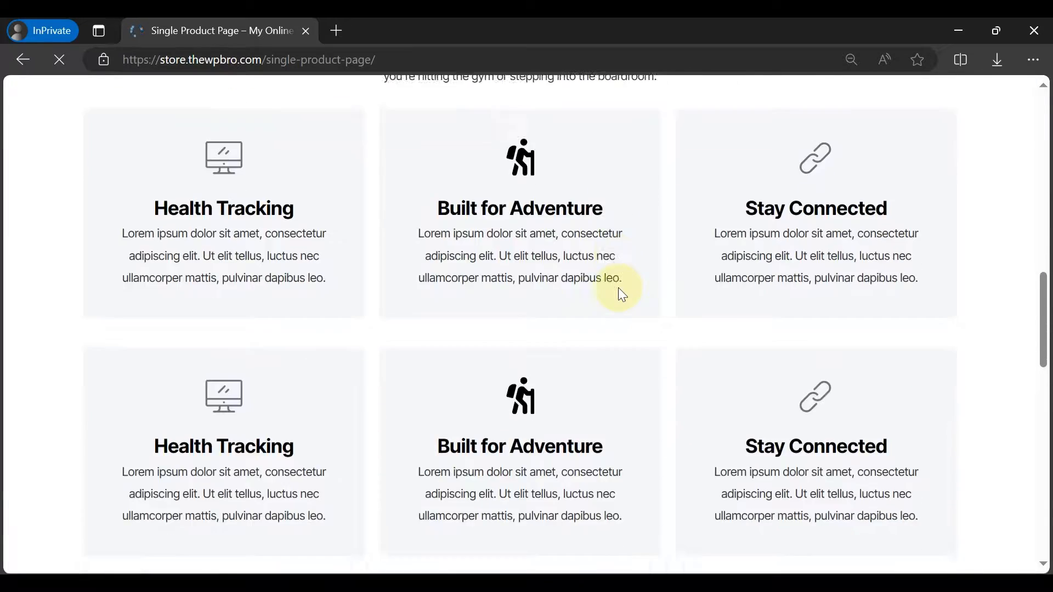
pyautogui.scroll(-7, 618, 288)
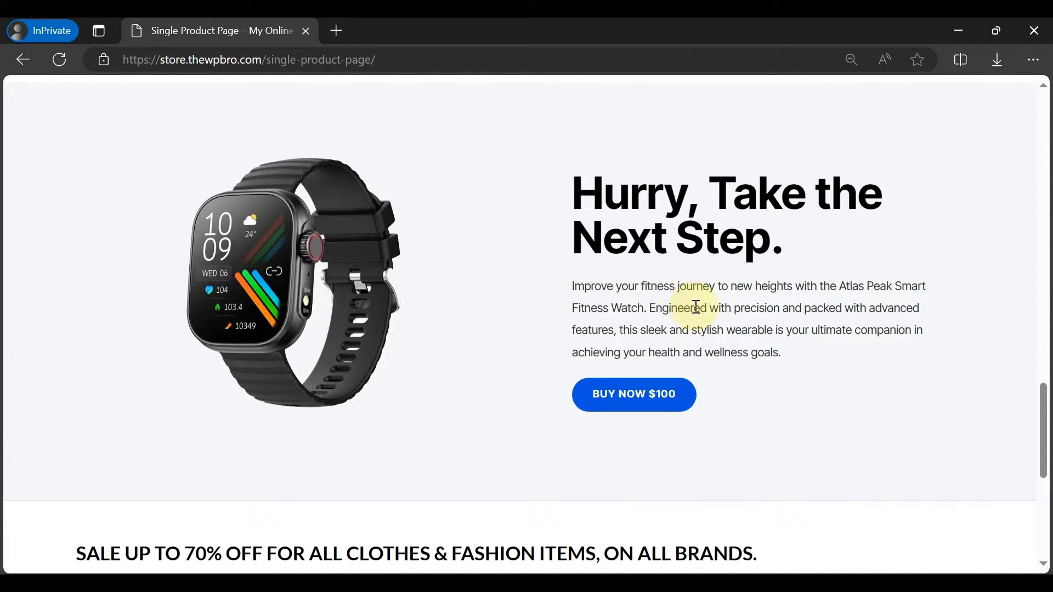
pyautogui.scroll(2, 696, 307)
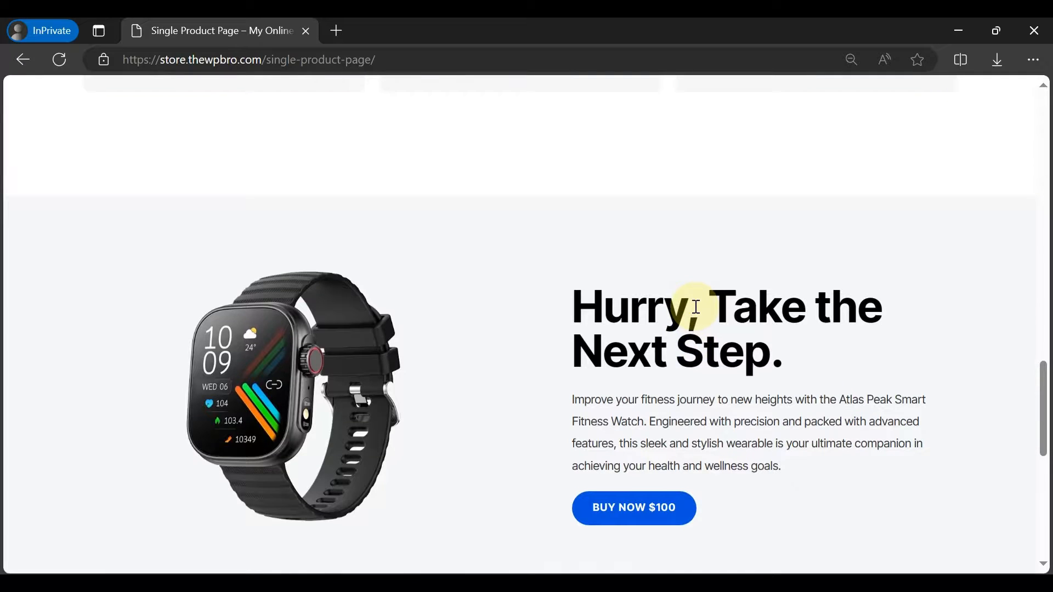
pyautogui.scroll(2, 693, 306)
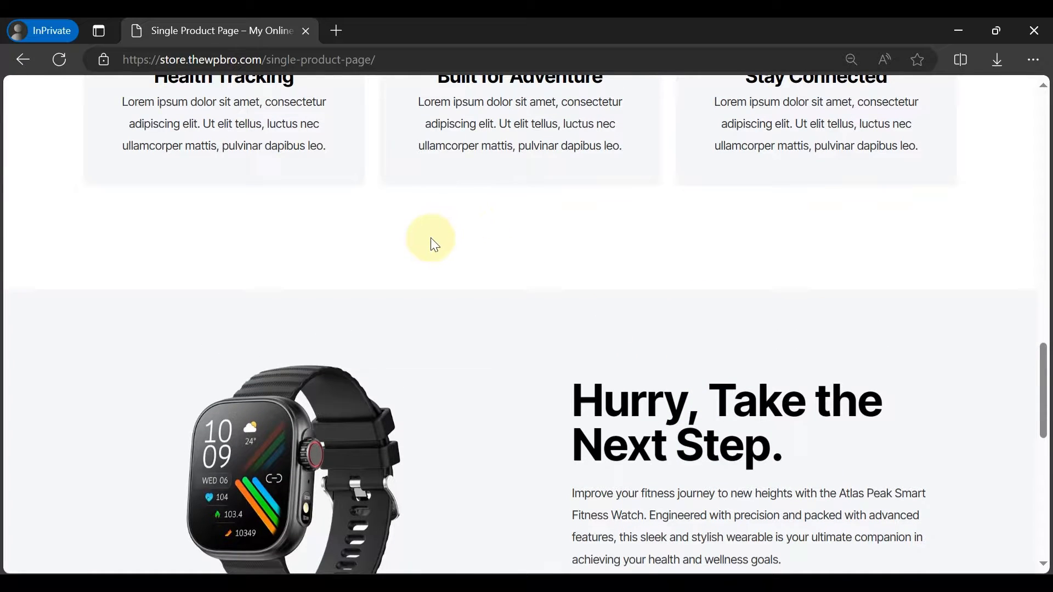
pyautogui.moveTo(315, 47)
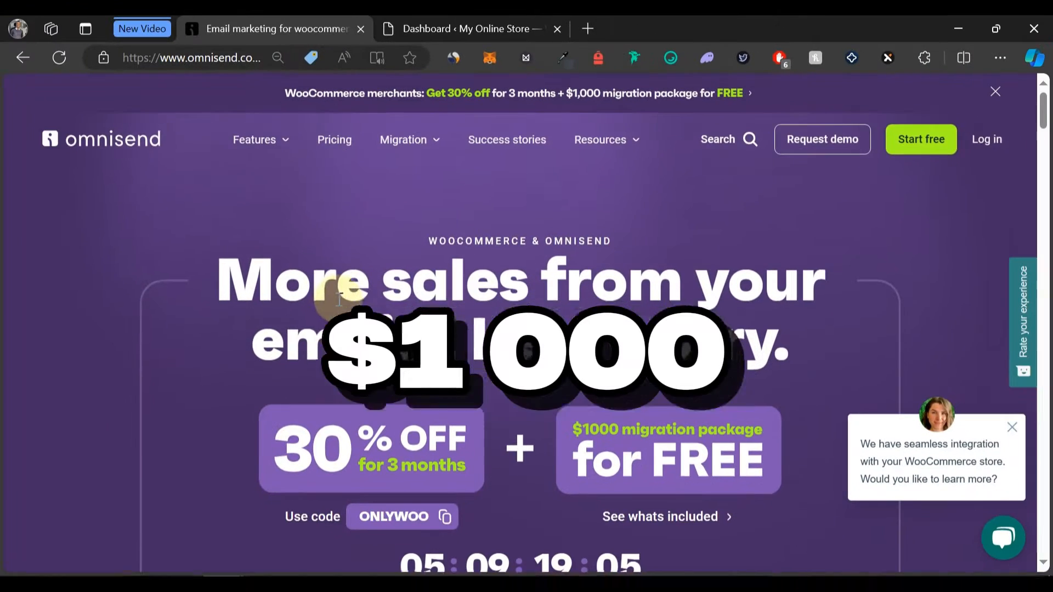
# Review Omnisend's WooCommerce discount offer and the services included in its free migration package.
pyautogui.scroll(-2, 338, 298)
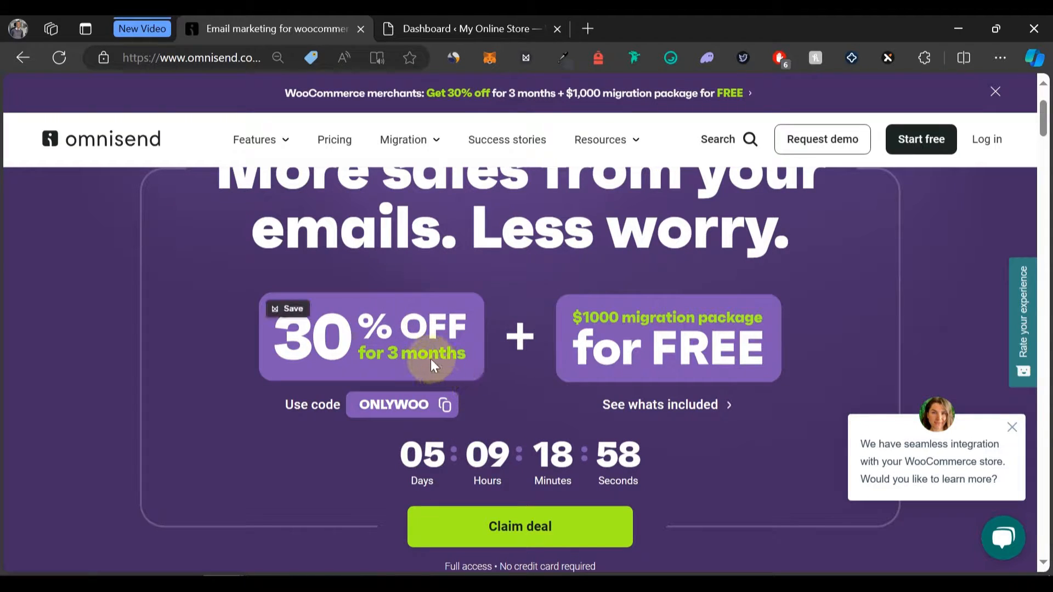
pyautogui.scroll(1, 584, 237)
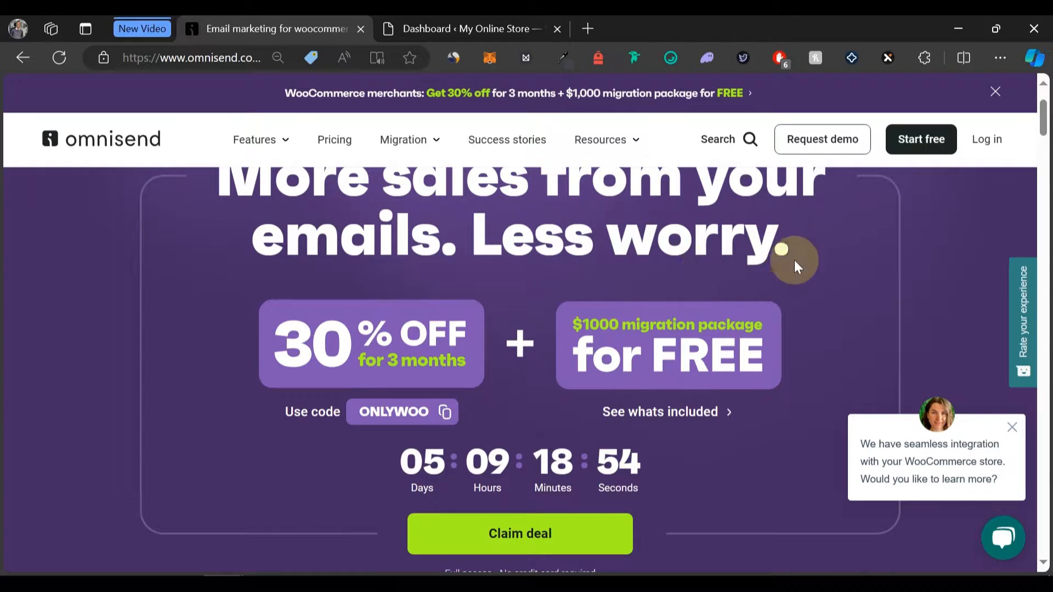
pyautogui.click(725, 413)
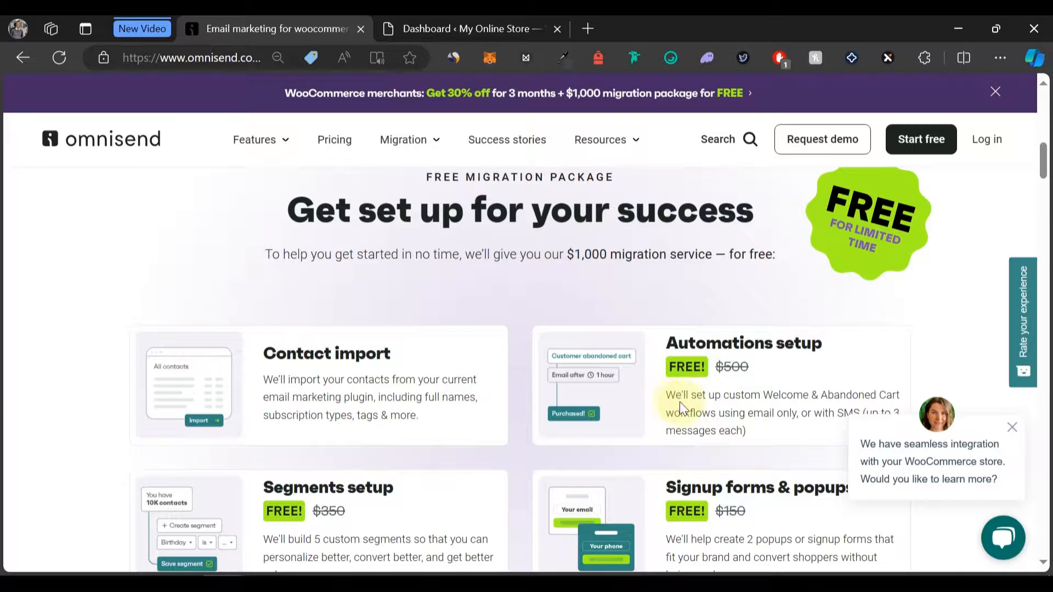
pyautogui.scroll(-2, 691, 412)
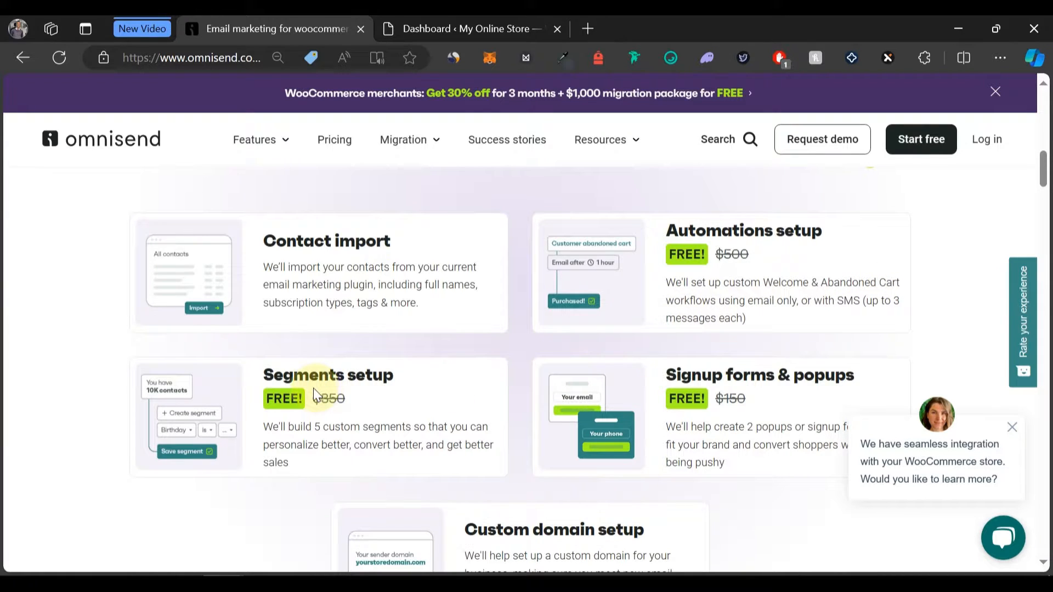
pyautogui.scroll(-2, 314, 387)
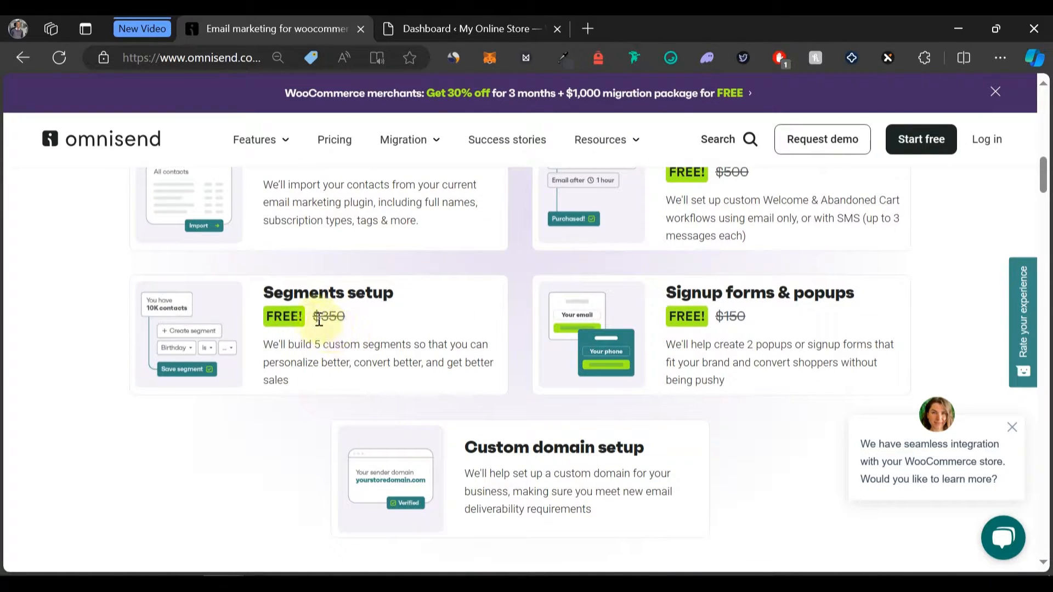
pyautogui.moveTo(319, 321); pyautogui.dragTo(346, 318)
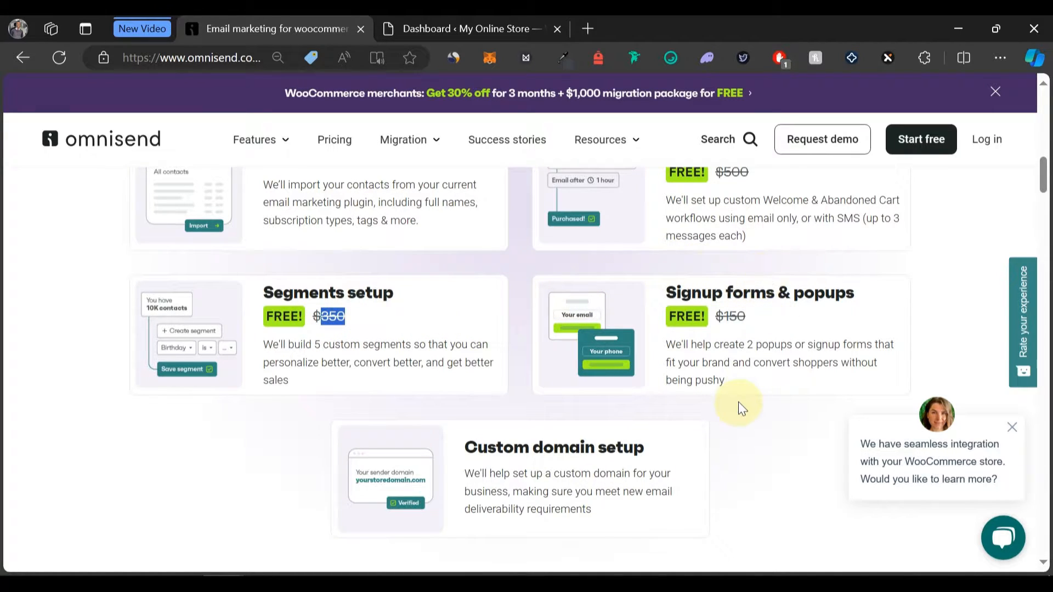
pyautogui.click(961, 303)
pyautogui.scroll(-5, 685, 409)
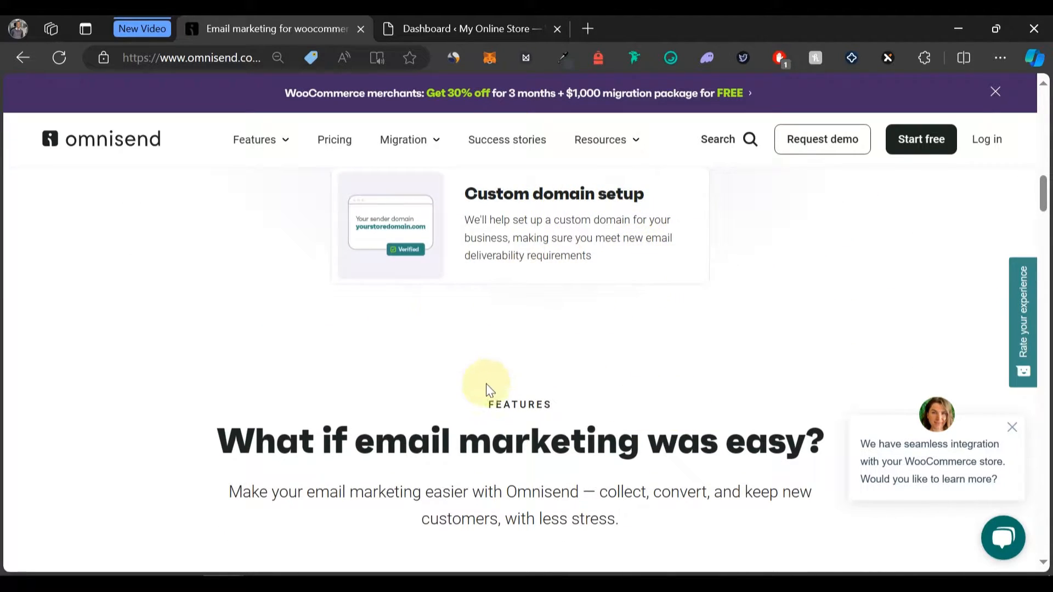
pyautogui.scroll(-3, 485, 387)
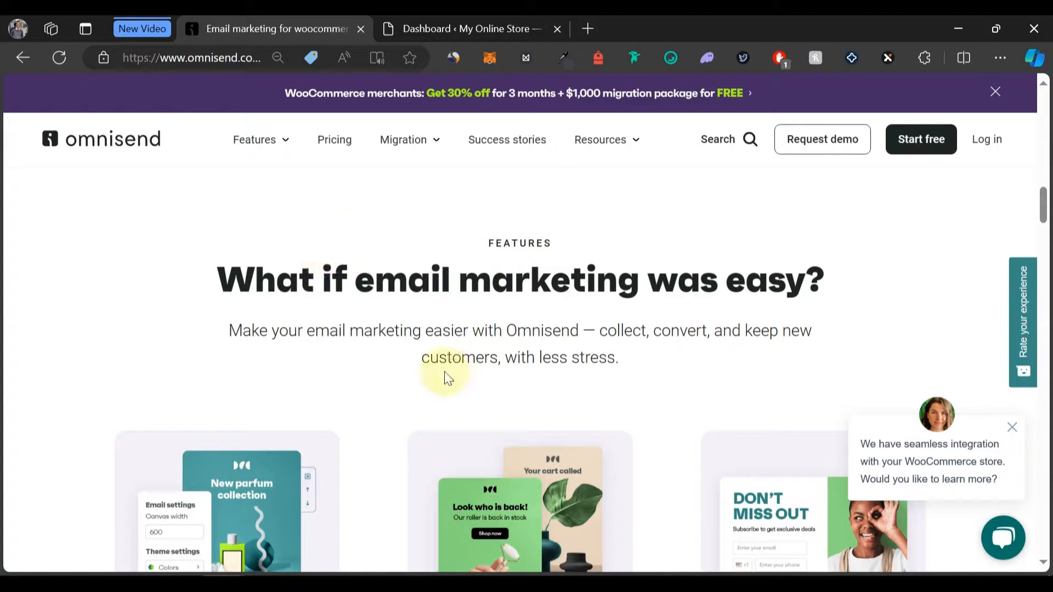
pyautogui.scroll(-7, 423, 383)
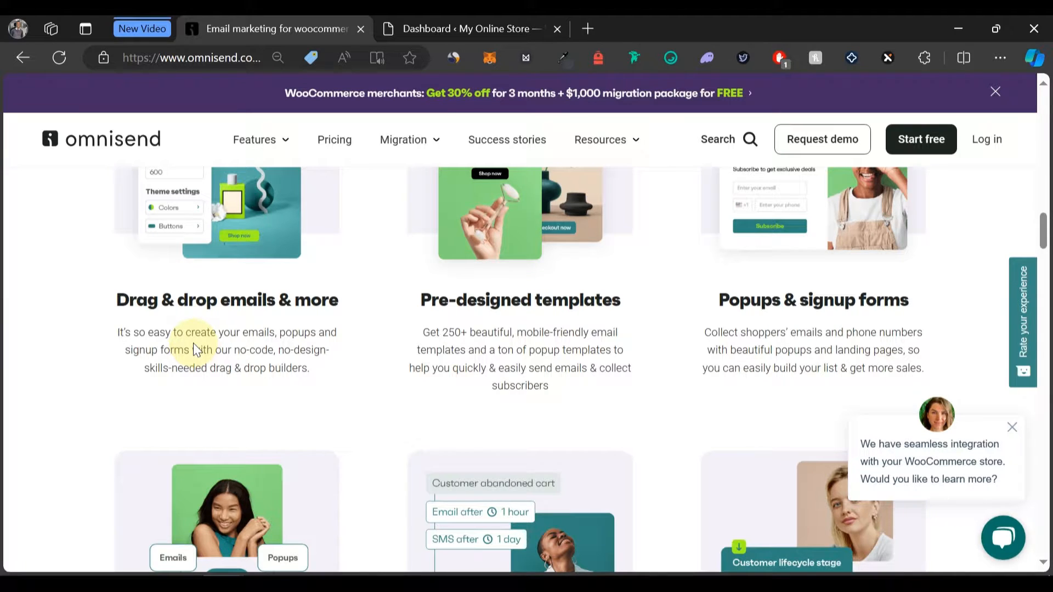
pyautogui.scroll(1, 193, 343)
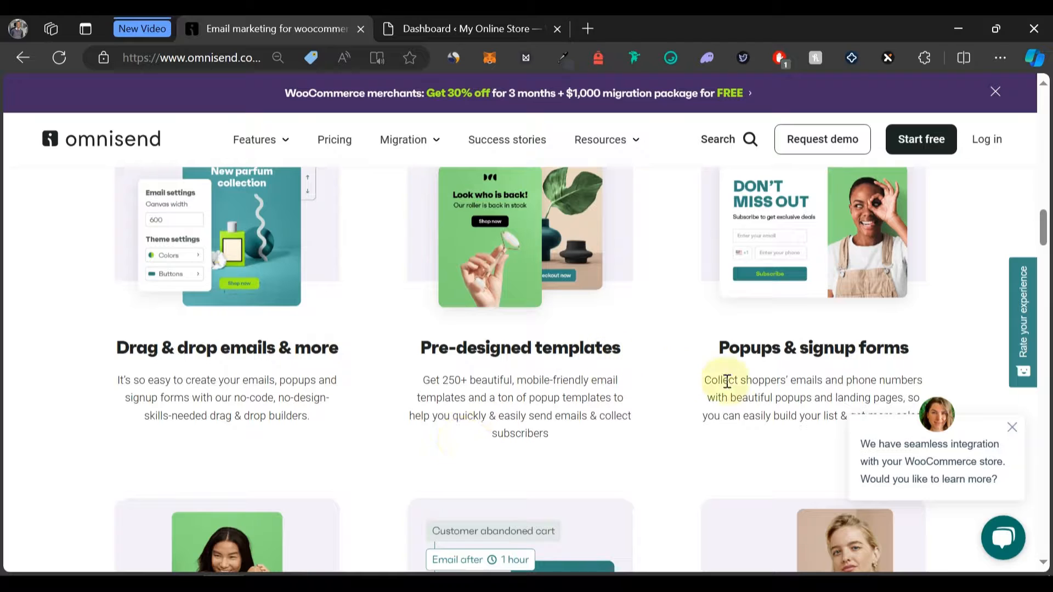
pyautogui.scroll(-5, 818, 403)
pyautogui.scroll(-2, 817, 406)
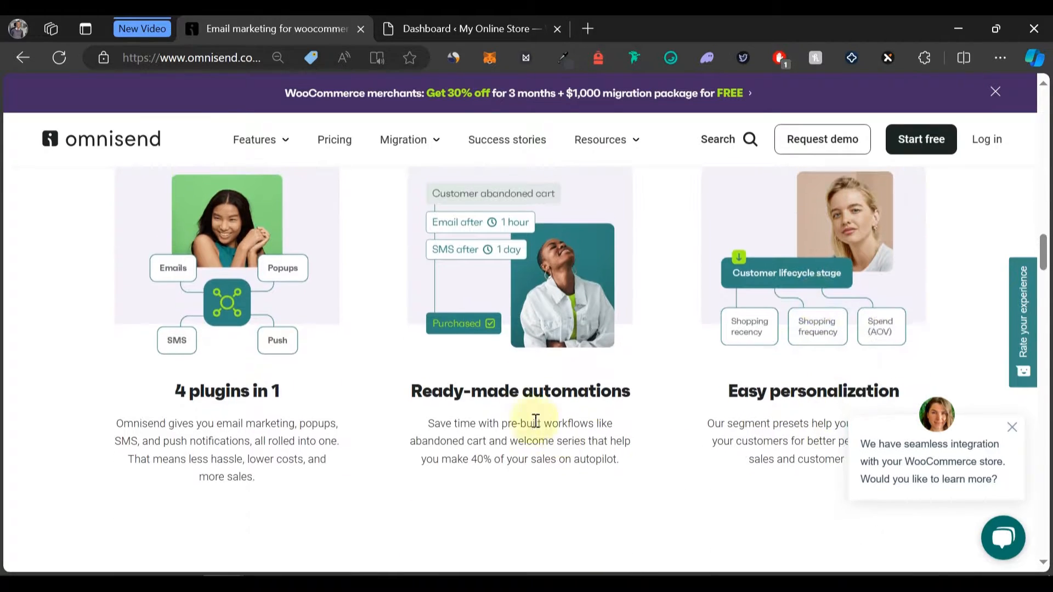
pyautogui.scroll(-4, 498, 404)
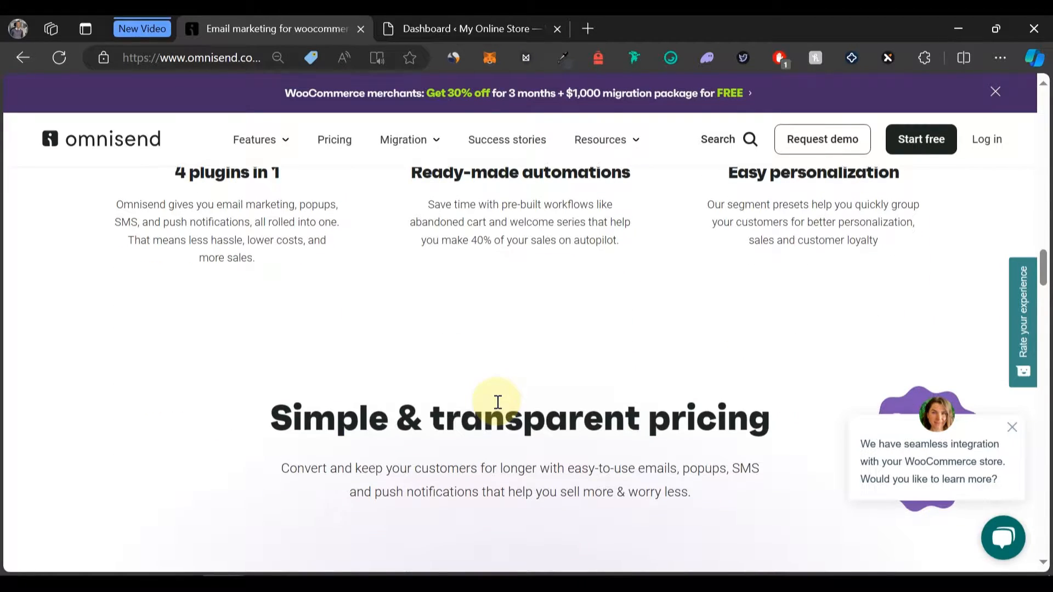
pyautogui.scroll(-2, 496, 406)
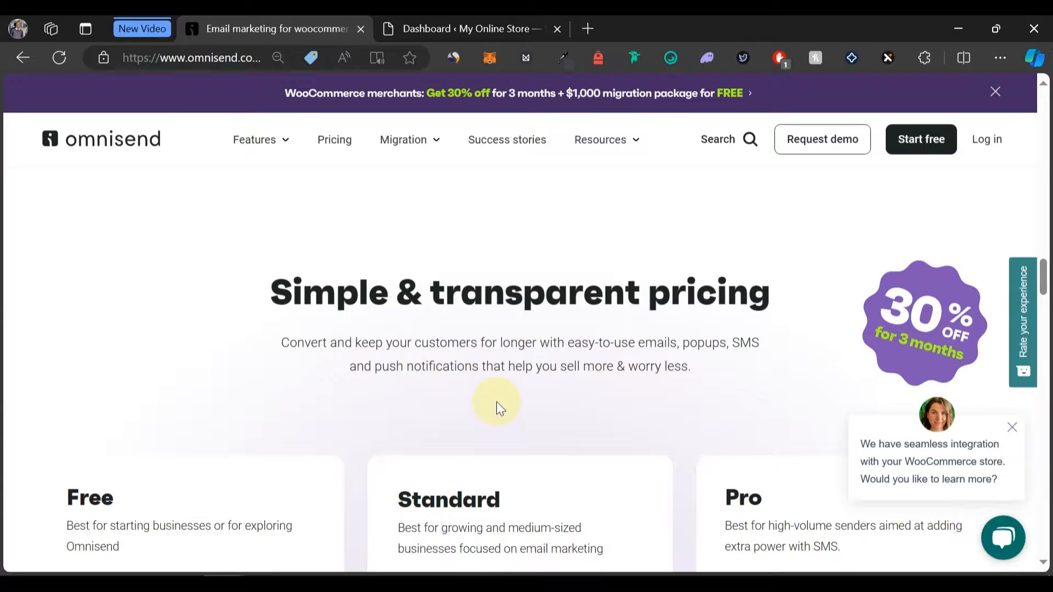
pyautogui.scroll(-5, 496, 401)
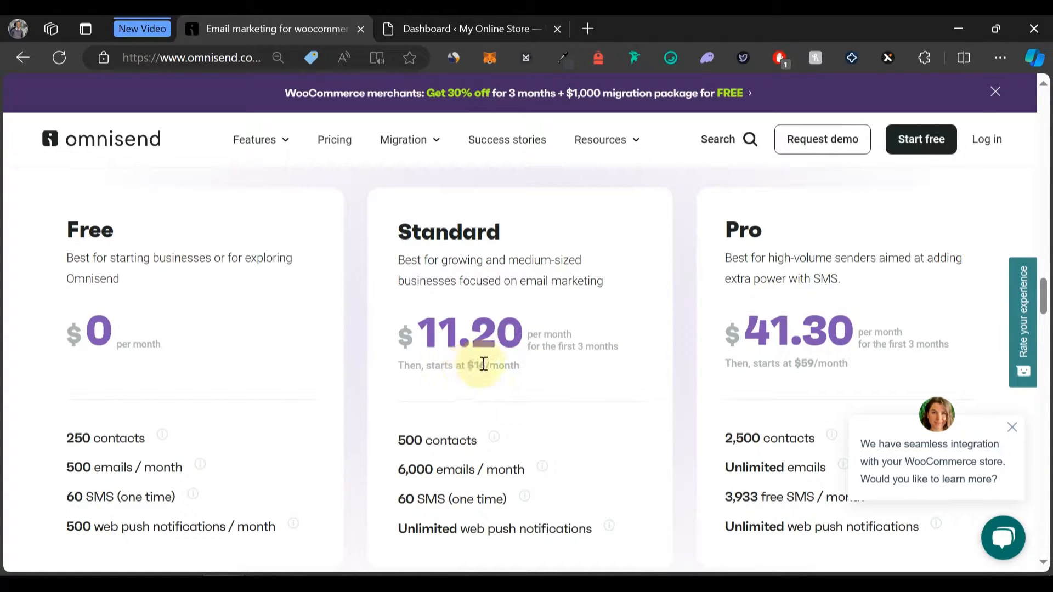
pyautogui.scroll(-2, 399, 362)
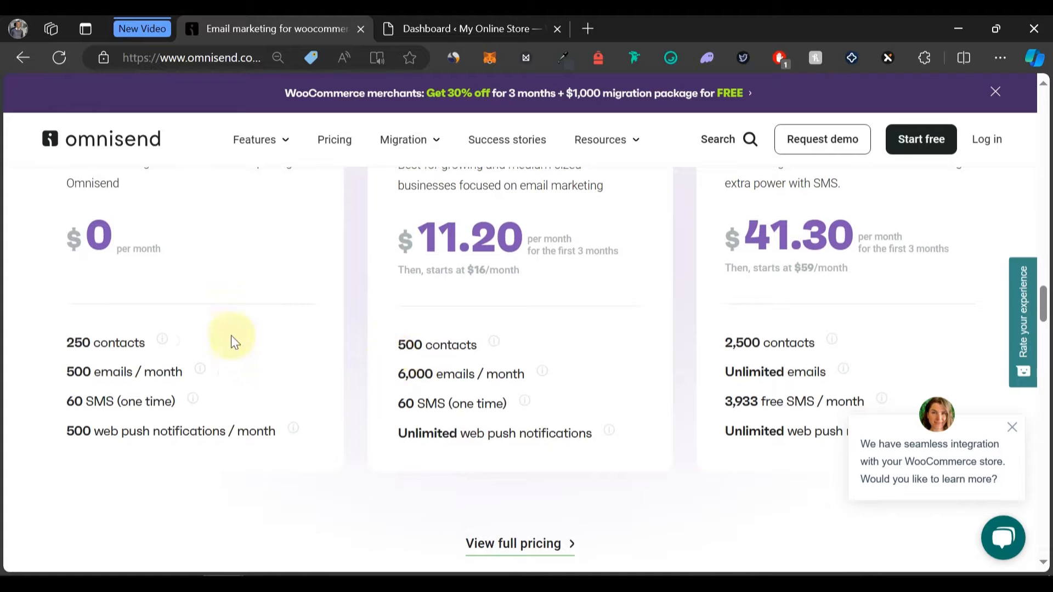
pyautogui.scroll(2, 469, 279)
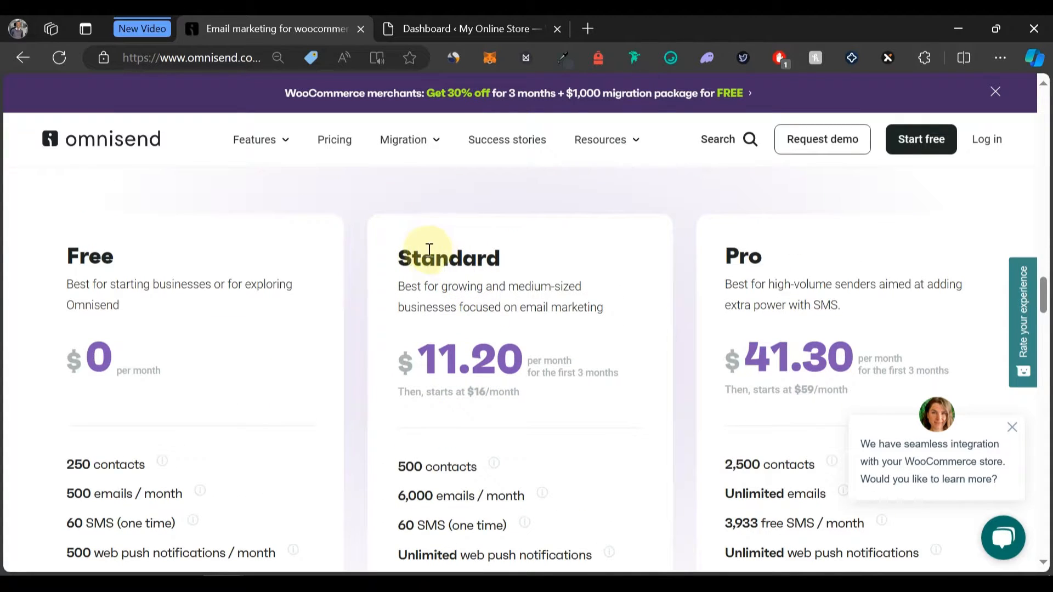
pyautogui.scroll(-3, 415, 435)
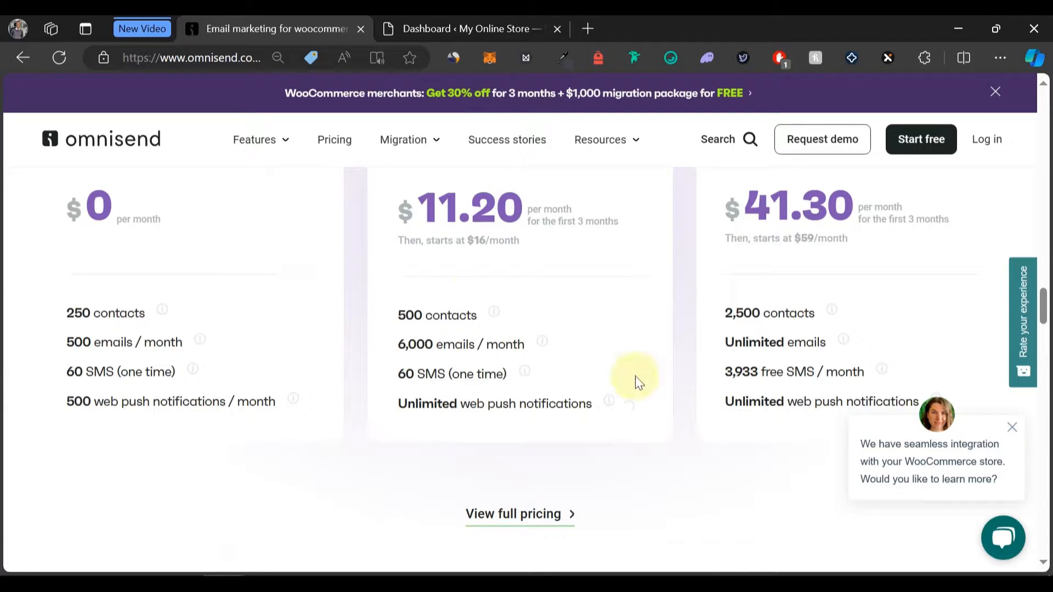
# Claim the Omnisend deal from the ecommerce brands banner to open the registration page.
pyautogui.scroll(-6, 634, 379)
pyautogui.scroll(3, 635, 376)
pyautogui.scroll(-6, 636, 376)
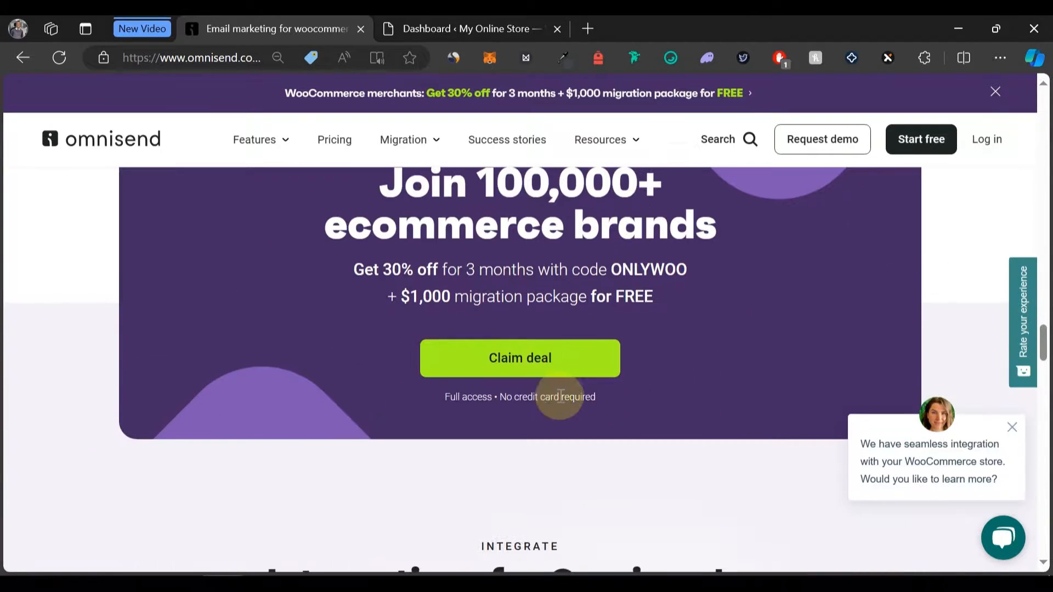
pyautogui.click(504, 359)
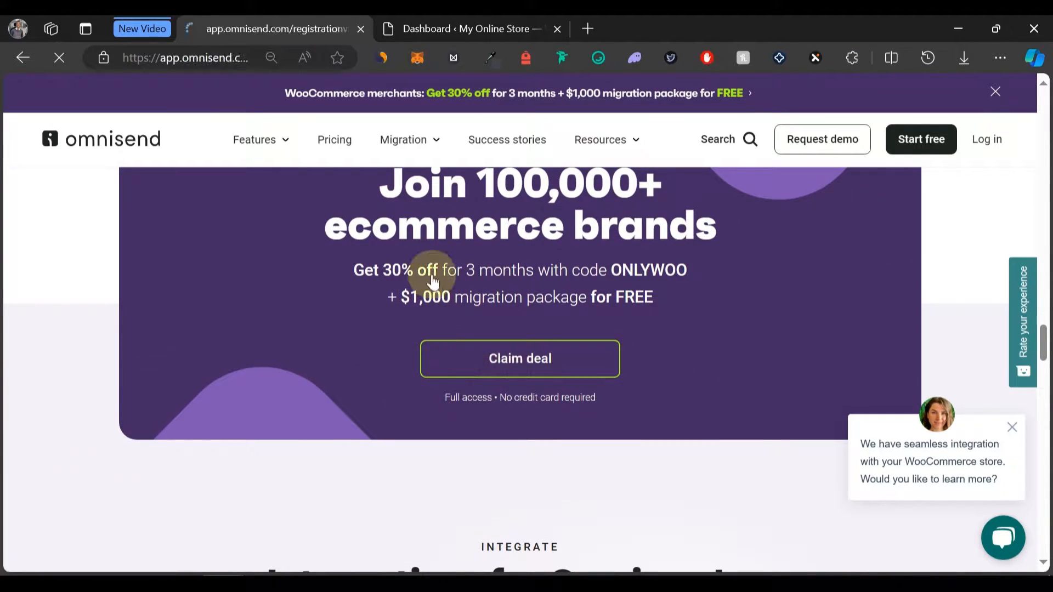
pyautogui.scroll(10, 433, 280)
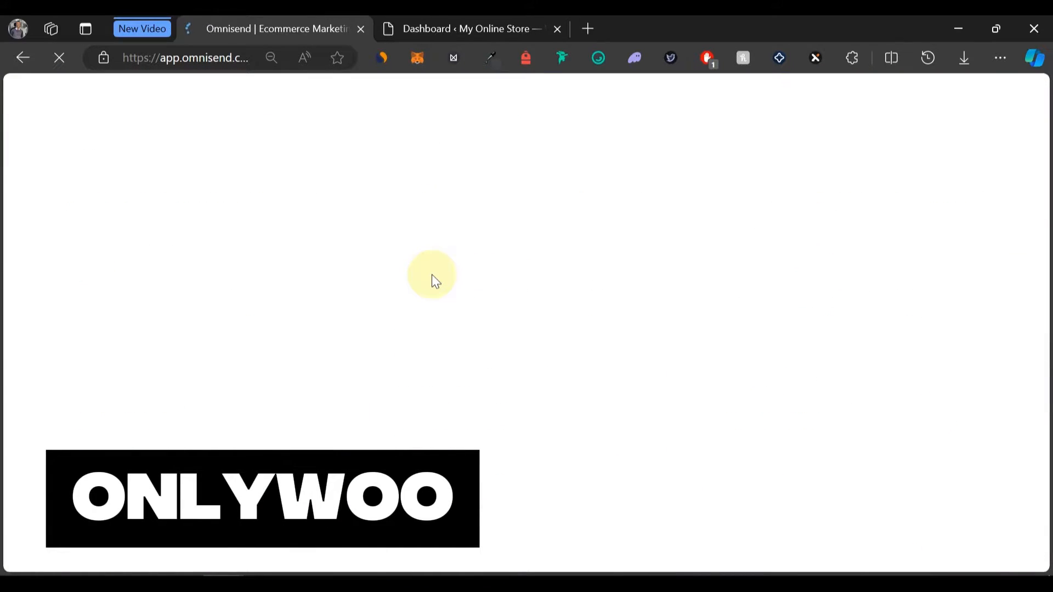
# Close the Omnisend page, search for new WordPress plugins with "elementor", and check the Elementor Website Builder and ElementsKit Elementor addons entries.
pyautogui.hotkey('ctrl', 'w')
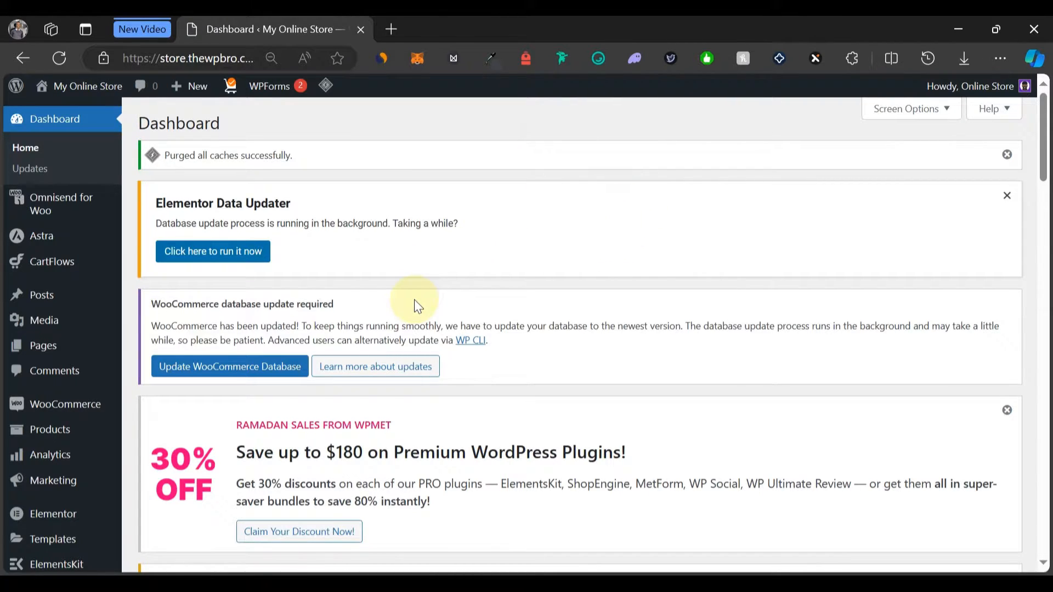
pyautogui.scroll(-3, 418, 307)
pyautogui.moveTo(78, 529)
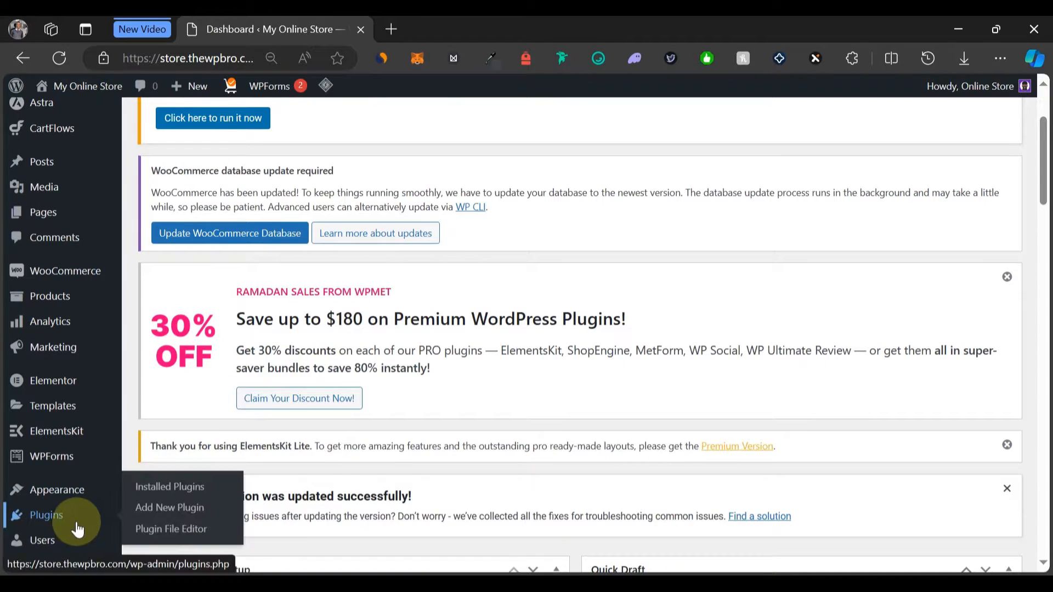
pyautogui.click(170, 521)
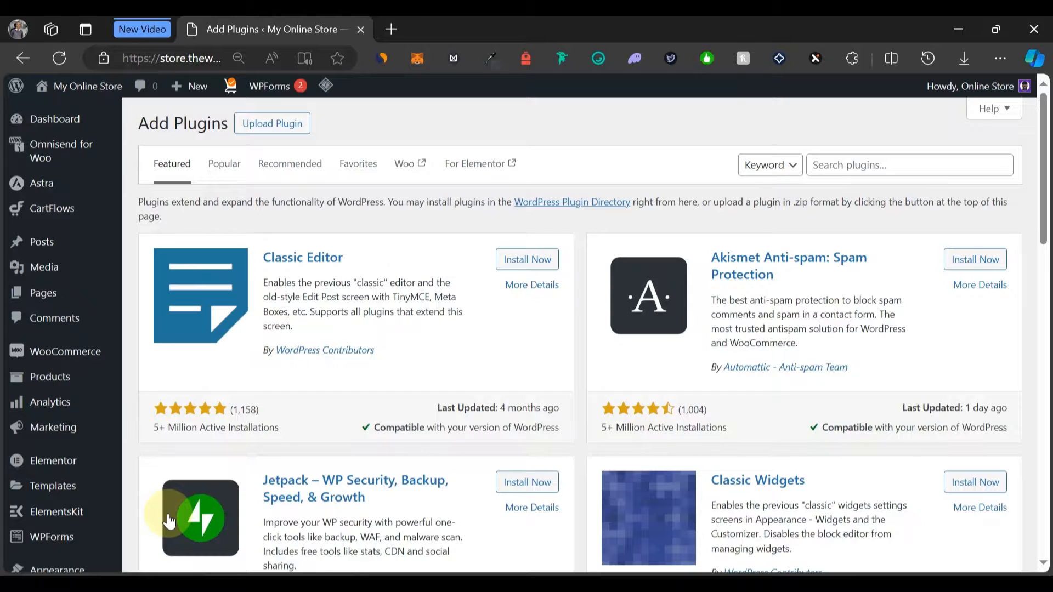
pyautogui.click(834, 162)
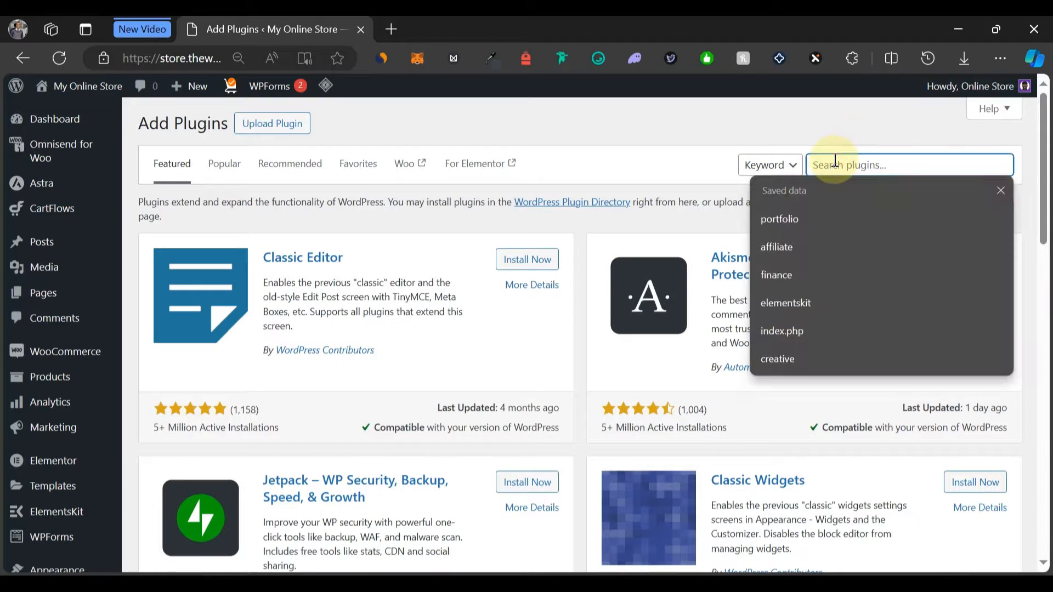
pyautogui.write('elementor')
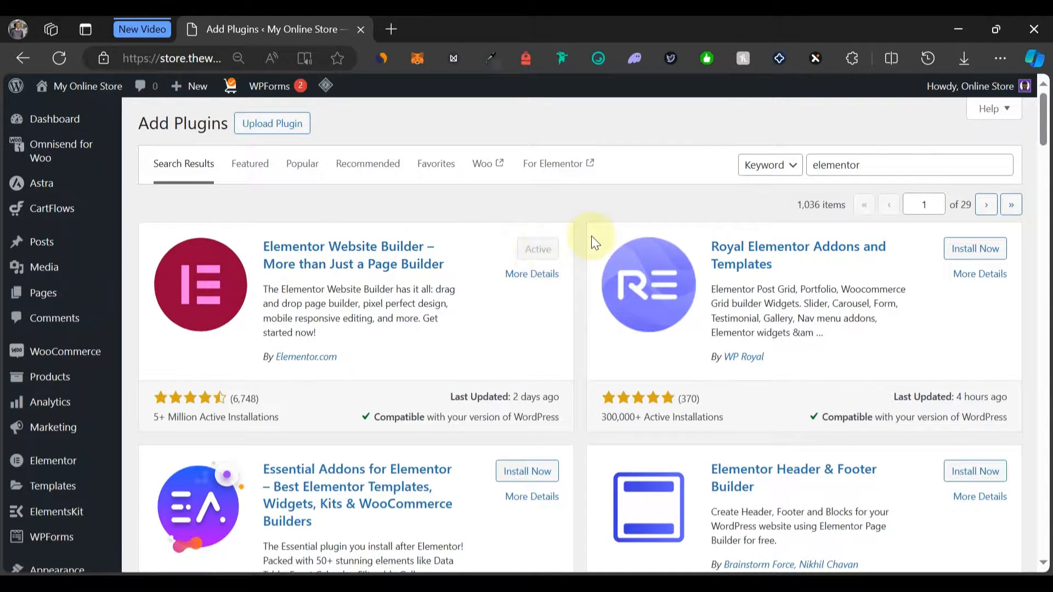
pyautogui.scroll(-4, 743, 417)
pyautogui.scroll(-3, 743, 413)
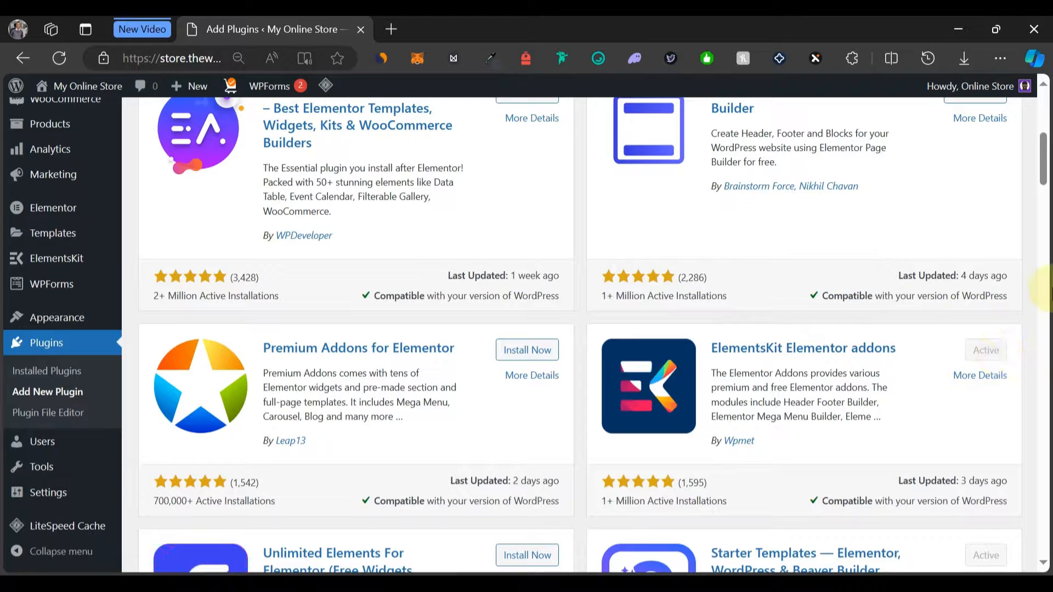
pyautogui.scroll(3, 840, 278)
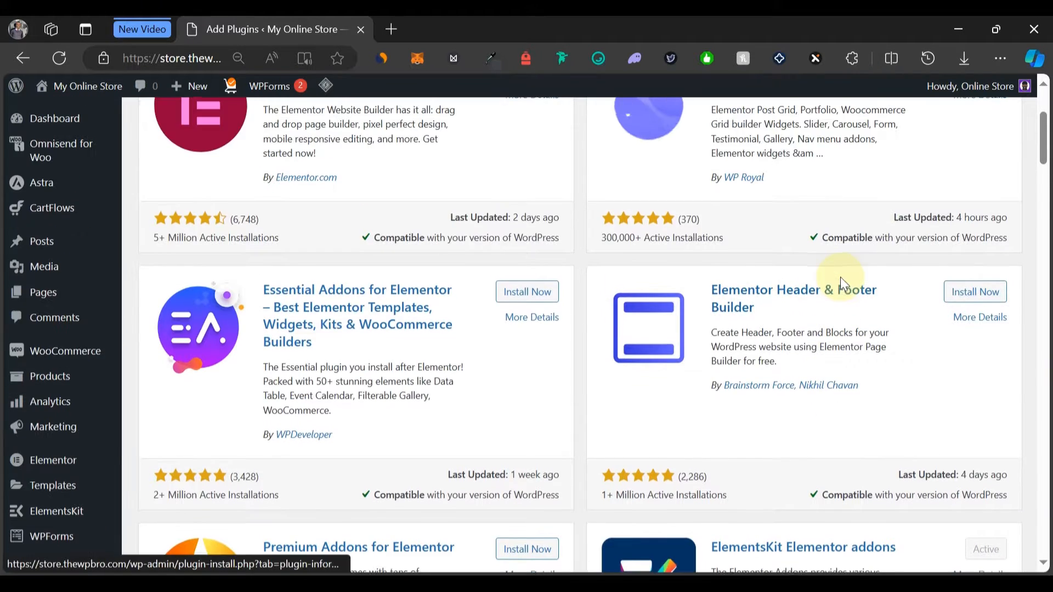
pyautogui.scroll(-2, 841, 277)
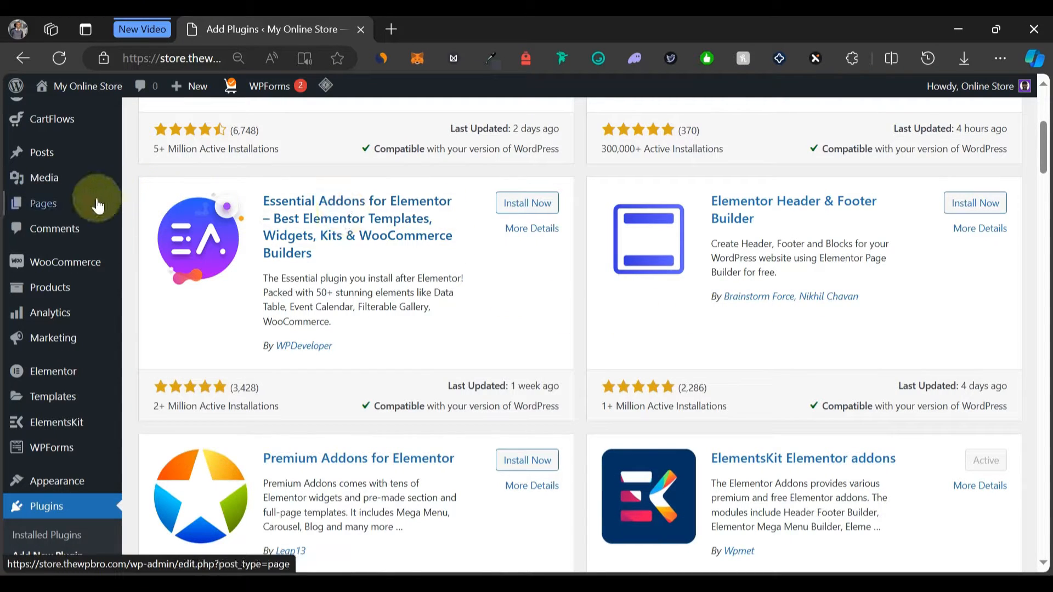
# Create a new WordPress page titled "Single Product Tutorial".
pyautogui.moveTo(91, 203)
pyautogui.click(161, 229)
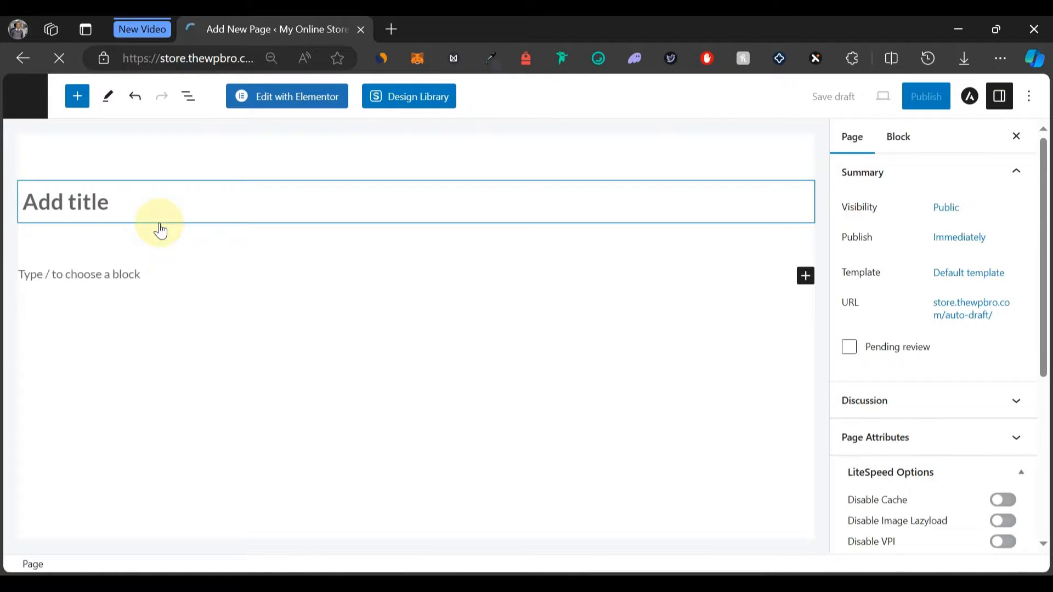
pyautogui.write('Single P')
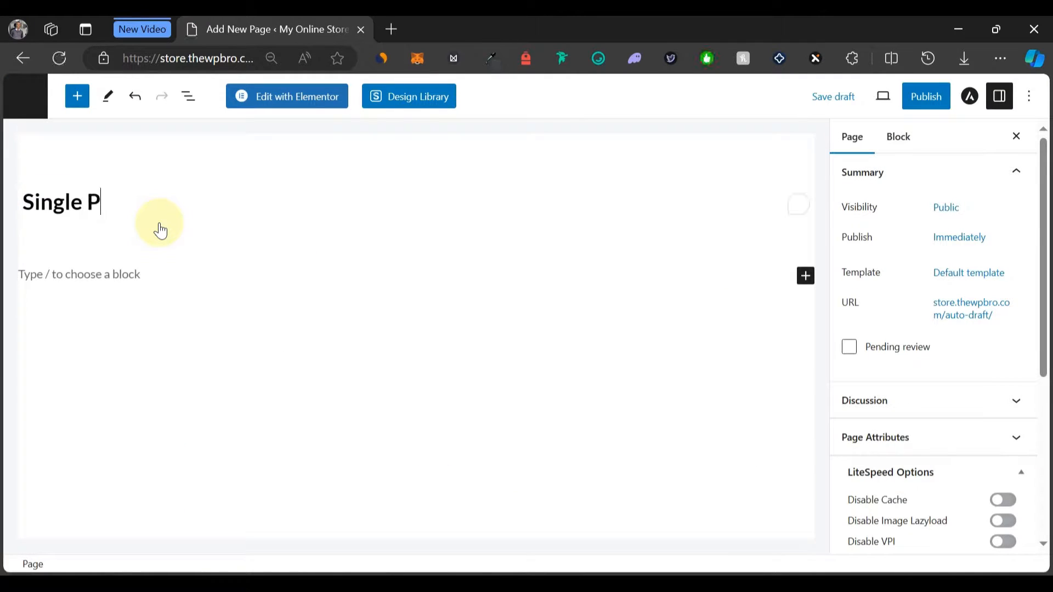
pyautogui.write('roduct Tut')
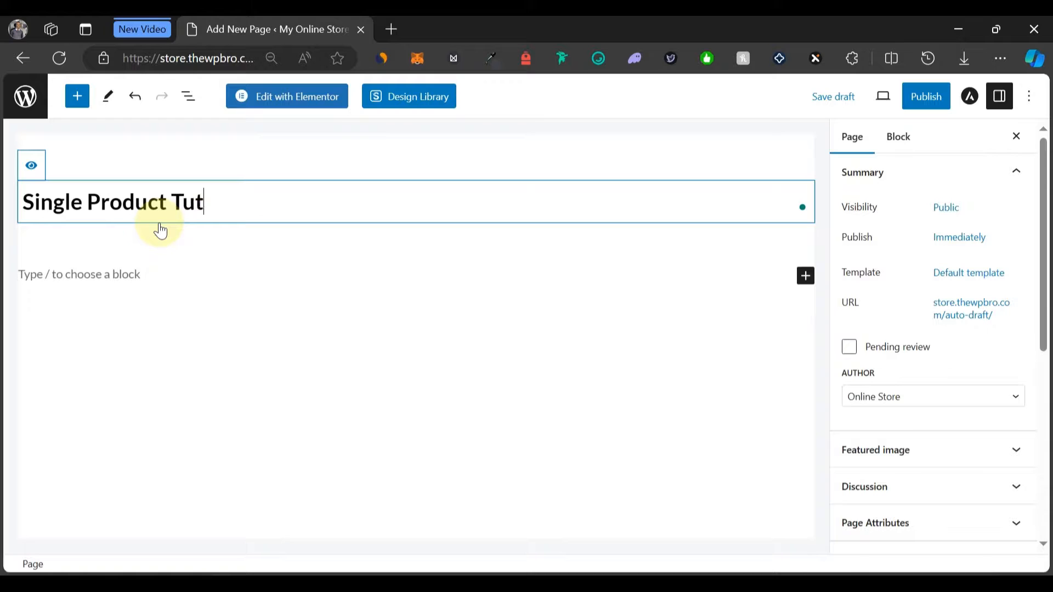
pyautogui.write('orial')
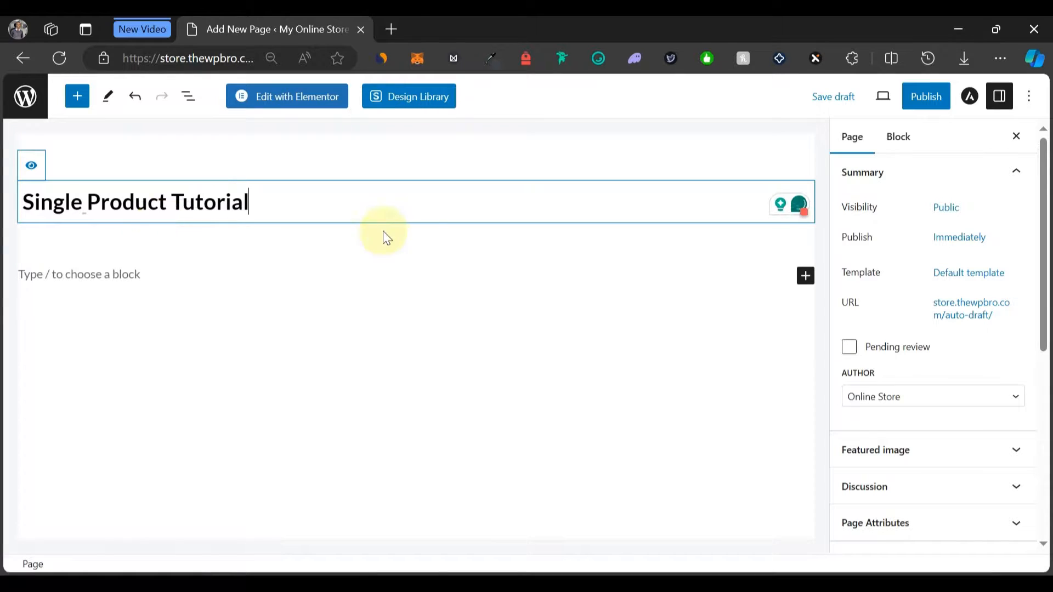
# Set the page's template to Elementor Full Width.
pyautogui.click(949, 273)
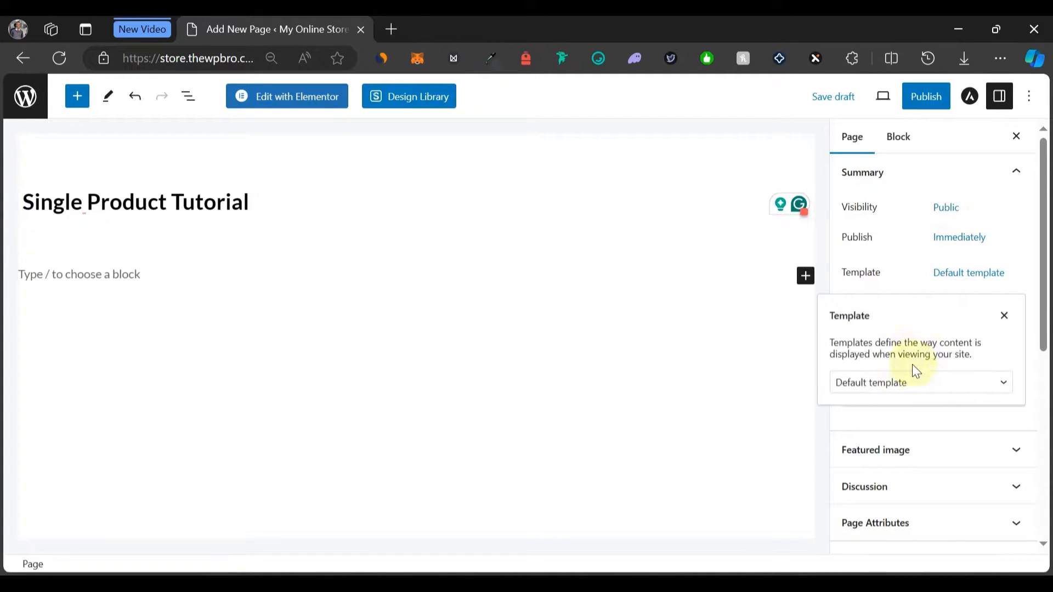
pyautogui.click(914, 384)
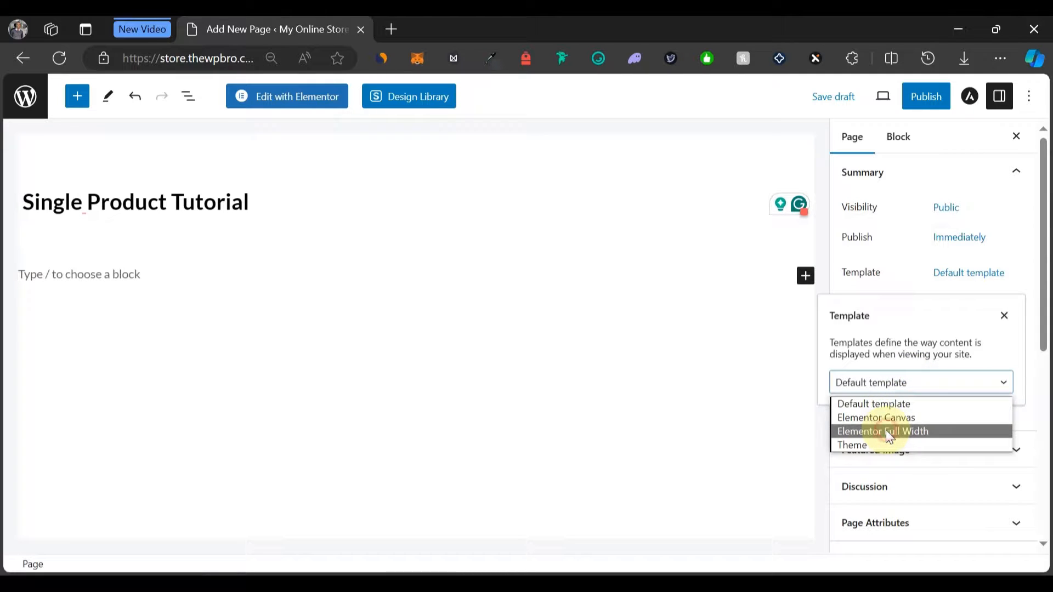
pyautogui.click(887, 430)
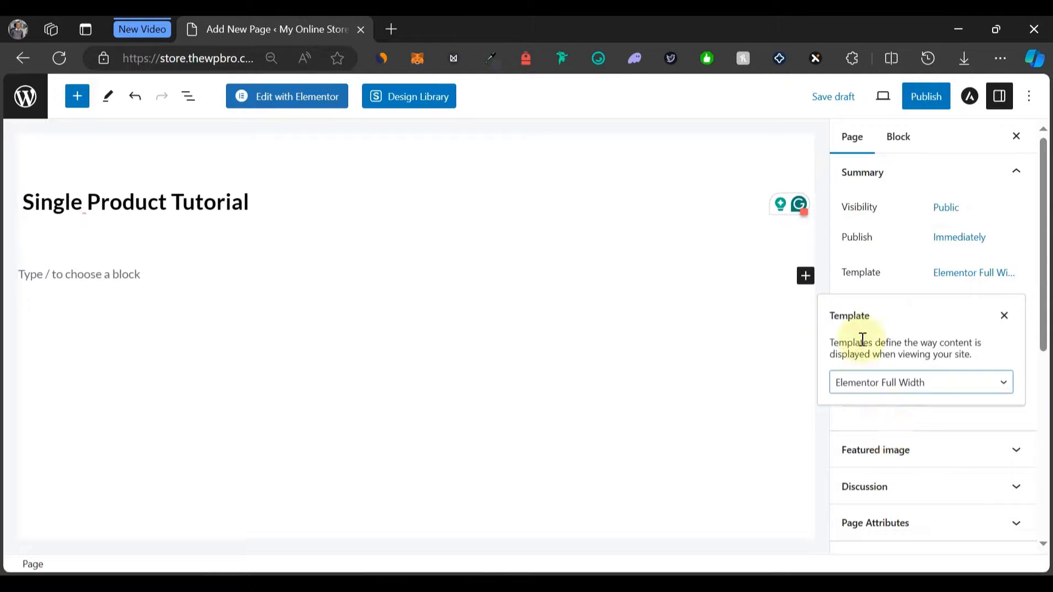
pyautogui.click(884, 282)
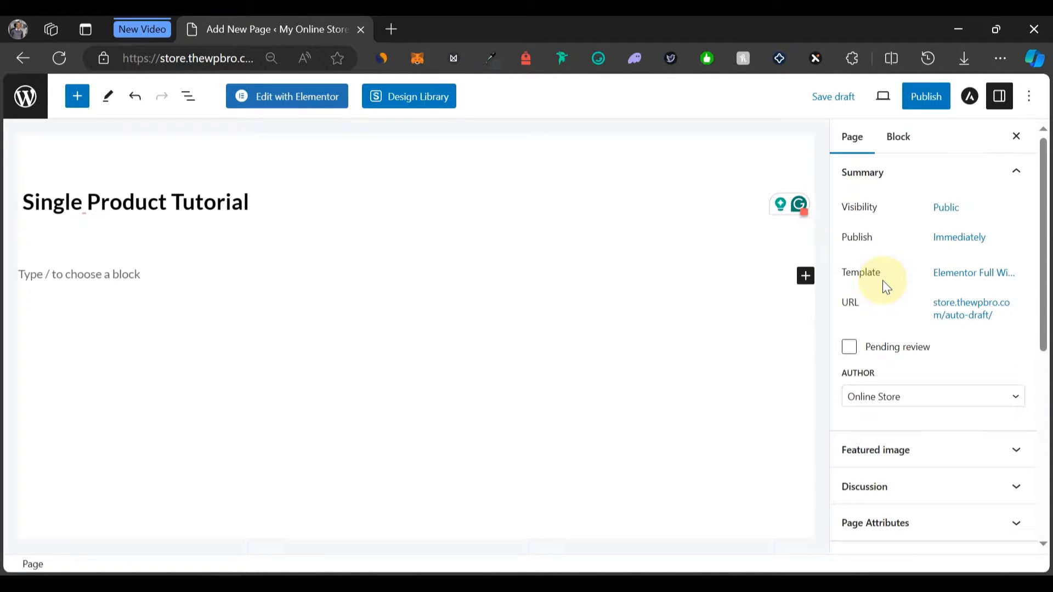
# Publish the Single Product Tutorial page and open it for editing with Elementor.
pyautogui.scroll(-2, 929, 459)
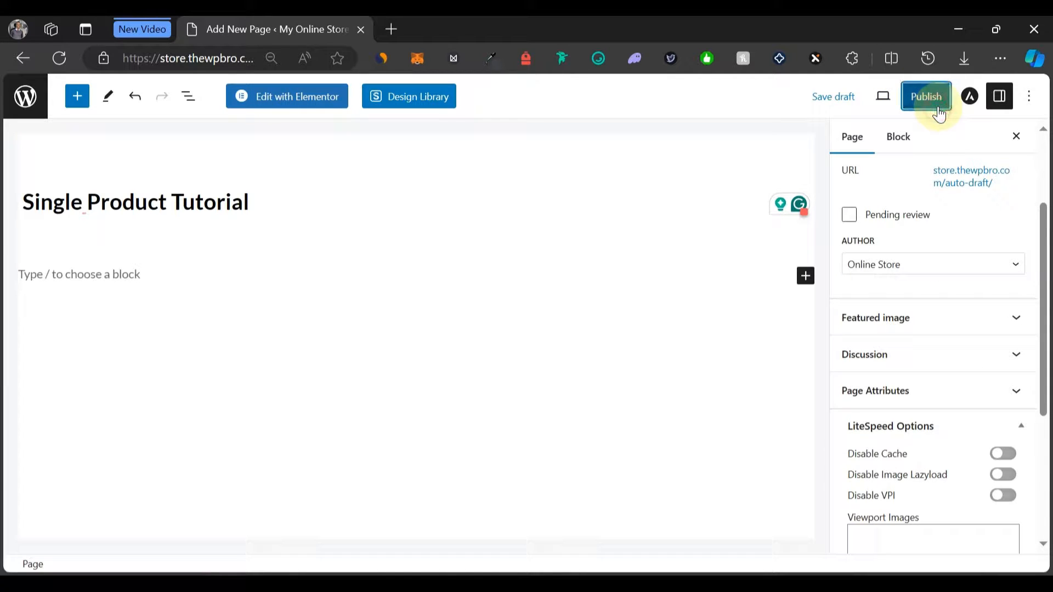
pyautogui.click(939, 113)
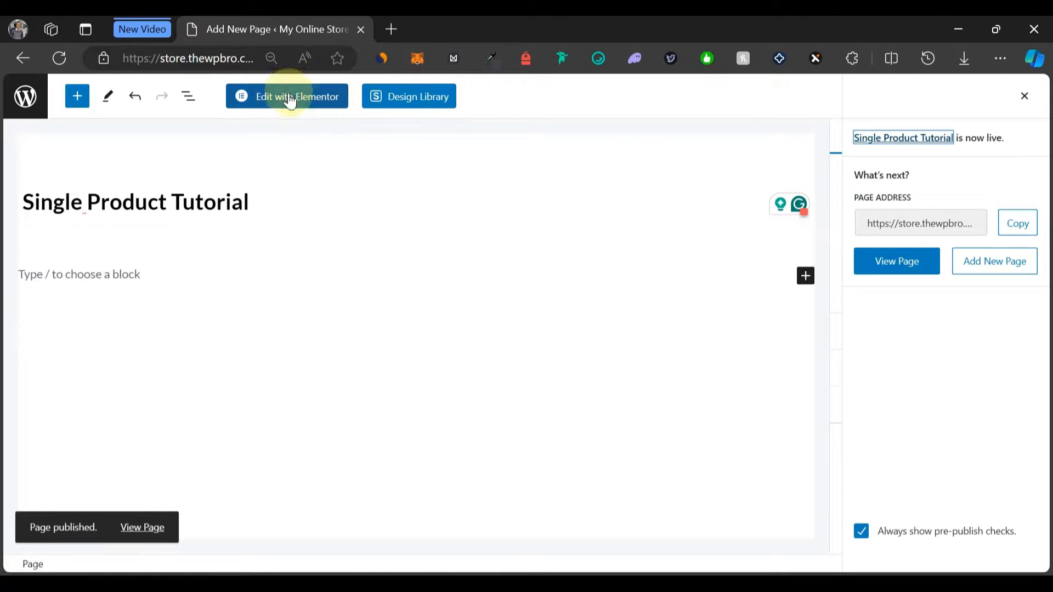
pyautogui.click(274, 102)
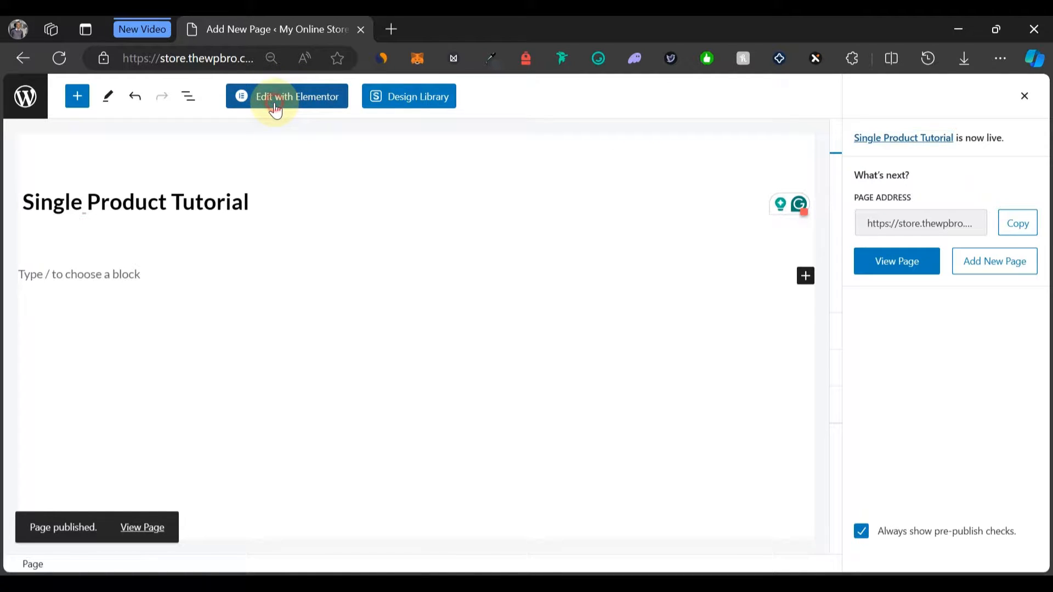
# Open store.thewpbro.com/single-product-page/ in a separate browser tab and examine the layout of its introductory section.
pyautogui.click(393, 29)
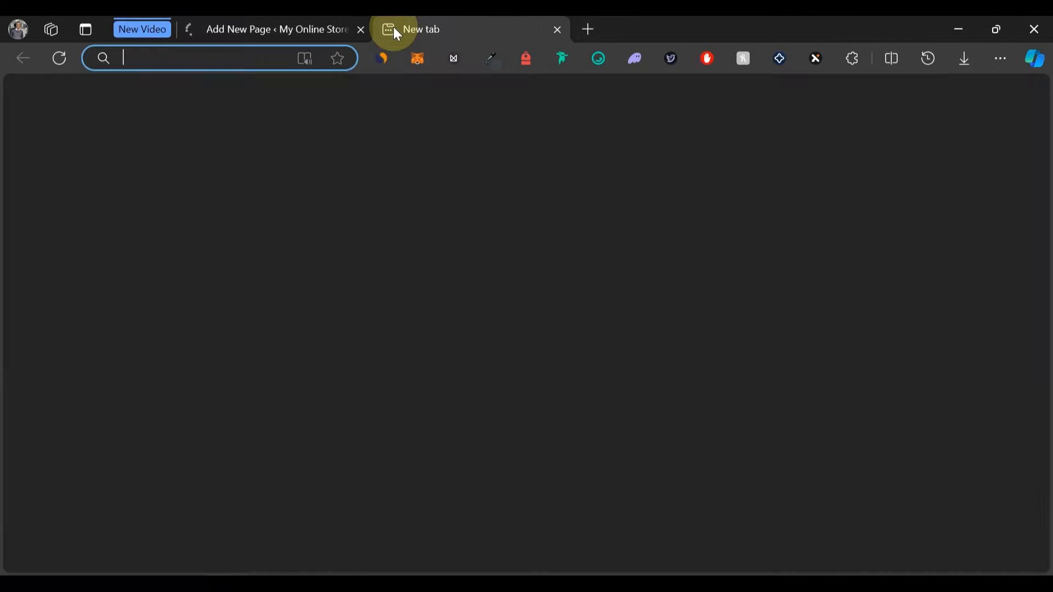
pyautogui.write('store.thewpbro.com/')
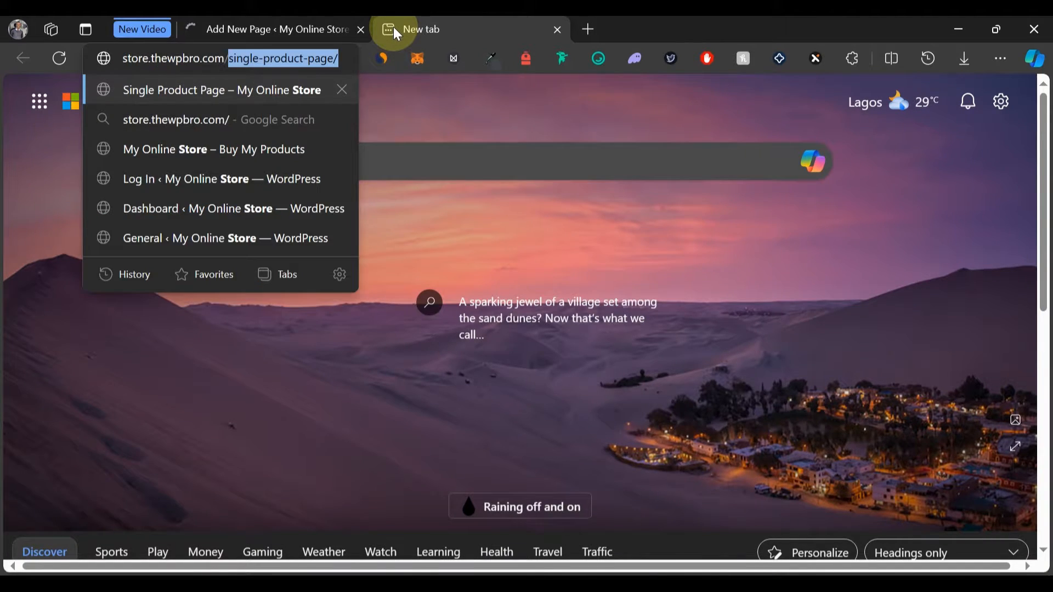
pyautogui.press('Return')
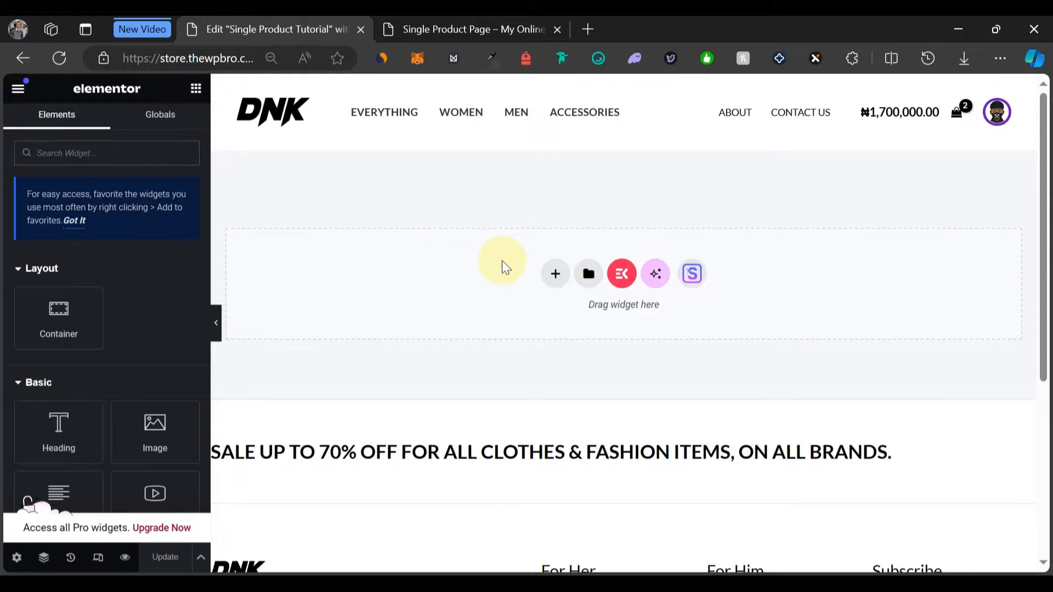
pyautogui.click(533, 23)
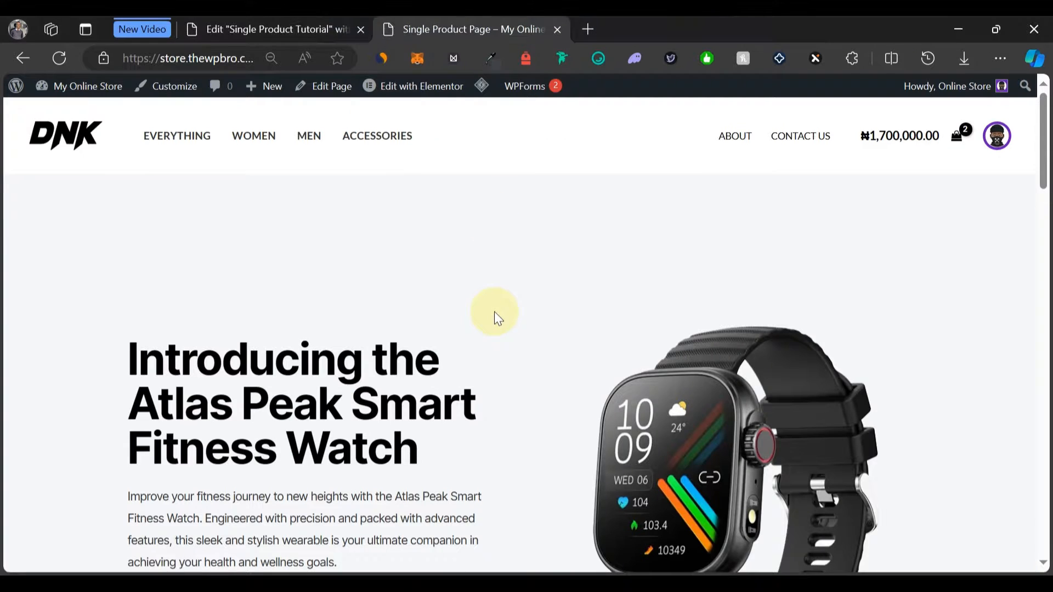
pyautogui.scroll(-4, 494, 312)
pyautogui.scroll(2, 495, 312)
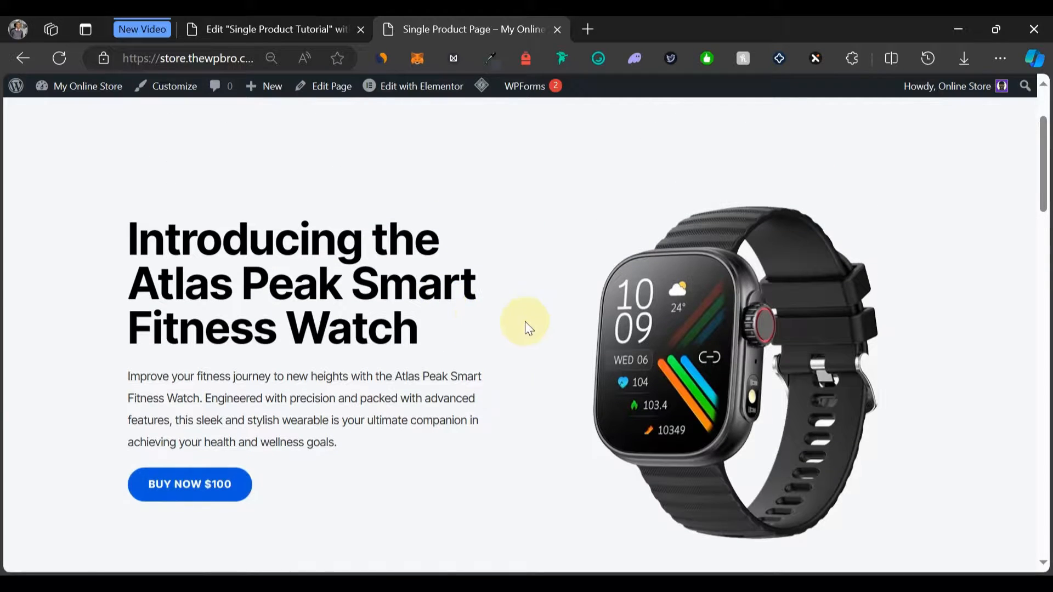
pyautogui.scroll(2, 482, 358)
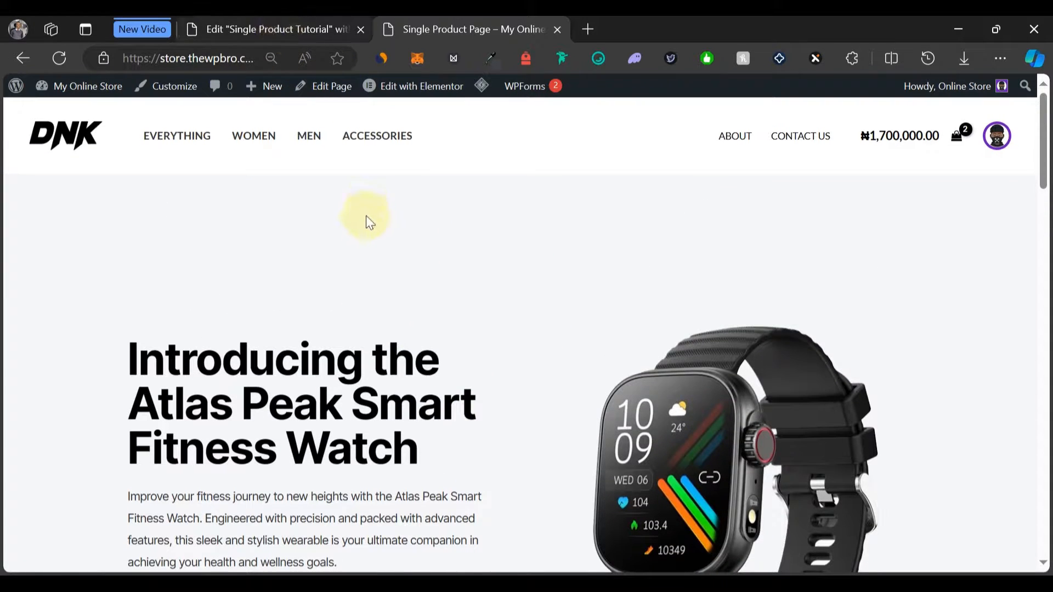
# Add a container with two equal columns to the empty Single Product Tutorial page in Elementor.
pyautogui.click(265, 29)
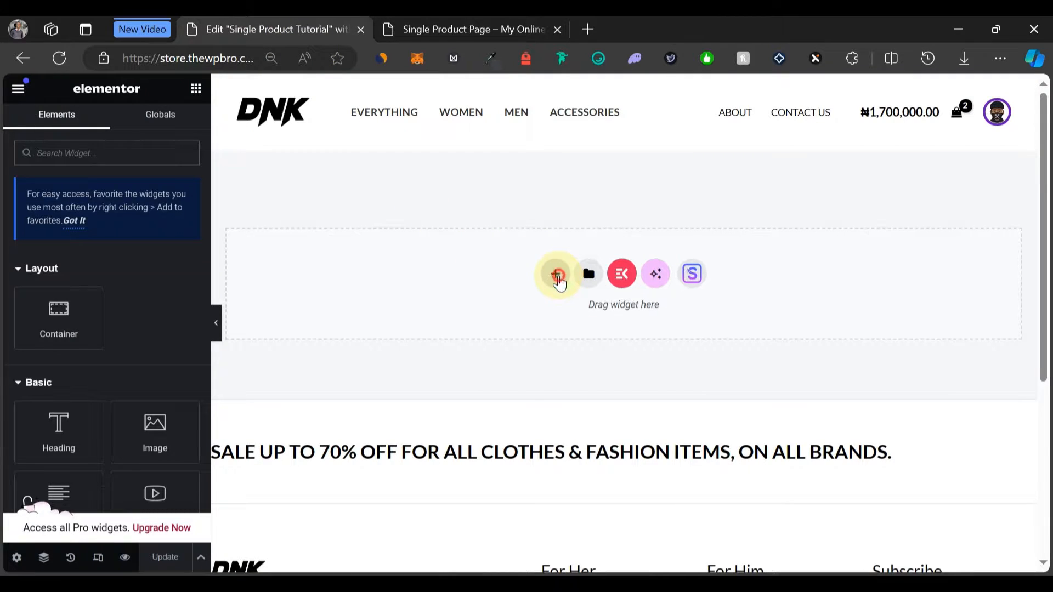
pyautogui.click(557, 277)
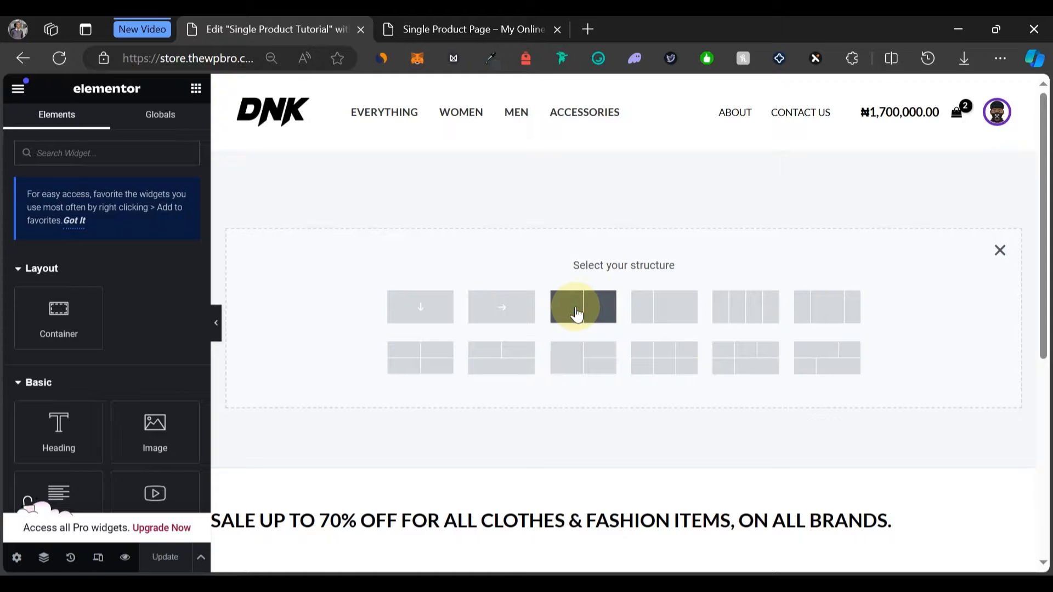
pyautogui.click(577, 315)
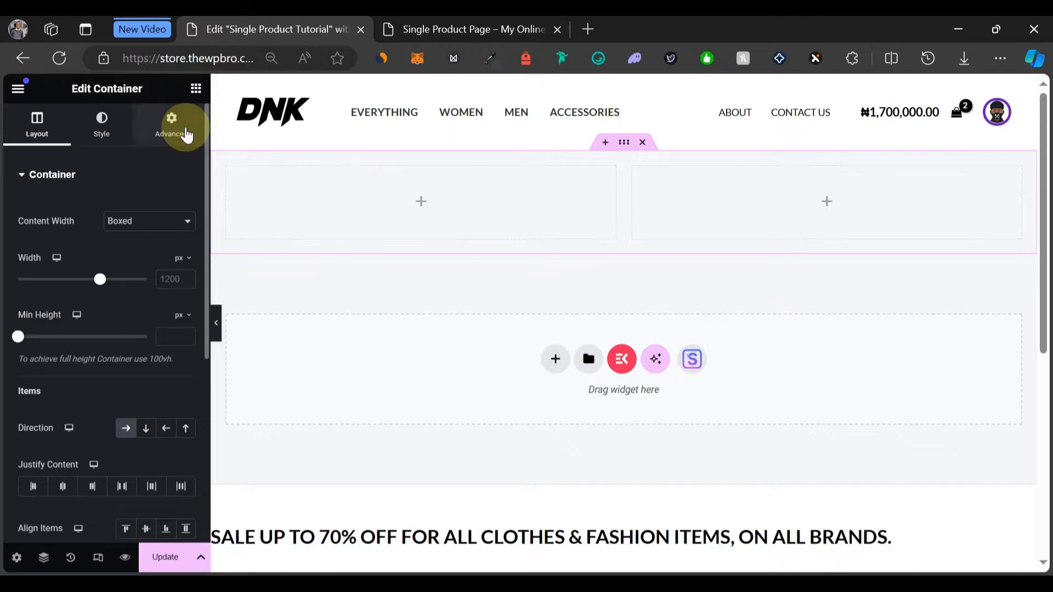
# Unlink the container's padding values and set them to 150 px top, 50 px right, 150 px bottom and 50 px left.
pyautogui.click(186, 135)
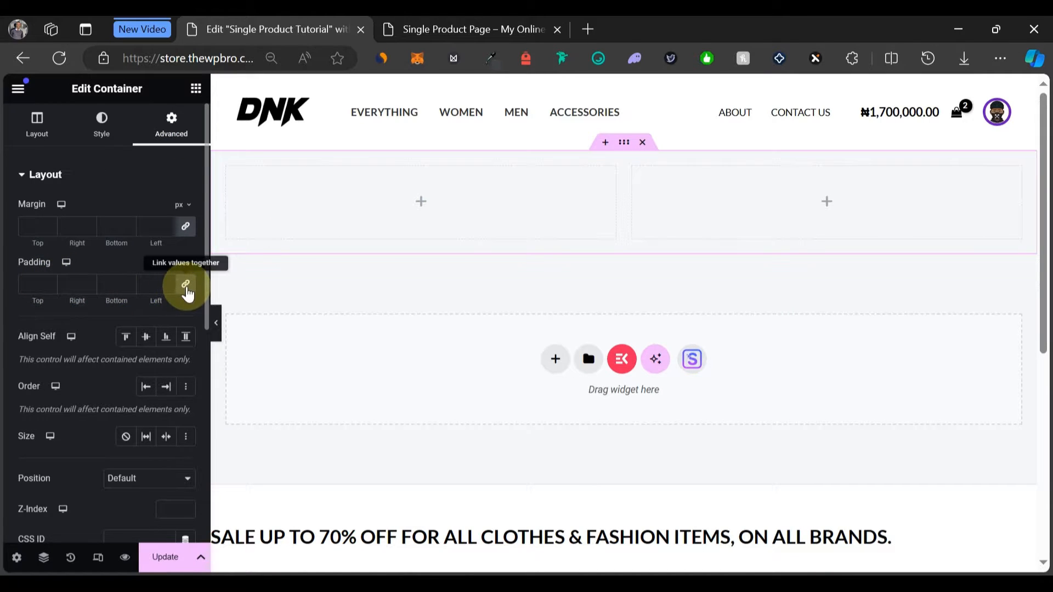
pyautogui.click(187, 286)
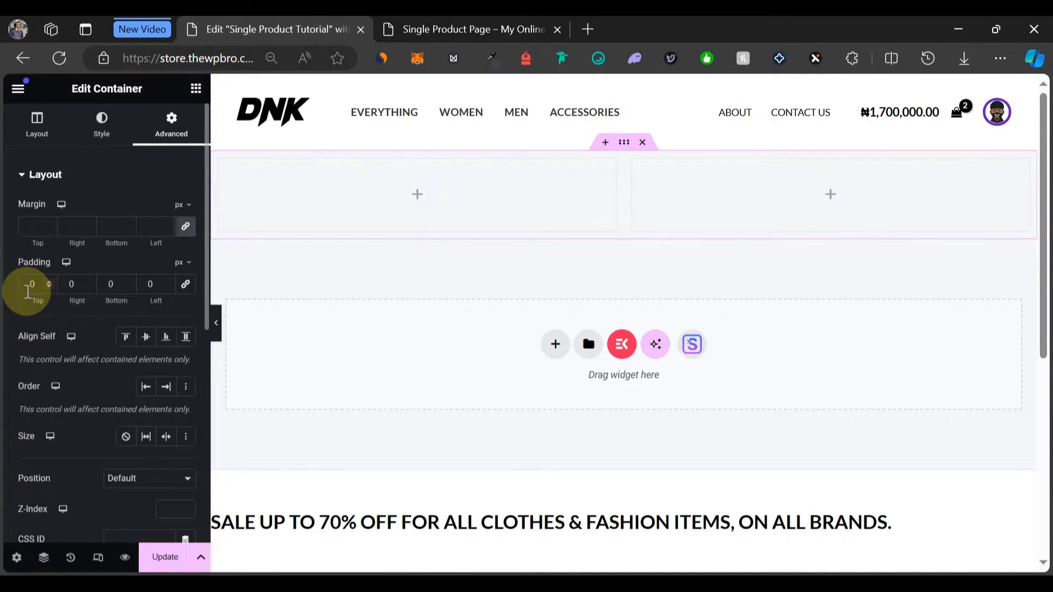
pyautogui.click(27, 291)
pyautogui.write('150')
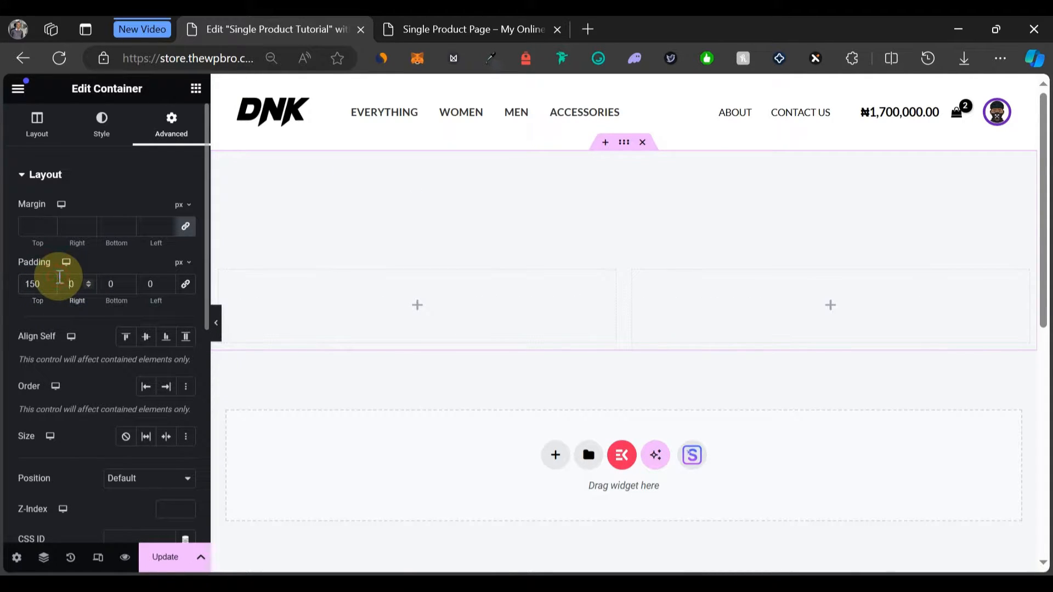
pyautogui.click(60, 277)
pyautogui.write('50')
pyautogui.click(108, 281)
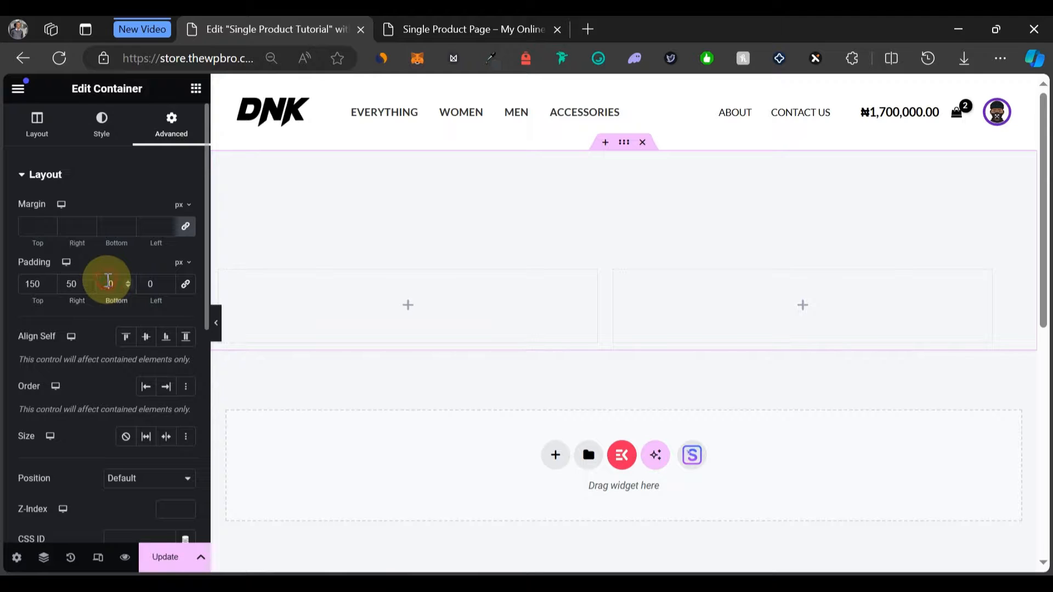
pyautogui.write('150')
pyautogui.click(150, 284)
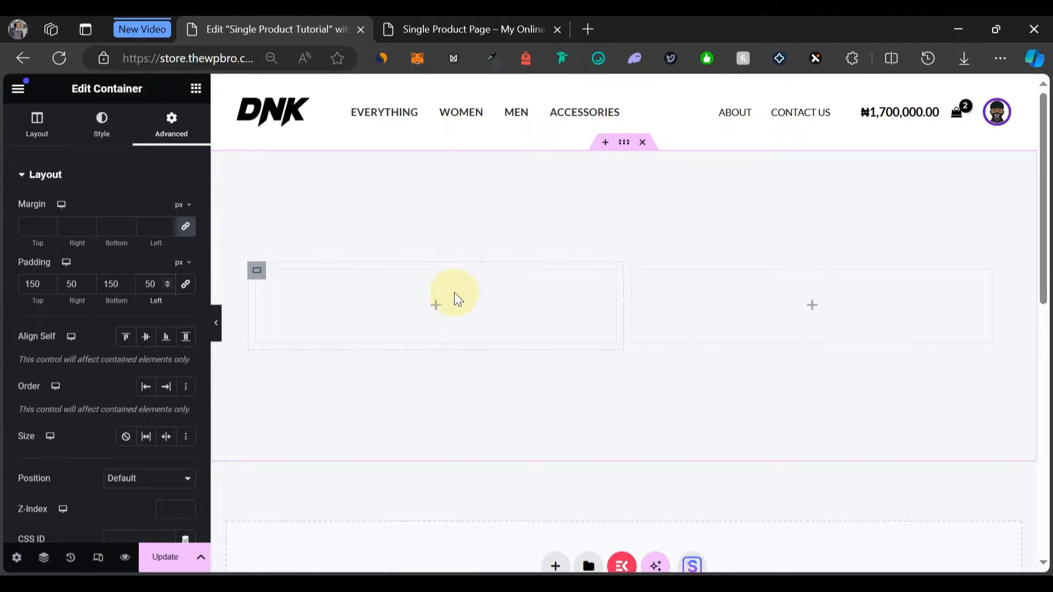
# Insert a Heading widget into the container's left column.
pyautogui.click(195, 89)
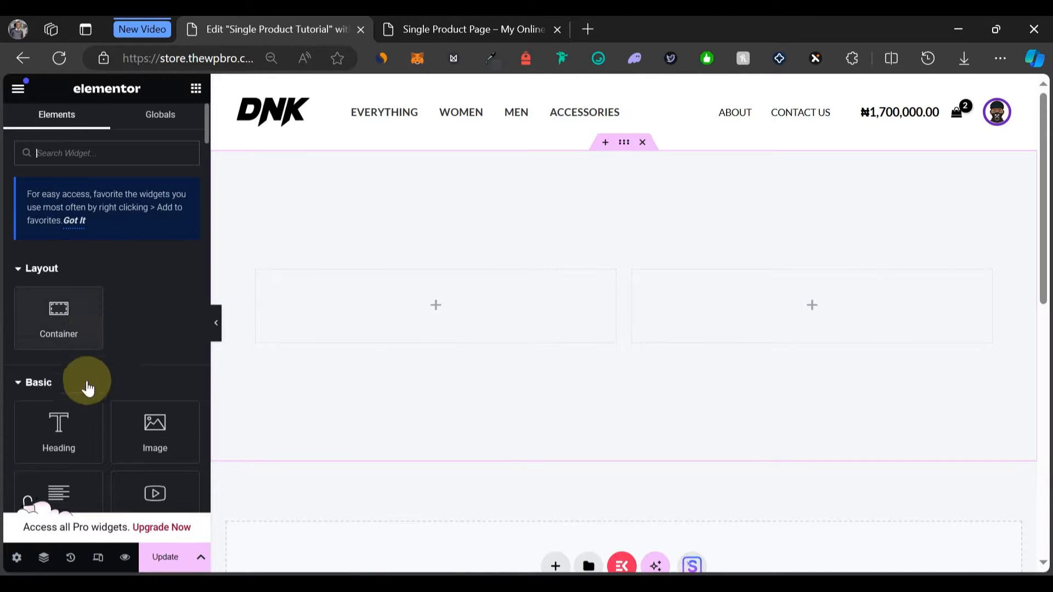
pyautogui.moveTo(66, 418); pyautogui.dragTo(353, 276)
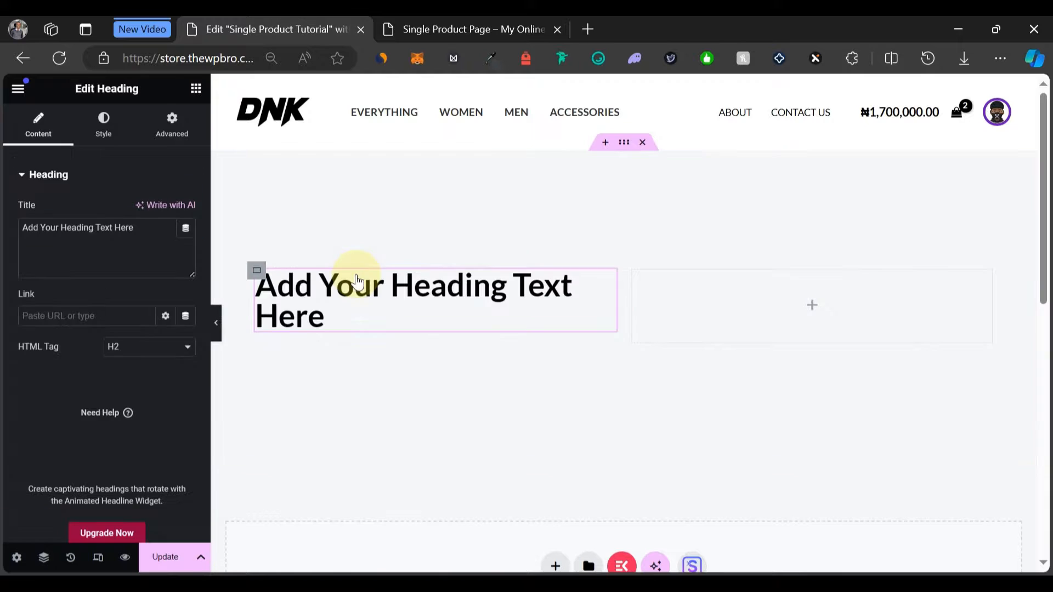
# Add Text Editor and Button widgets below the heading in the left column and an Image widget in the right column.
pyautogui.scroll(-3, 81, 395)
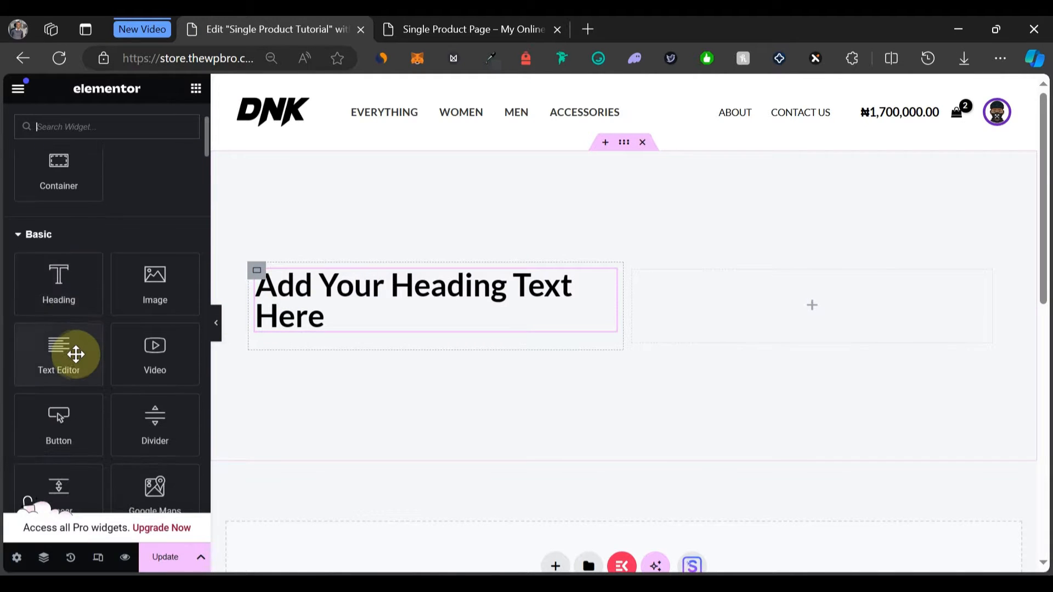
pyautogui.moveTo(75, 353); pyautogui.dragTo(302, 315)
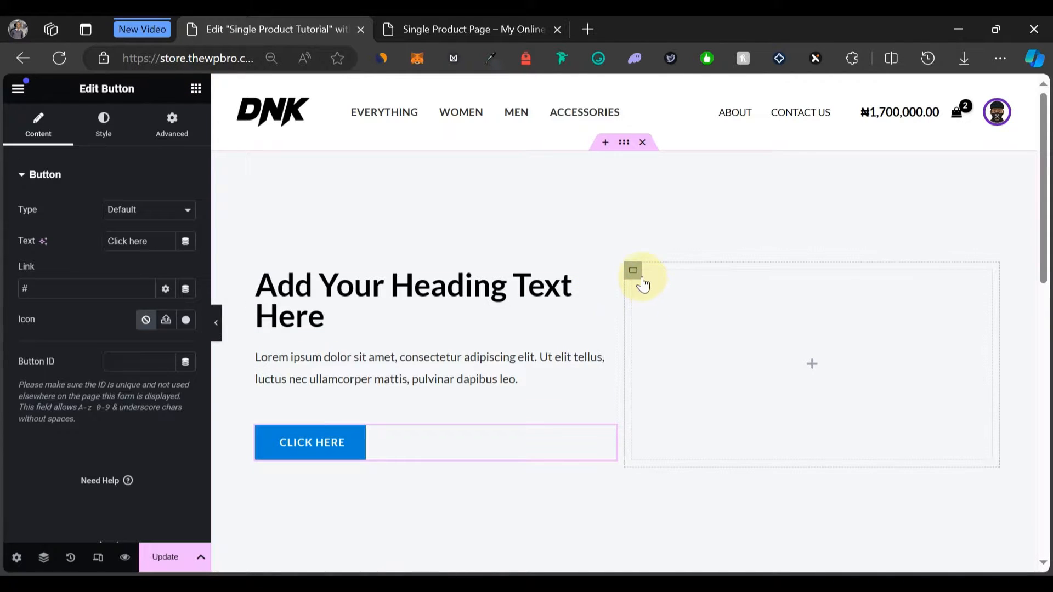
pyautogui.click(639, 279)
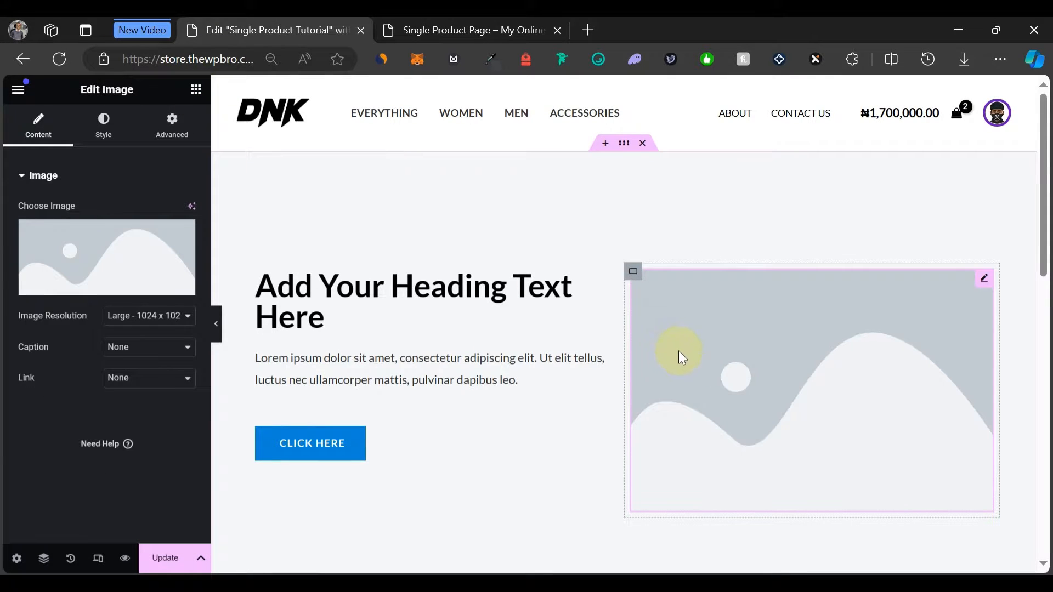
# Copy the title "Introducing the Atlas Peak Smart Fitness Watch" from the example page and paste it over the heading's placeholder text.
pyautogui.click(442, 31)
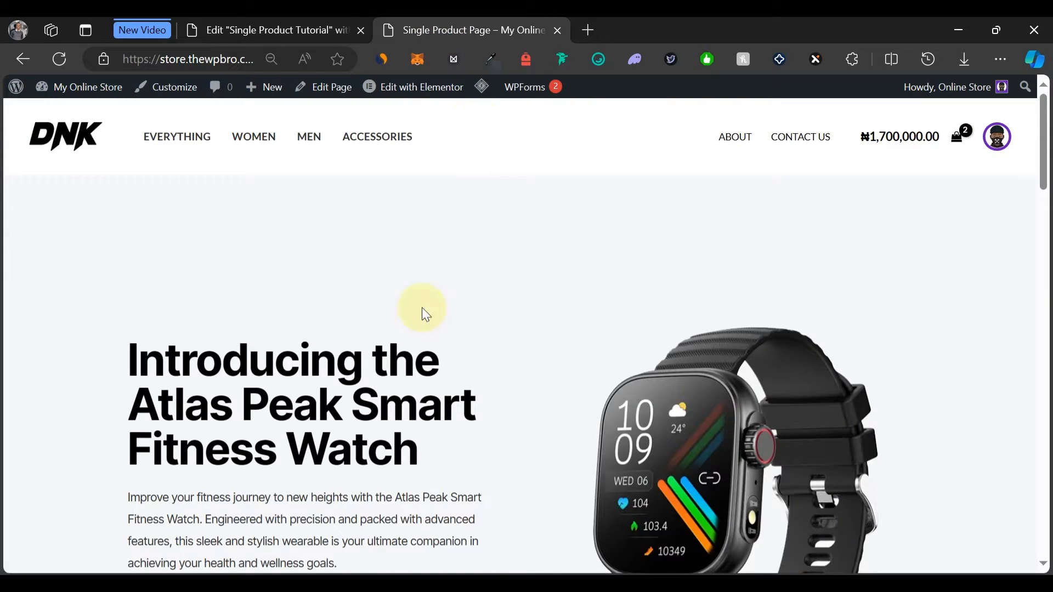
pyautogui.tripleClick(432, 447)
pyautogui.hotkey('ctrl', 'c')
pyautogui.click(233, 28)
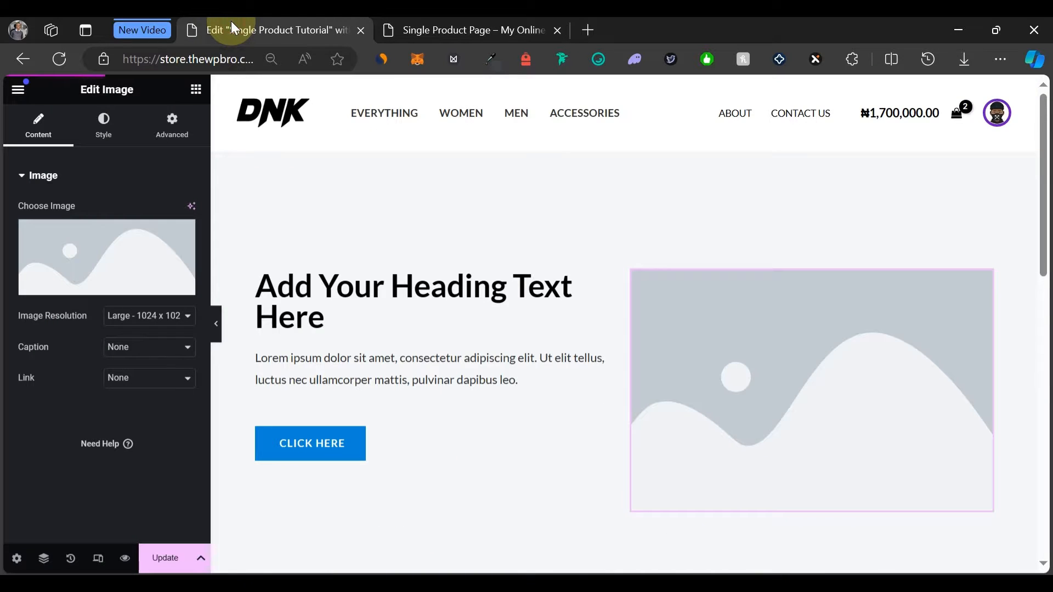
pyautogui.click(329, 287)
pyautogui.hotkey('ctrl', 'a')
pyautogui.hotkey('ctrl', 'v')
# Replace the text widget's placeholder with the "Improve your fitness journey to new heights" paragraph copied from the example page.
pyautogui.click(447, 29)
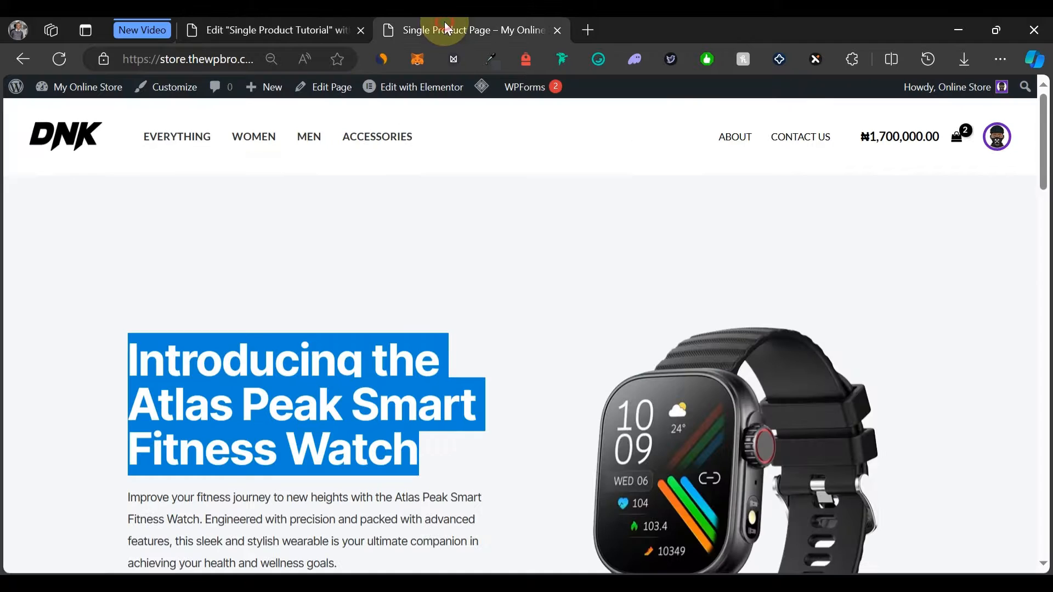
pyautogui.scroll(-3, 305, 357)
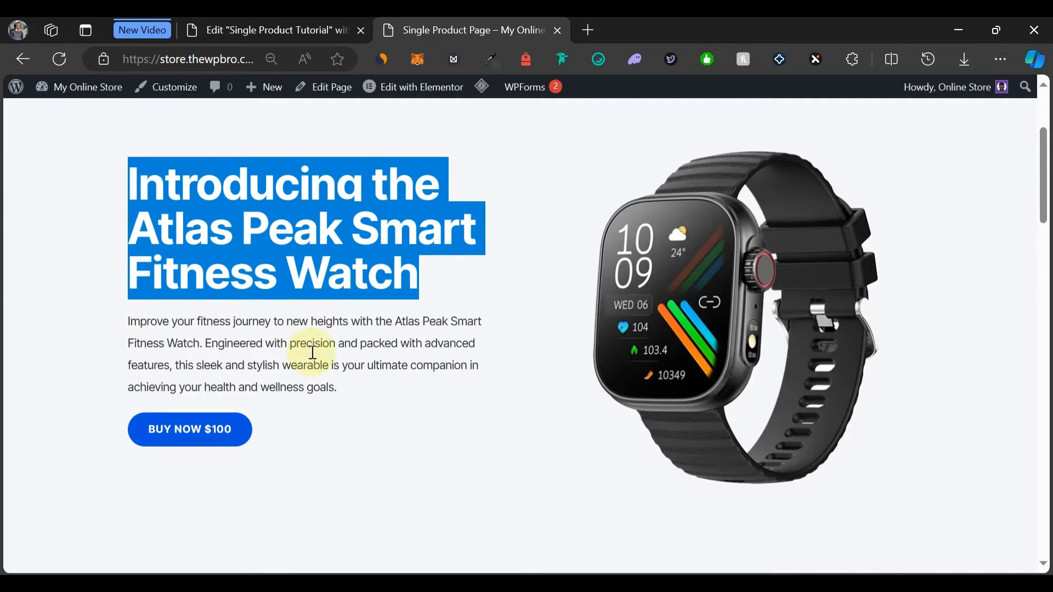
pyautogui.click(333, 382)
pyautogui.click(339, 386)
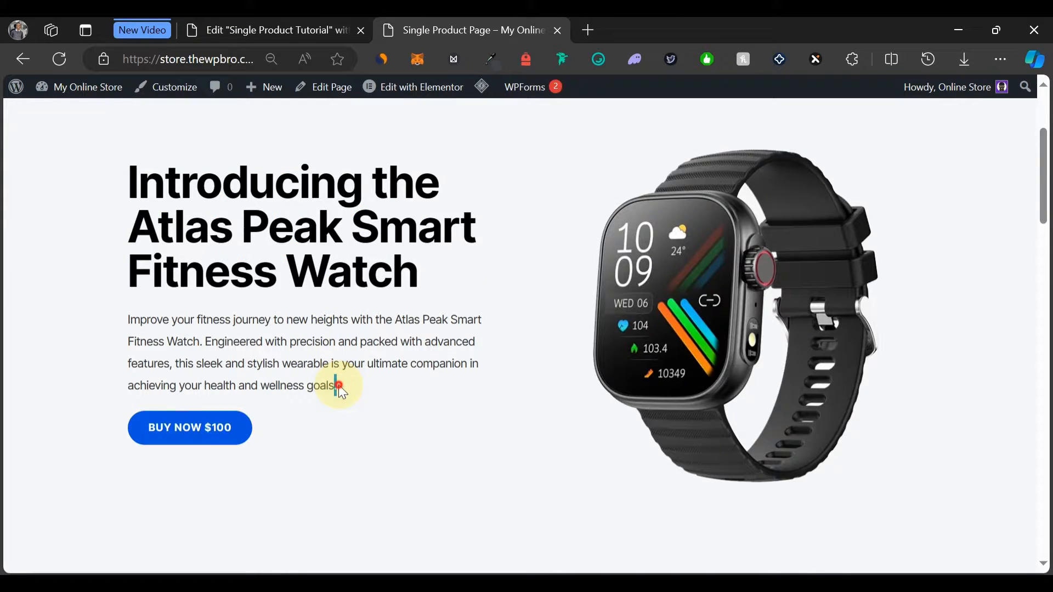
pyautogui.tripleClick(339, 386)
pyautogui.hotkey('ctrl', 'c')
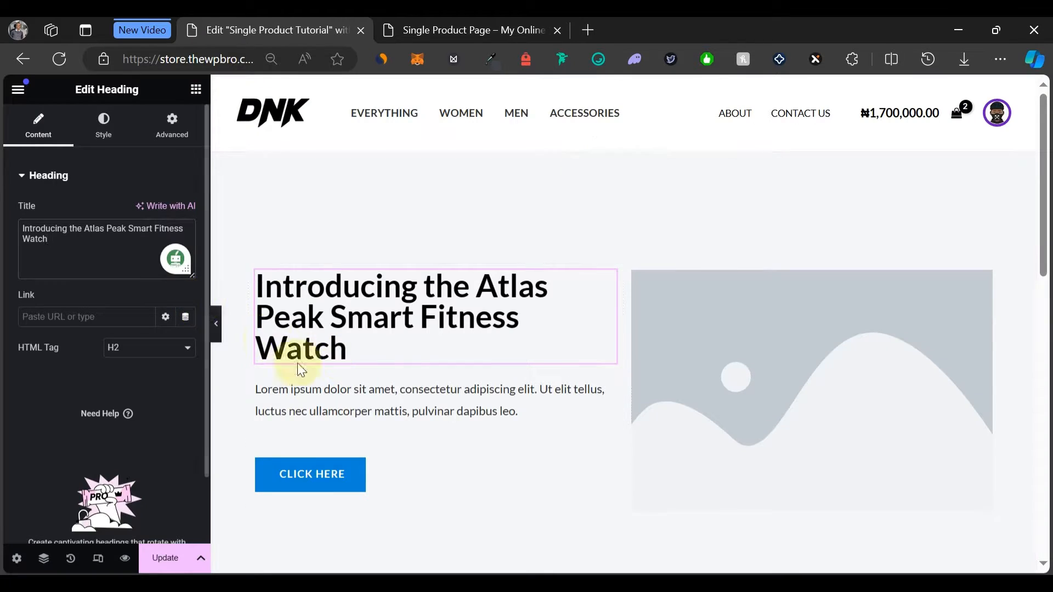
pyautogui.click(345, 413)
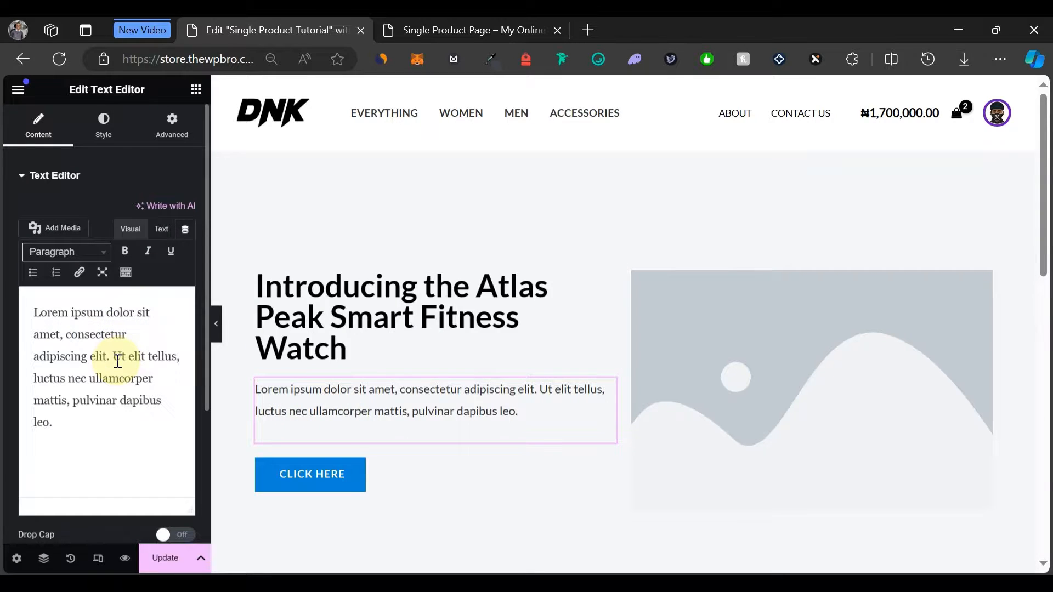
pyautogui.hotkey('ctrl', 'a')
pyautogui.hotkey('ctrl', 'v')
# Remove the surplus blank line at the end of the pasted paragraph's HTML source.
pyautogui.click(161, 230)
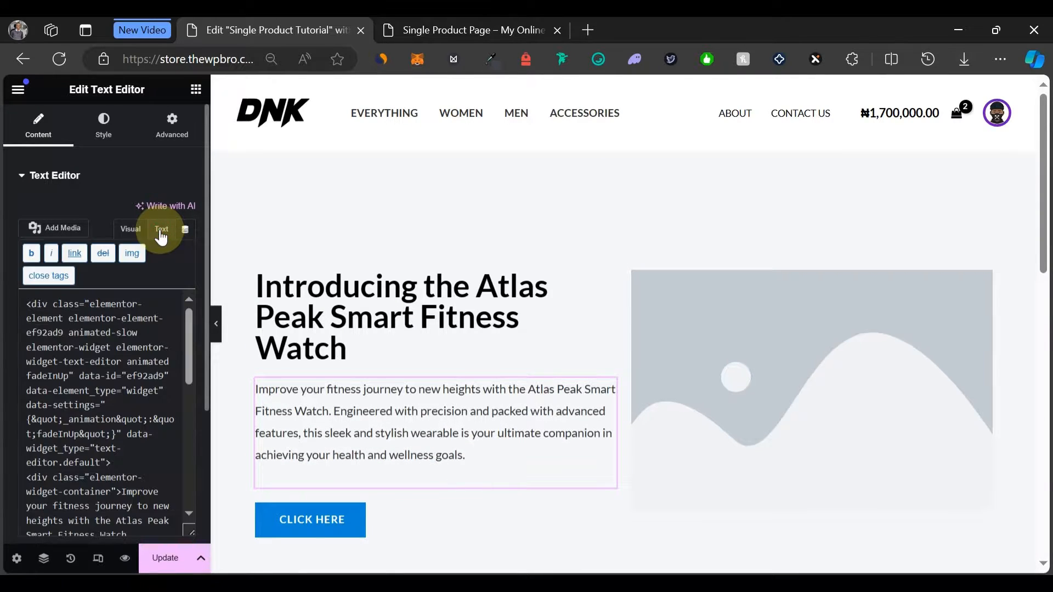
pyautogui.scroll(-3, 146, 341)
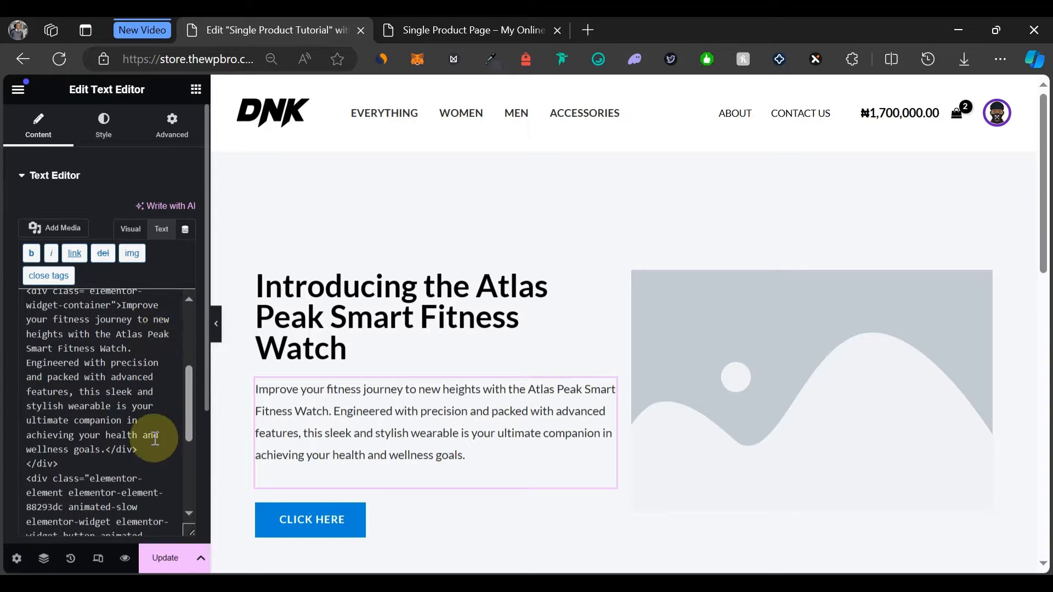
pyautogui.scroll(-3, 155, 439)
pyautogui.click(88, 527)
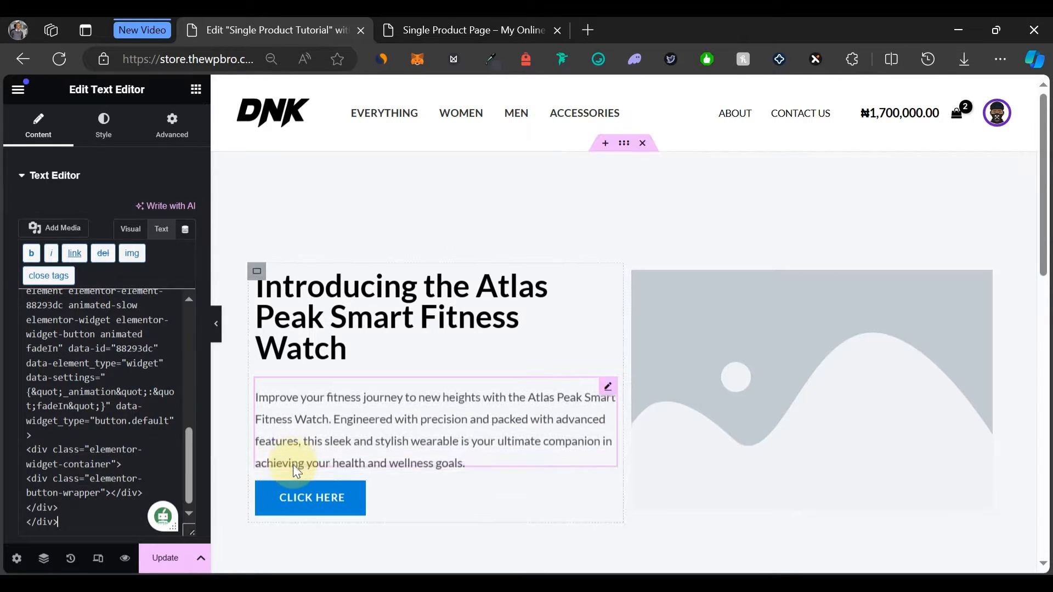
pyautogui.click(462, 24)
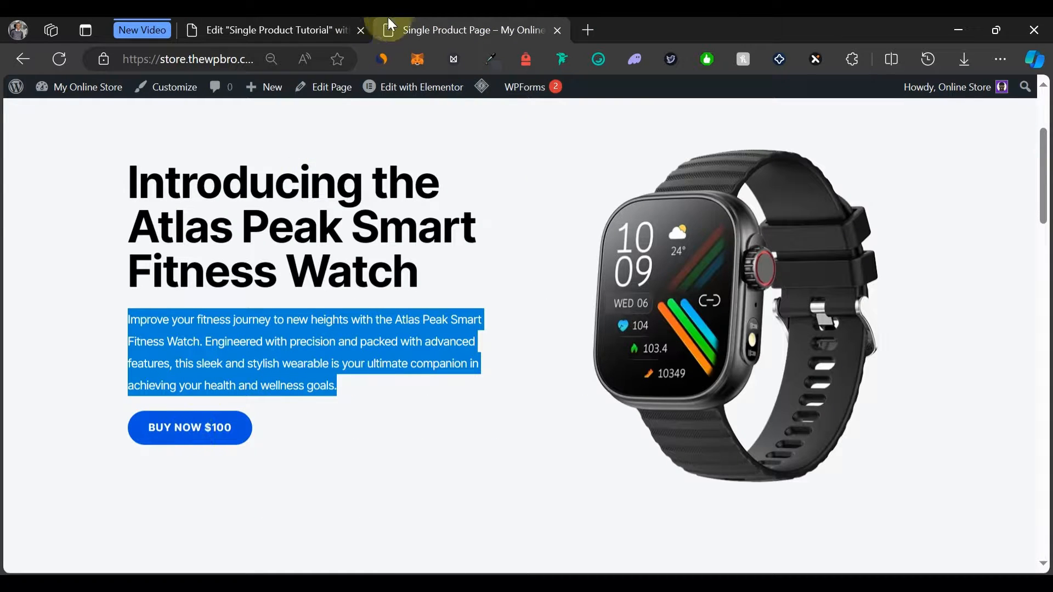
pyautogui.click(298, 22)
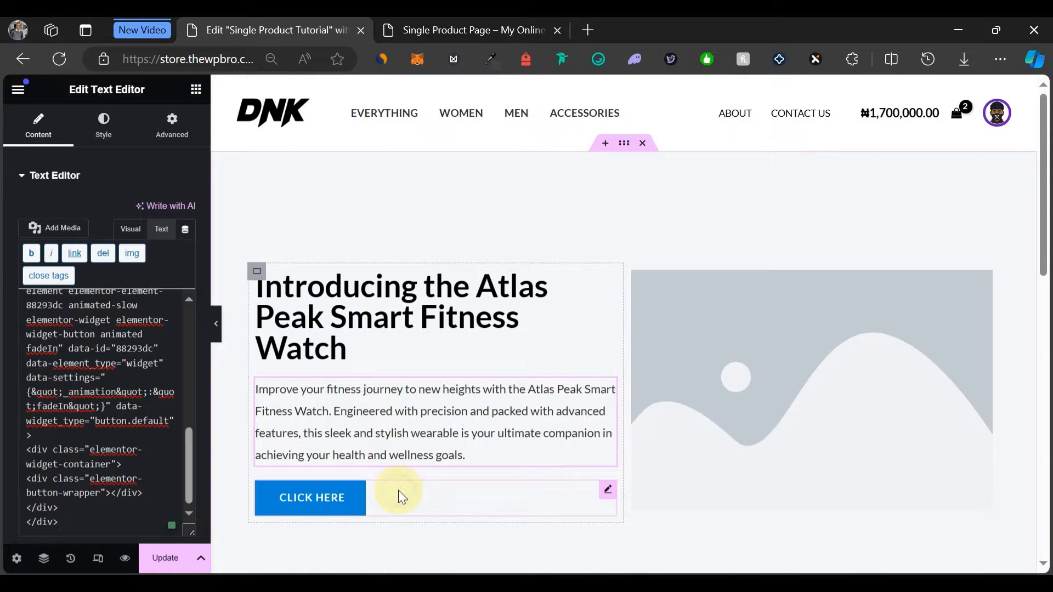
pyautogui.click(398, 490)
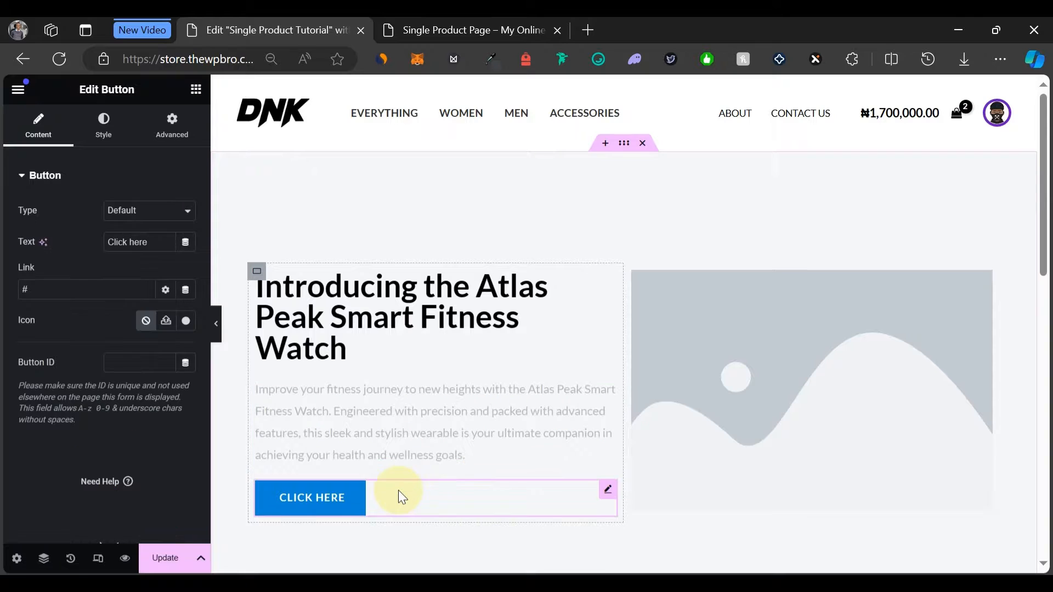
pyautogui.tripleClick(155, 237)
pyautogui.write('bu')
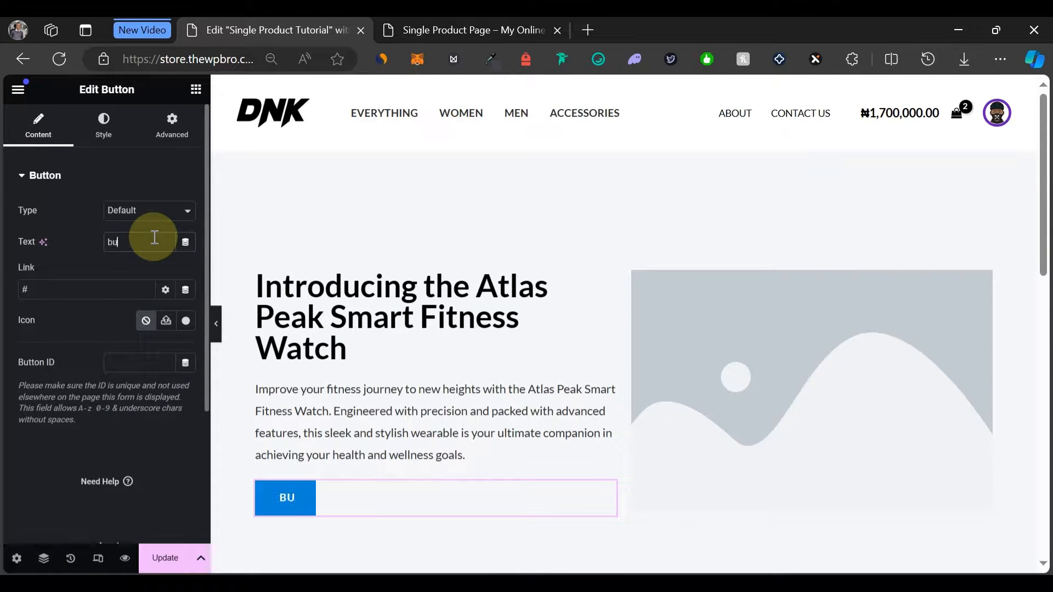
pyautogui.write('y now @100')
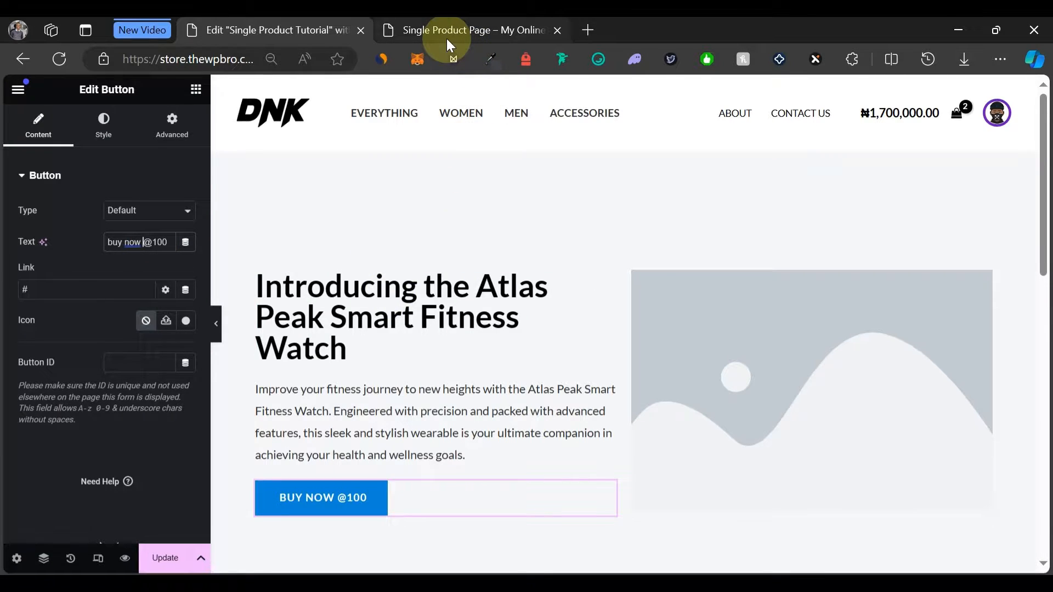
# Set the heading's typography to a size of 60 px and the Inter Tight font family.
pyautogui.click(608, 283)
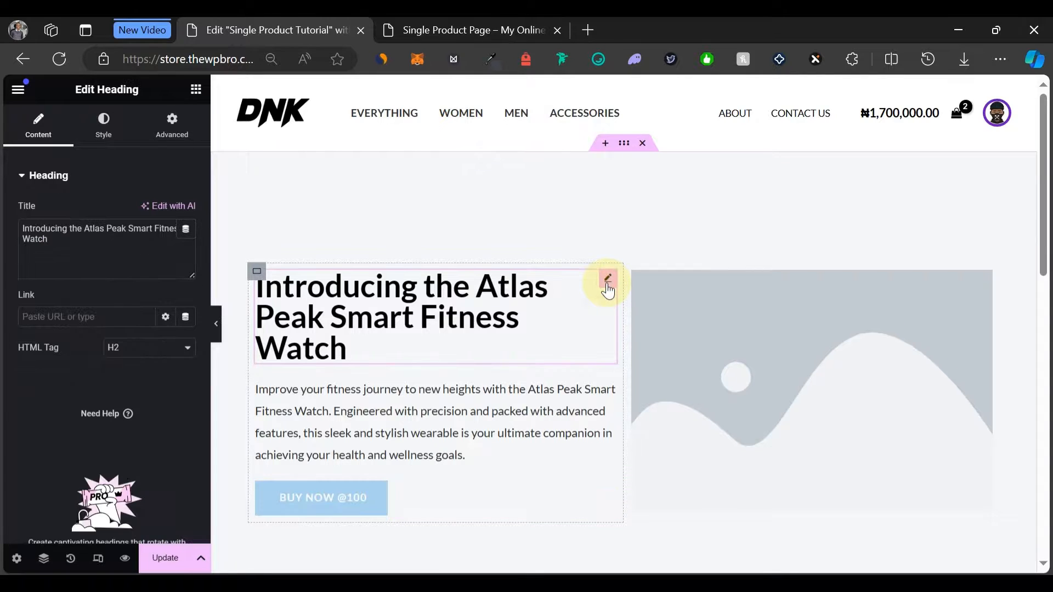
pyautogui.click(99, 144)
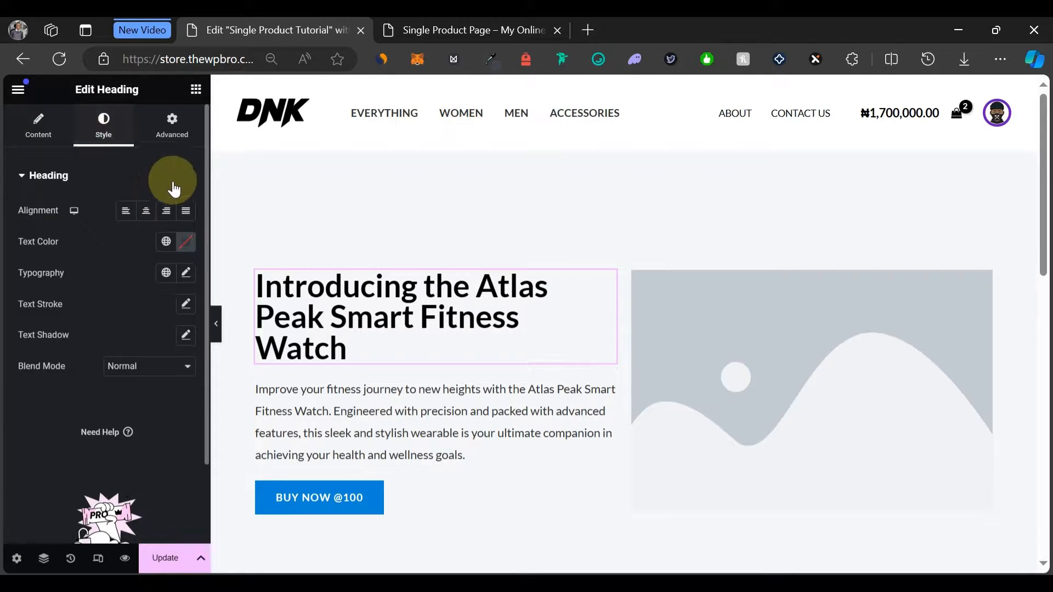
pyautogui.click(187, 274)
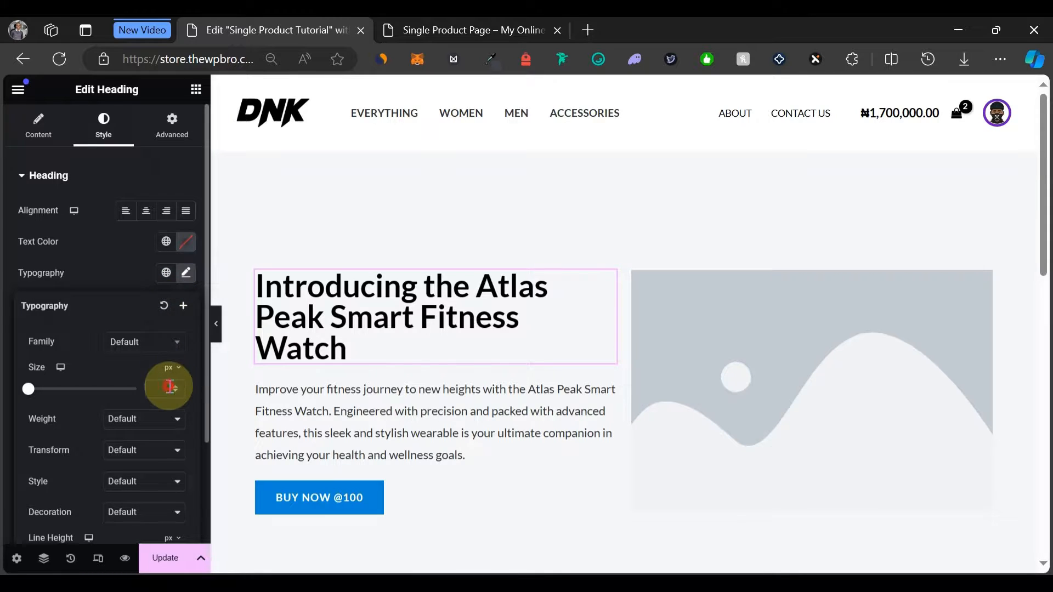
pyautogui.write('60')
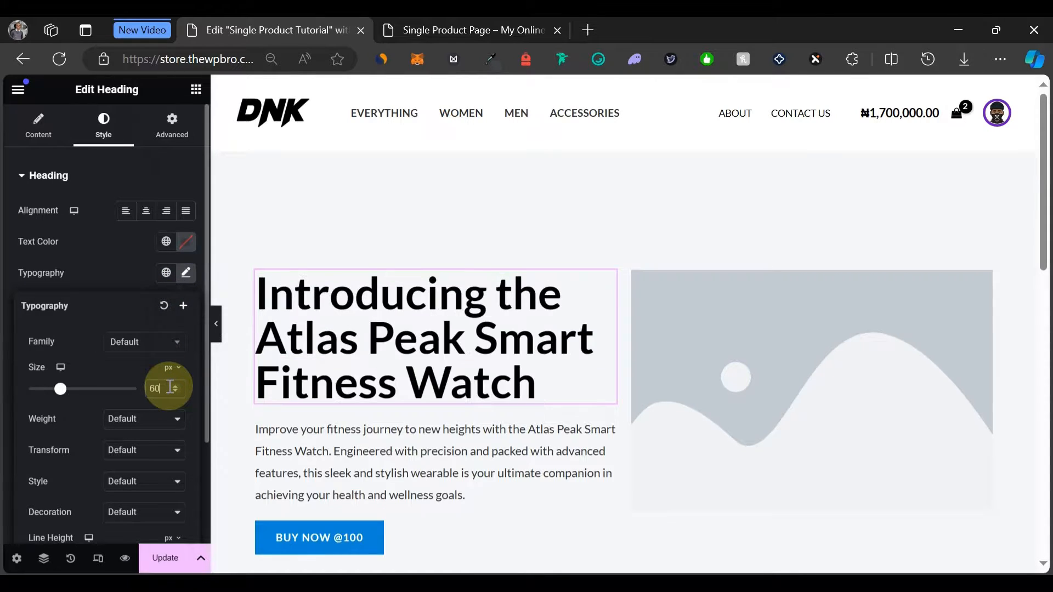
pyautogui.click(147, 346)
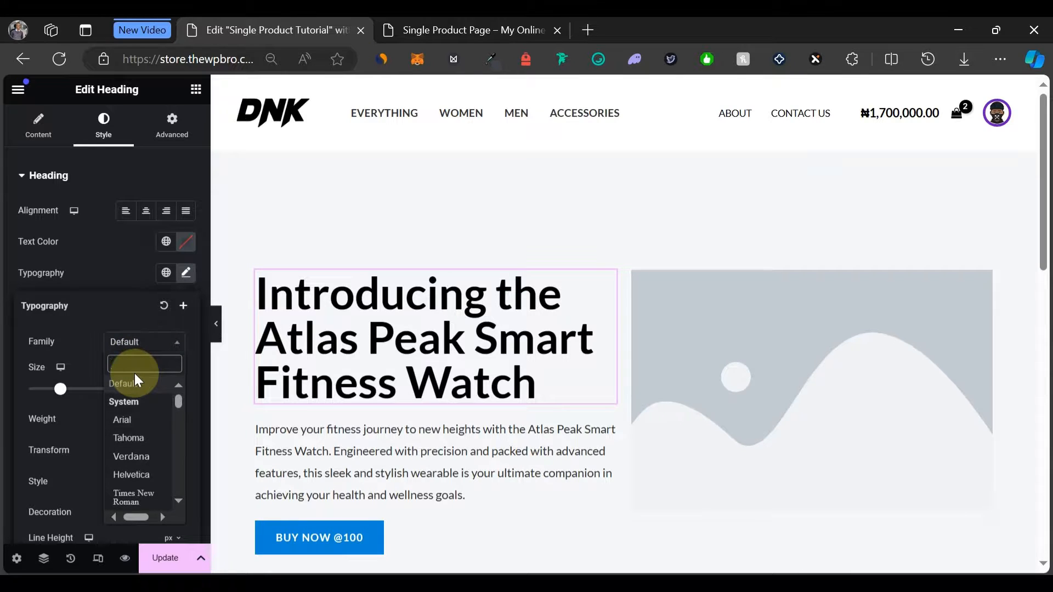
pyautogui.click(136, 375)
# Set the description paragraph's typography to a size of 16 px and the Inter Tight font family.
pyautogui.scroll(-3, 375, 286)
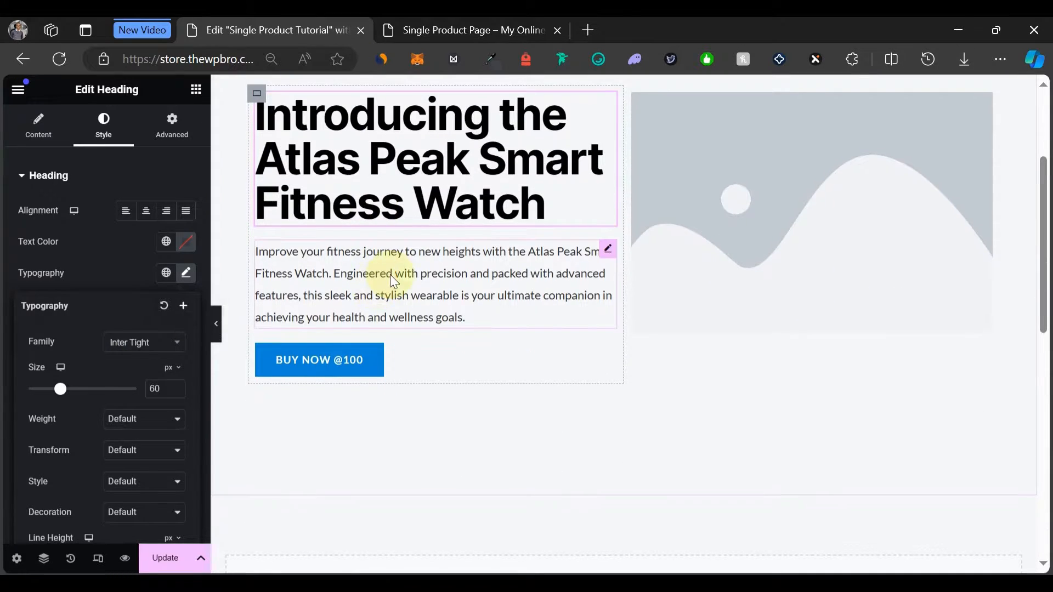
pyautogui.click(608, 252)
pyautogui.click(106, 136)
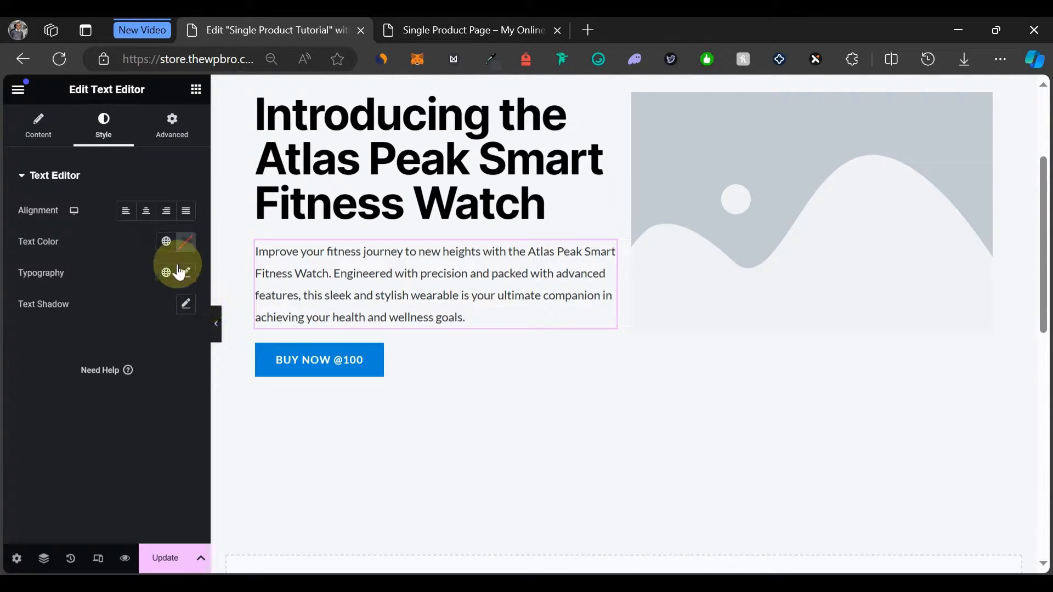
pyautogui.click(187, 274)
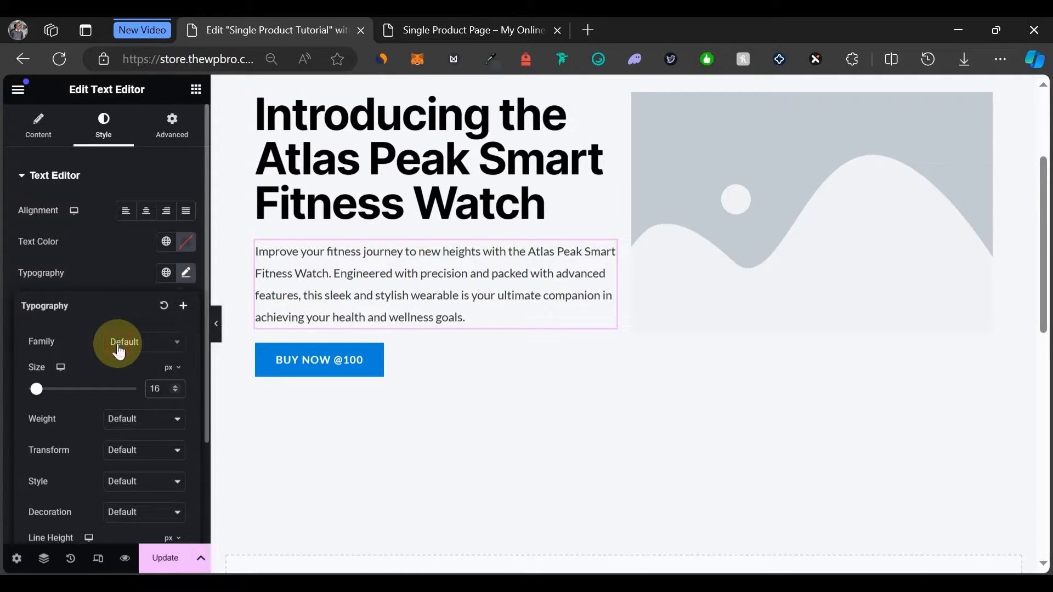
pyautogui.click(152, 347)
pyautogui.write('inter')
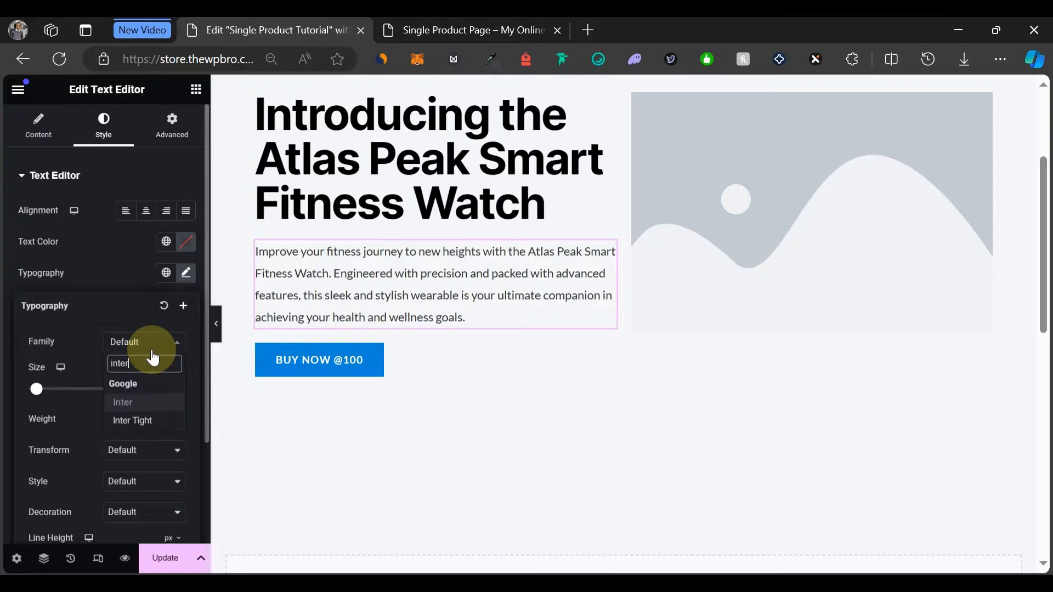
pyautogui.click(131, 418)
# Give the buy button a 50 px border radius on all corners and change its font family to match the heading.
pyautogui.click(398, 361)
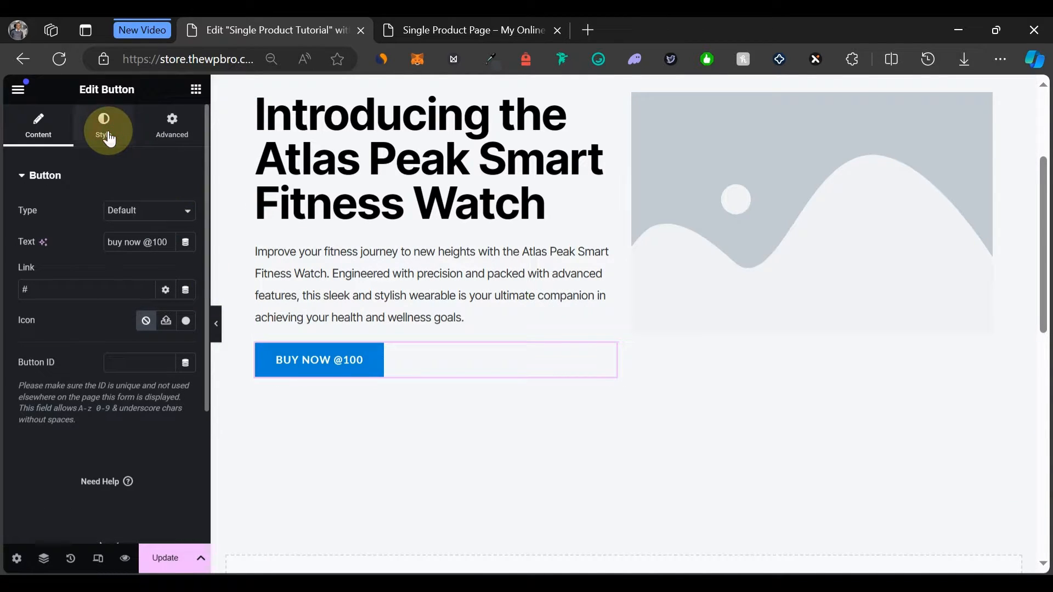
pyautogui.scroll(-3, 117, 354)
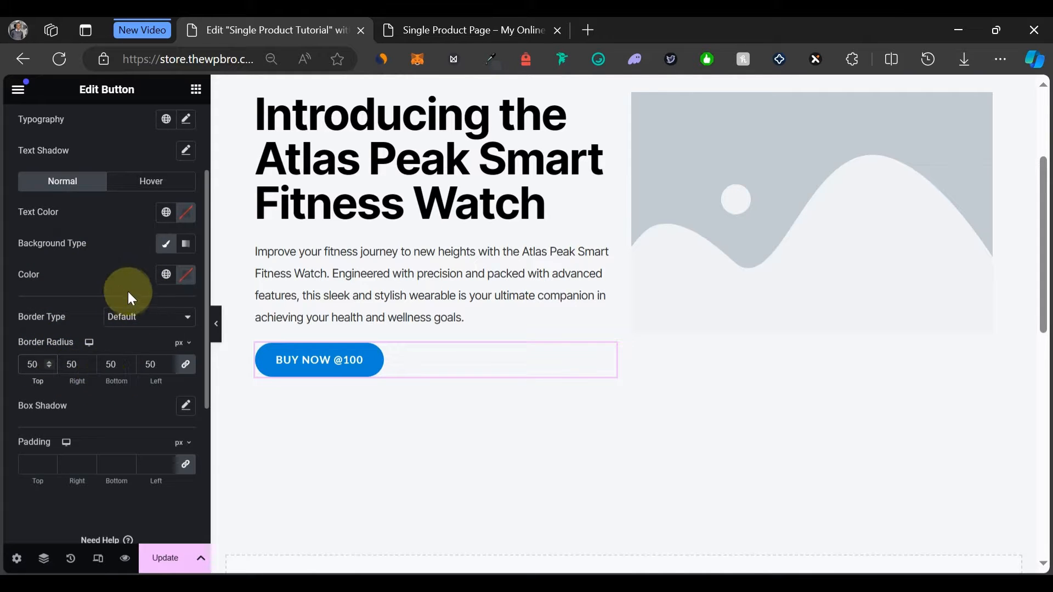
pyautogui.scroll(3, 90, 212)
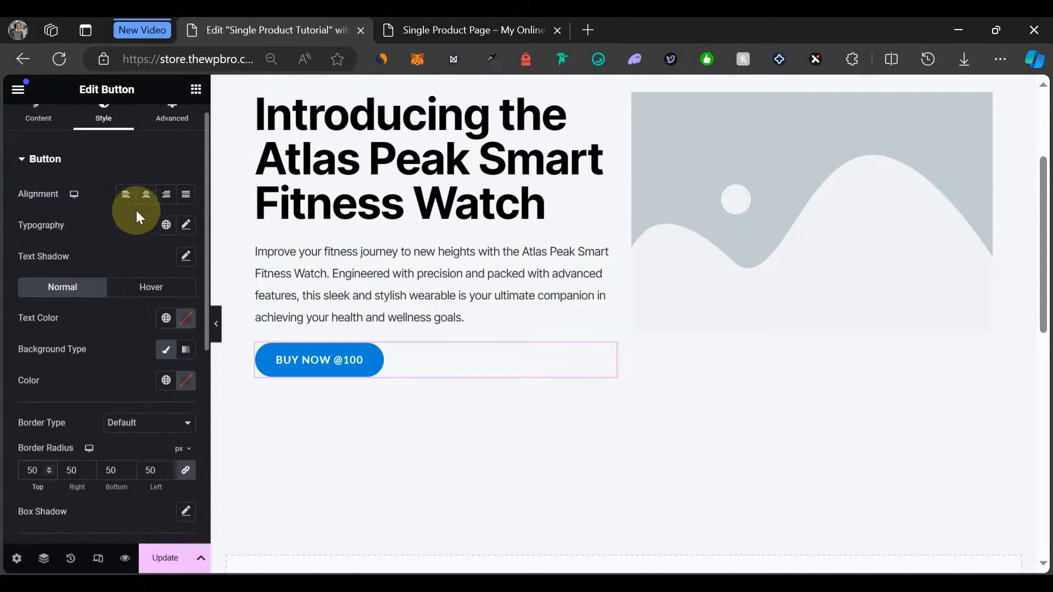
pyautogui.click(187, 227)
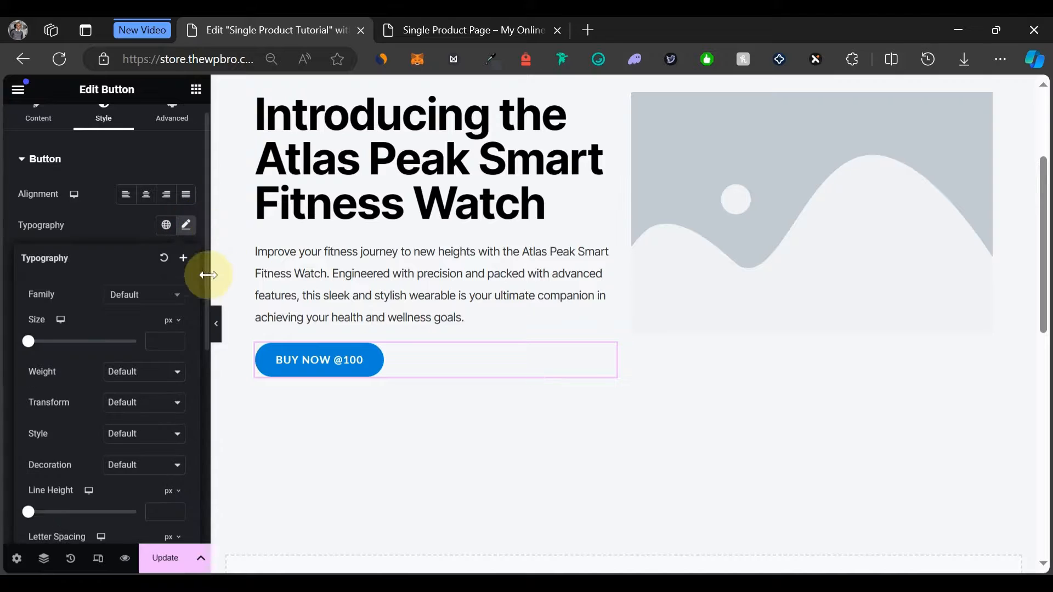
pyautogui.click(157, 306)
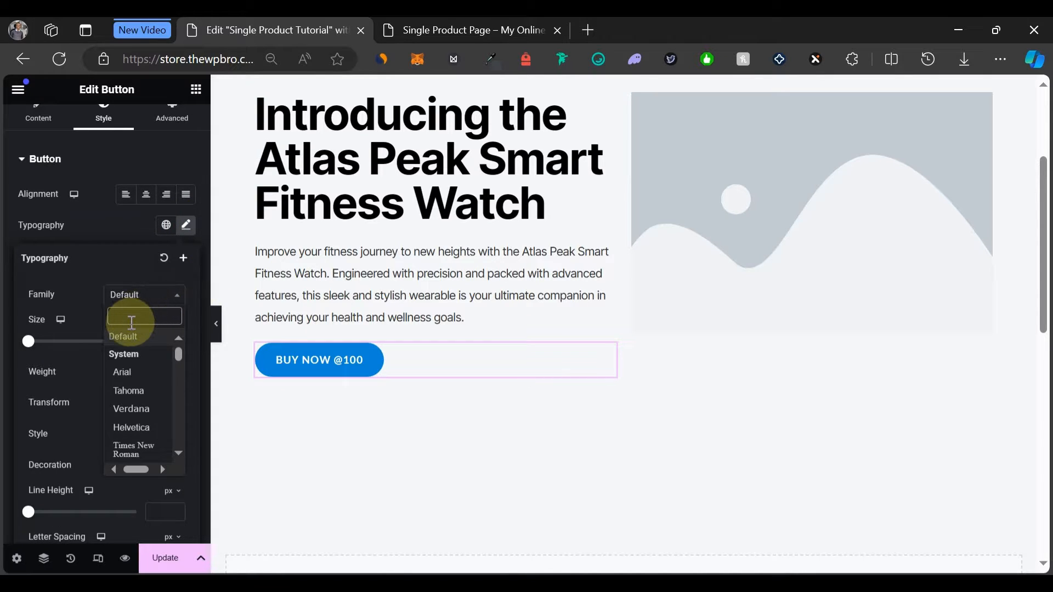
# Unlink the text column container's padding values and set them to 70 px top and 50 px right, bottom and left.
pyautogui.click(216, 324)
pyautogui.click(11, 328)
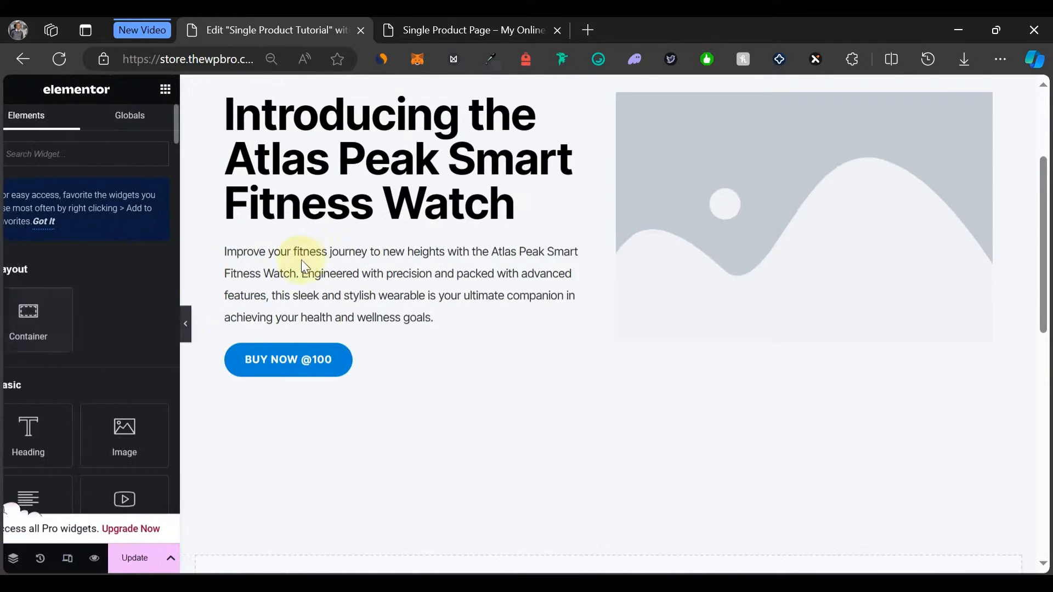
pyautogui.scroll(2, 368, 253)
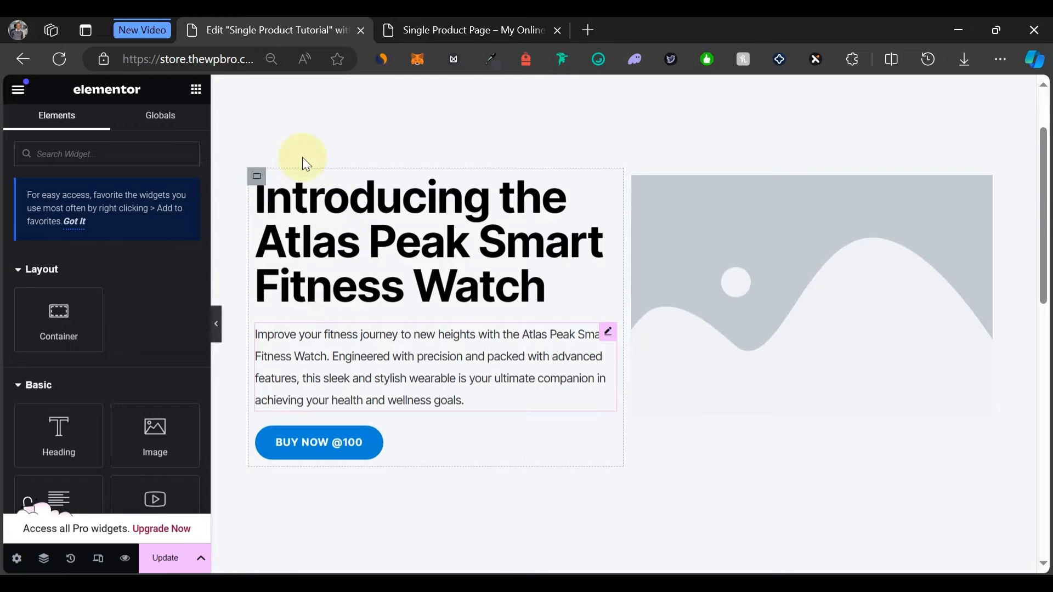
pyautogui.click(256, 180)
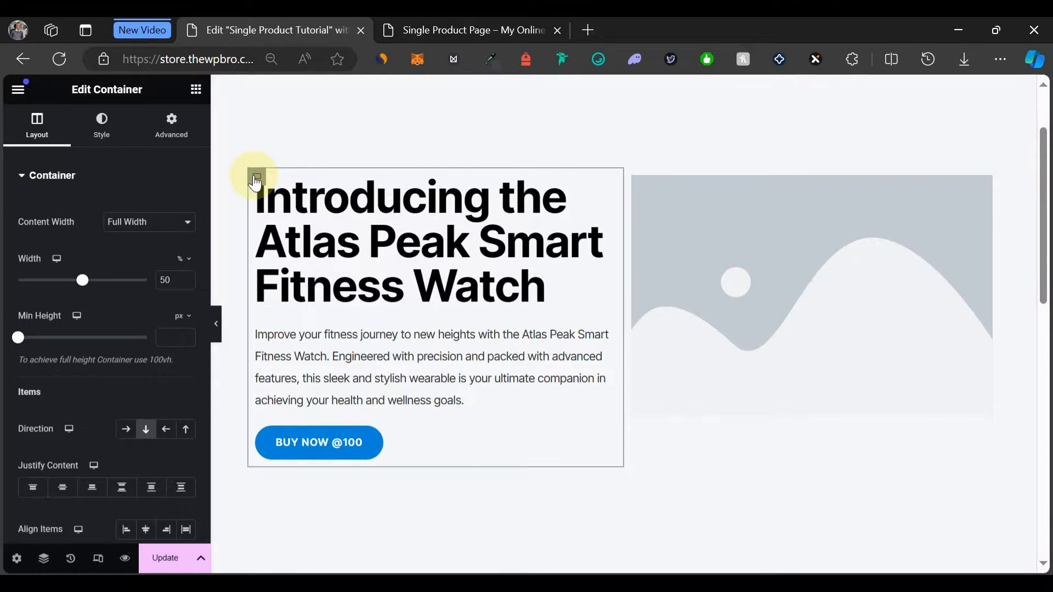
pyautogui.click(166, 117)
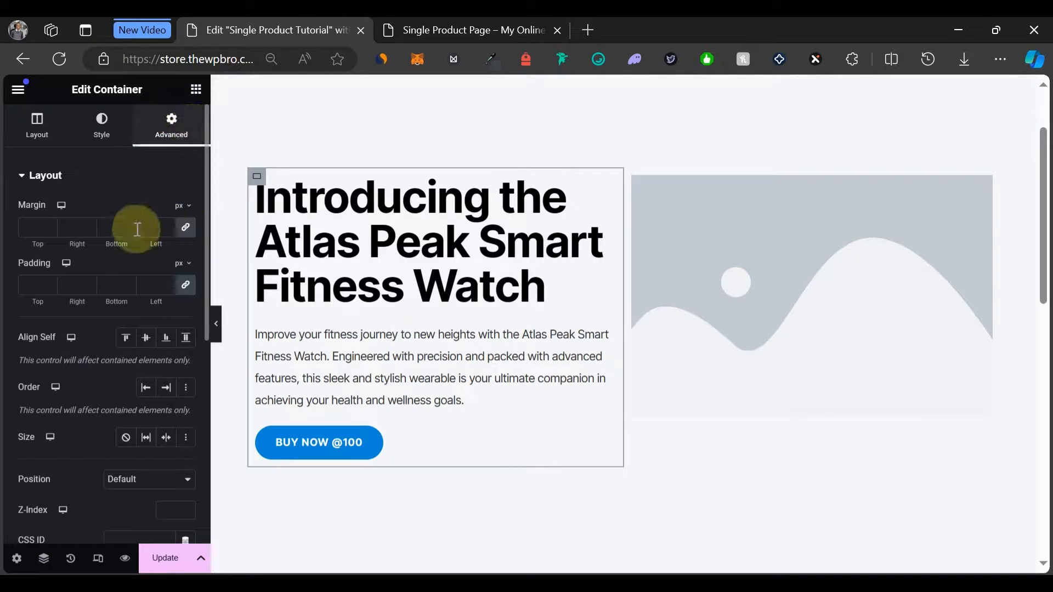
pyautogui.click(187, 285)
pyautogui.click(28, 294)
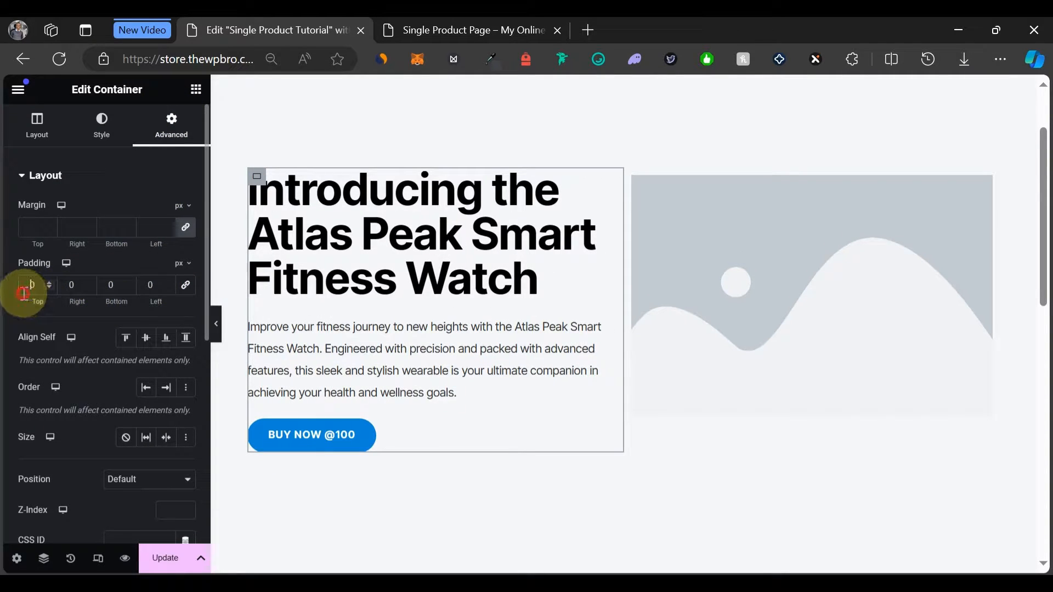
pyautogui.write('7')
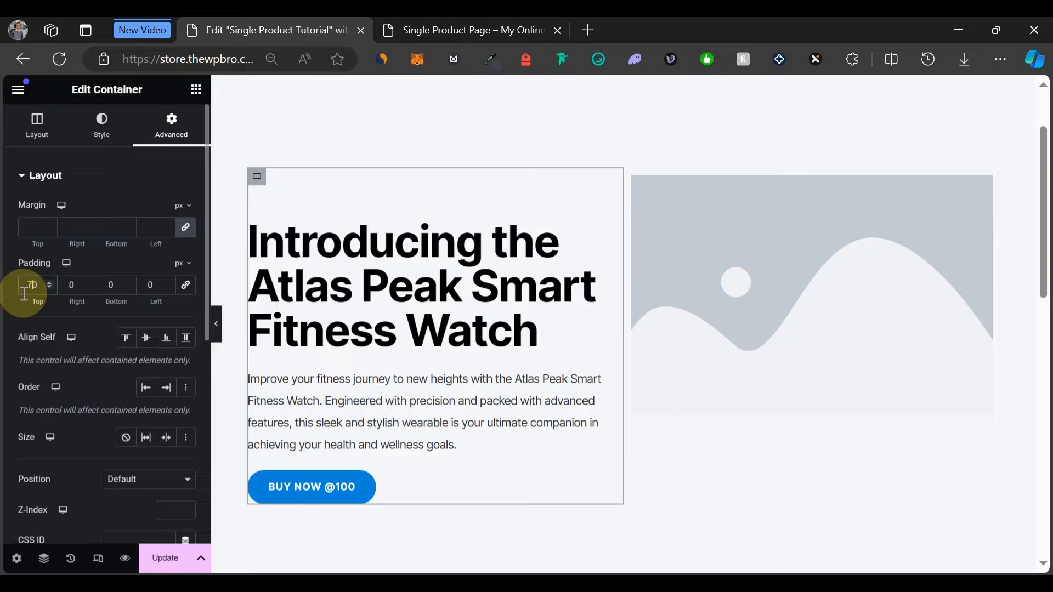
pyautogui.click(65, 285)
pyautogui.write('5')
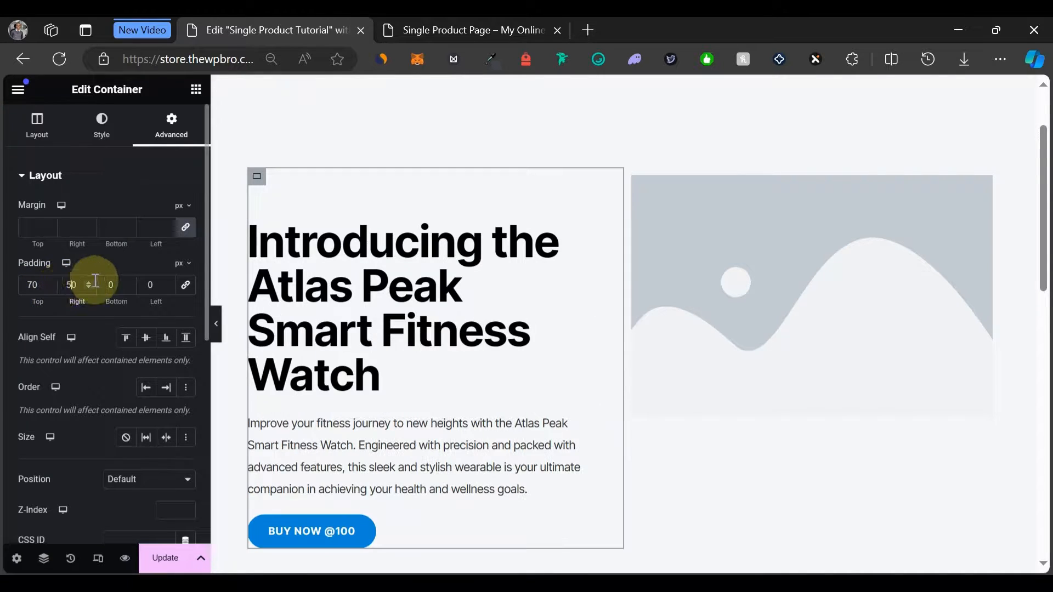
pyautogui.write('5')
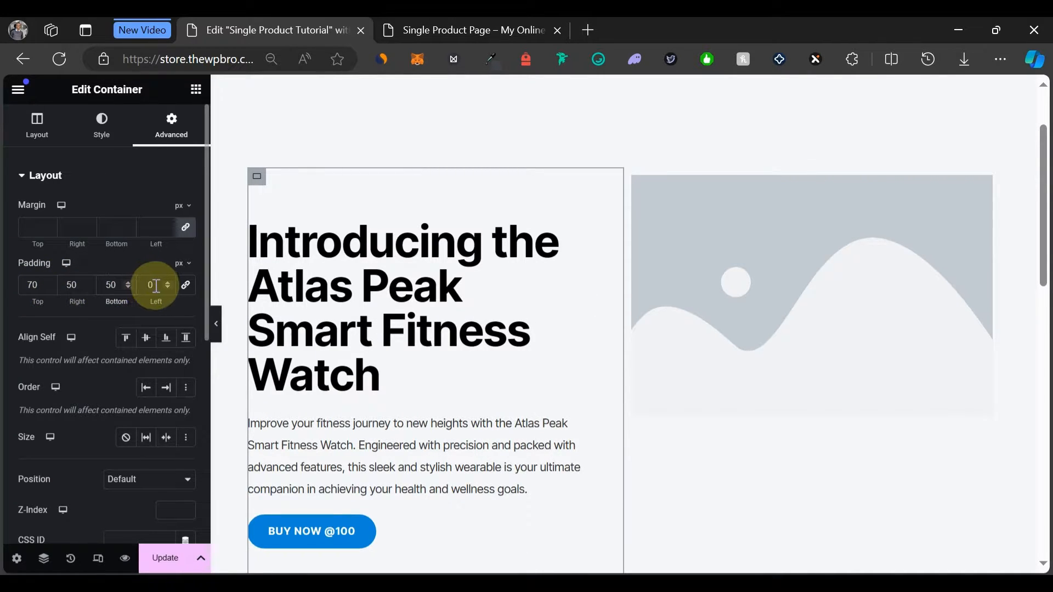
pyautogui.click(149, 285)
pyautogui.write('5')
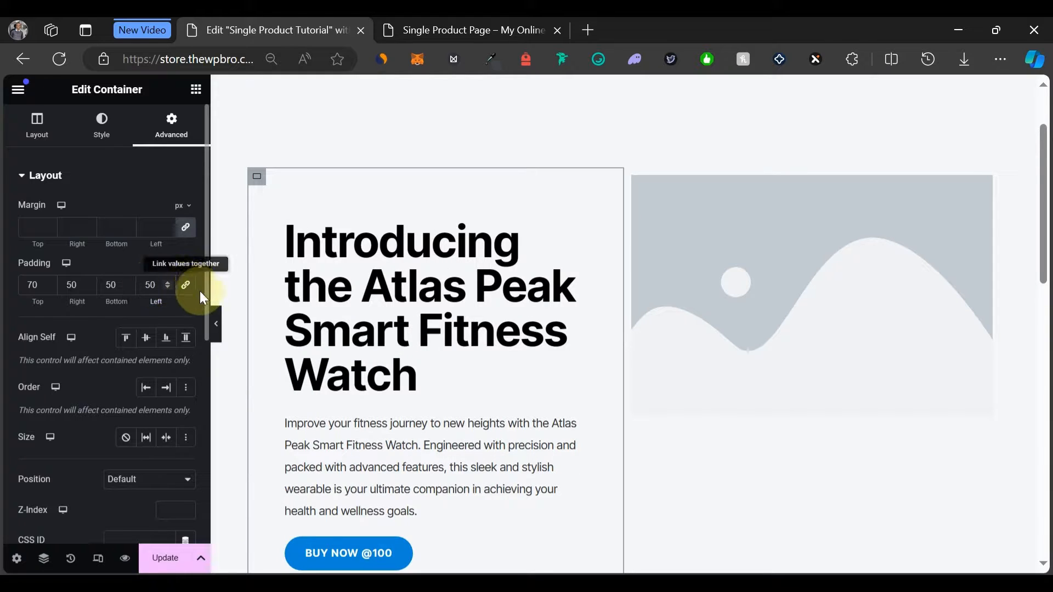
# Preview the hero section at full width and compare its spacing and button with the example page.
pyautogui.click(220, 314)
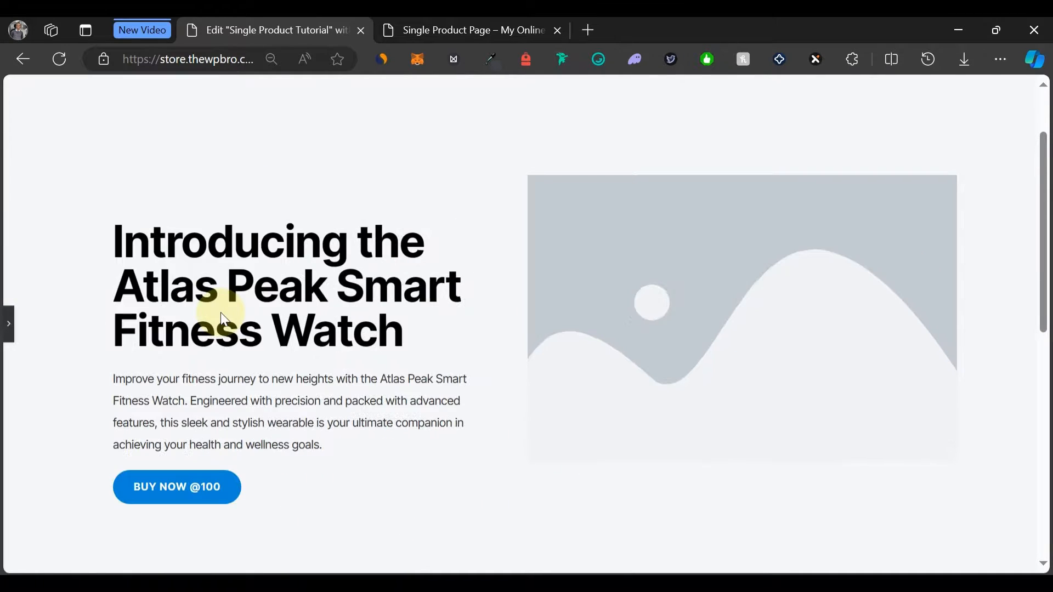
pyautogui.click(410, 29)
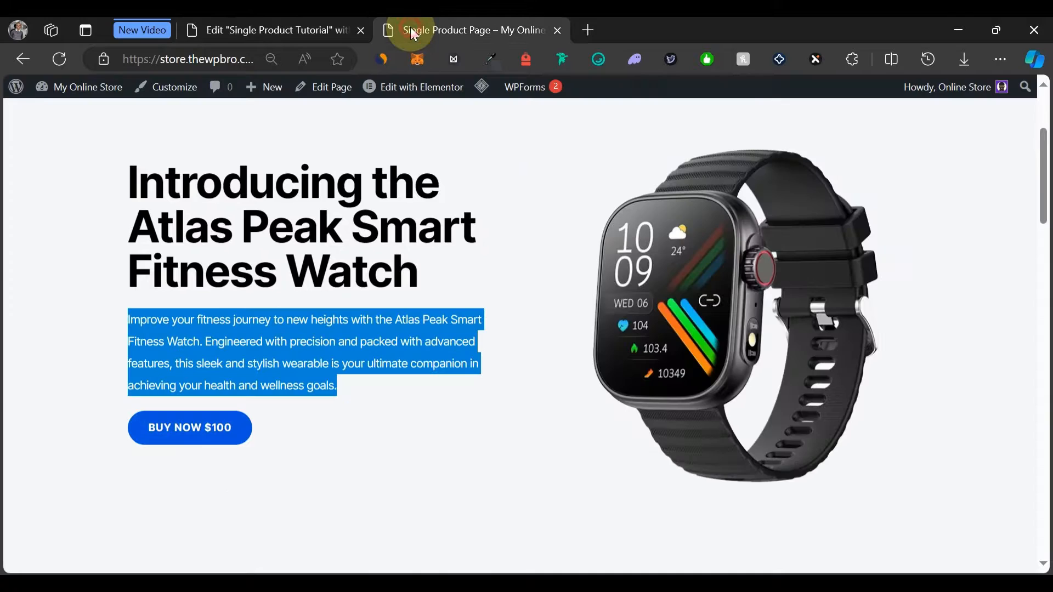
pyautogui.scroll(1, 397, 116)
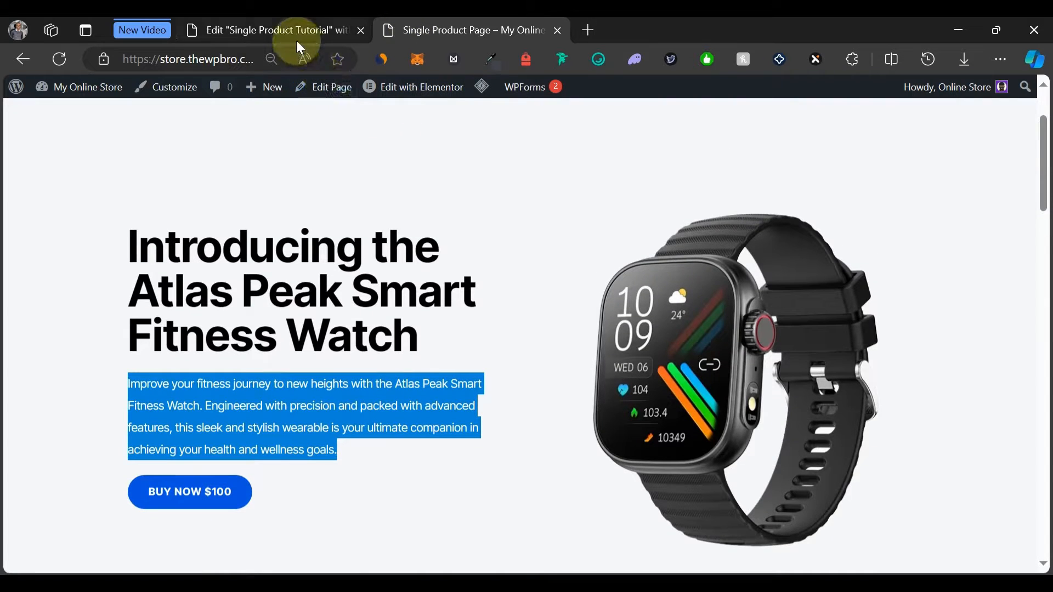
pyautogui.click(285, 35)
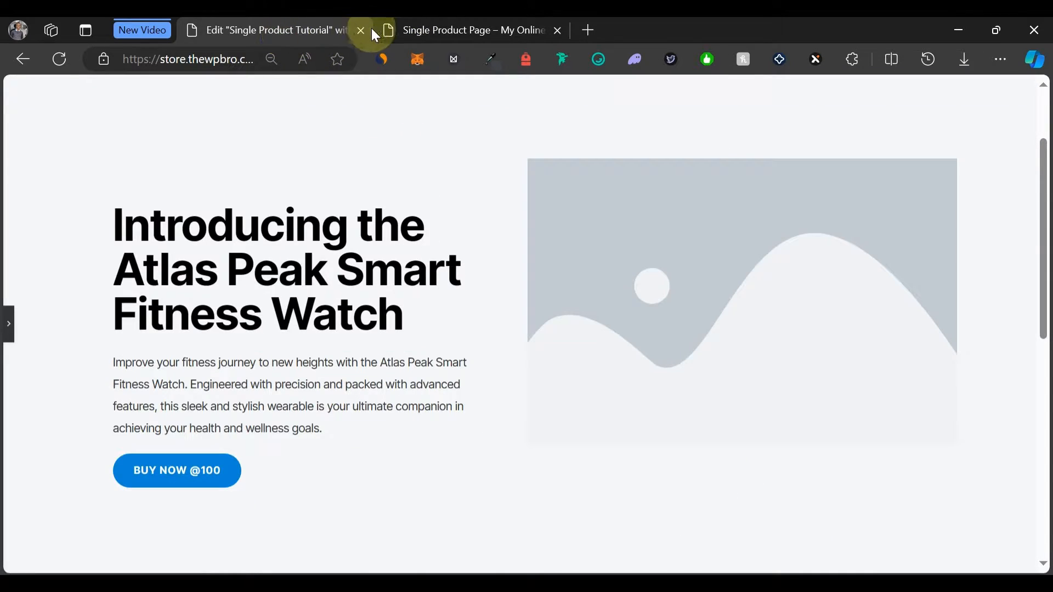
pyautogui.click(408, 28)
pyautogui.click(315, 34)
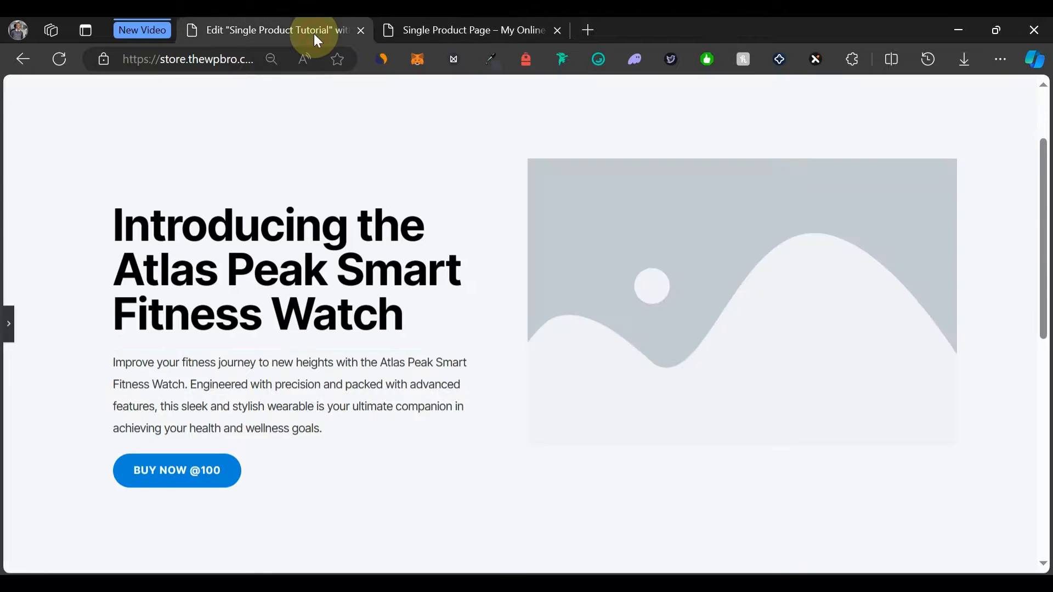
pyautogui.click(8, 318)
pyautogui.scroll(-3, 355, 502)
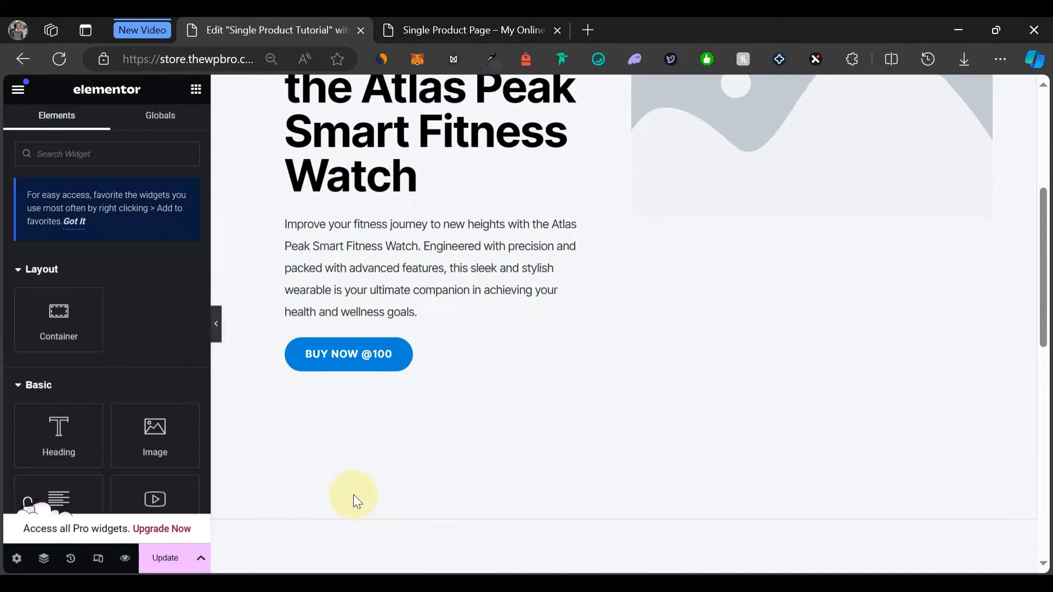
pyautogui.click(412, 33)
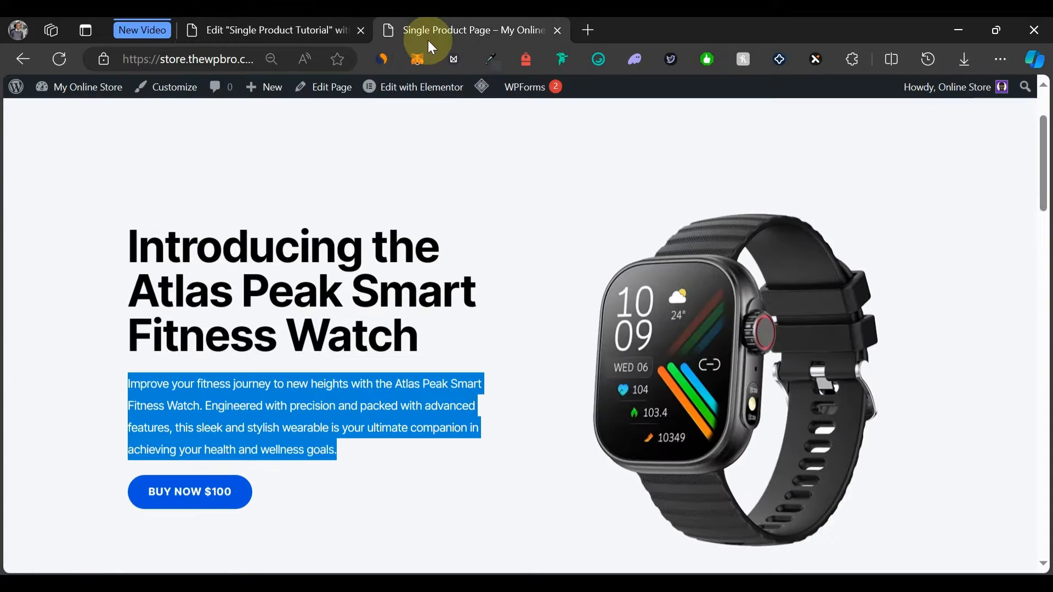
pyautogui.click(284, 38)
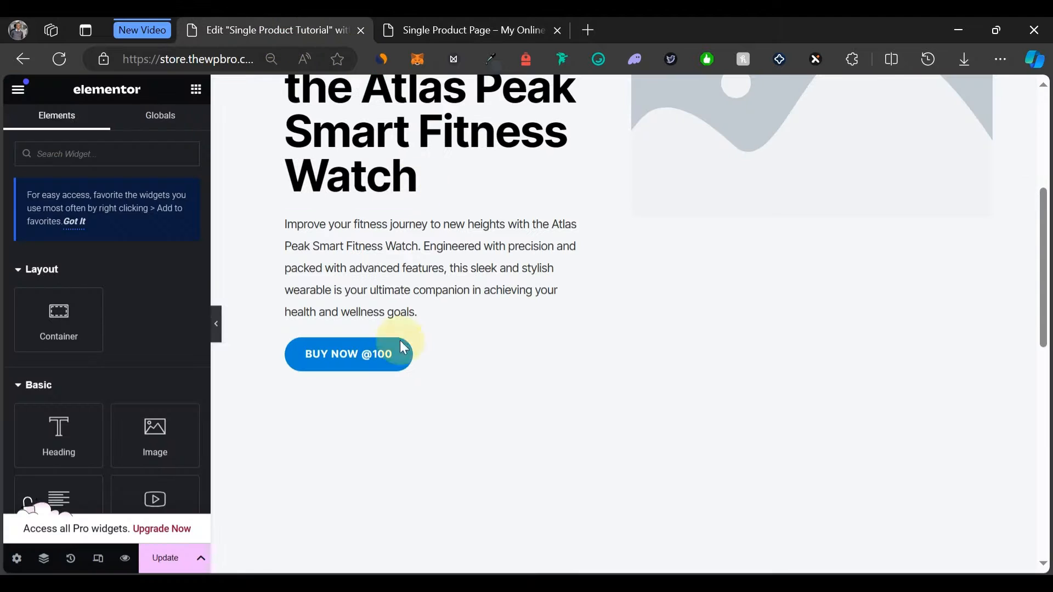
# Set the buy button's normal background color to #0055ff.
pyautogui.click(441, 374)
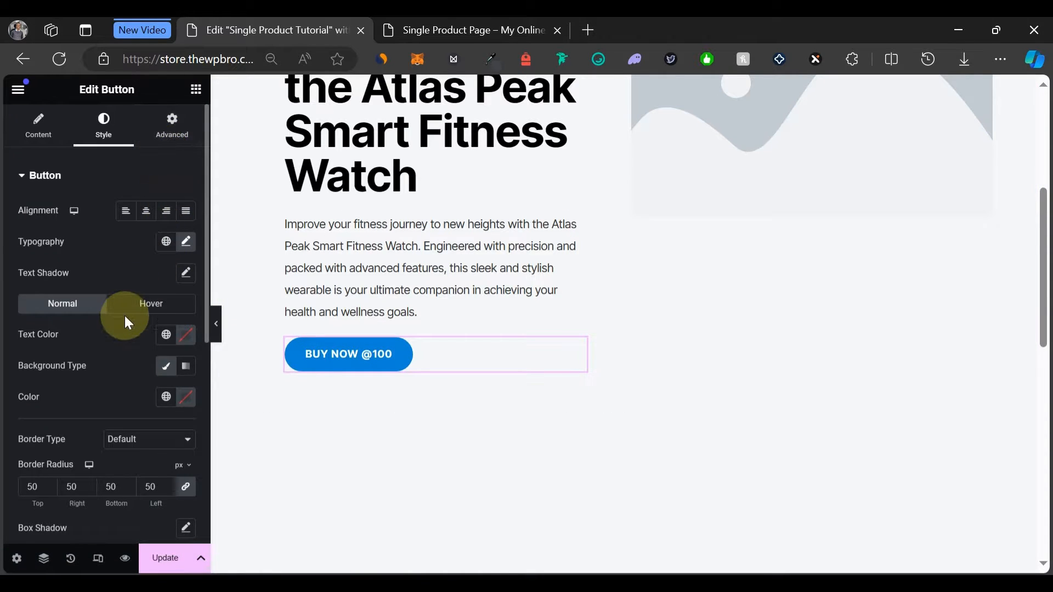
pyautogui.scroll(-1, 124, 315)
pyautogui.click(188, 346)
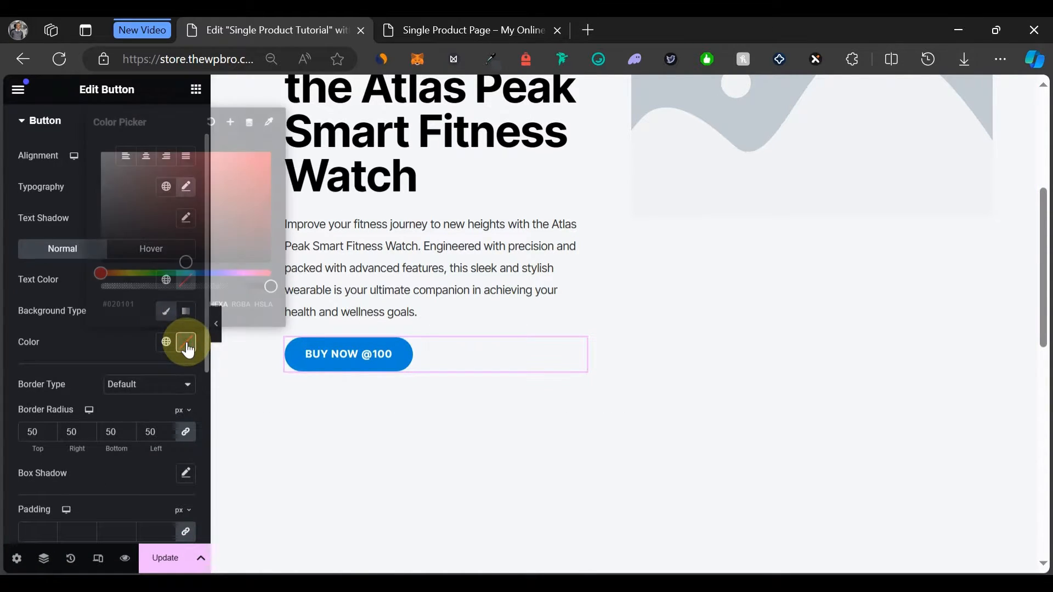
pyautogui.write('0055ff')
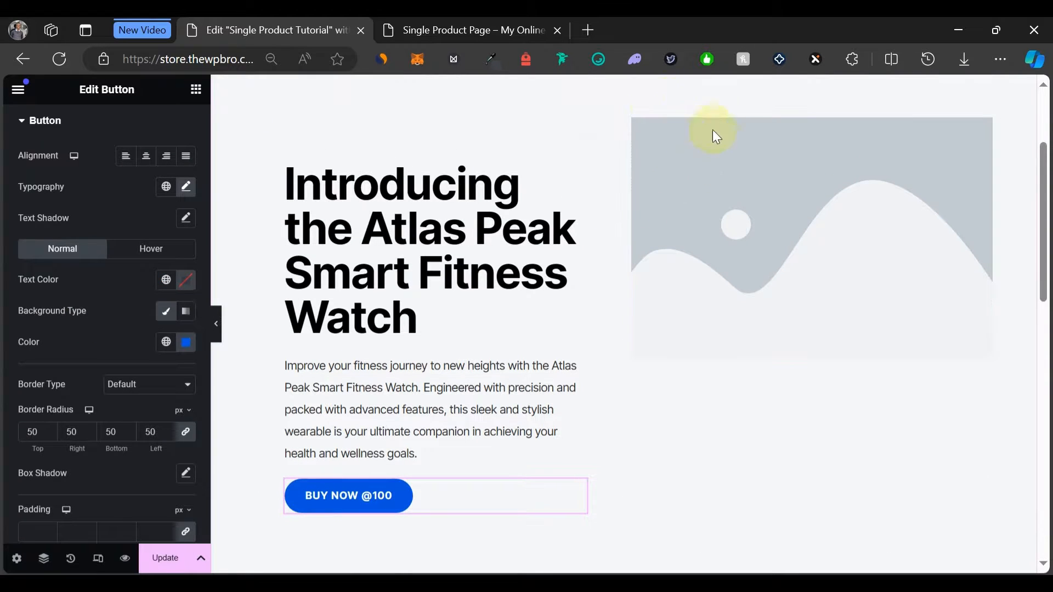
# Replace the hero's placeholder image with watch-fit.png from the media library.
pyautogui.click(728, 202)
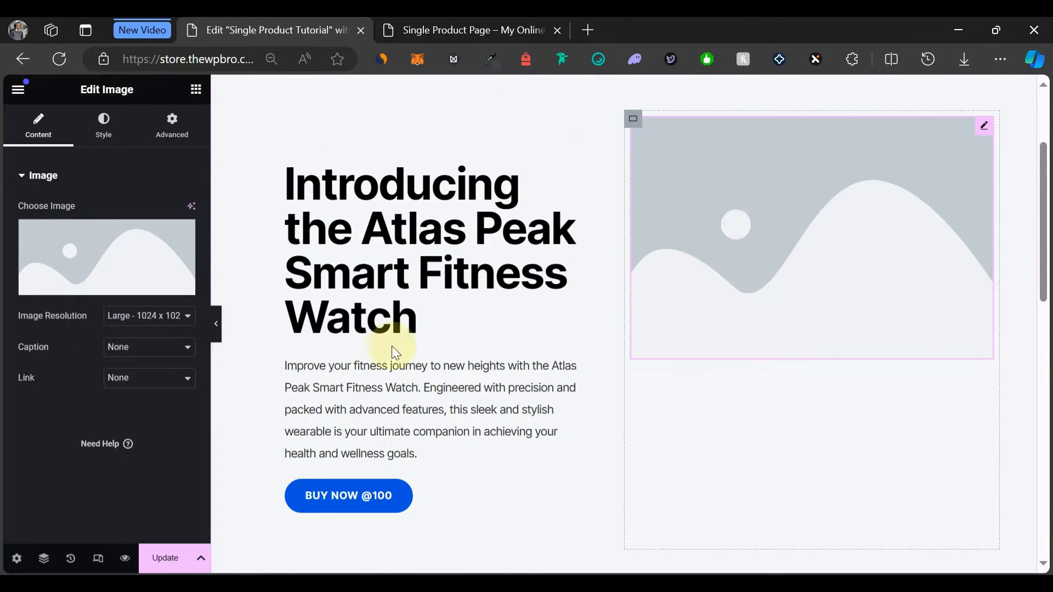
pyautogui.click(87, 274)
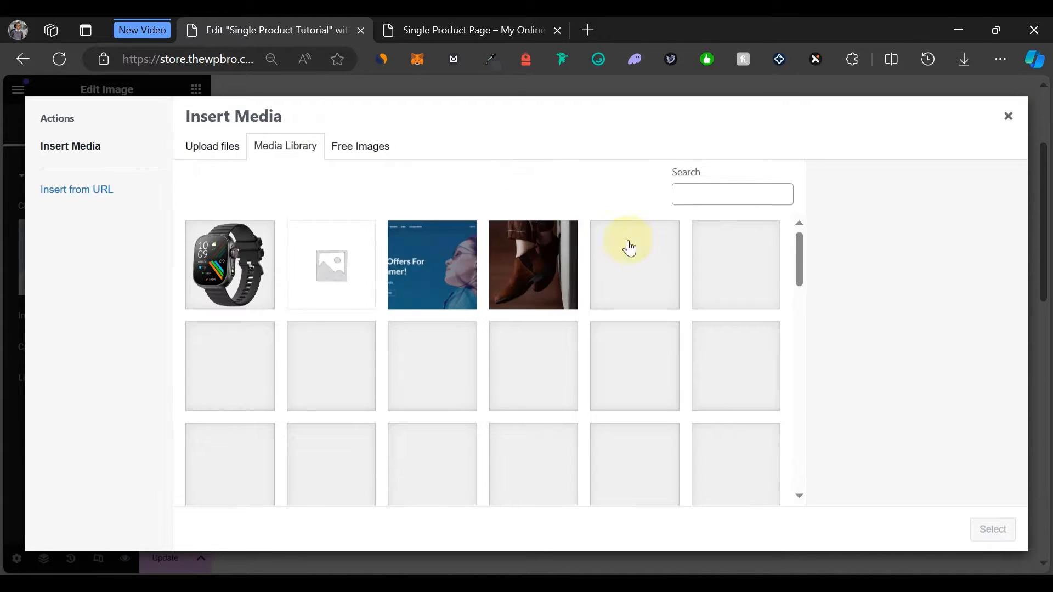
pyautogui.click(230, 149)
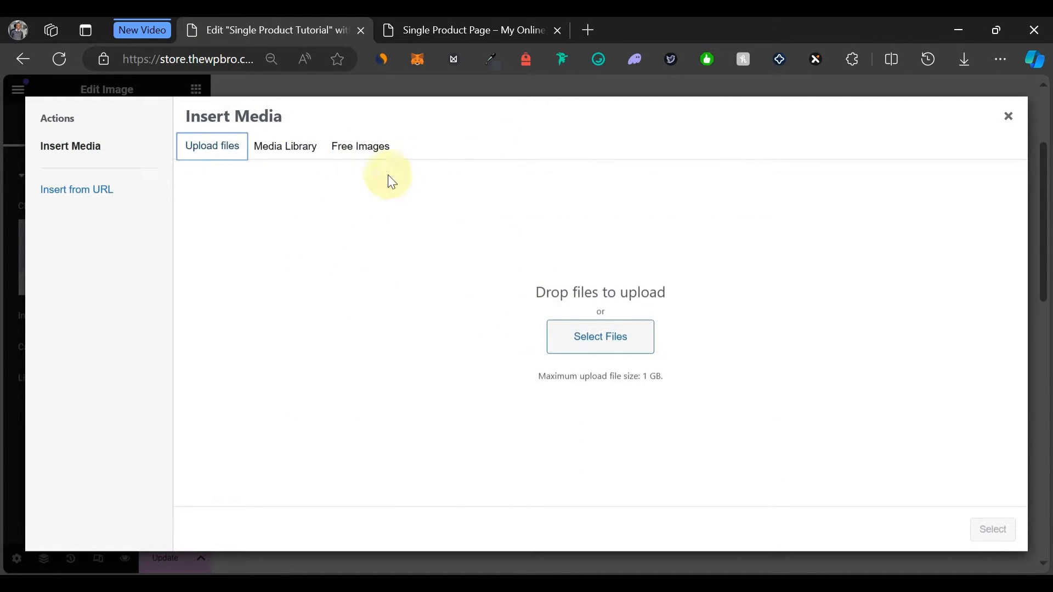
pyautogui.click(295, 159)
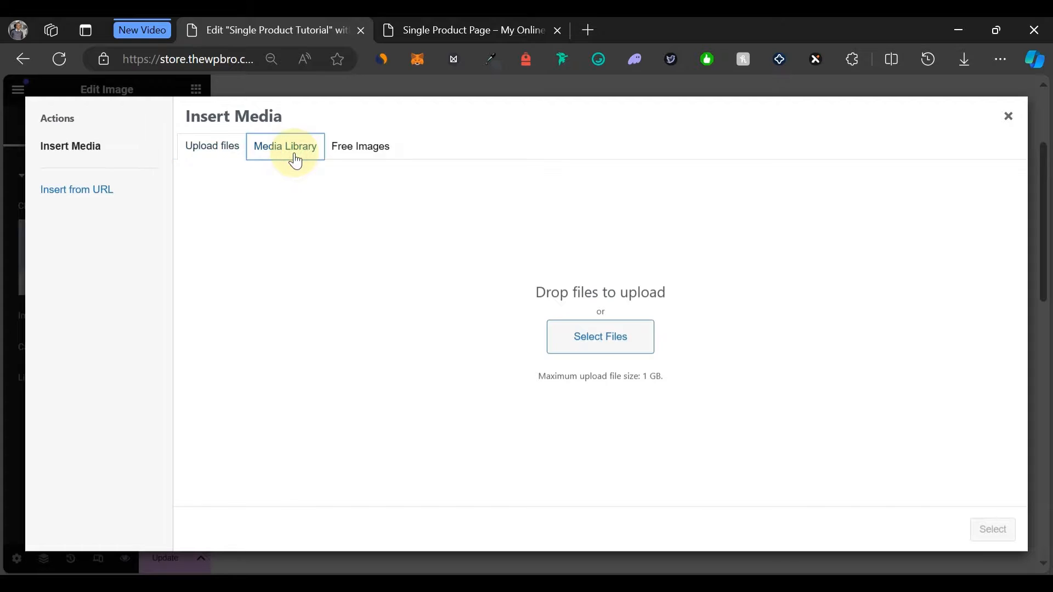
pyautogui.click(248, 268)
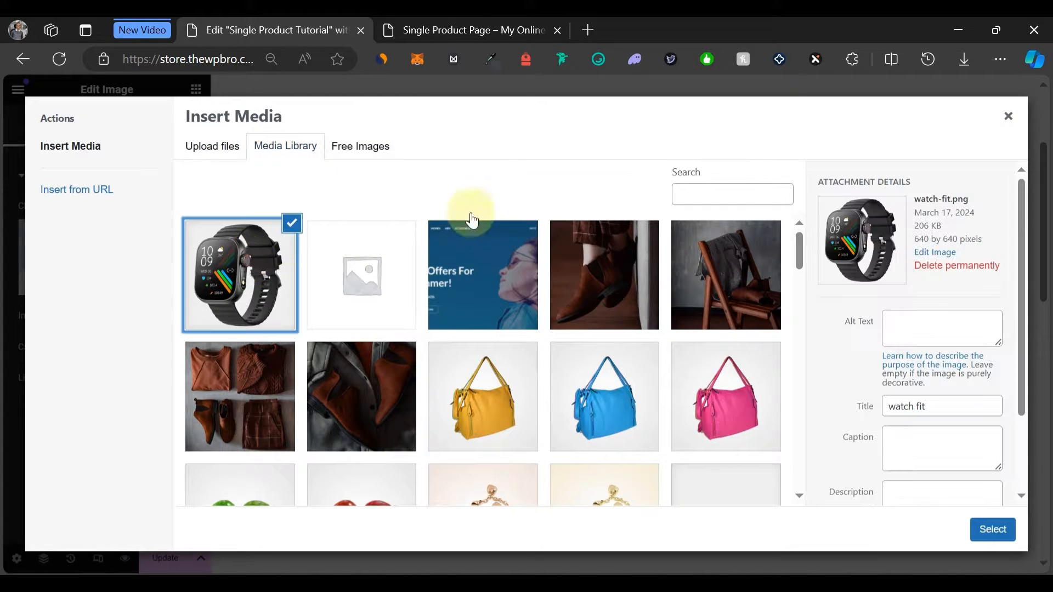
pyautogui.click(993, 529)
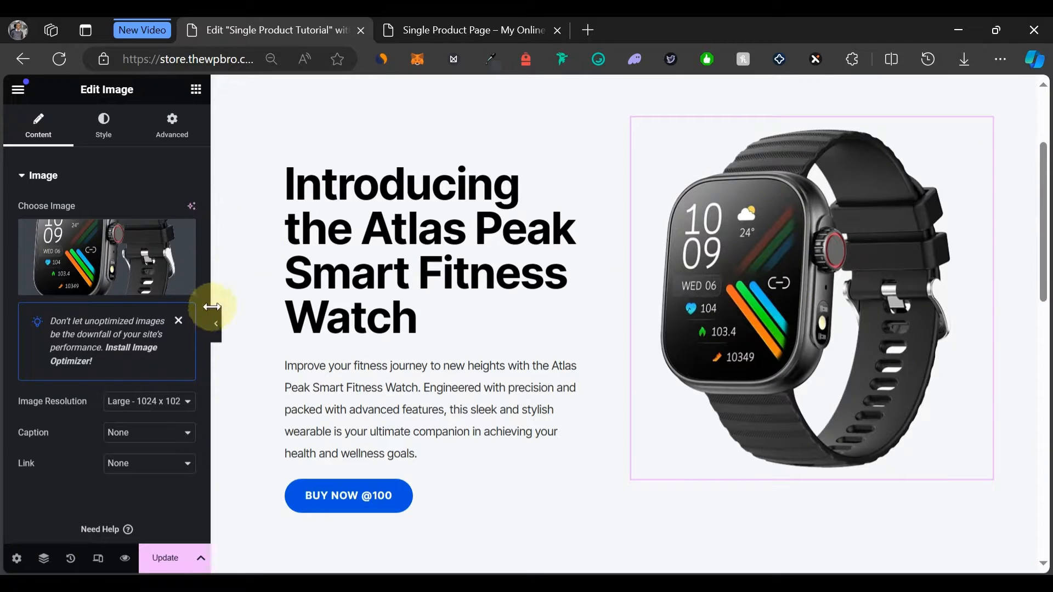
# Preview the hero section at full width and set the watch image's width to 80%.
pyautogui.click(219, 324)
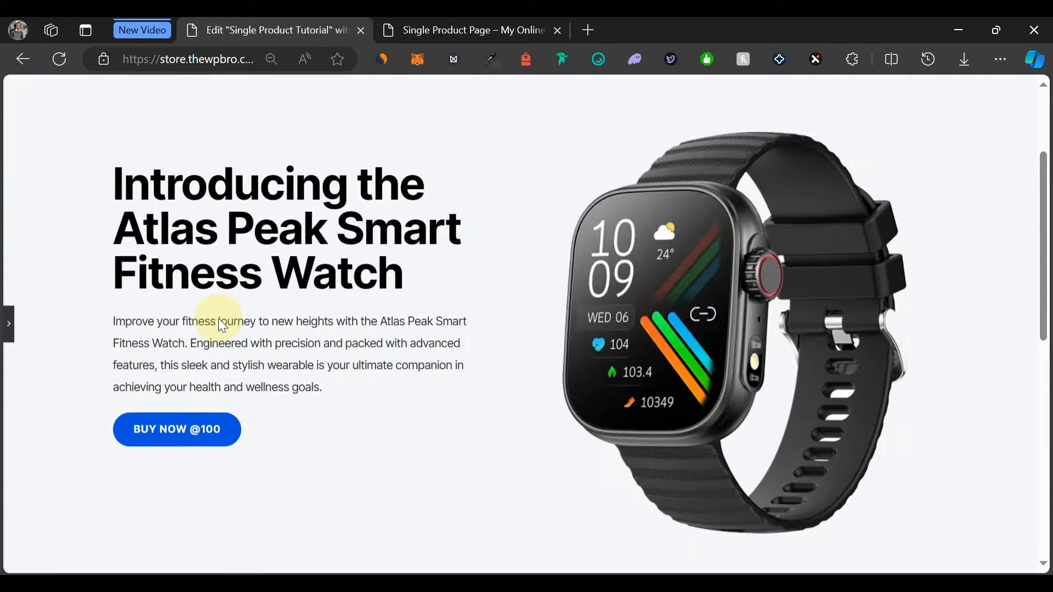
pyautogui.click(8, 312)
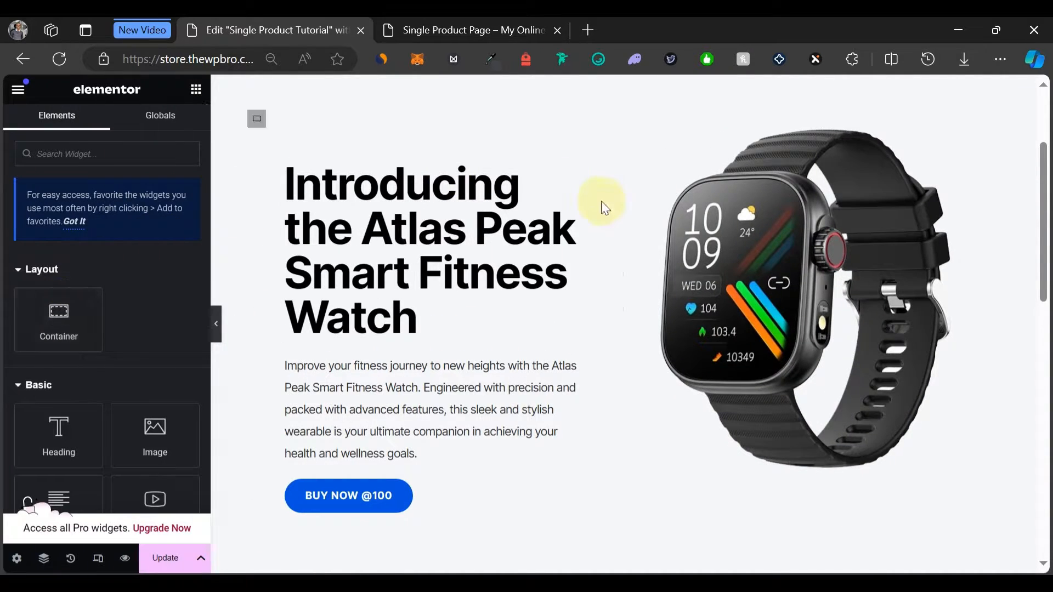
pyautogui.click(937, 189)
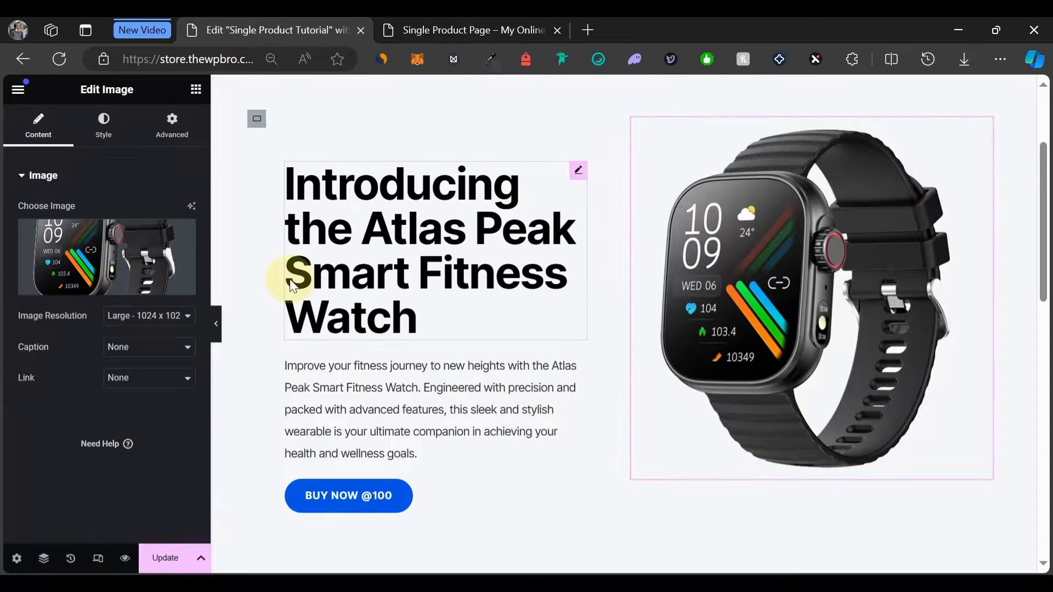
pyautogui.click(105, 134)
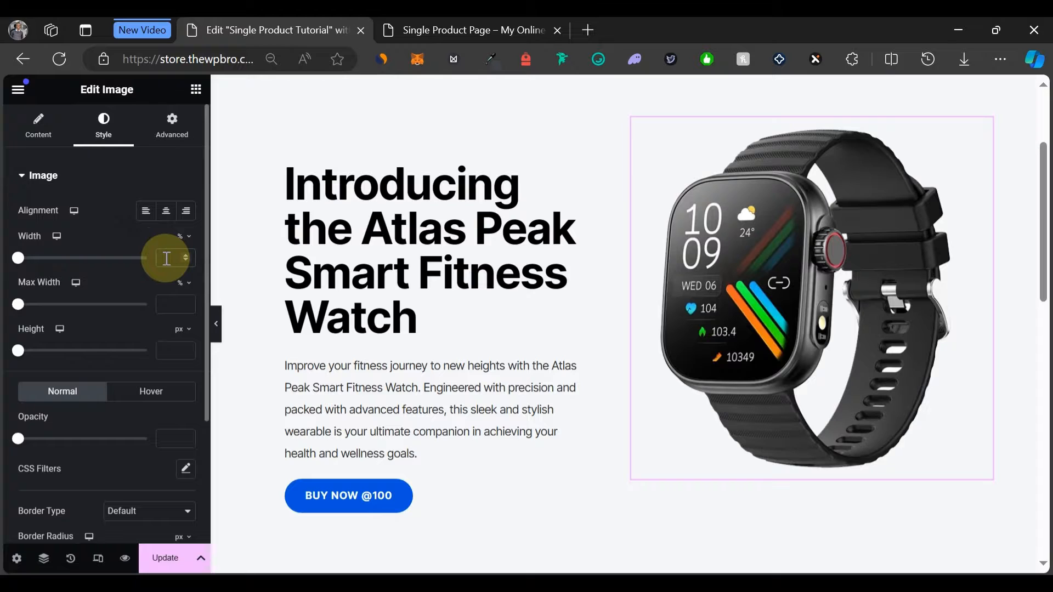
pyautogui.write('80')
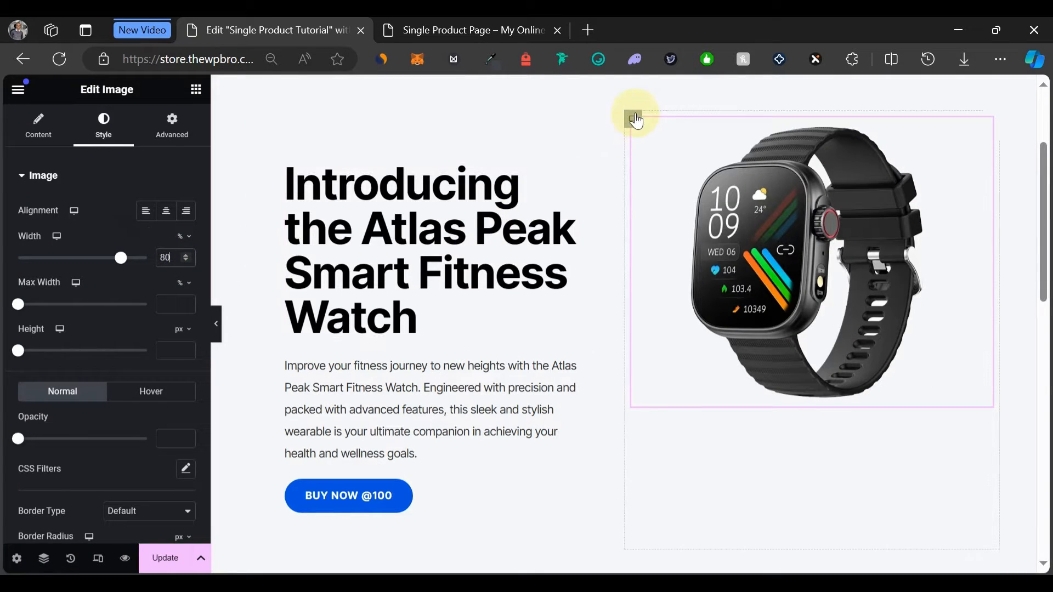
# Unlink the padding values of the watch image's container and set its top padding to 40 px, leaving the other sides at 0.
pyautogui.click(635, 118)
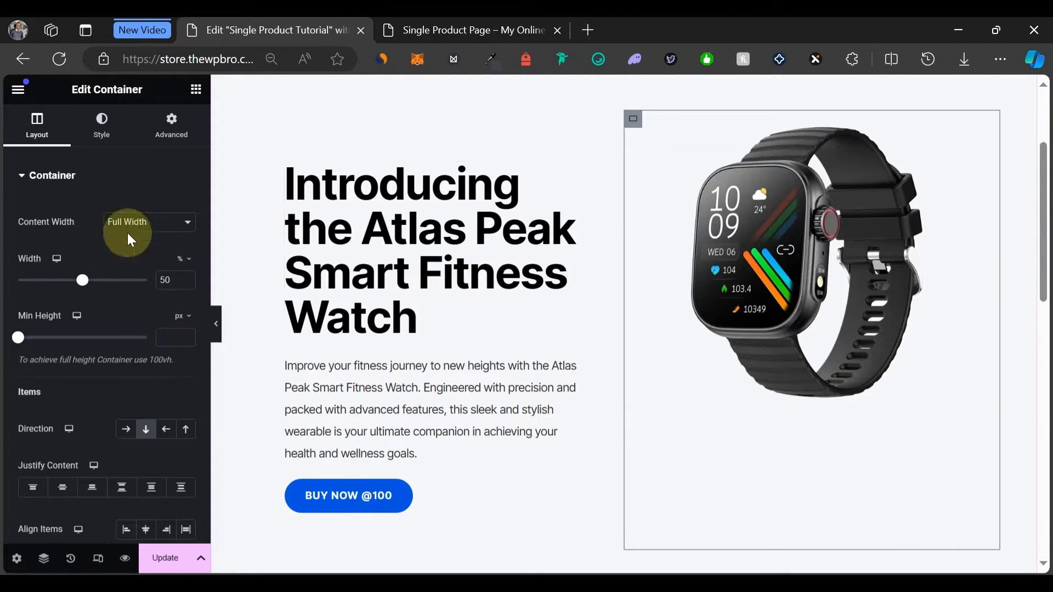
pyautogui.click(163, 129)
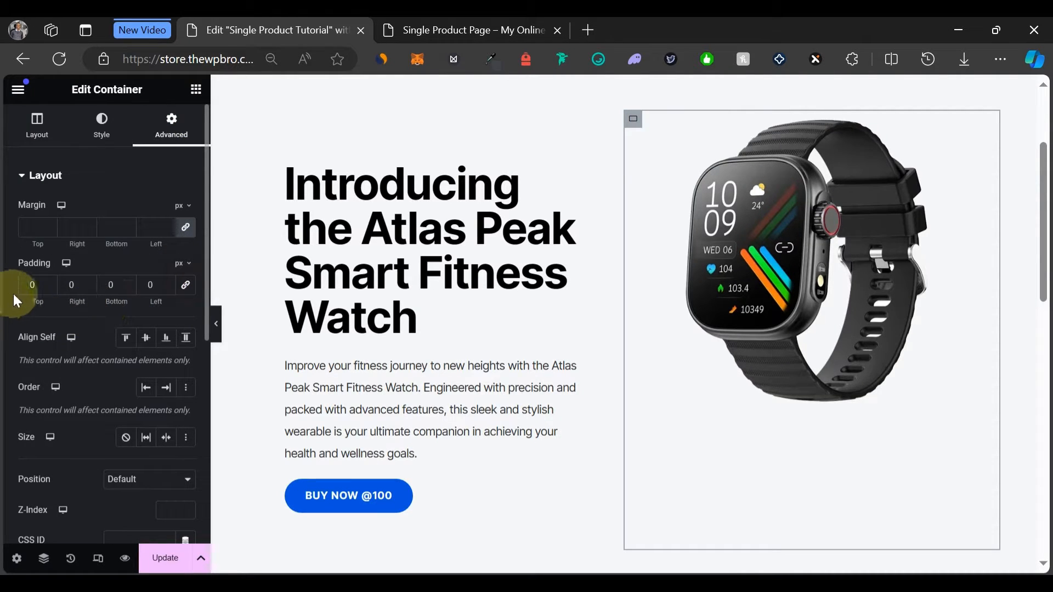
pyautogui.click(24, 284)
pyautogui.write('4')
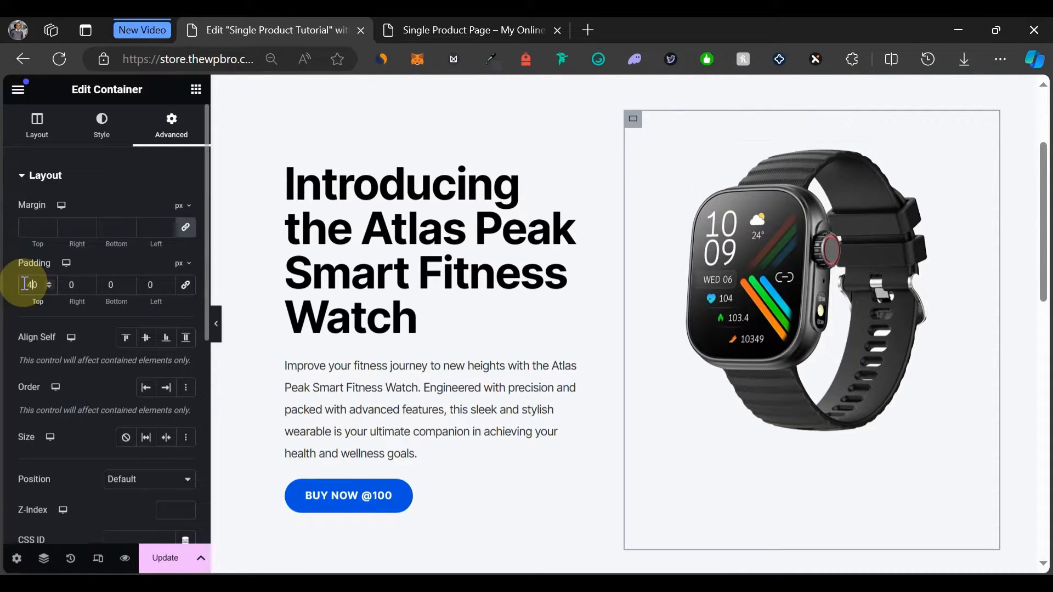
pyautogui.click(221, 323)
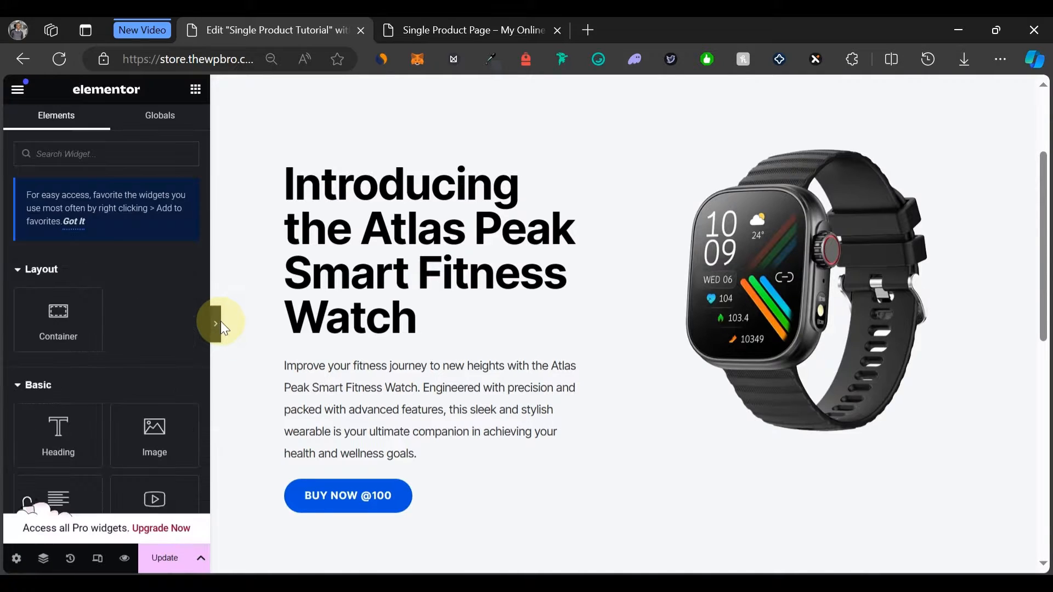
# Compare the finished hero section with the example page and examine the Performance Meets Style section that follows it.
pyautogui.scroll(3, 388, 275)
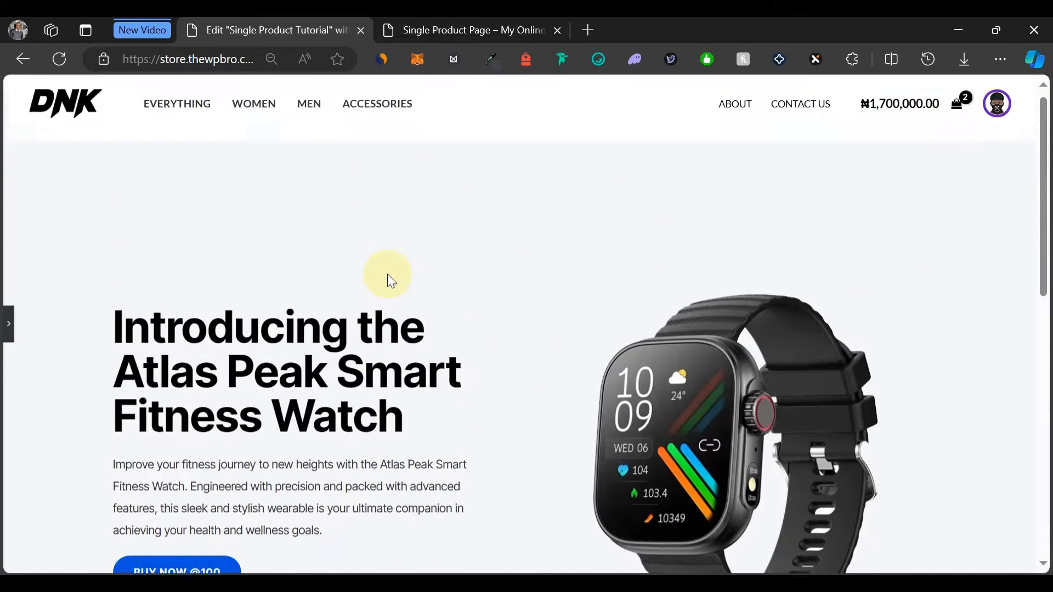
pyautogui.scroll(-4, 387, 275)
pyautogui.click(457, 22)
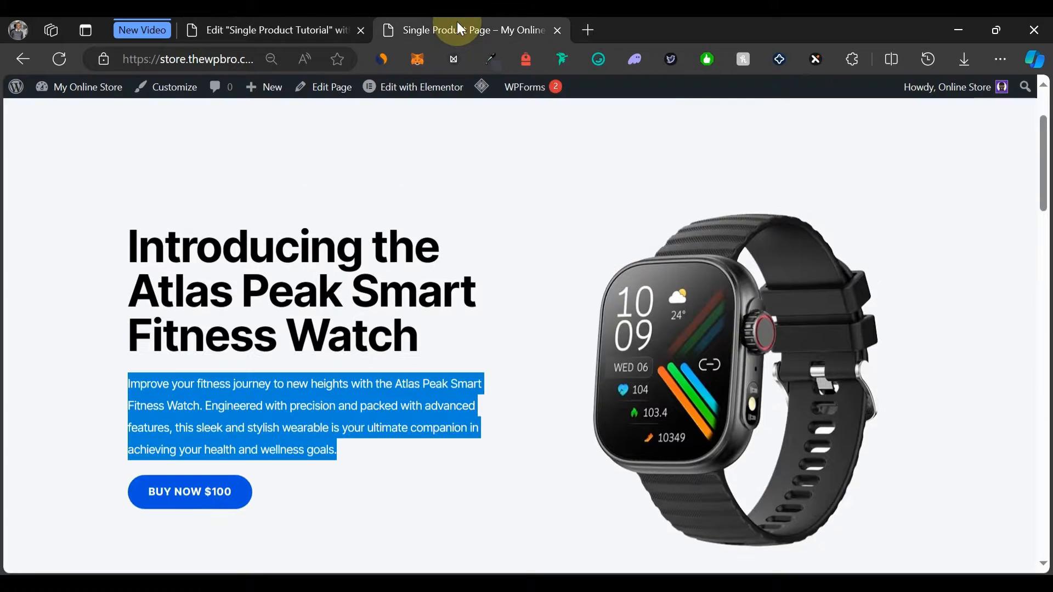
pyautogui.scroll(-3, 405, 294)
pyautogui.scroll(1, 406, 296)
pyautogui.click(402, 291)
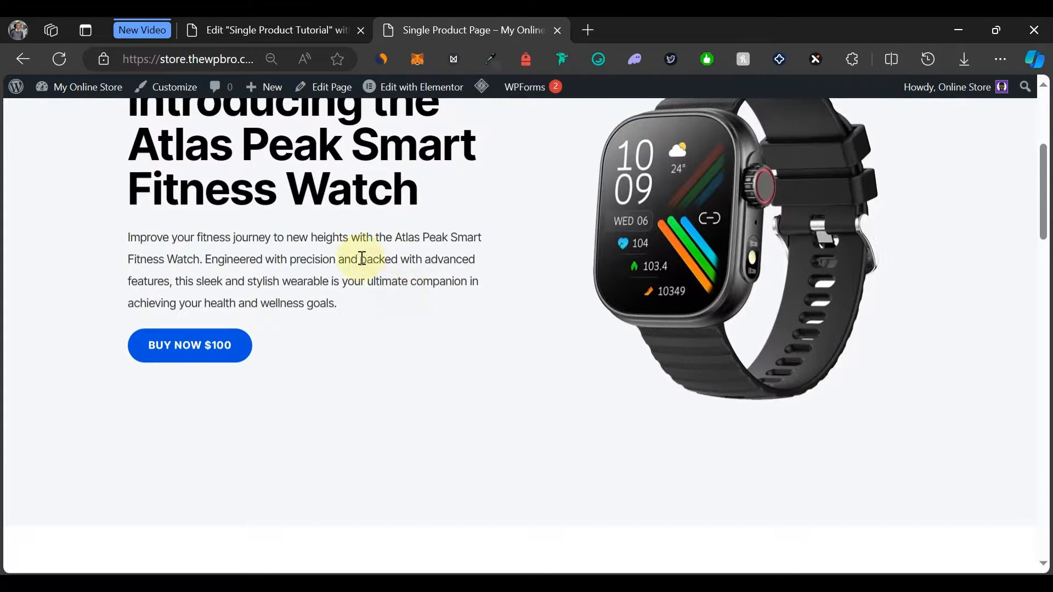
pyautogui.click(274, 34)
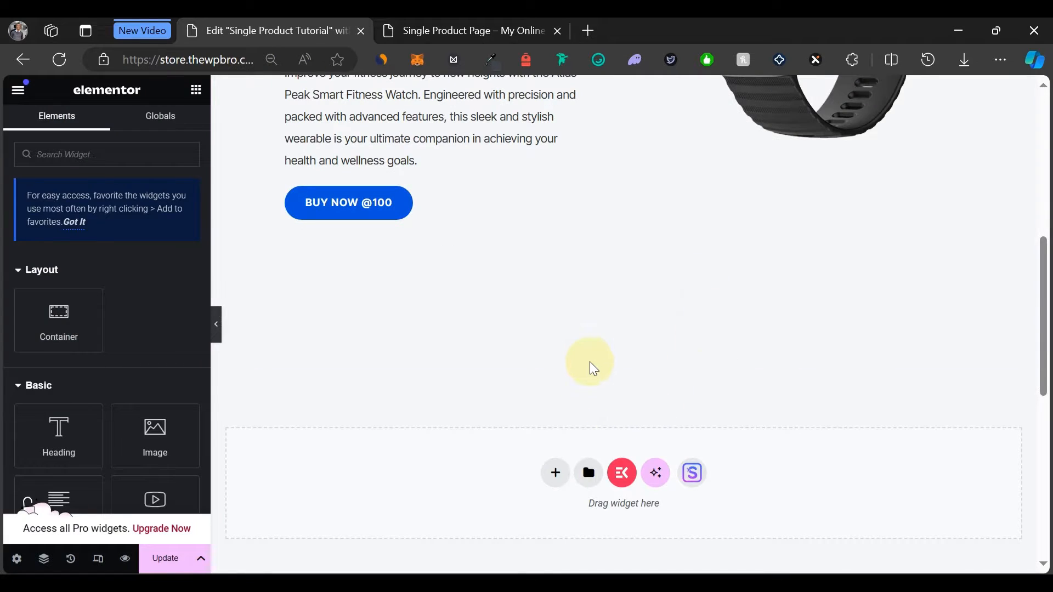
pyautogui.scroll(-3, 590, 361)
pyautogui.click(481, 33)
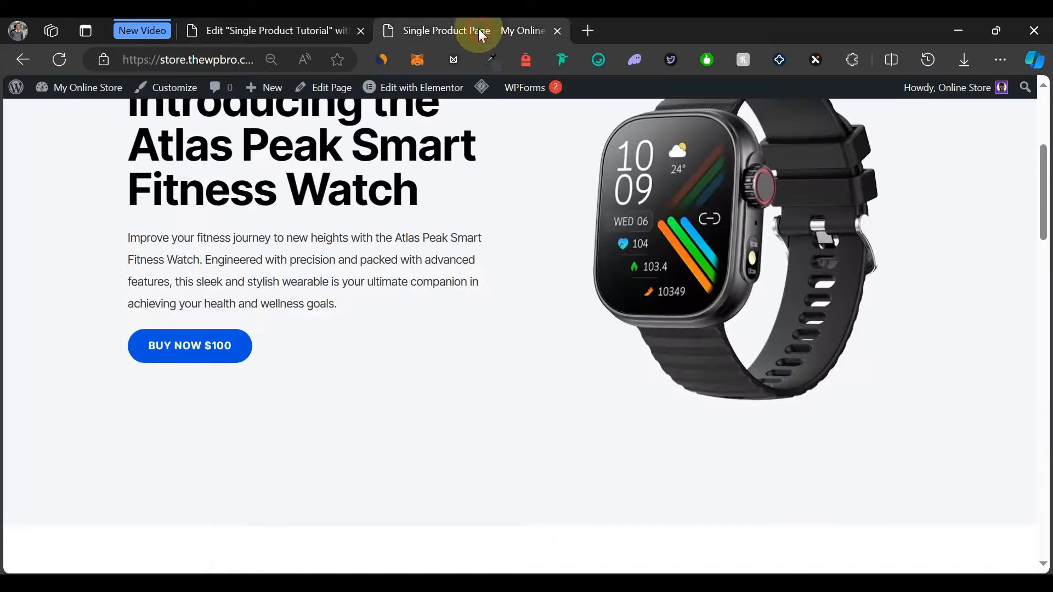
pyautogui.scroll(-8, 476, 351)
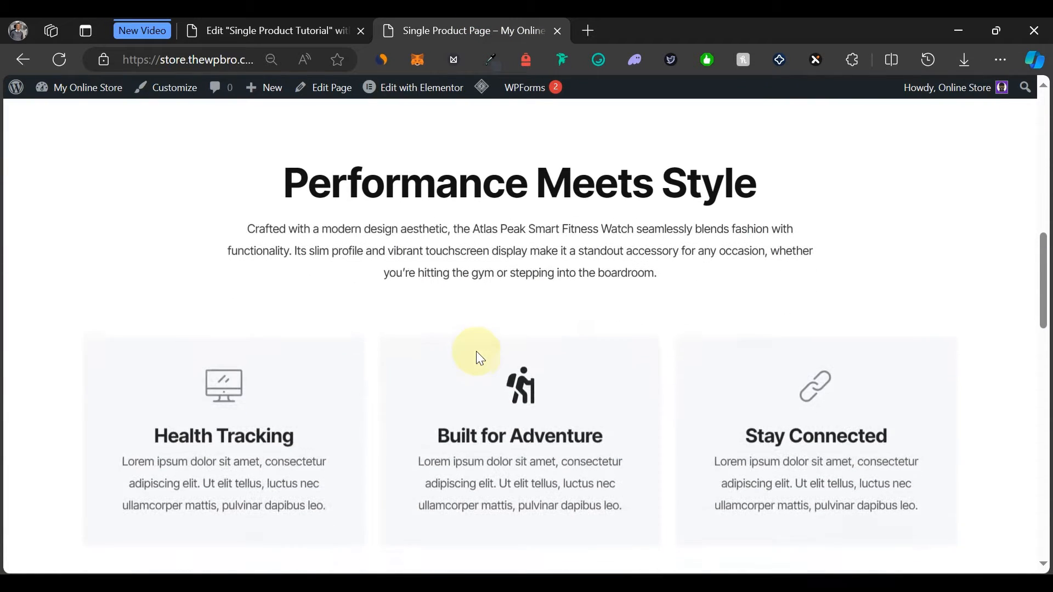
# Add a new column-direction container below the hero section in the Elementor editor.
pyautogui.click(286, 30)
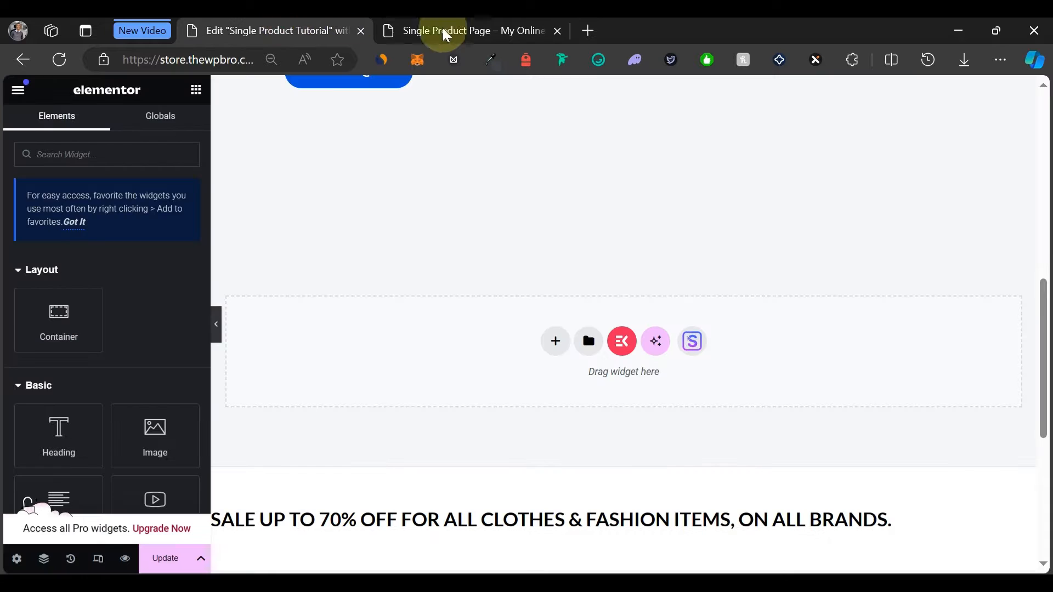
pyautogui.click(557, 342)
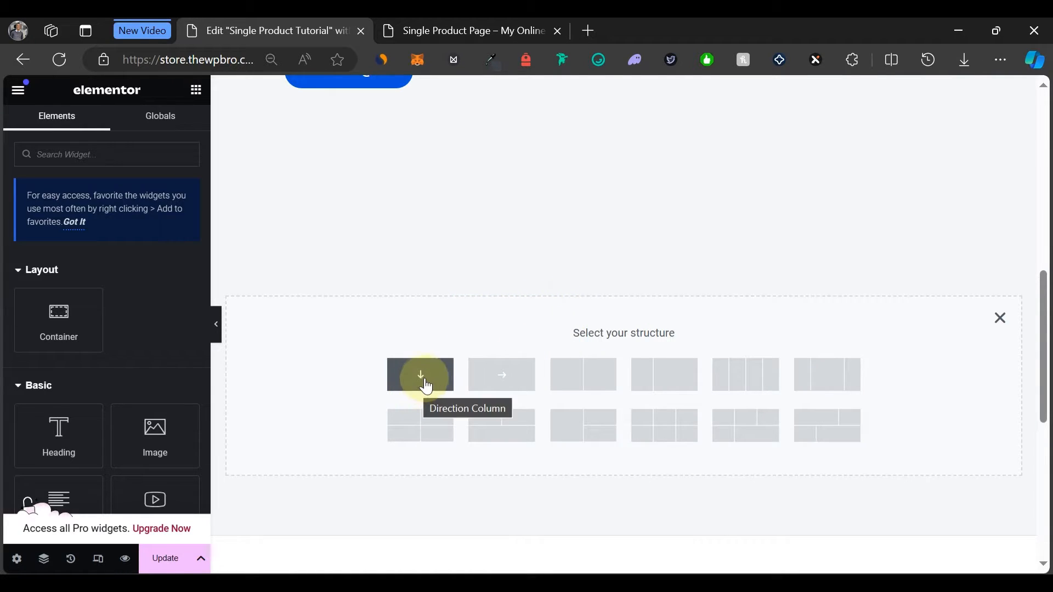
pyautogui.click(423, 379)
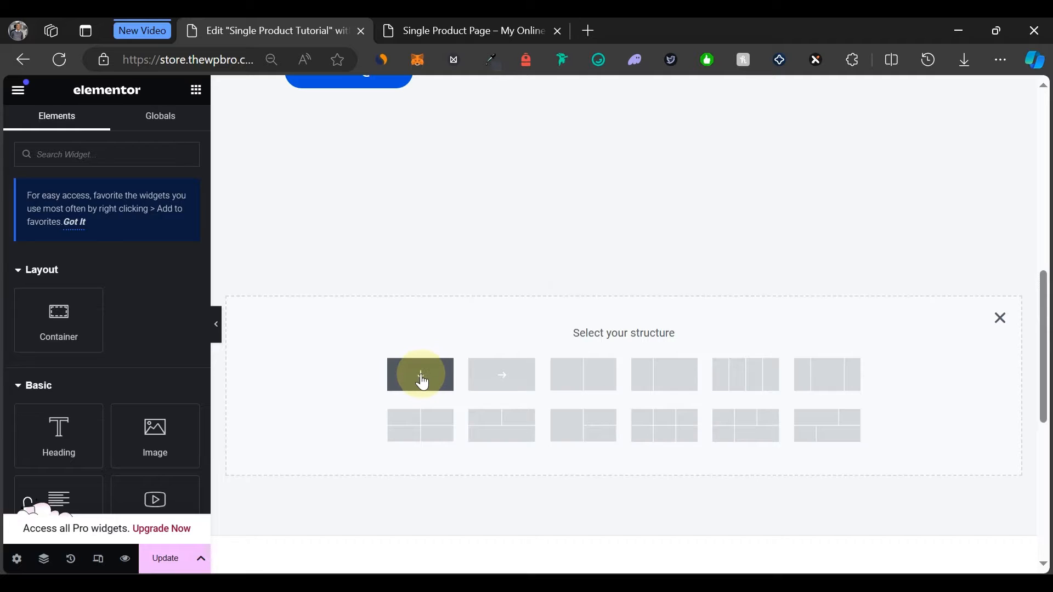
pyautogui.click(426, 379)
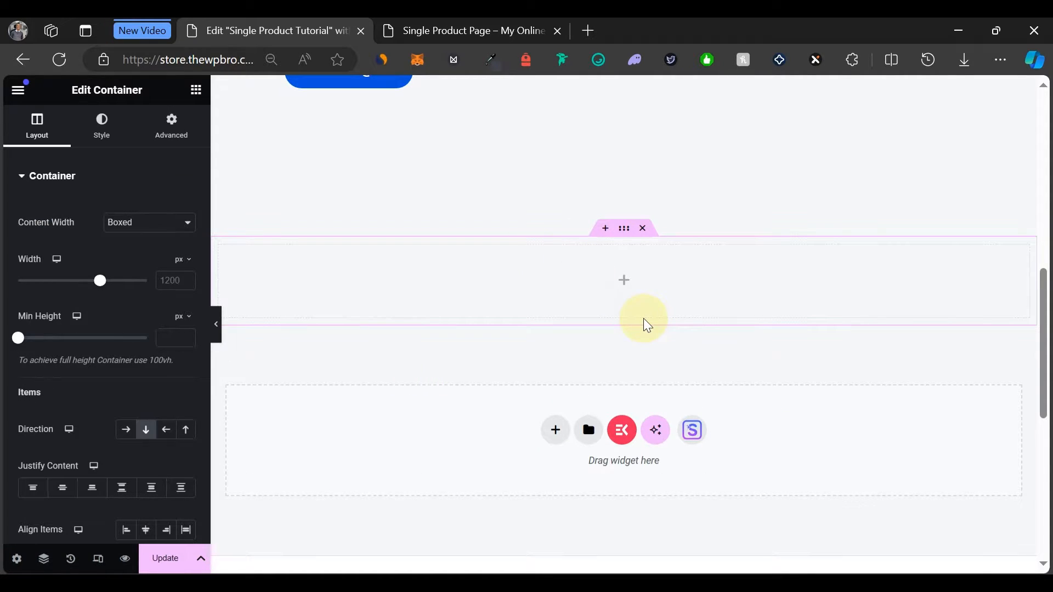
# Check the example section's background and give the new container a classic background in white, #FFFFFF.
pyautogui.click(494, 30)
pyautogui.scroll(1, 331, 289)
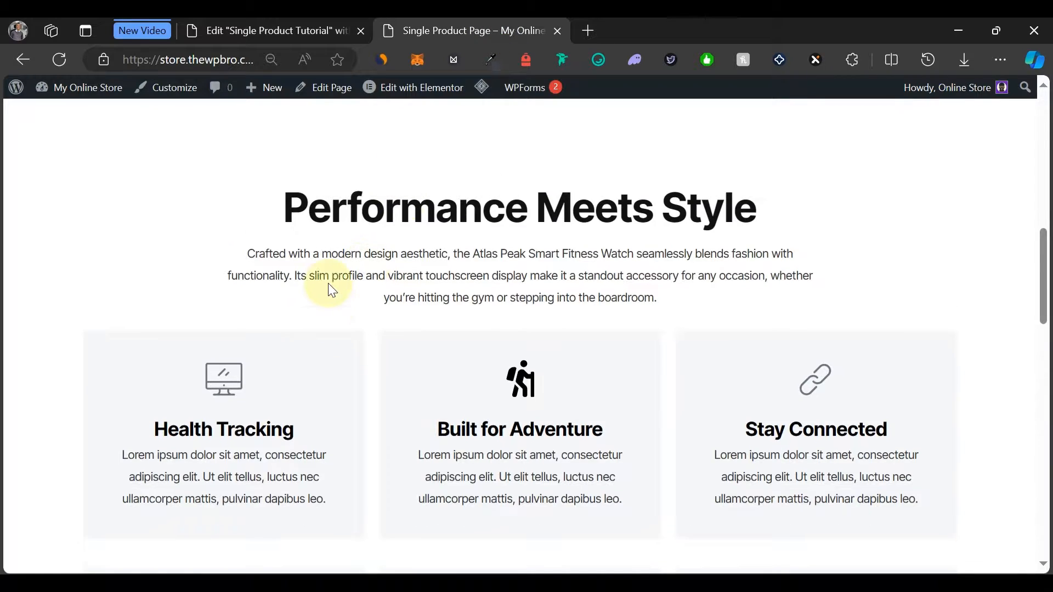
pyautogui.scroll(3, 331, 288)
pyautogui.click(274, 31)
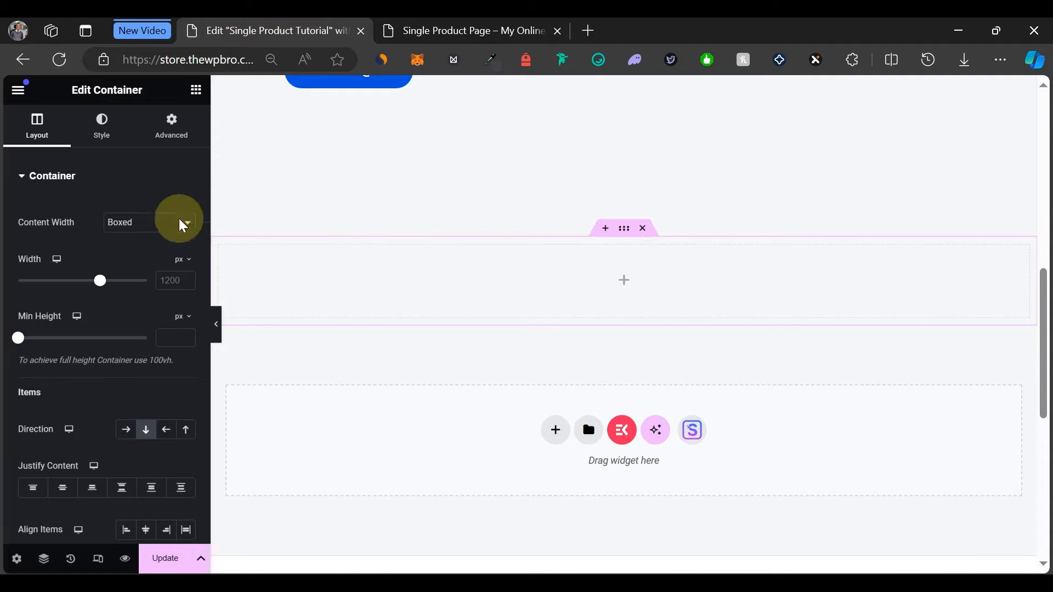
pyautogui.click(109, 145)
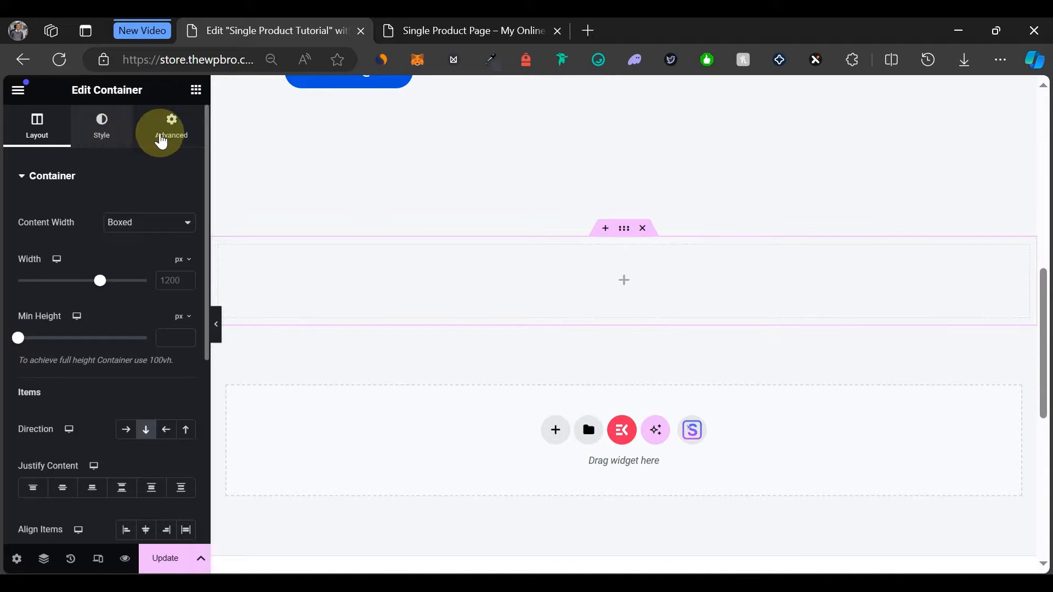
pyautogui.click(124, 245)
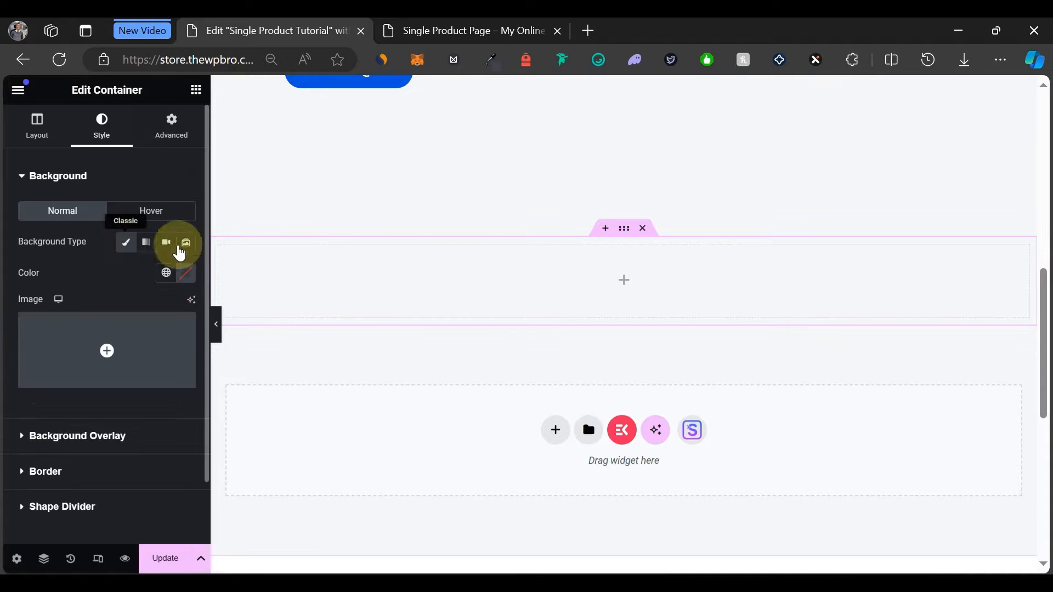
pyautogui.click(190, 280)
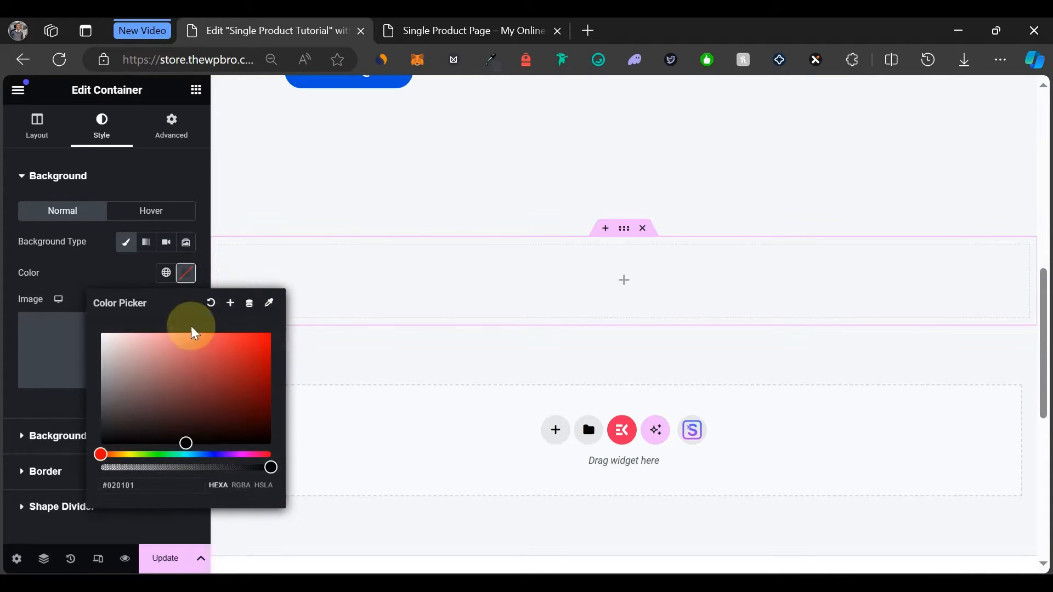
pyautogui.moveTo(170, 352); pyautogui.dragTo(28, 302)
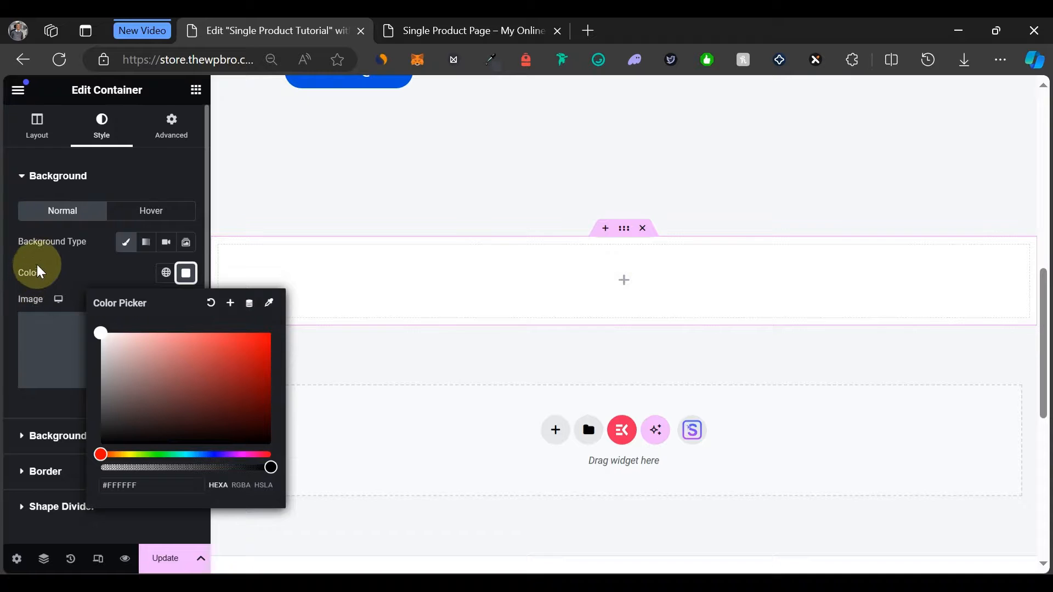
pyautogui.click(71, 270)
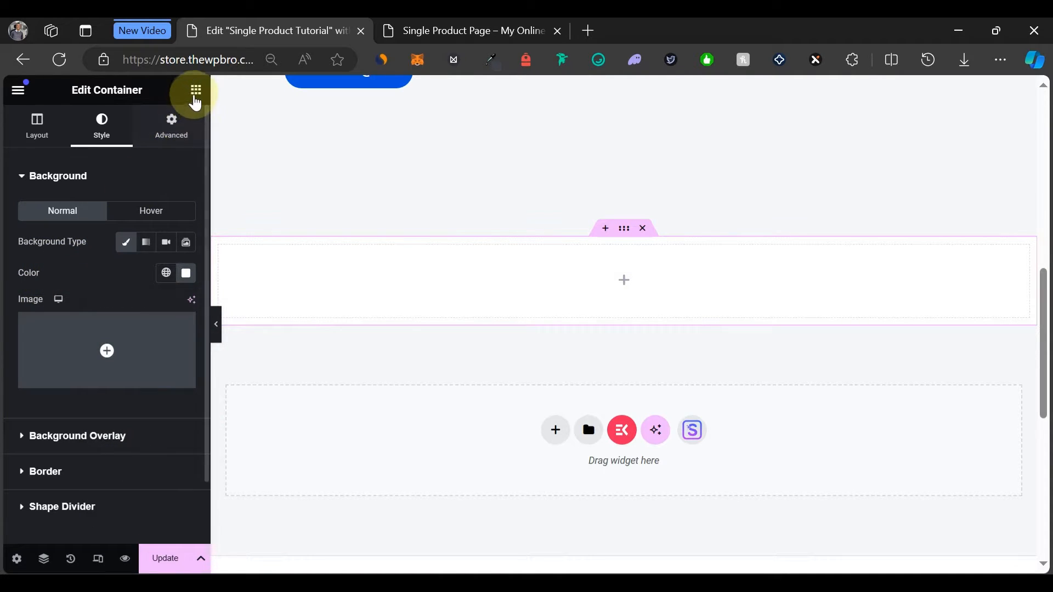
# Examine the heading, intro text and feature cards of the example page's Performance Meets Style section.
pyautogui.click(195, 91)
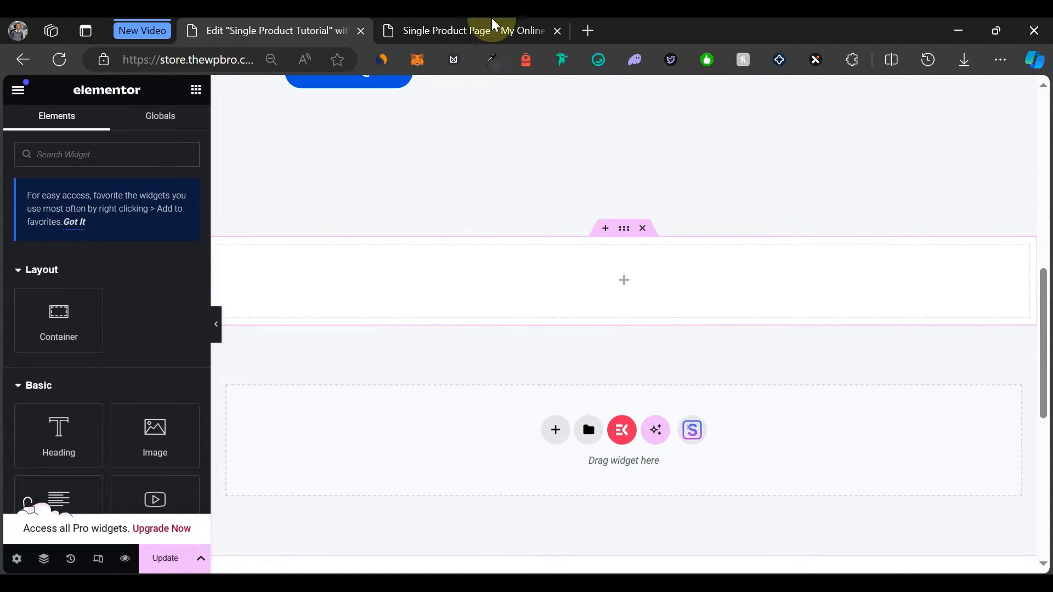
pyautogui.click(499, 29)
pyautogui.scroll(-3, 452, 387)
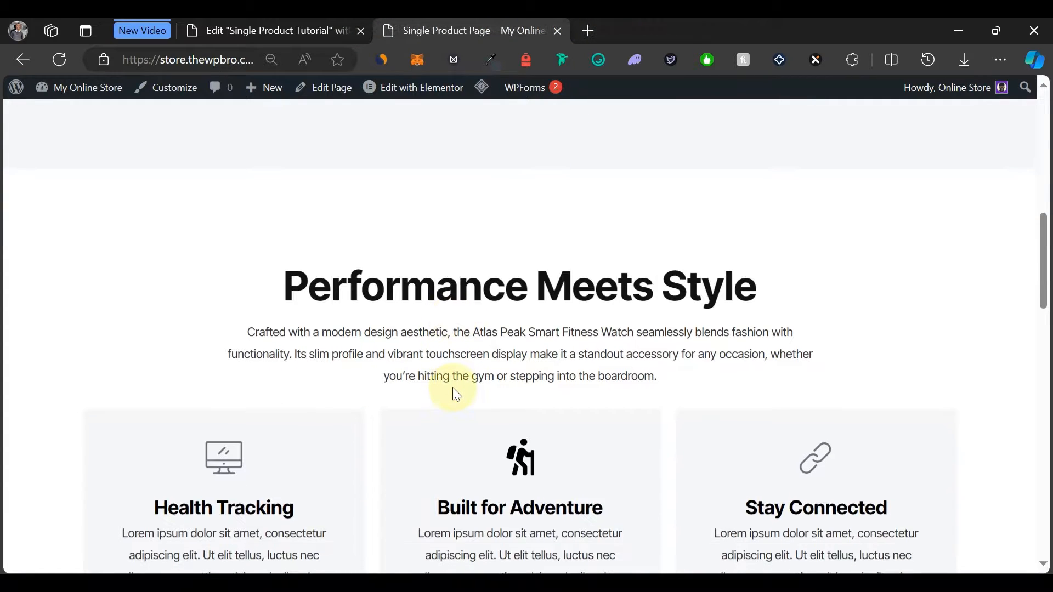
pyautogui.scroll(1, 453, 388)
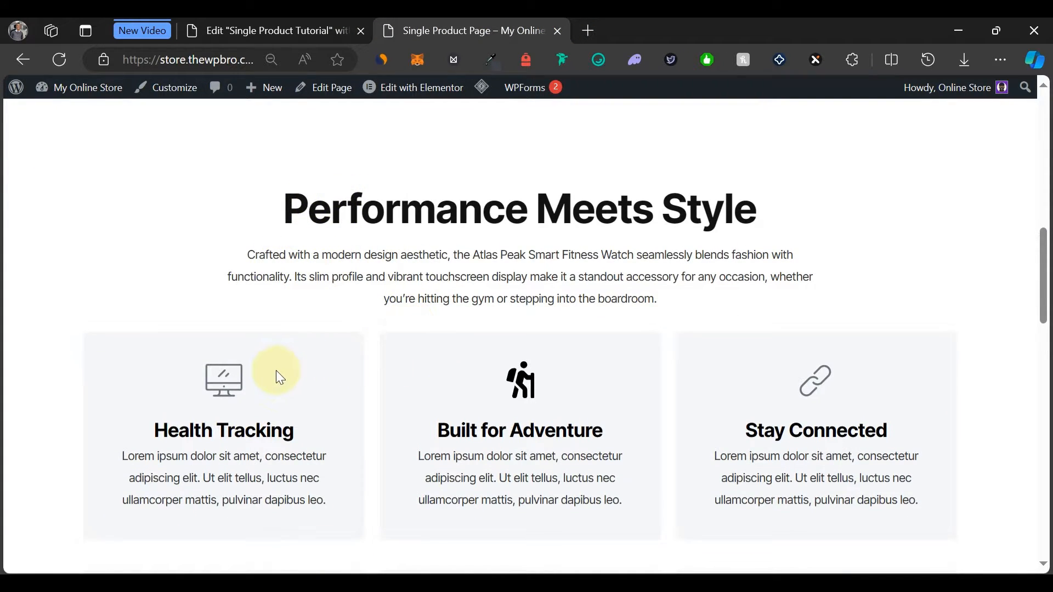
pyautogui.scroll(-3, 275, 370)
pyautogui.scroll(1, 262, 516)
pyautogui.scroll(3, 262, 520)
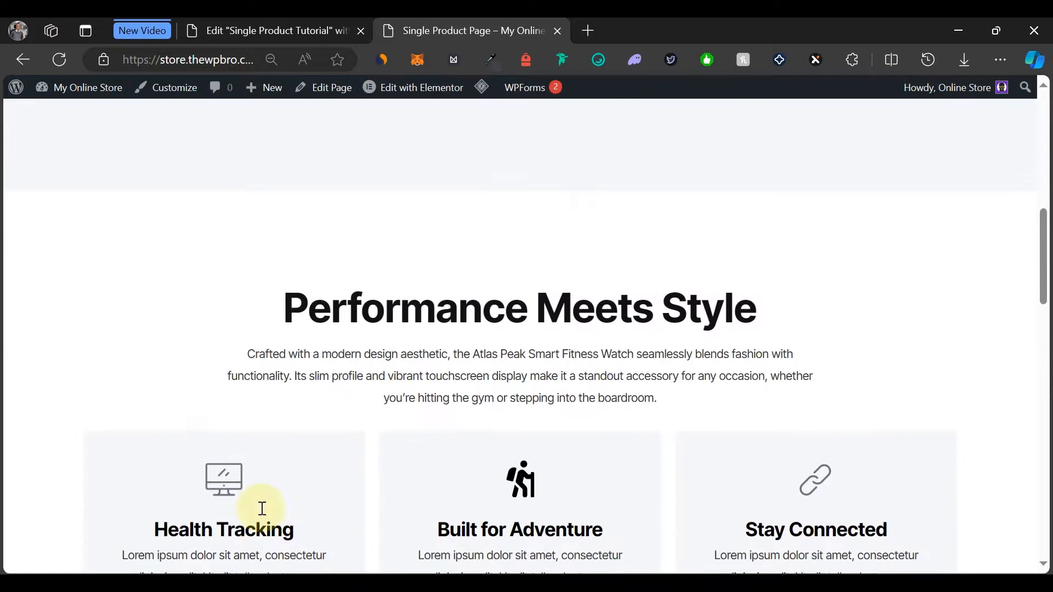
# Copy the hero heading and paste it into the new white container.
pyautogui.click(270, 25)
pyautogui.scroll(5, 413, 239)
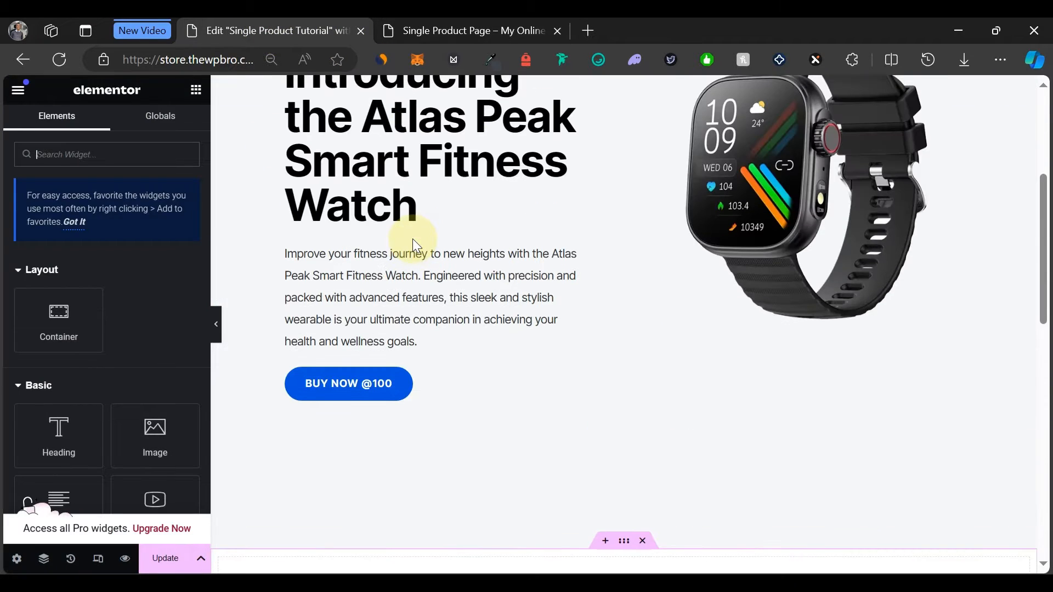
pyautogui.rightClick(386, 165)
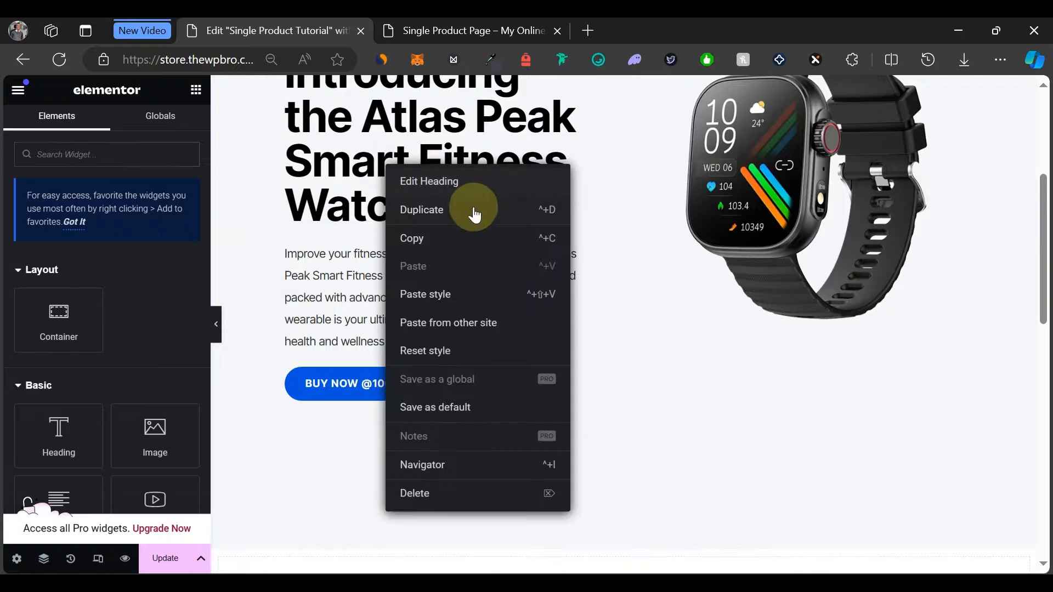
pyautogui.click(420, 240)
pyautogui.scroll(-5, 420, 238)
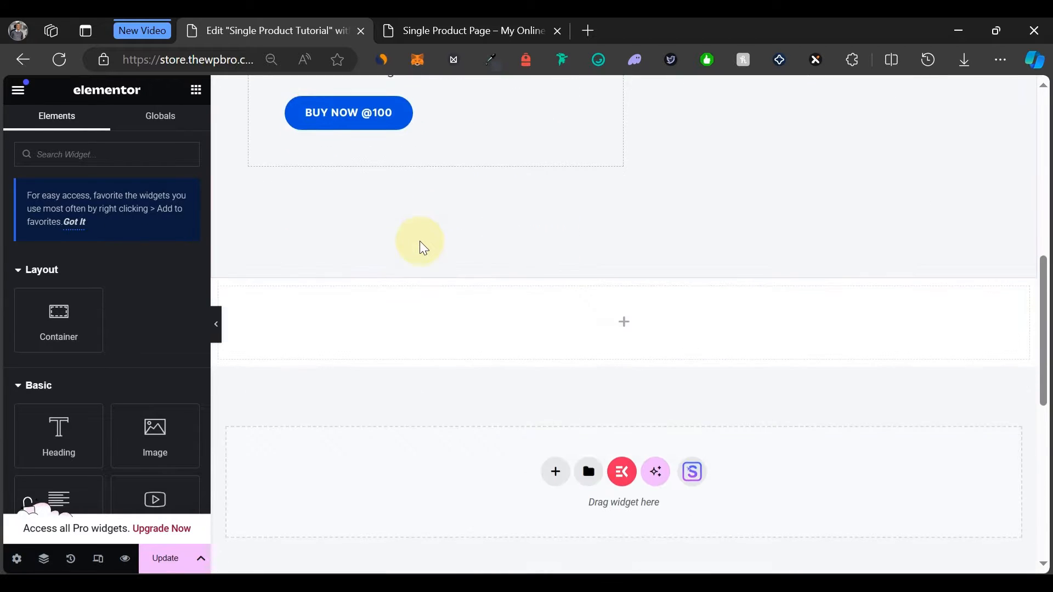
pyautogui.rightClick(481, 305)
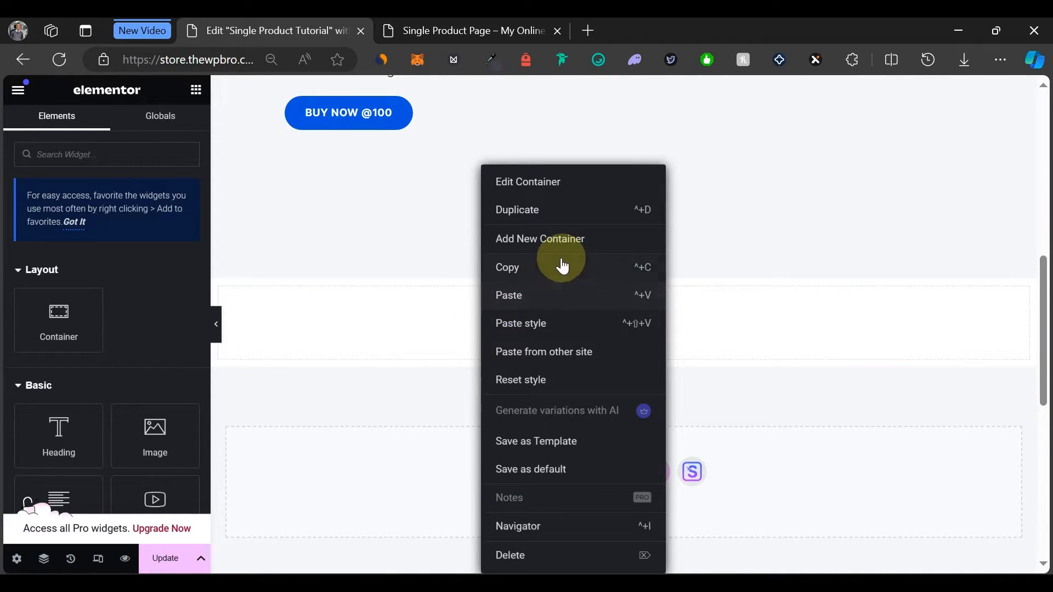
pyautogui.click(532, 297)
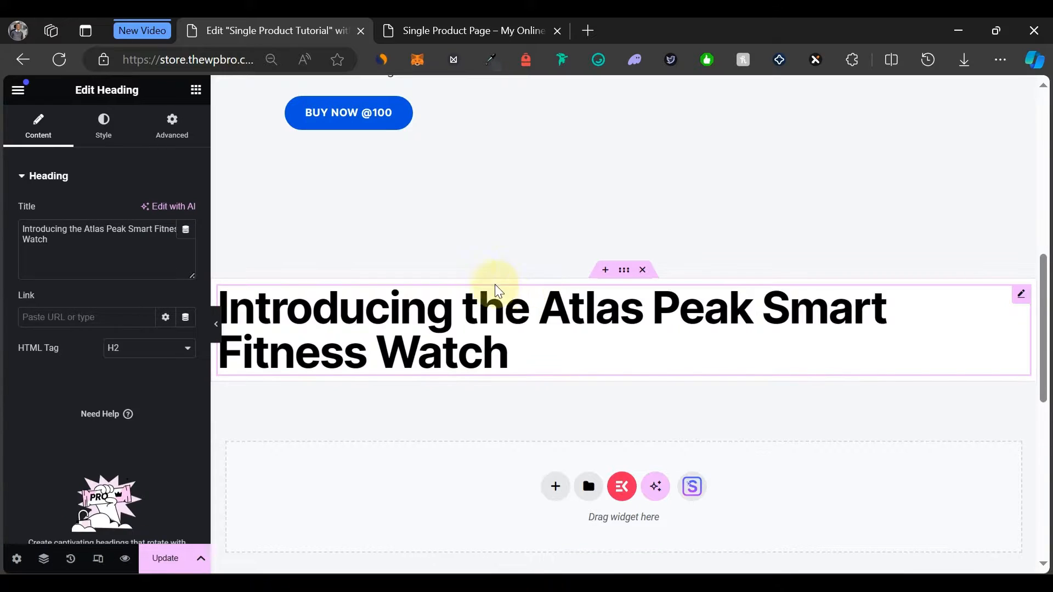
# Copy the hero's description paragraph and paste it below the heading in the white container.
pyautogui.scroll(5, 418, 145)
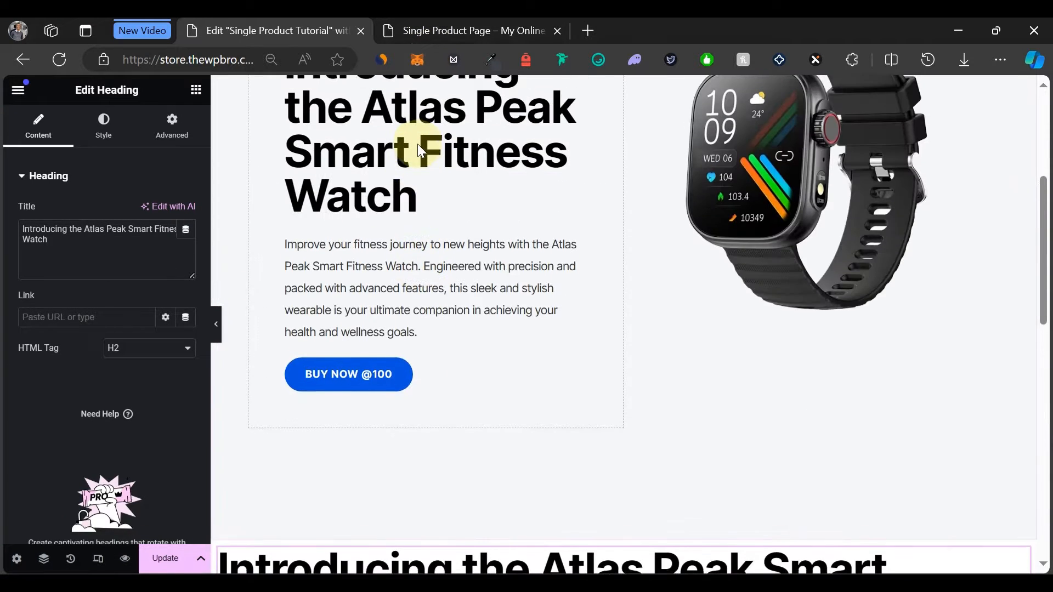
pyautogui.rightClick(412, 272)
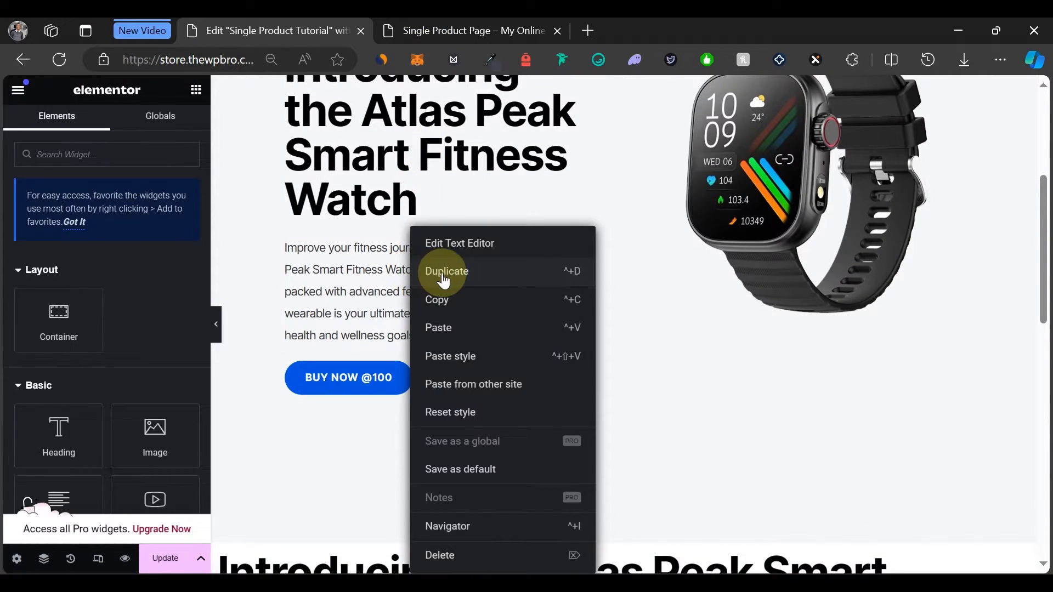
pyautogui.click(489, 316)
pyautogui.scroll(-5, 487, 315)
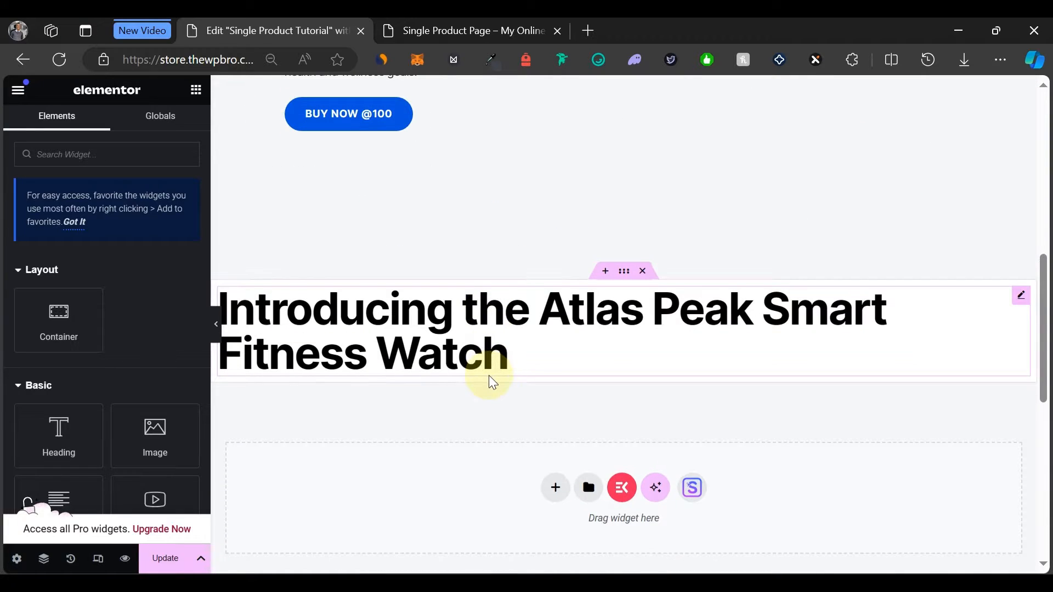
pyautogui.rightClick(490, 383)
pyautogui.click(513, 327)
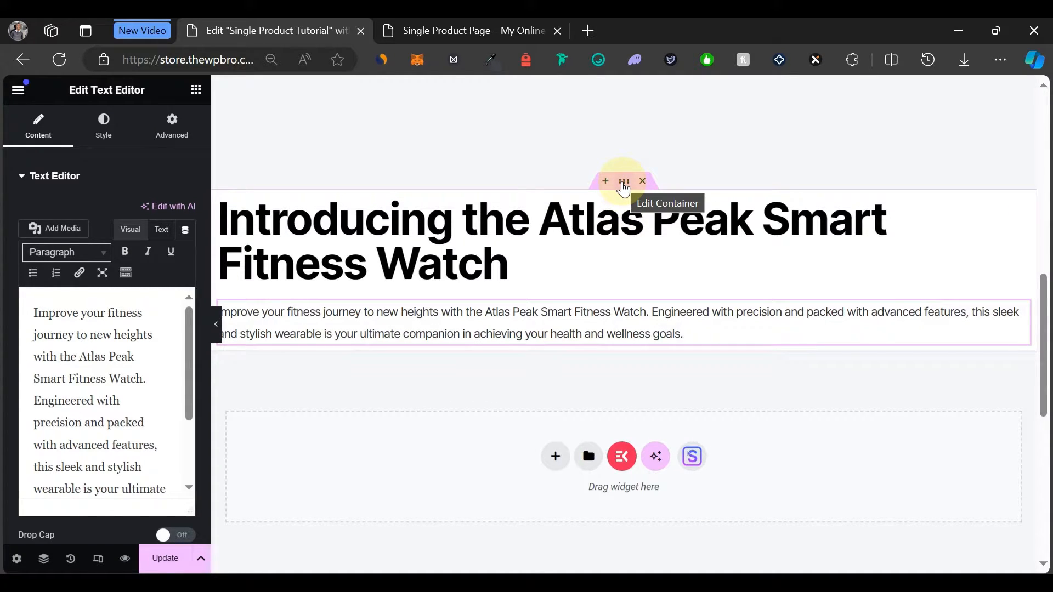
# Set the white container's padding to 130 px top, 50 px right, 130 px bottom and 50 px left, with the sides unlinked.
pyautogui.click(624, 182)
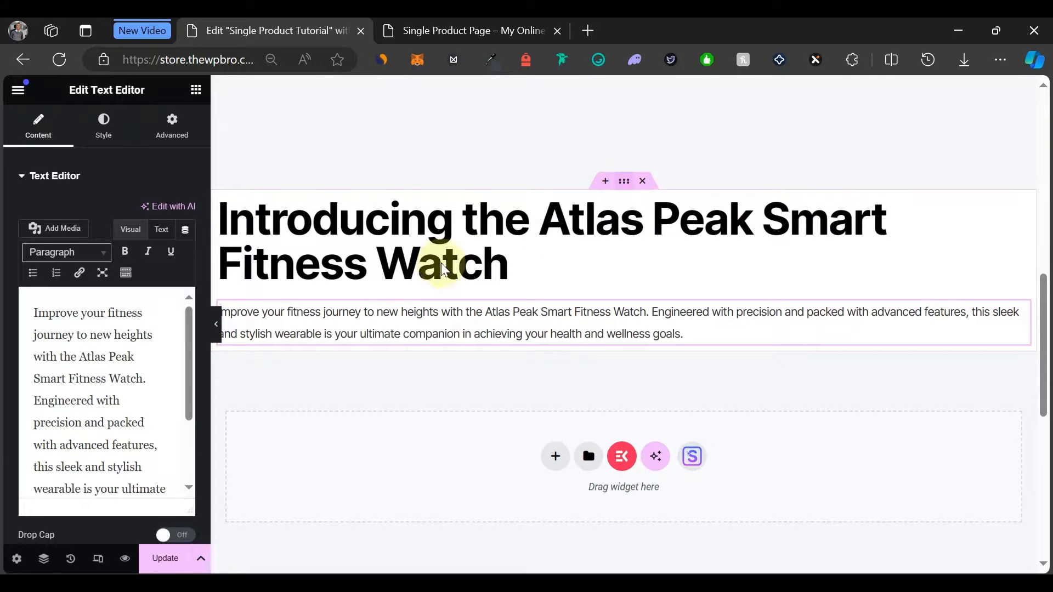
pyautogui.click(167, 138)
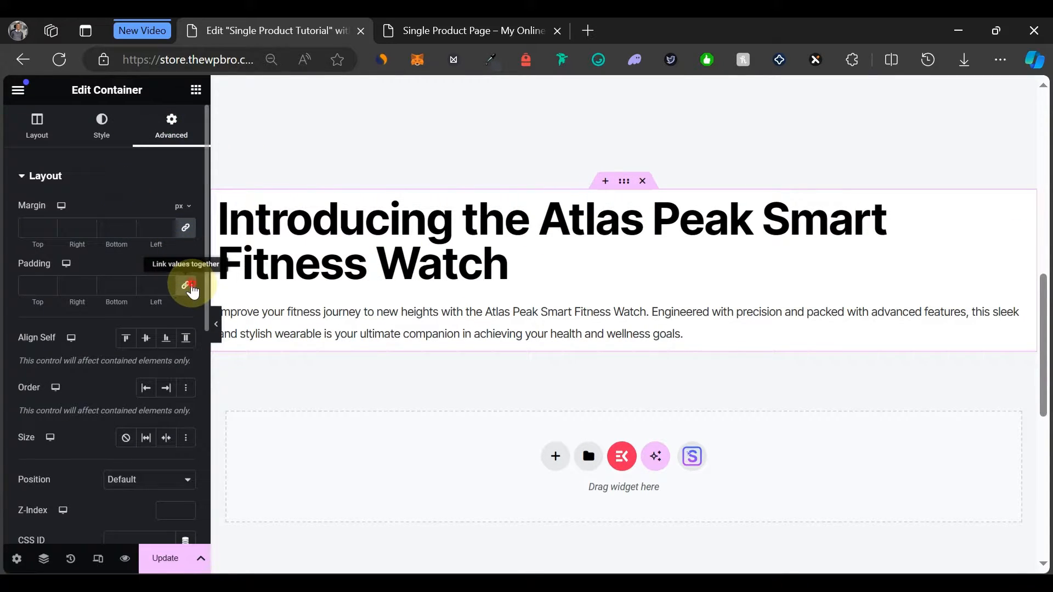
pyautogui.click(188, 286)
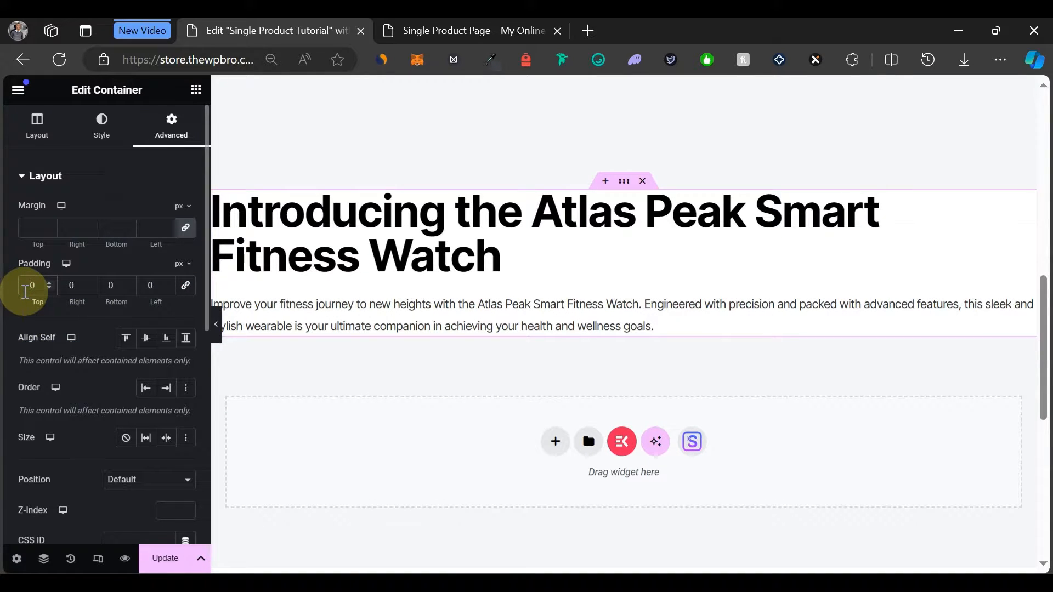
pyautogui.write('13')
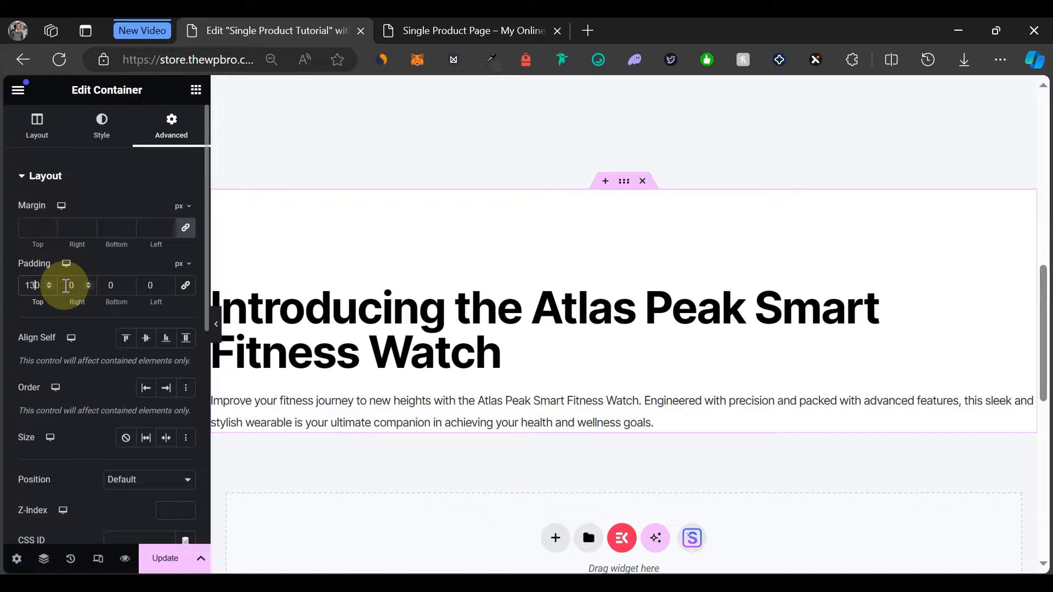
pyautogui.doubleClick(65, 286)
pyautogui.write('50')
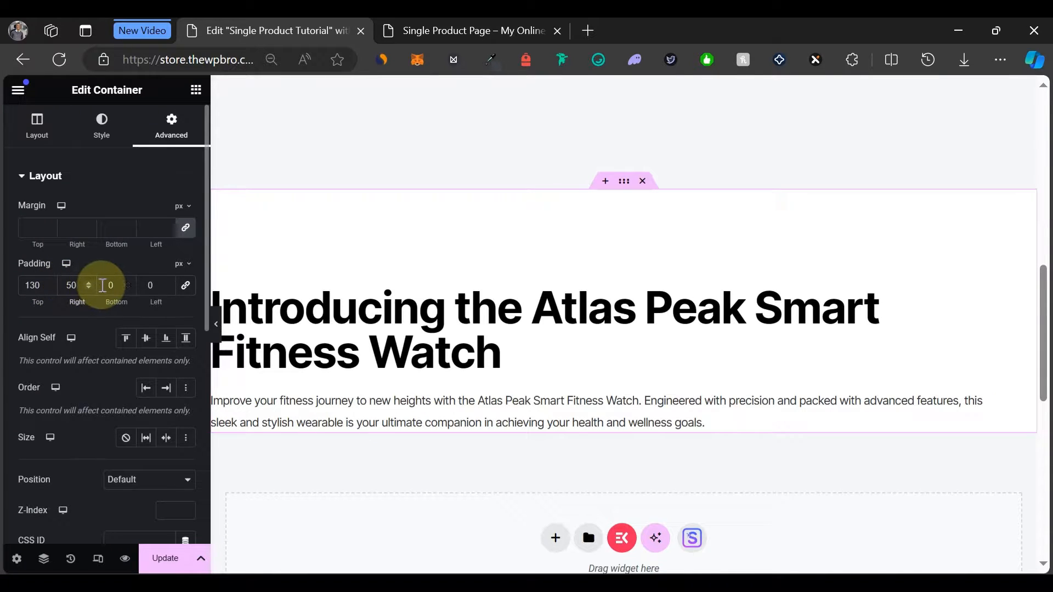
pyautogui.doubleClick(105, 285)
pyautogui.write('150')
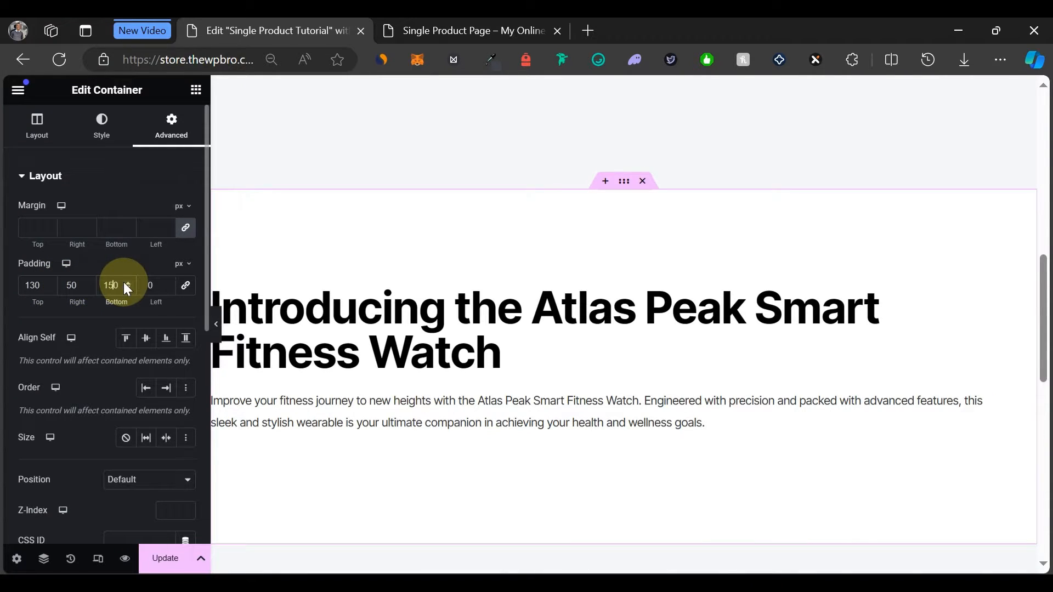
pyautogui.press('BackSpace')
pyautogui.write('3')
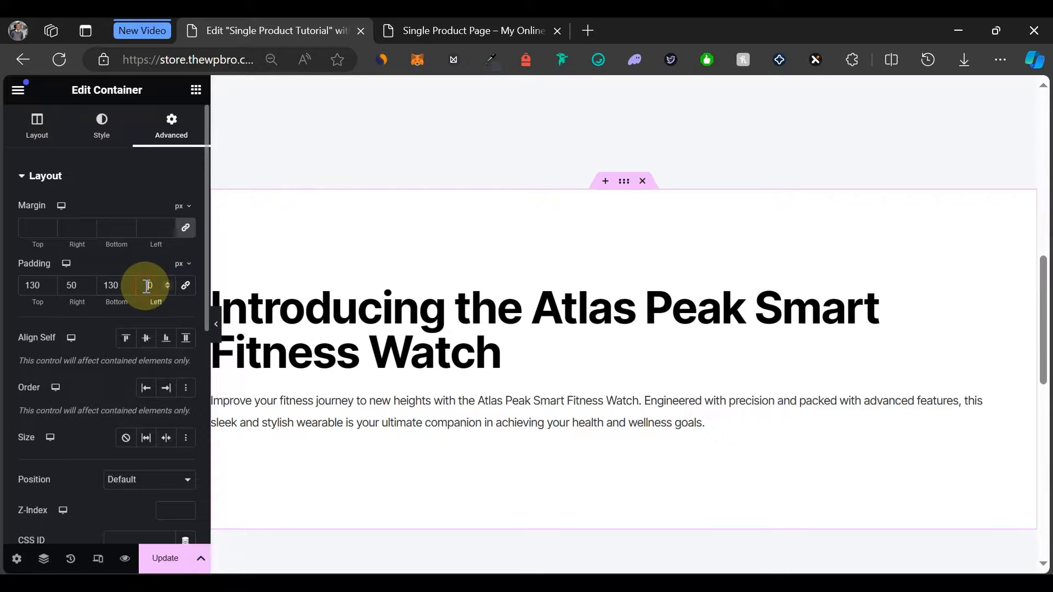
pyautogui.doubleClick(146, 286)
pyautogui.write('50')
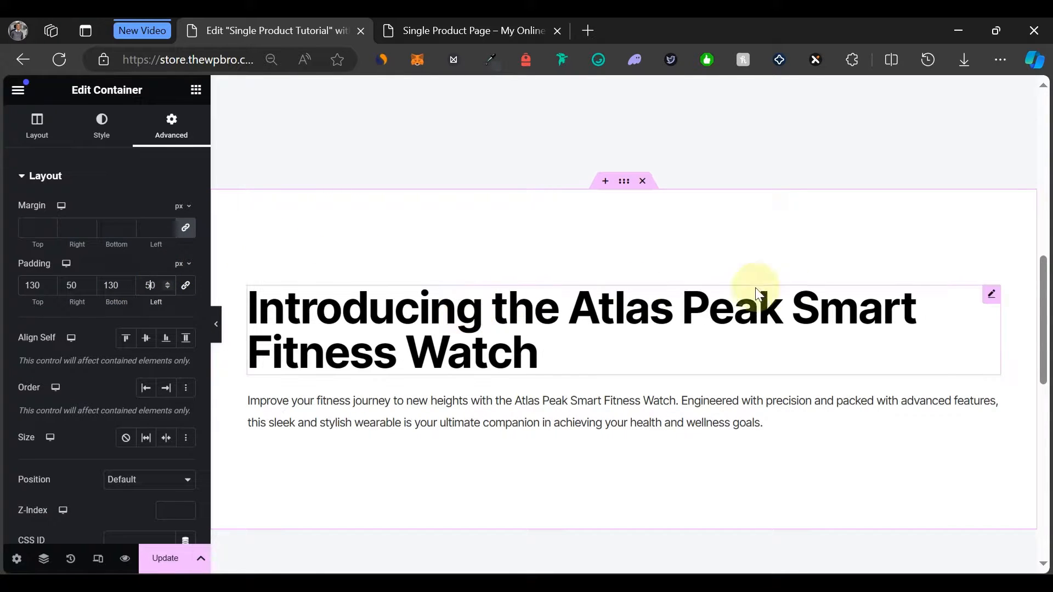
# Replace the white container's heading text with "Performance Meets Style" copied from the example page.
pyautogui.click(993, 297)
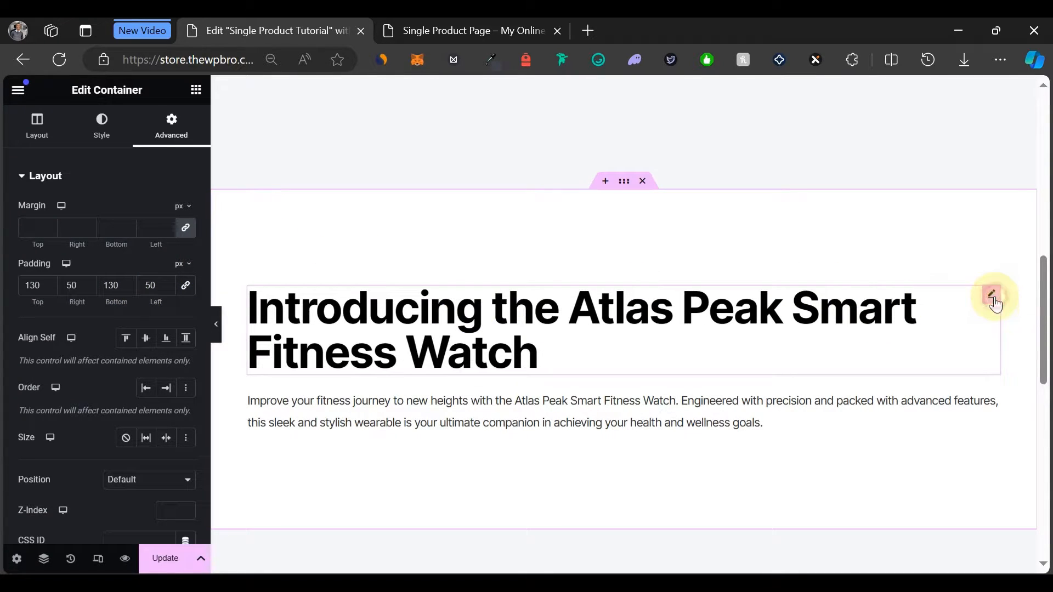
pyautogui.click(496, 23)
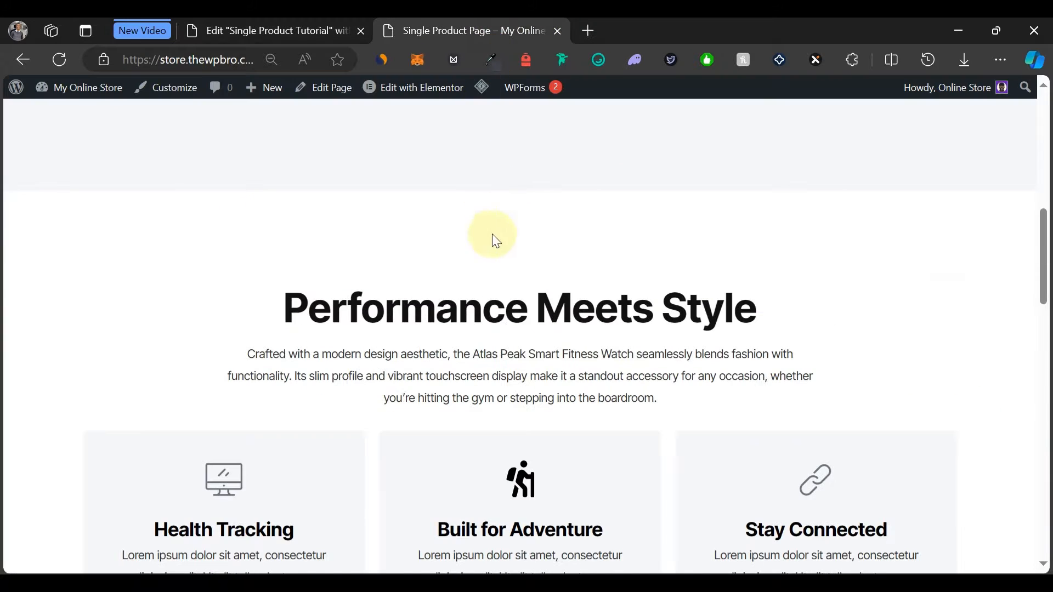
pyautogui.moveTo(294, 311); pyautogui.dragTo(679, 319)
pyautogui.click(250, 25)
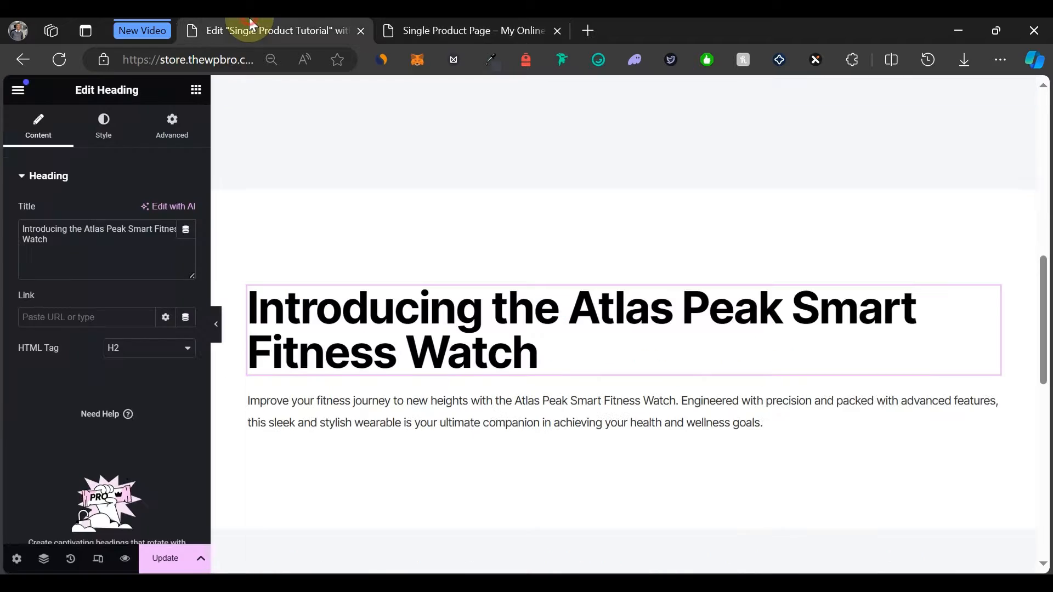
pyautogui.click(148, 225)
pyautogui.hotkey('ctrl', 'a')
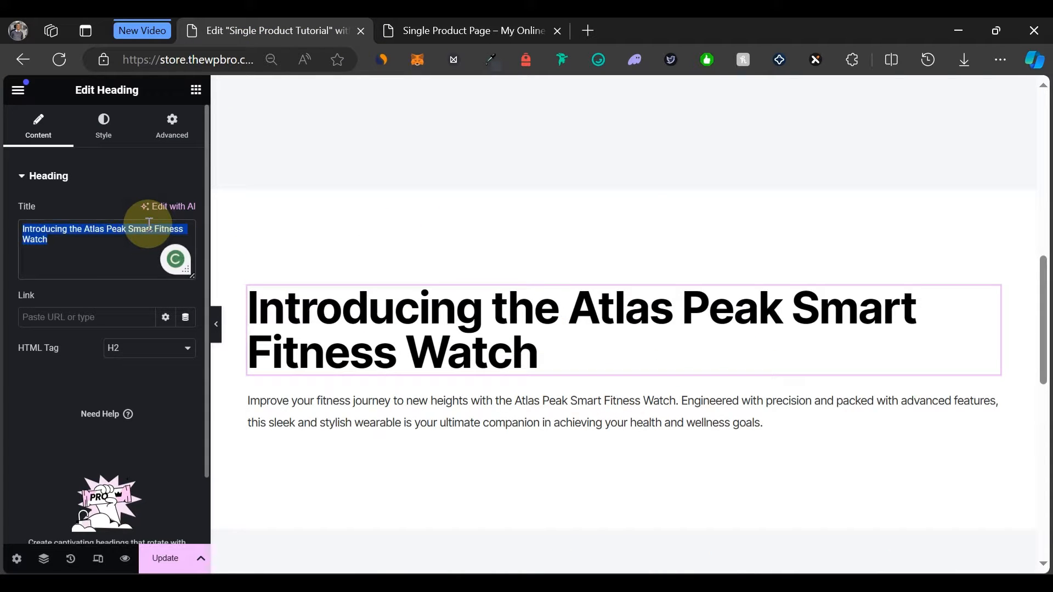
pyautogui.hotkey('ctrl', 'v')
# Replace the paragraph below the heading with the "Crafted with a modern design aesthetic" intro text copied from the example page.
pyautogui.click(467, 31)
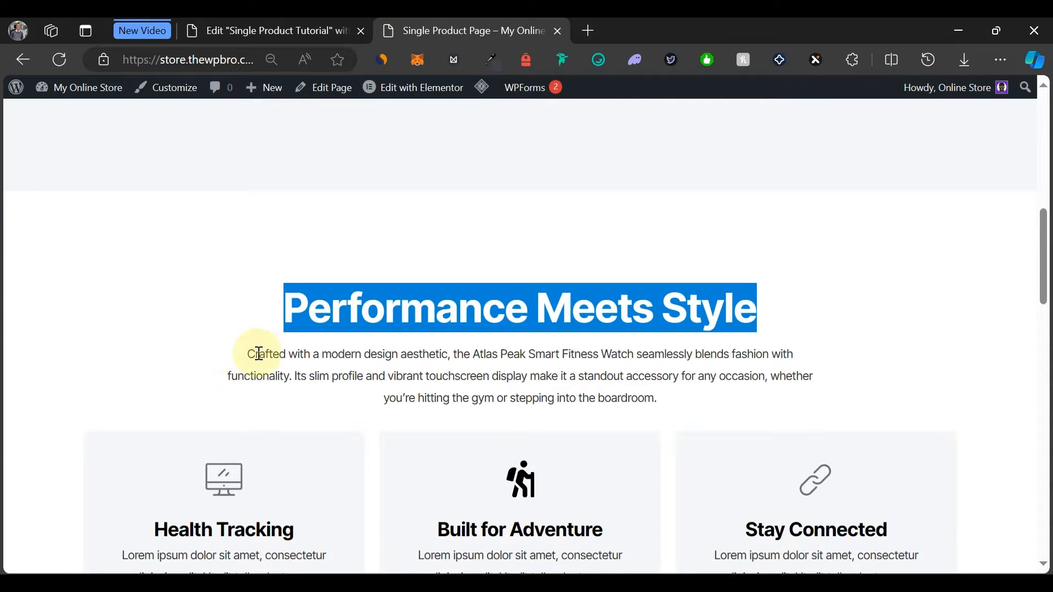
pyautogui.scroll(5, 258, 354)
pyautogui.scroll(-5, 257, 352)
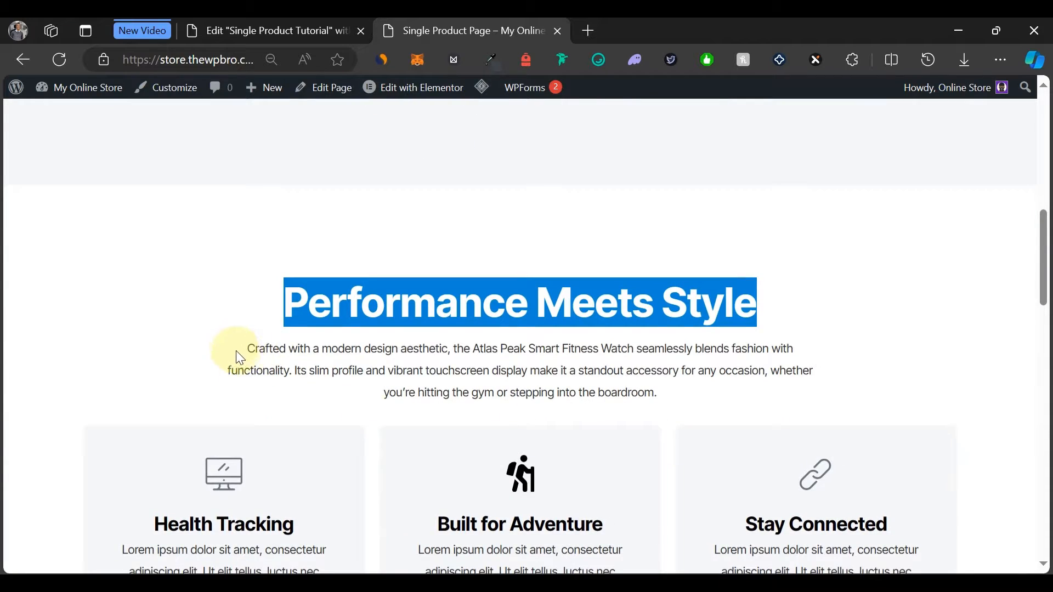
pyautogui.moveTo(250, 349); pyautogui.dragTo(687, 390)
pyautogui.hotkey('ctrl', 'c')
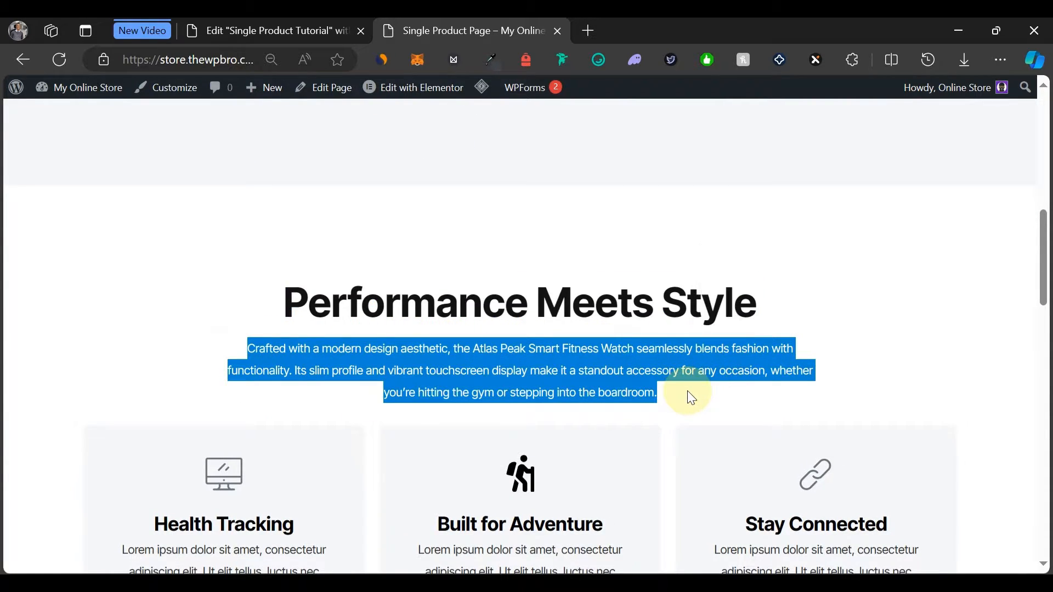
pyautogui.click(318, 31)
pyautogui.click(443, 354)
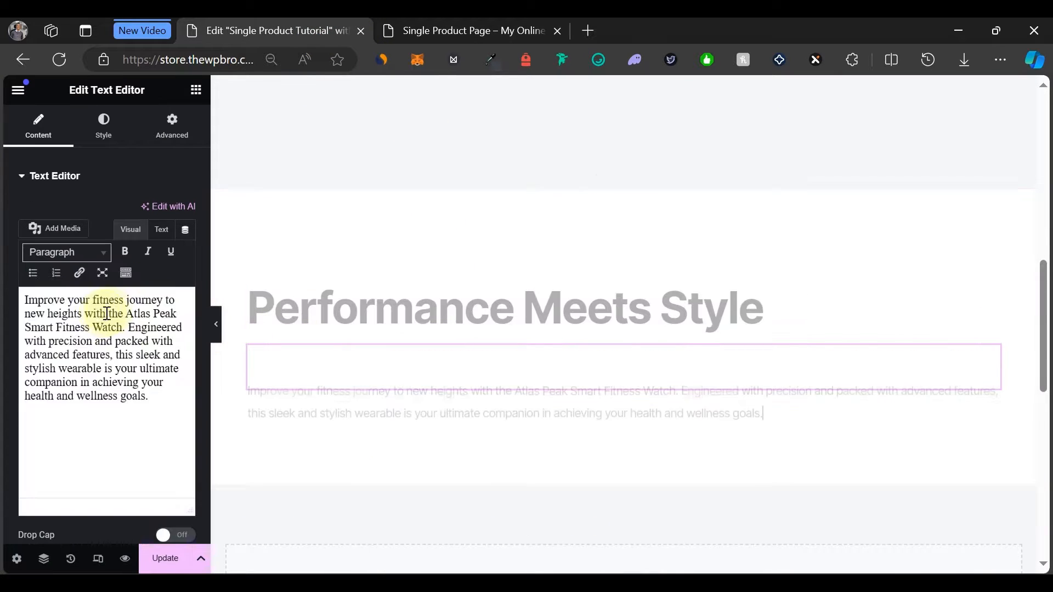
pyautogui.click(153, 306)
pyautogui.hotkey('ctrl', 'a')
pyautogui.hotkey('ctrl', 'v')
# Center-align the intro paragraph and the Performance Meets Style heading, and preview the section at full width.
pyautogui.click(107, 136)
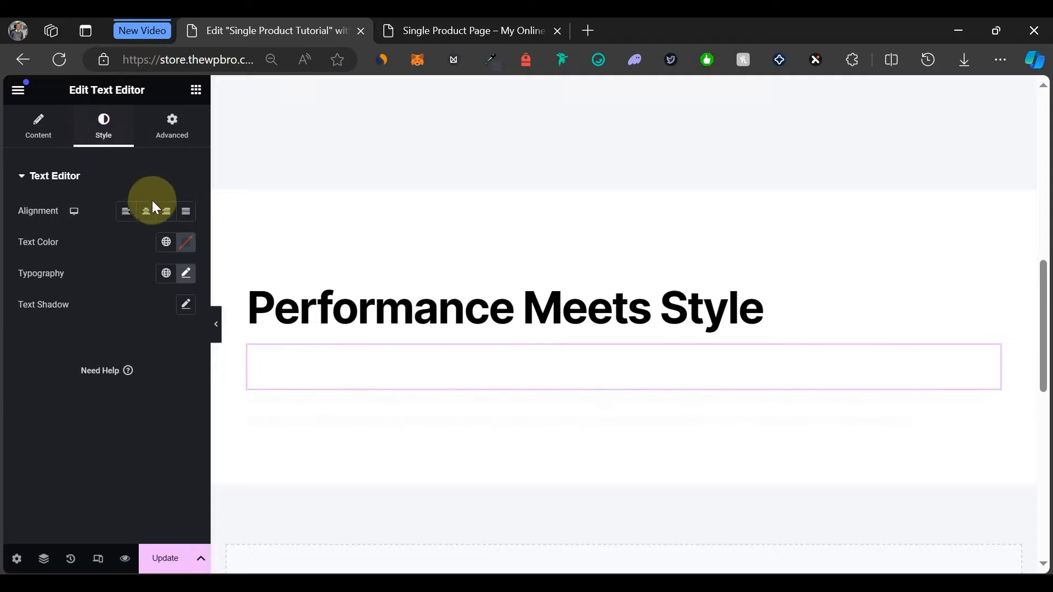
pyautogui.click(146, 212)
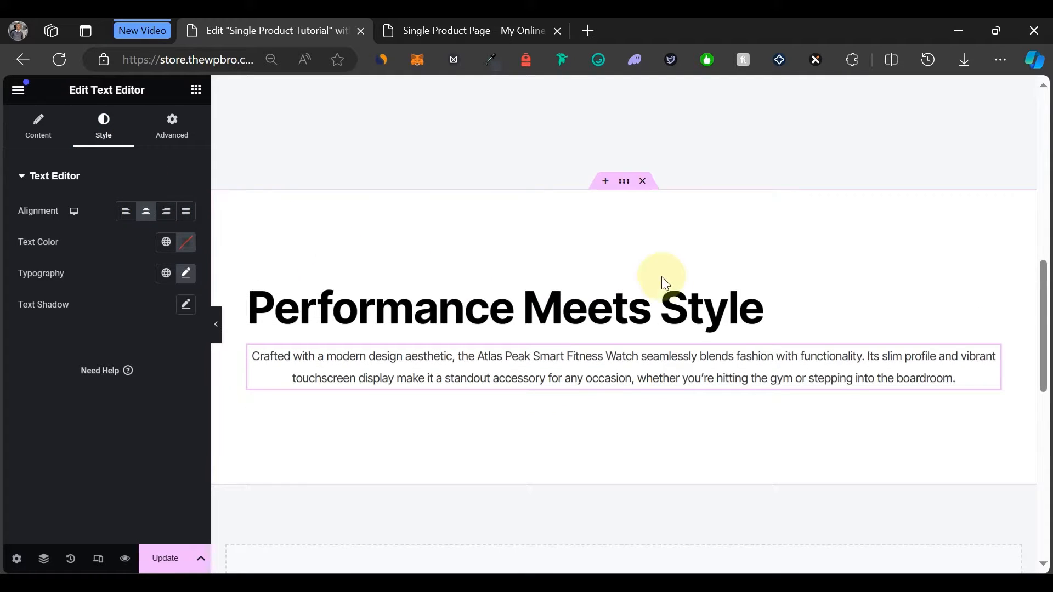
pyautogui.click(690, 298)
pyautogui.click(112, 135)
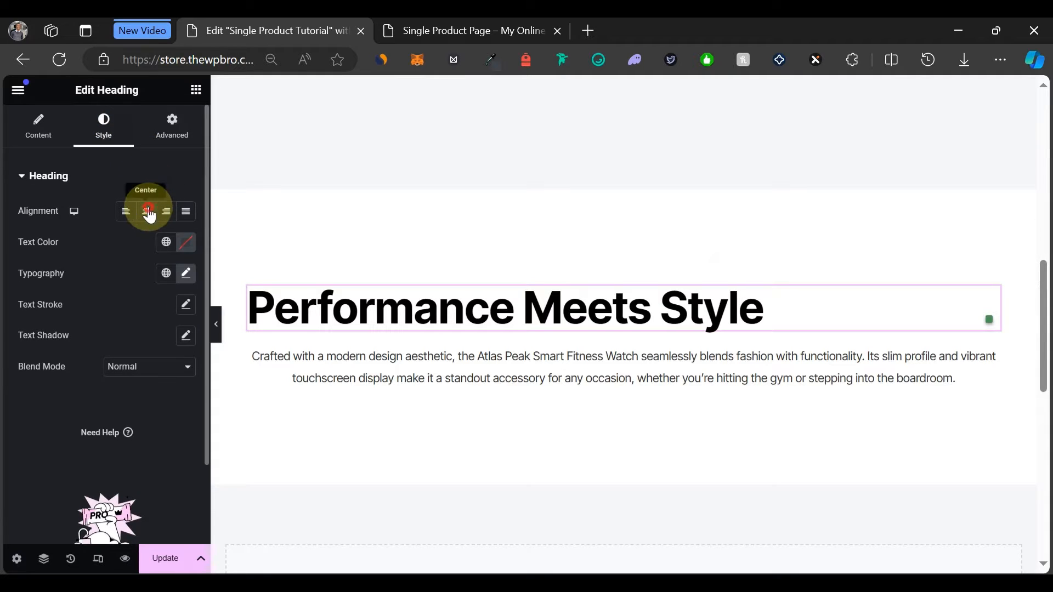
pyautogui.click(147, 211)
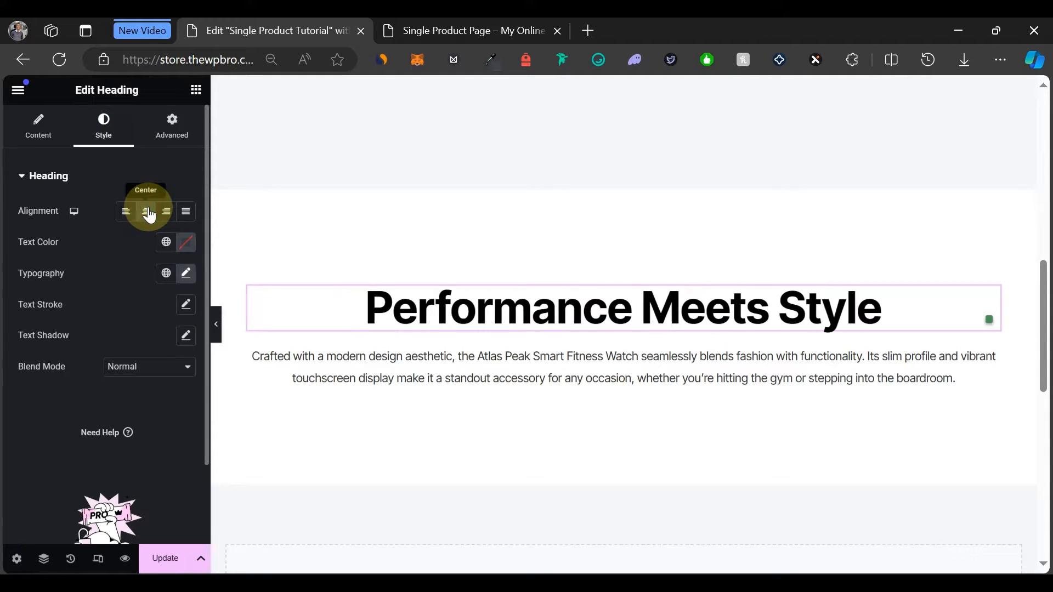
pyautogui.click(217, 329)
pyautogui.scroll(-3, 464, 317)
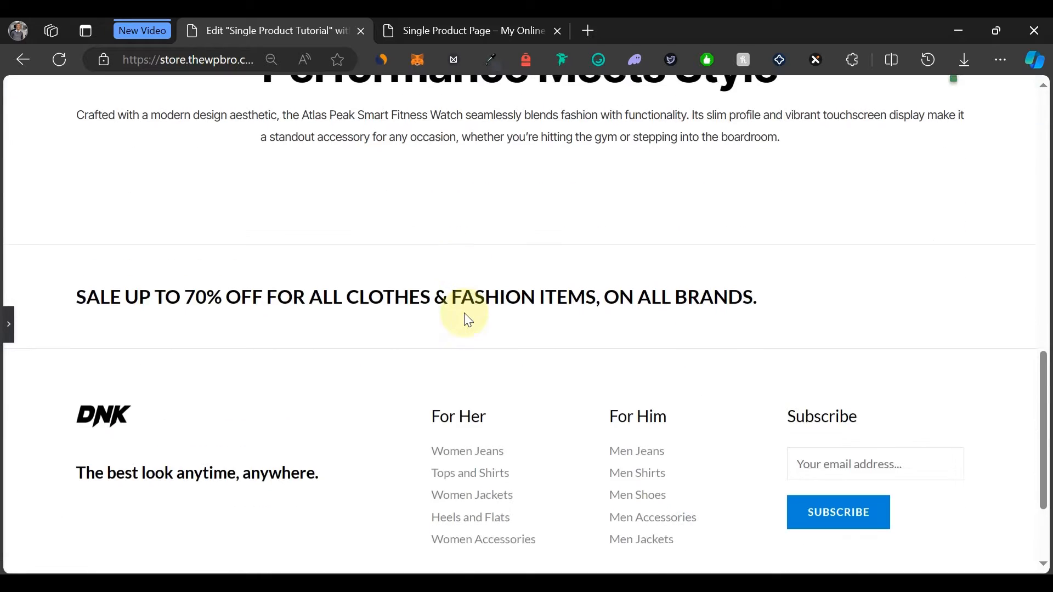
pyautogui.scroll(3, 467, 318)
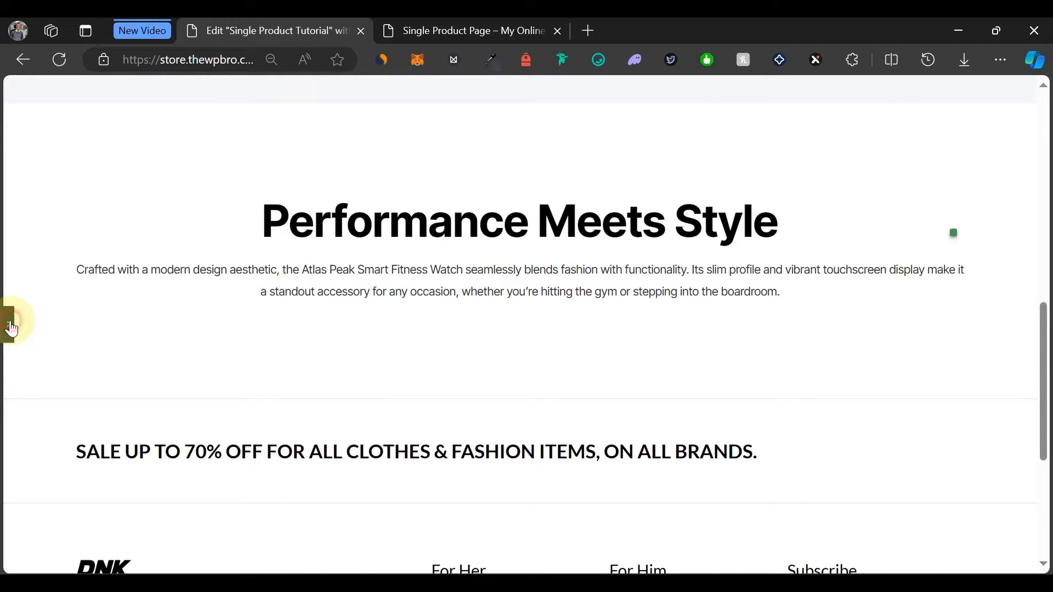
# Unlink the intro paragraph's padding, set right and left to 200 px, and preview the section at full width.
pyautogui.click(11, 329)
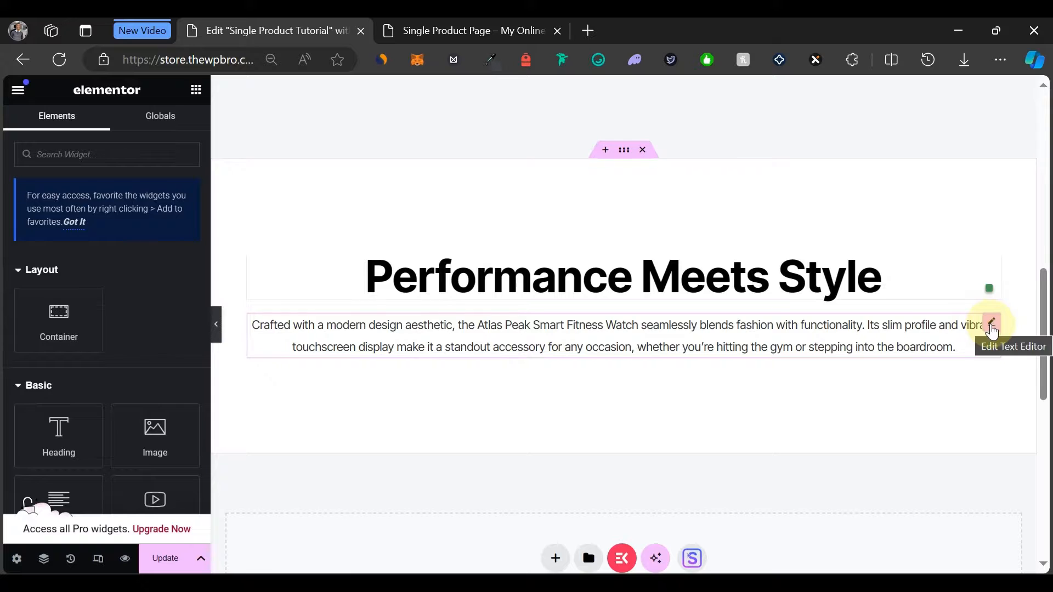
pyautogui.click(653, 319)
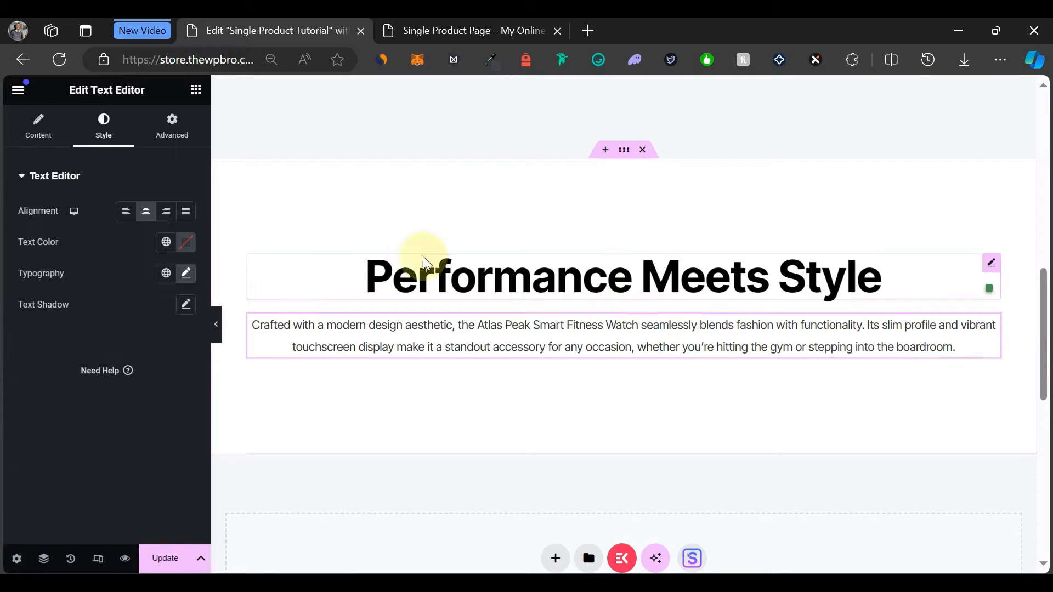
pyautogui.click(187, 152)
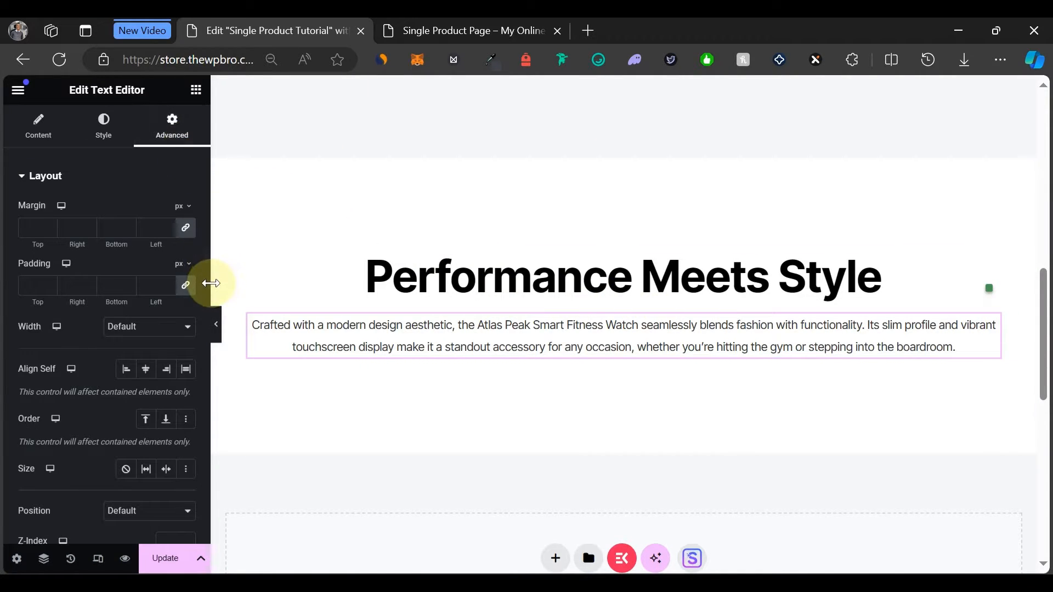
pyautogui.click(178, 288)
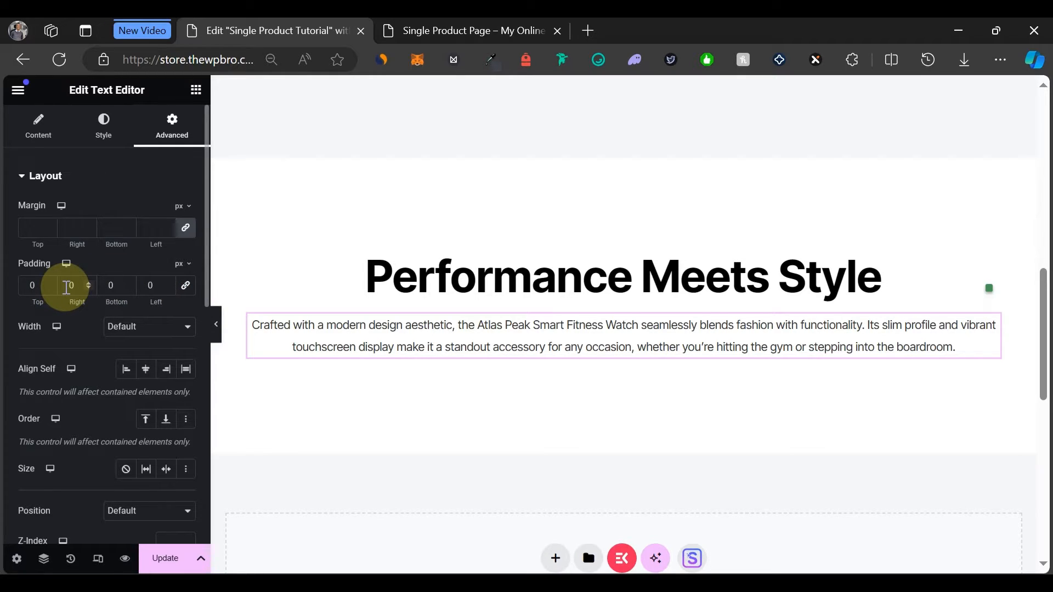
pyautogui.click(66, 287)
pyautogui.write('200')
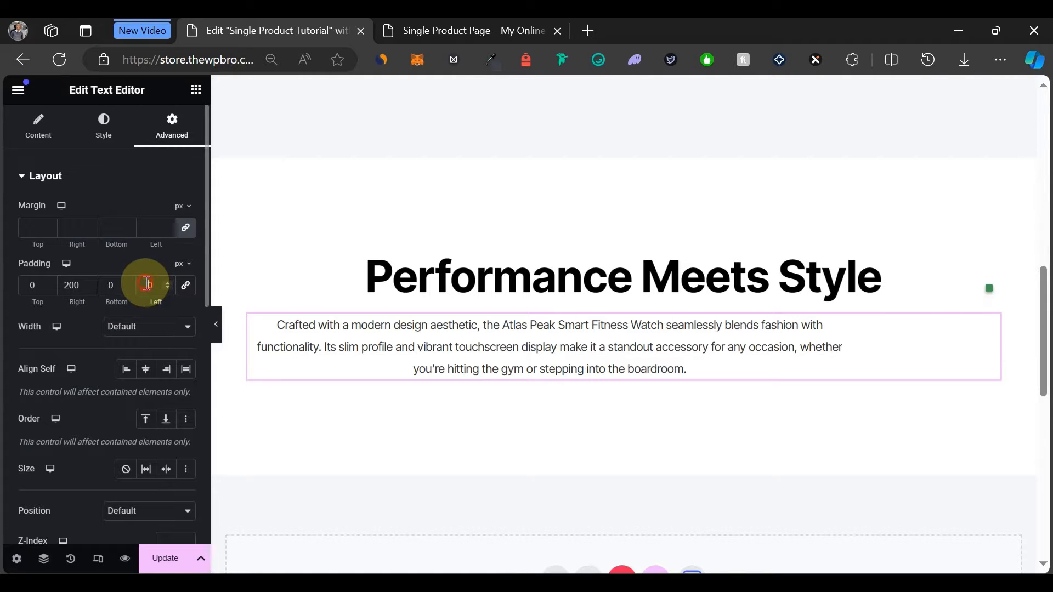
pyautogui.write('200')
pyautogui.hotkey('ctrl', 'p')
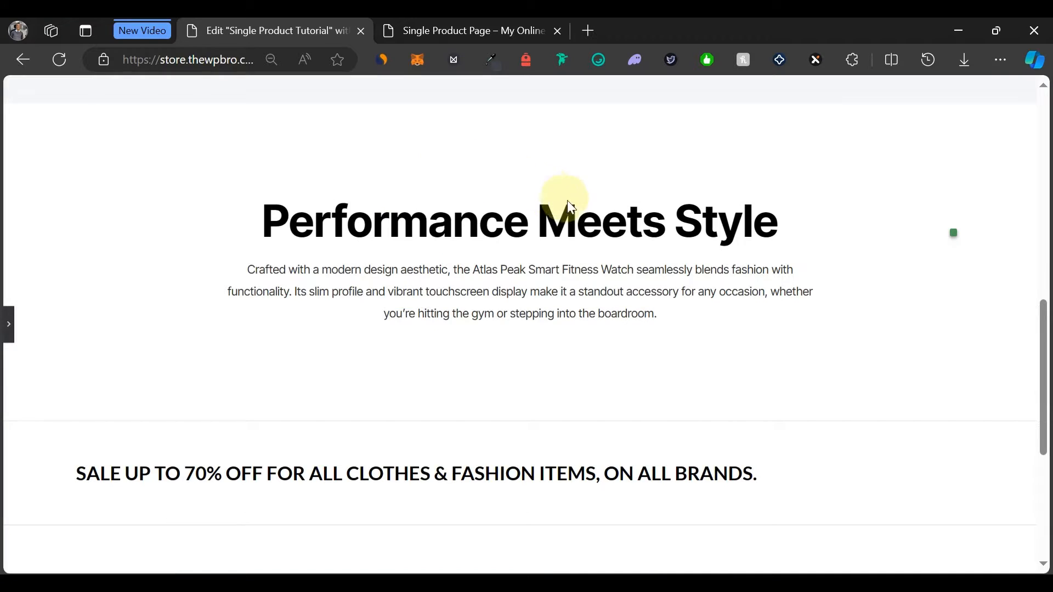
pyautogui.scroll(2, 574, 207)
pyautogui.scroll(-3, 574, 207)
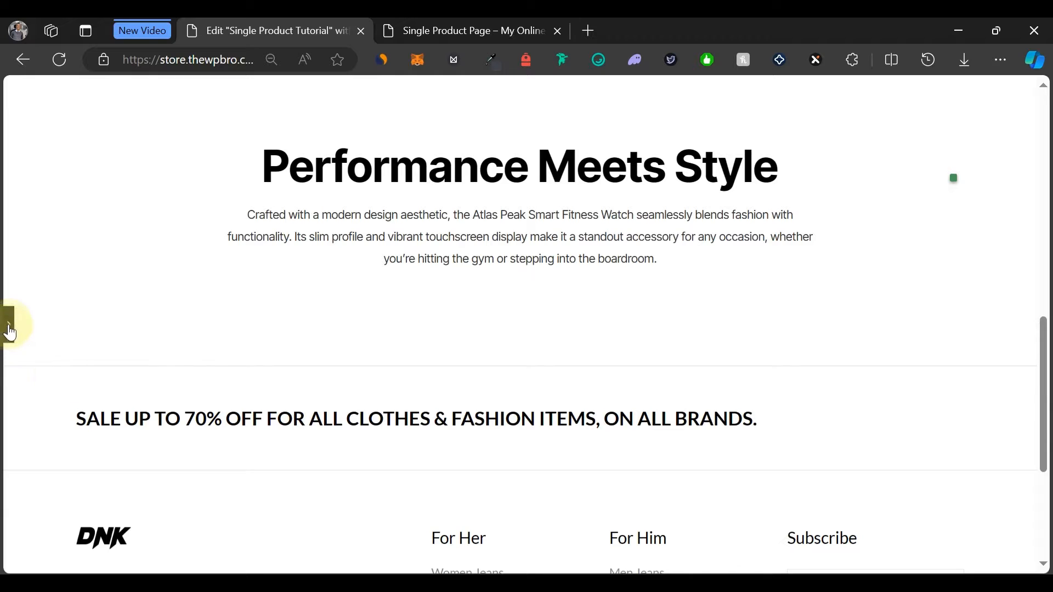
# Add an inner container below the intro paragraph and place an Icon Box widget inside it.
pyautogui.click(18, 326)
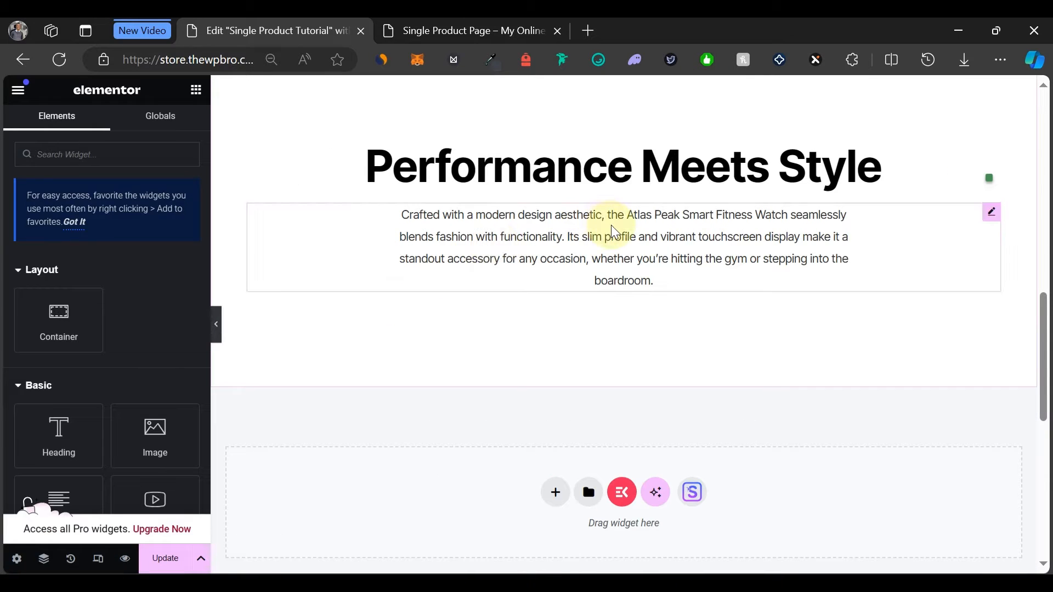
pyautogui.moveTo(42, 306); pyautogui.dragTo(518, 264)
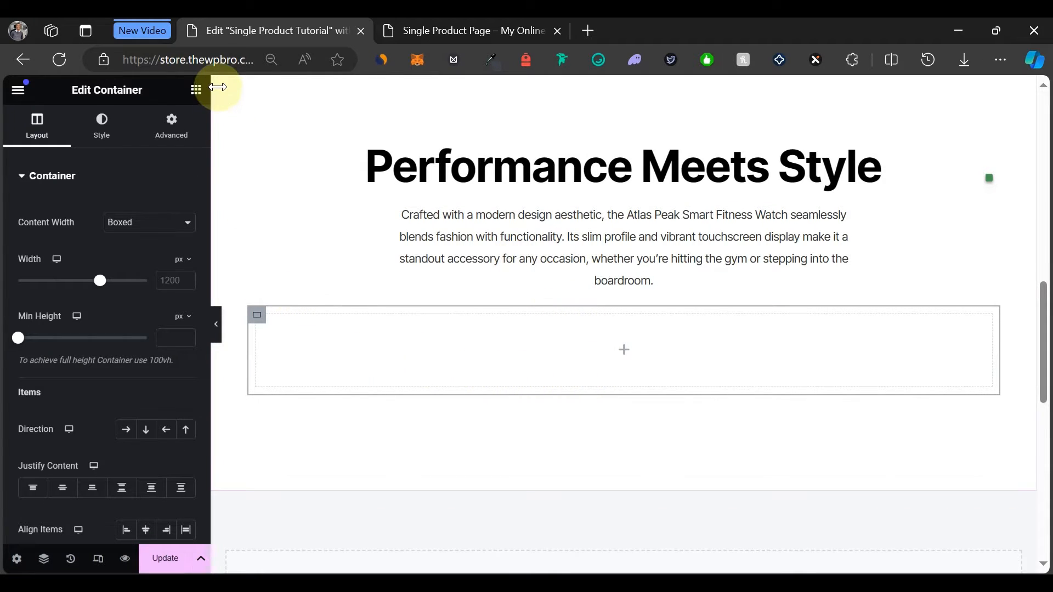
pyautogui.click(196, 90)
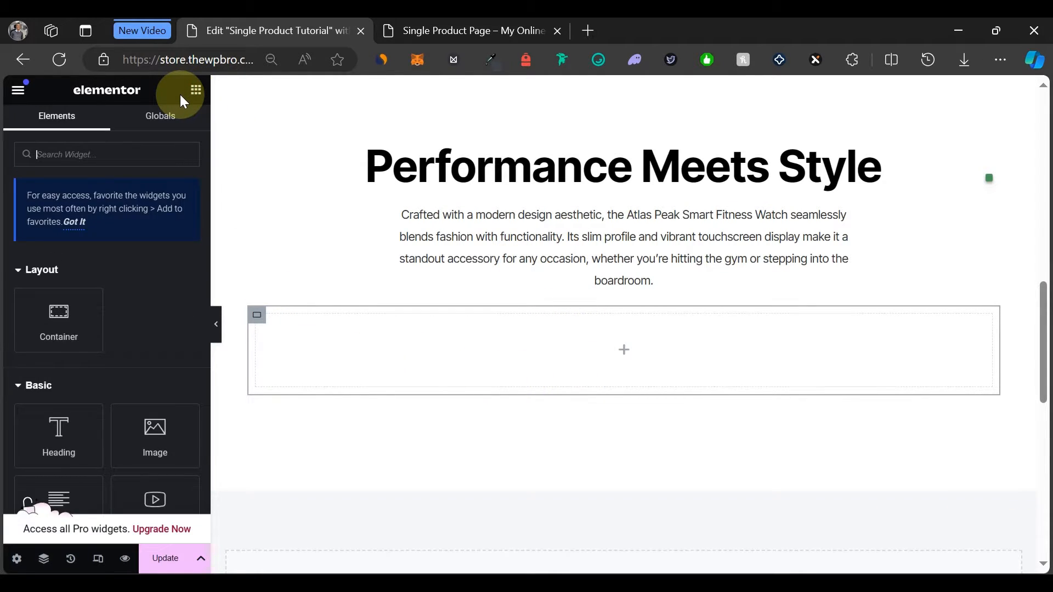
pyautogui.write('icon')
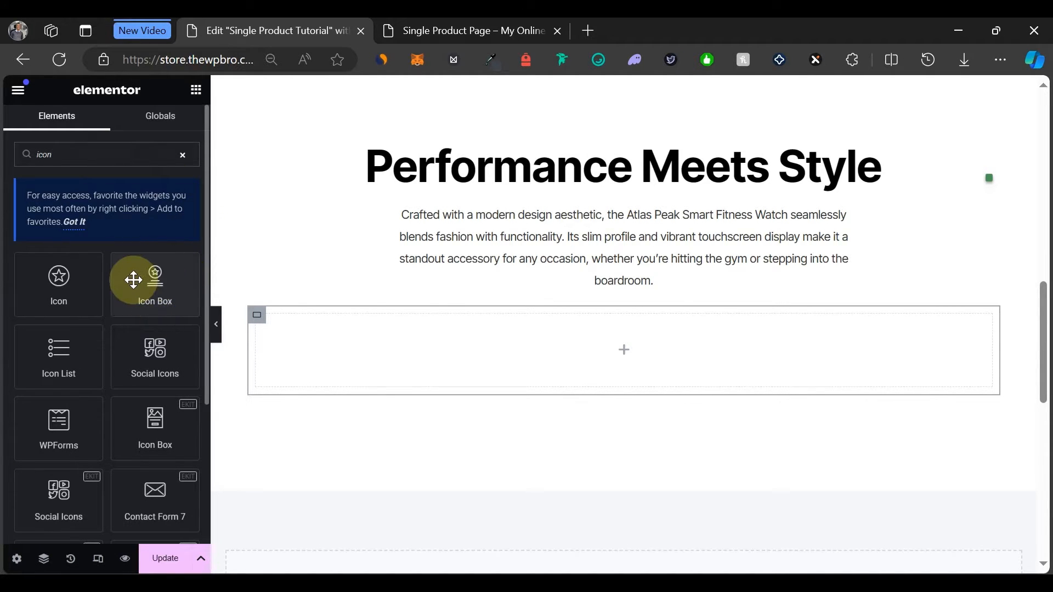
pyautogui.moveTo(152, 281); pyautogui.dragTo(290, 351)
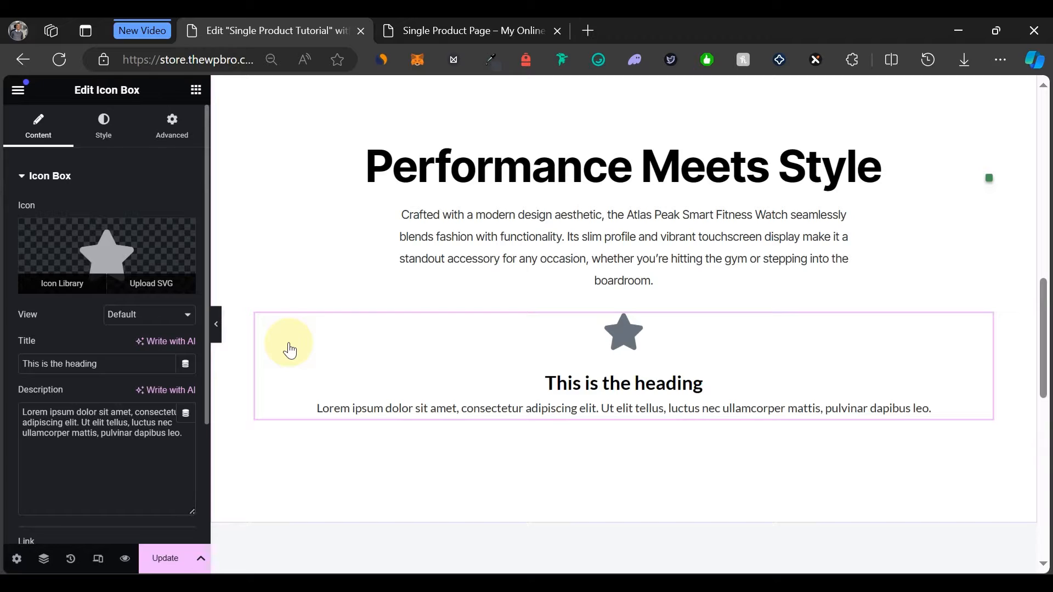
# Unlink the icon box's padding and set top and bottom to 40 px, right and left to 50 px.
pyautogui.click(165, 144)
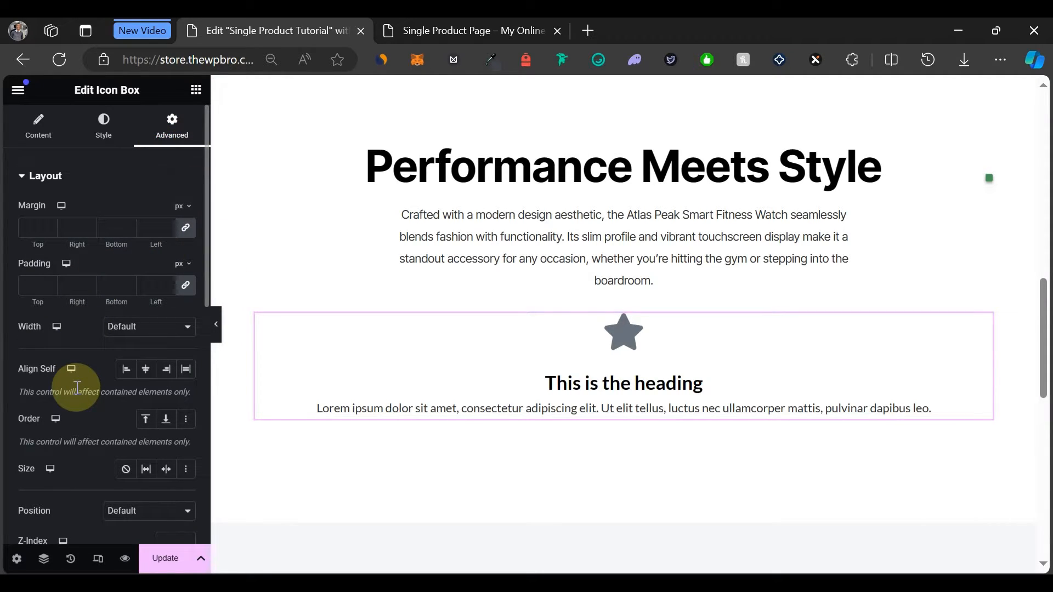
pyautogui.click(186, 286)
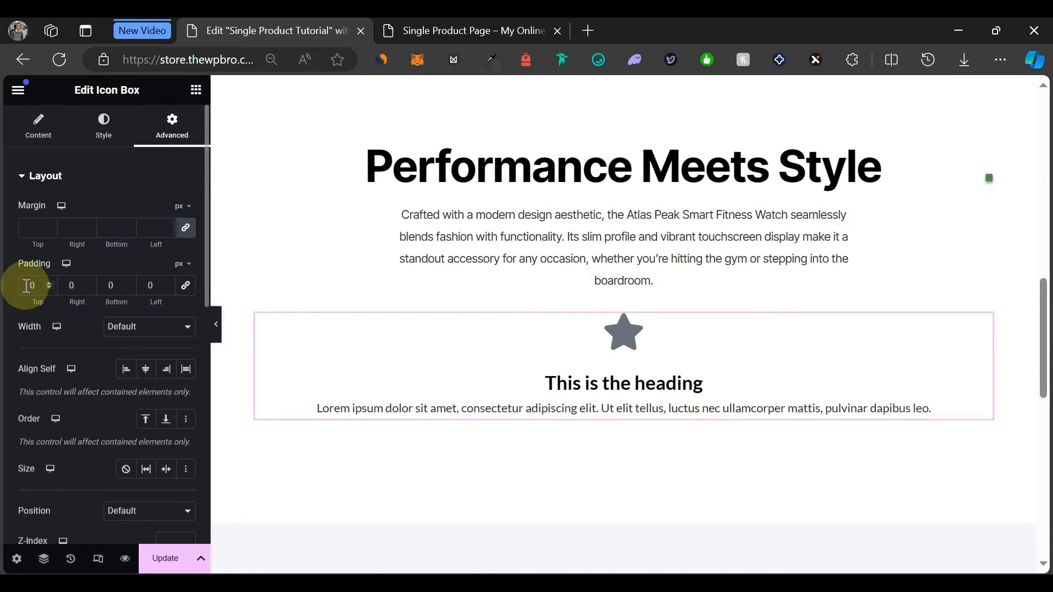
pyautogui.click(26, 286)
pyautogui.write('40')
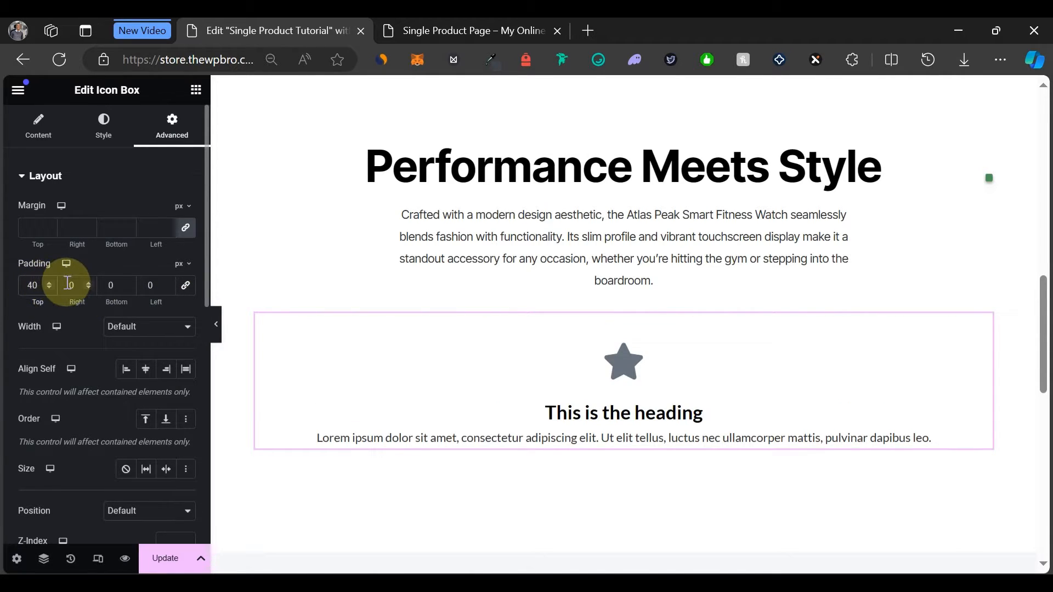
pyautogui.click(67, 283)
pyautogui.write('50')
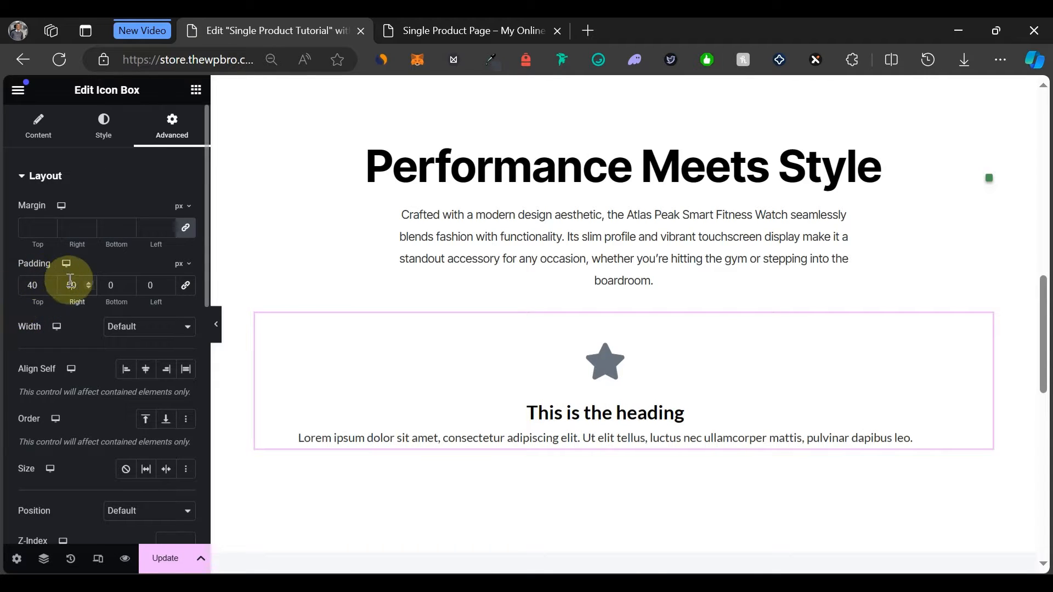
pyautogui.click(107, 284)
pyautogui.write('40')
pyautogui.click(153, 286)
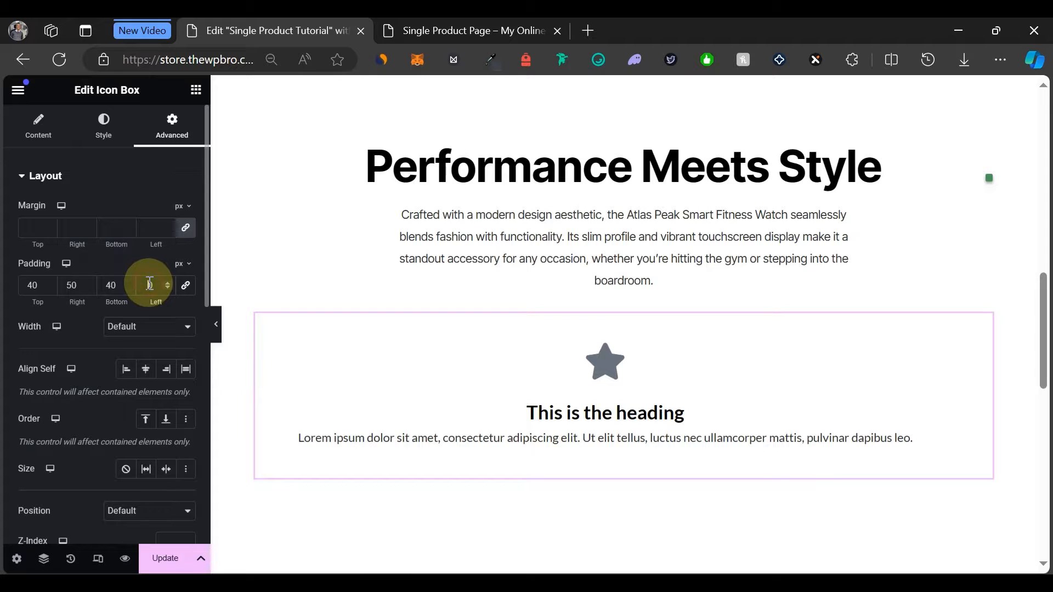
pyautogui.write('50')
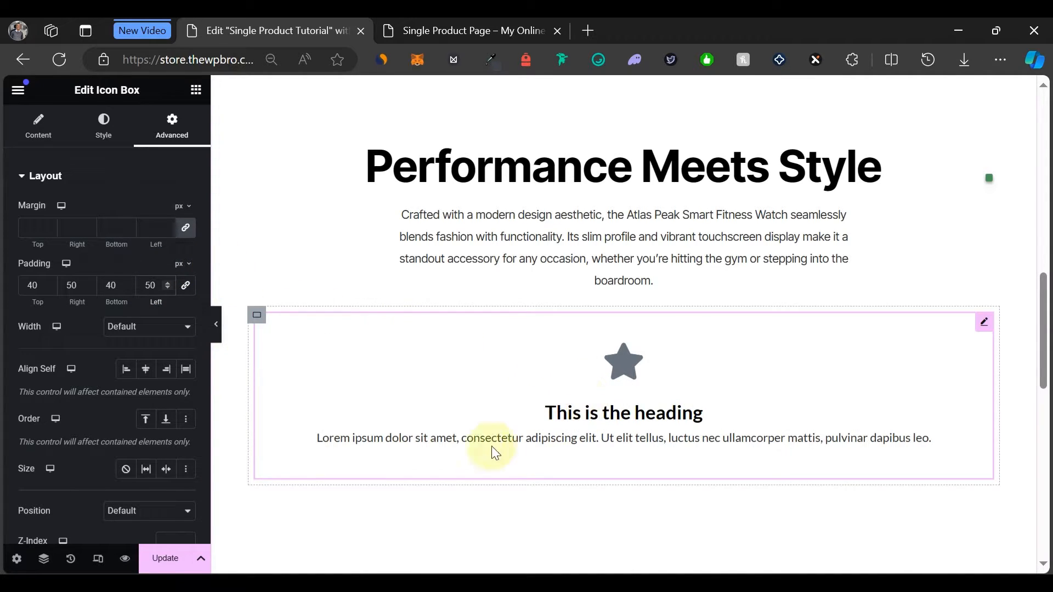
# Set the icon box title's font family to Inter Tight.
pyautogui.click(104, 129)
pyautogui.scroll(-1, 101, 442)
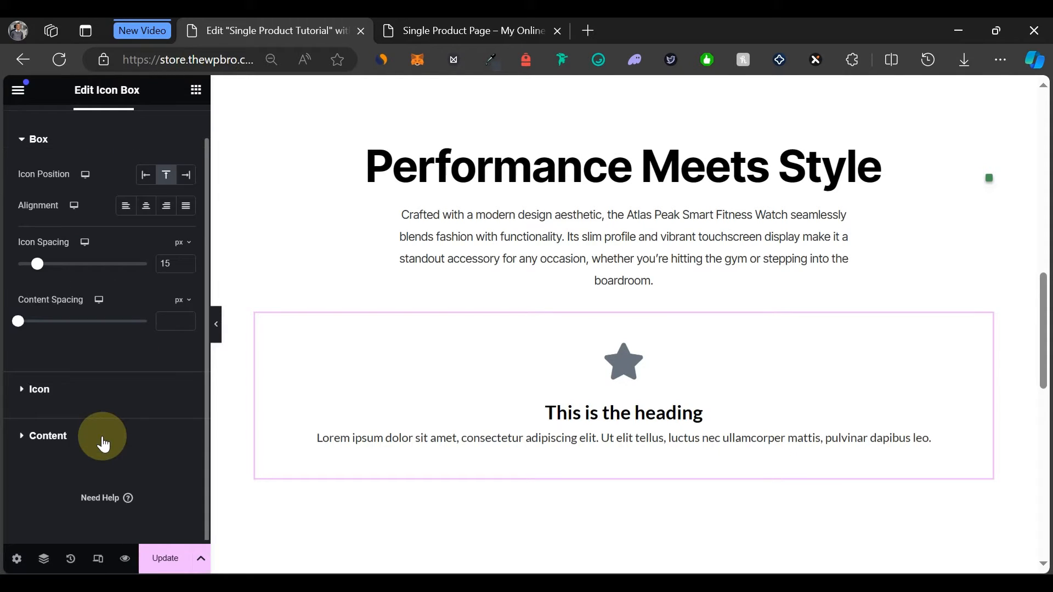
pyautogui.click(60, 435)
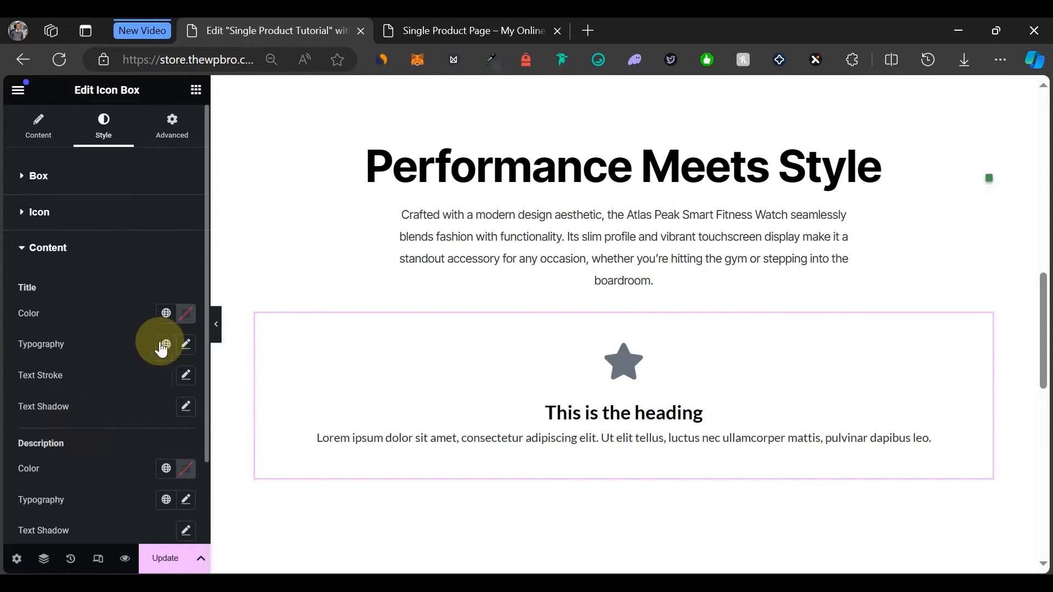
pyautogui.click(187, 346)
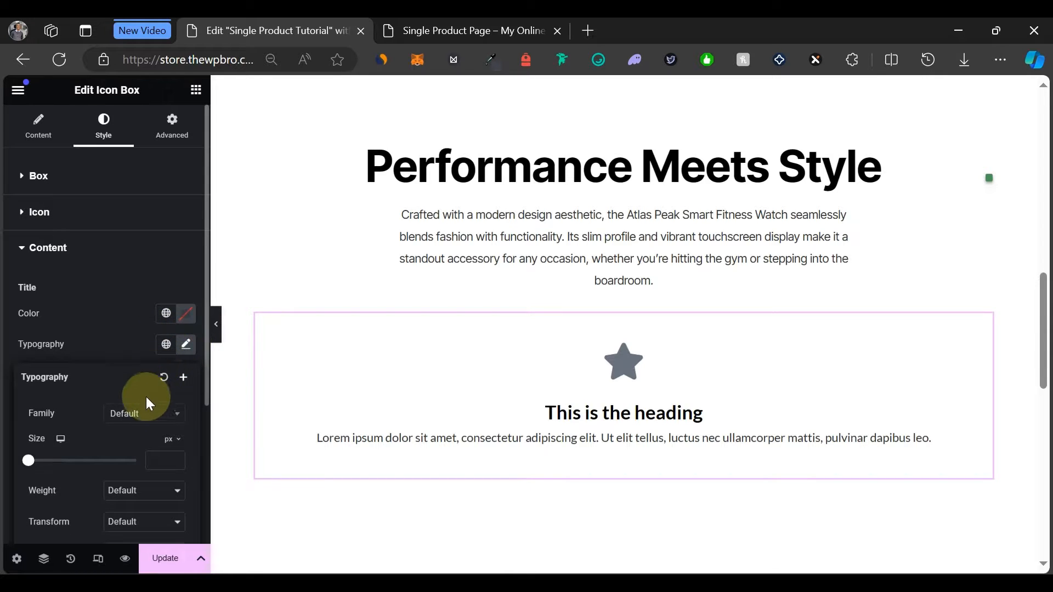
pyautogui.click(147, 417)
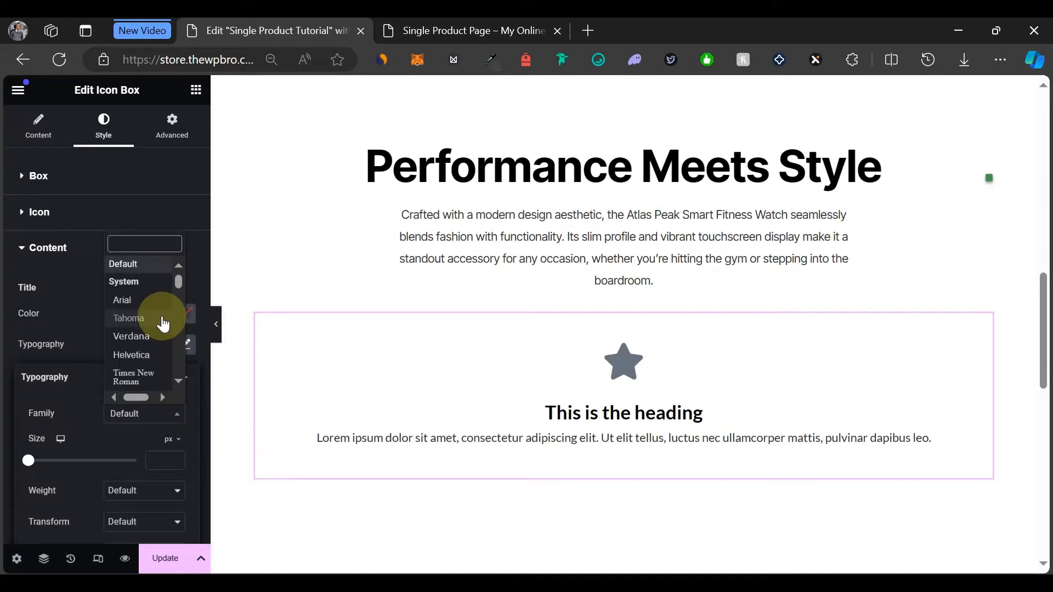
pyautogui.write('inter')
pyautogui.press('Down')
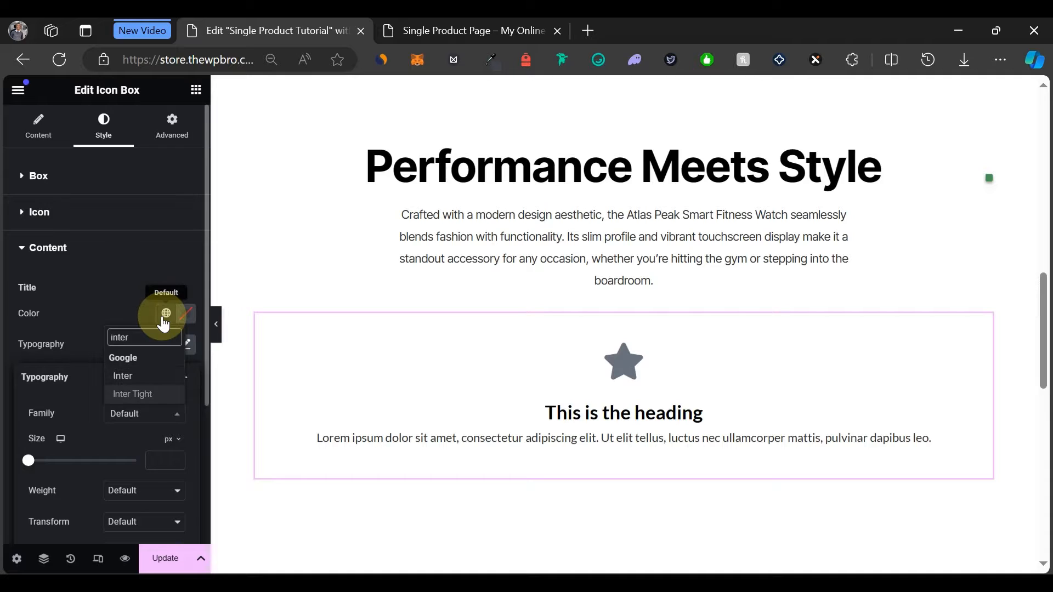
pyautogui.press('Return')
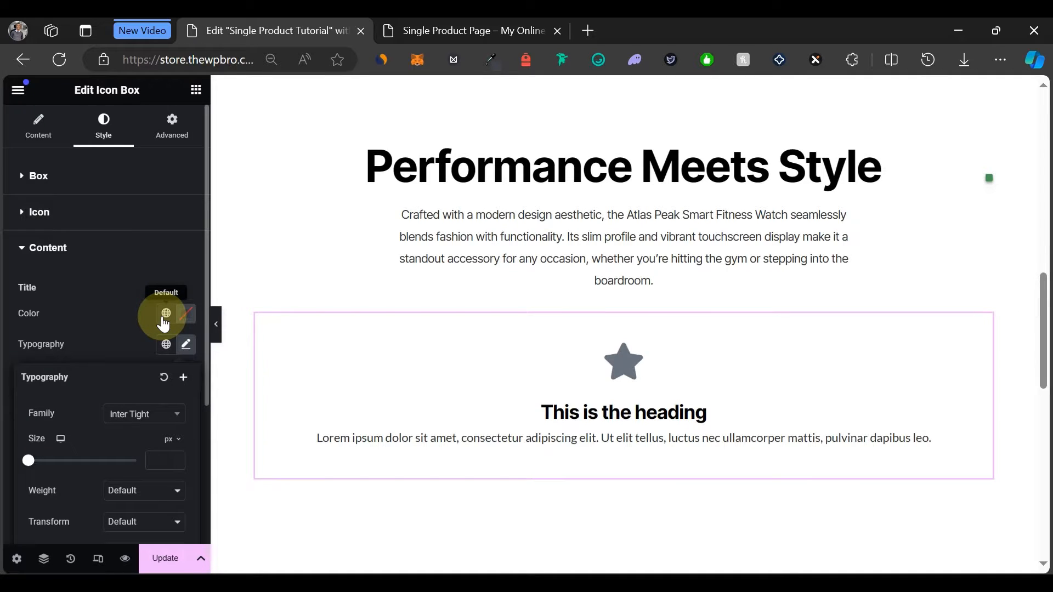
pyautogui.click(103, 296)
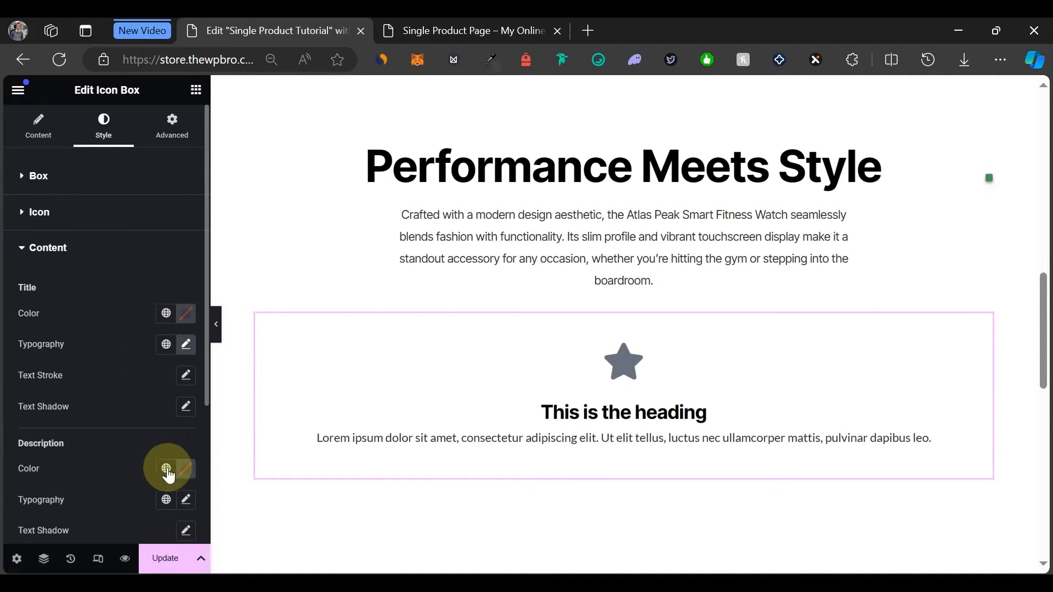
# Set the icon box description's font family to Inter Tight.
pyautogui.click(190, 501)
pyautogui.scroll(-5, 118, 445)
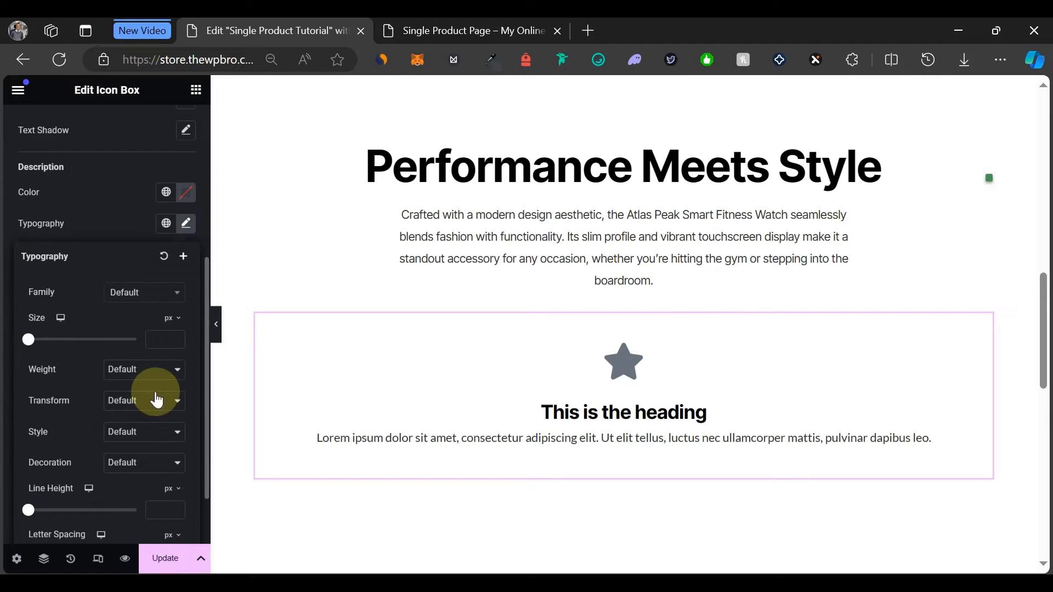
pyautogui.click(142, 299)
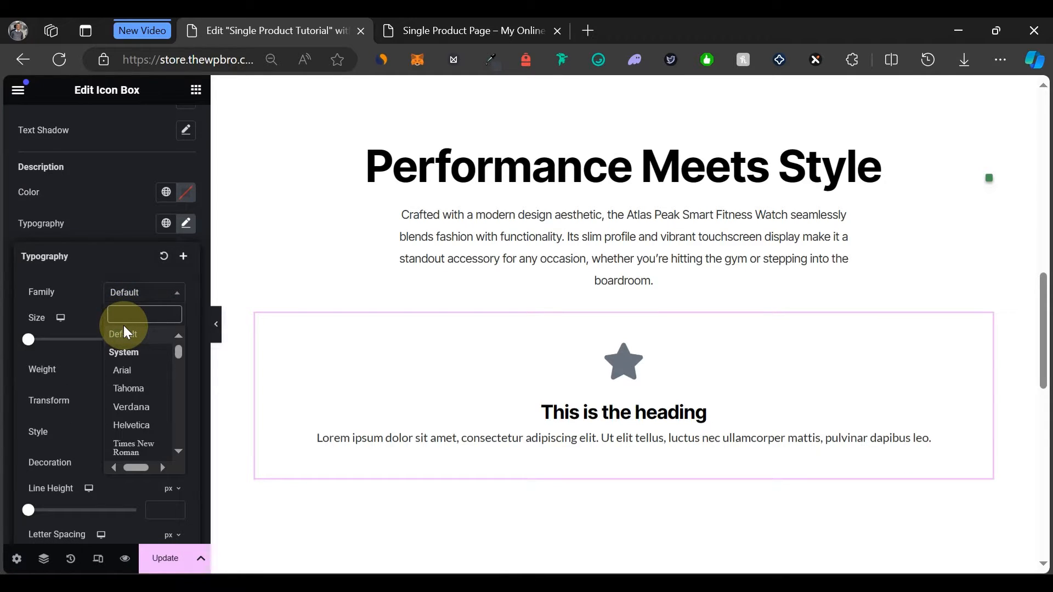
pyautogui.write('inter')
pyautogui.press('Down')
pyautogui.press('Return')
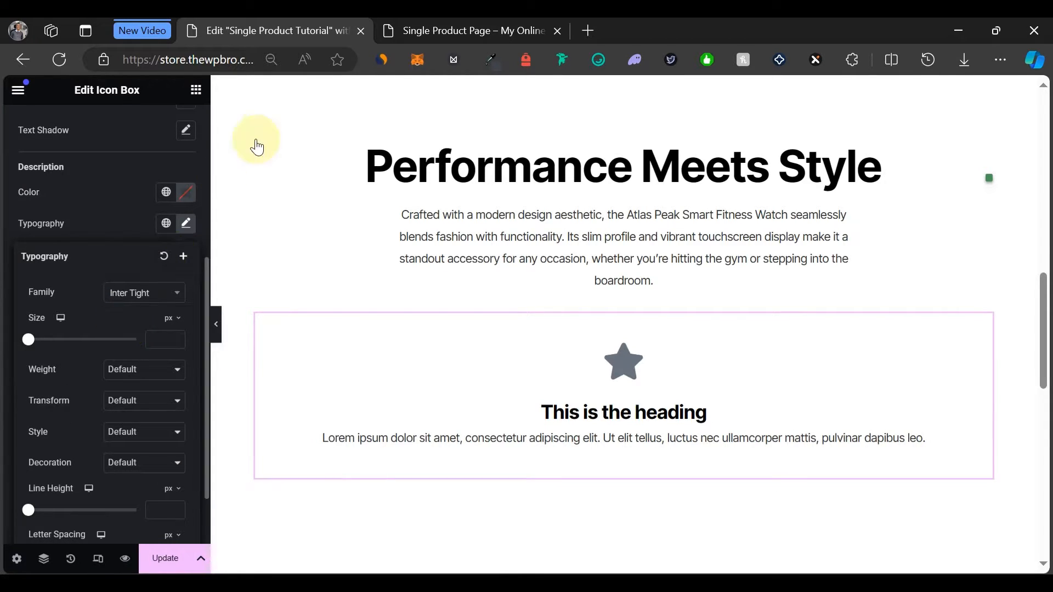
# Replace the icon box title with "Health Tracking" copied from the first feature card on the example page.
pyautogui.click(439, 27)
pyautogui.scroll(-4, 285, 330)
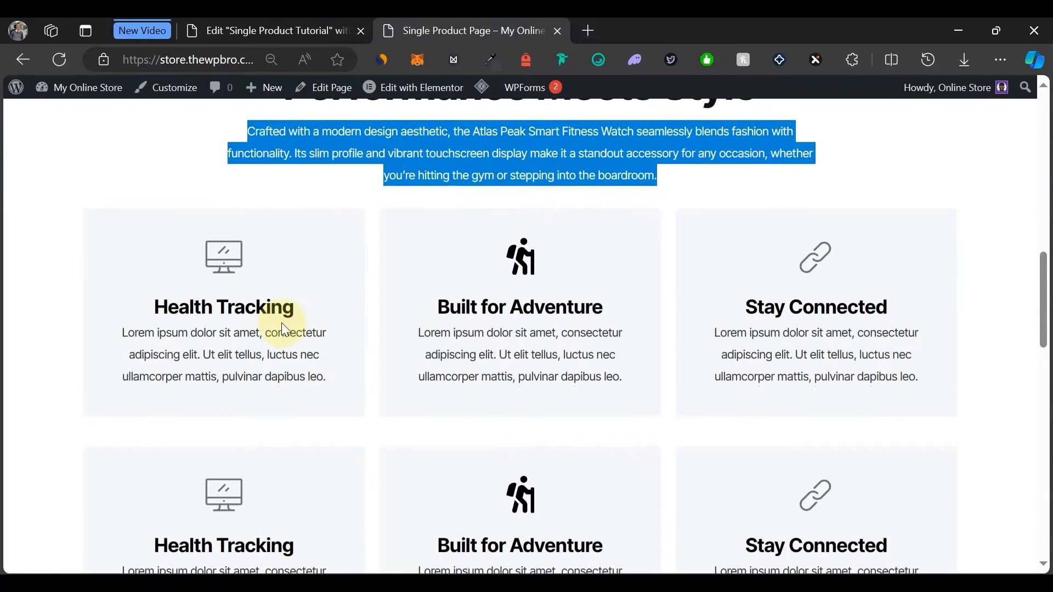
pyautogui.tripleClick(278, 308)
pyautogui.hotkey('ctrl', 'c')
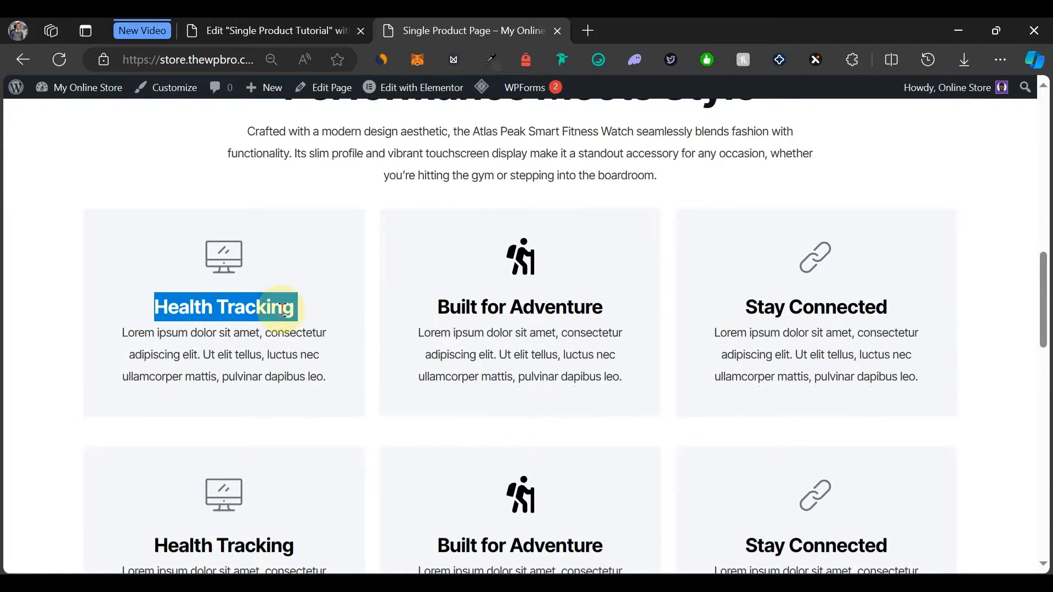
pyautogui.click(285, 24)
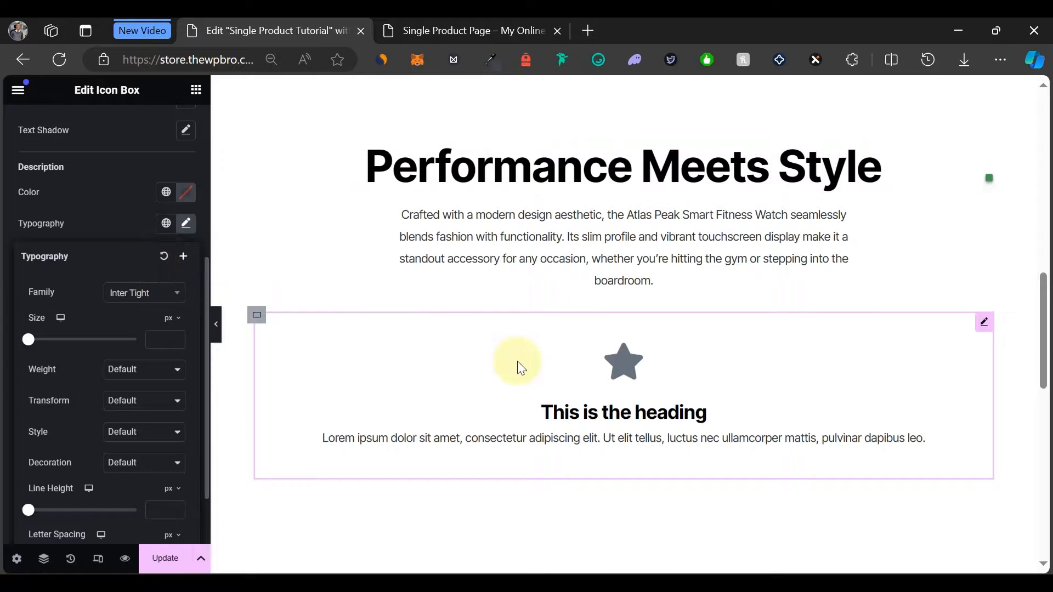
pyautogui.click(87, 213)
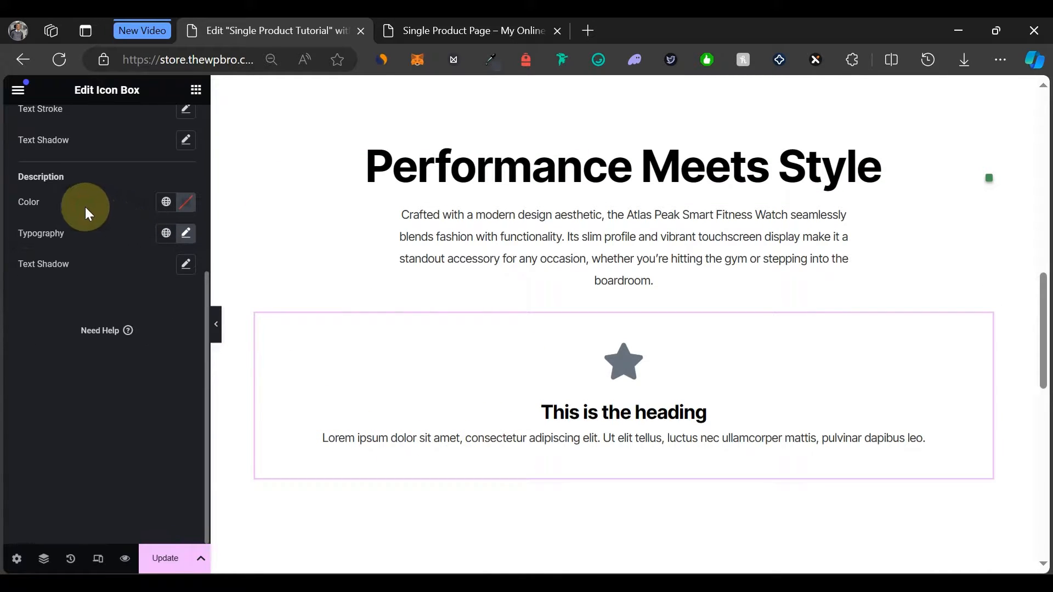
pyautogui.scroll(5, 88, 220)
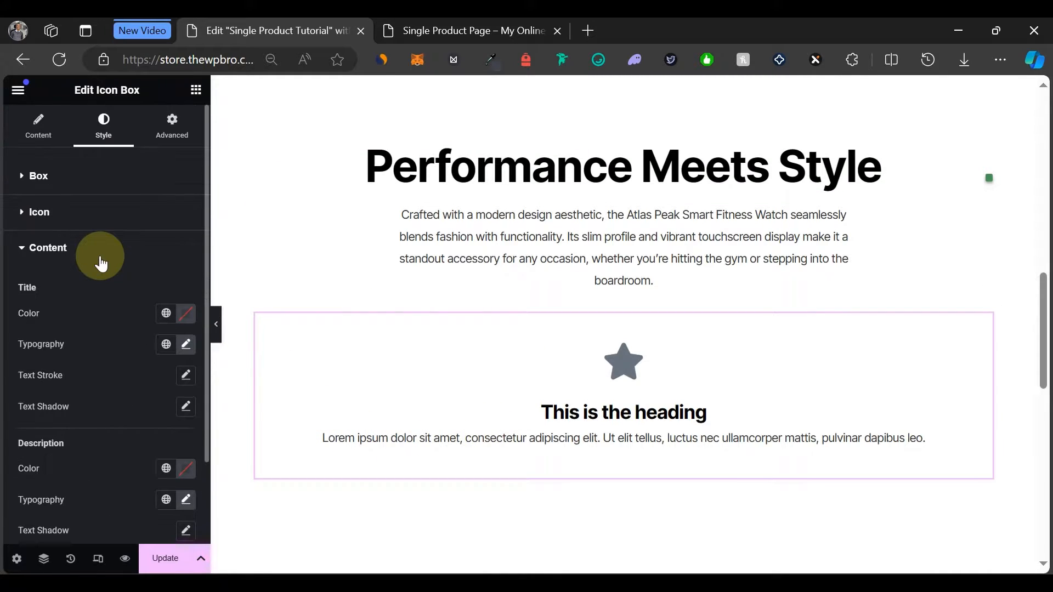
pyautogui.click(32, 137)
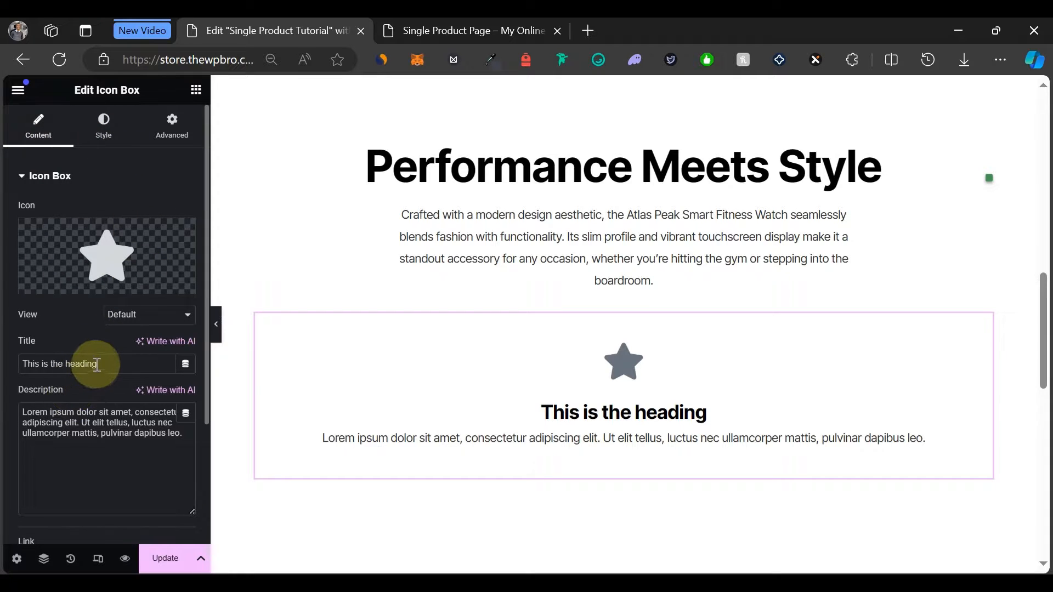
pyautogui.hotkey('ctrl', 'v')
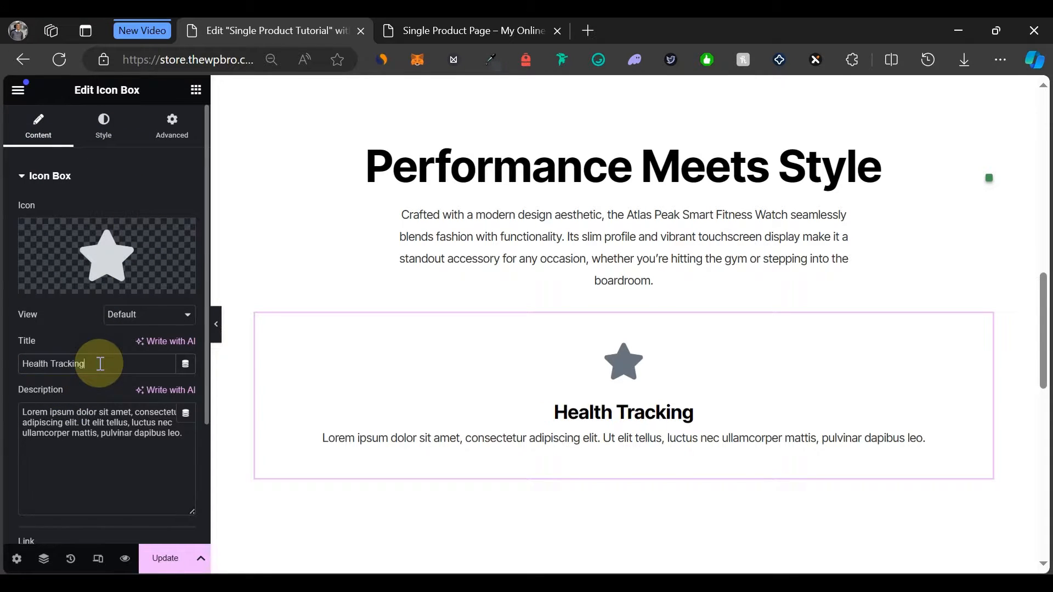
# Check the first card's icon on the example page and replace the star with the matching monitor icon from the ElementsKit Icon Pack.
pyautogui.click(423, 30)
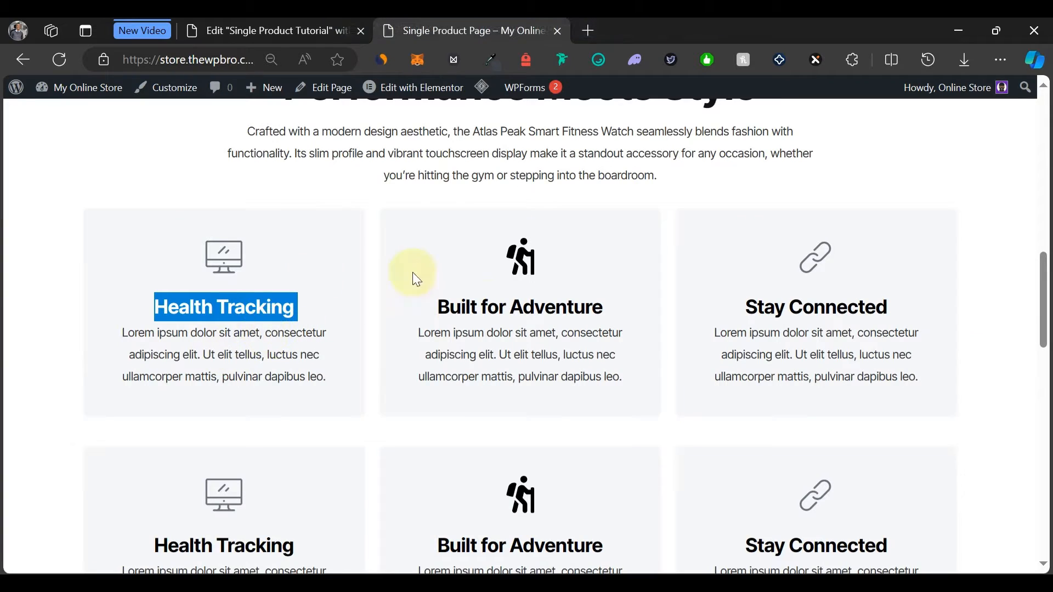
pyautogui.click(269, 31)
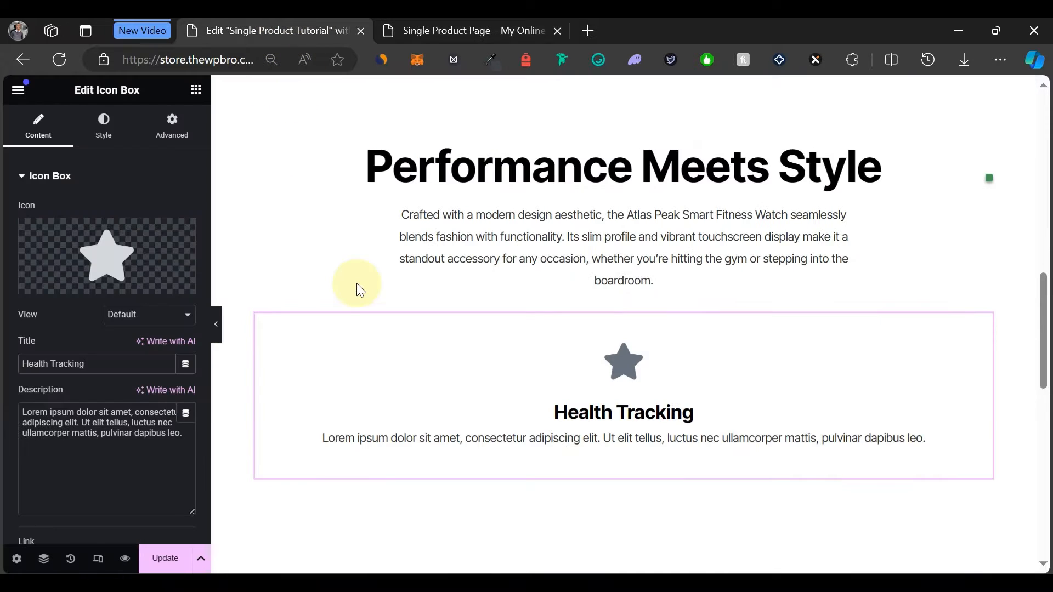
pyautogui.scroll(-1, 332, 393)
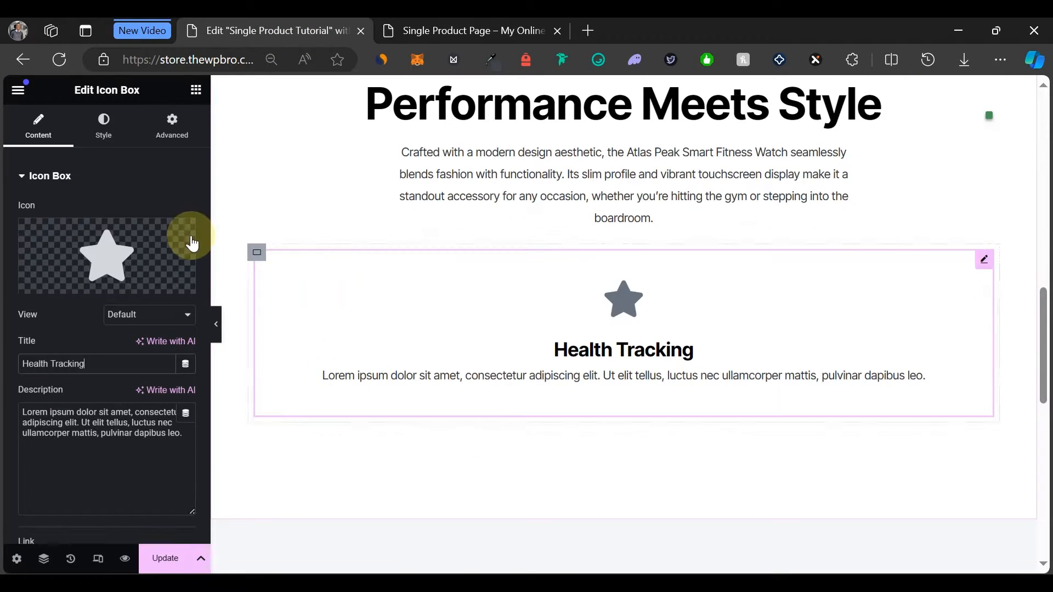
pyautogui.click(105, 258)
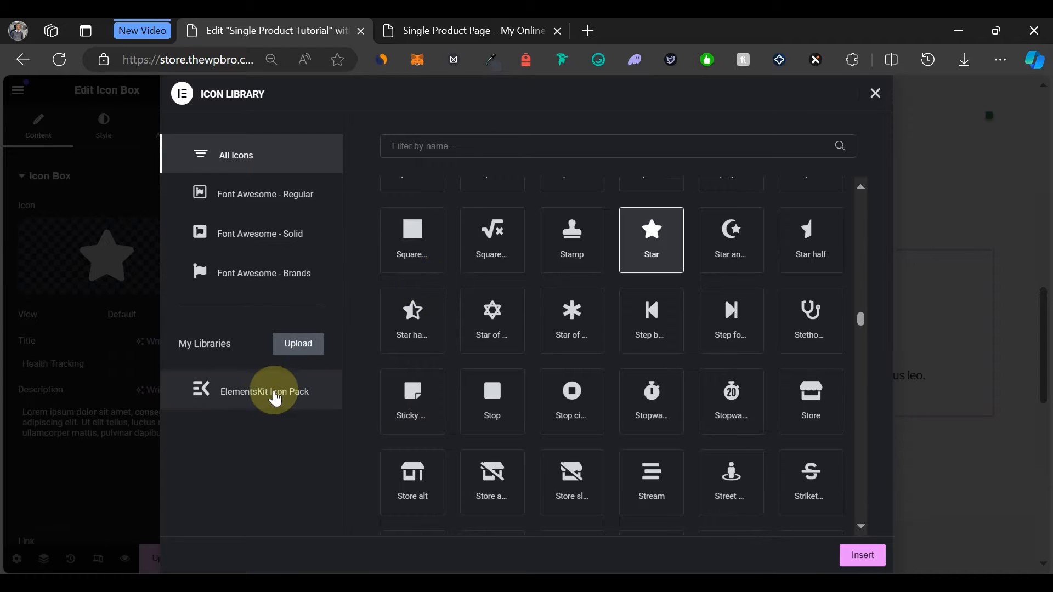
pyautogui.click(265, 398)
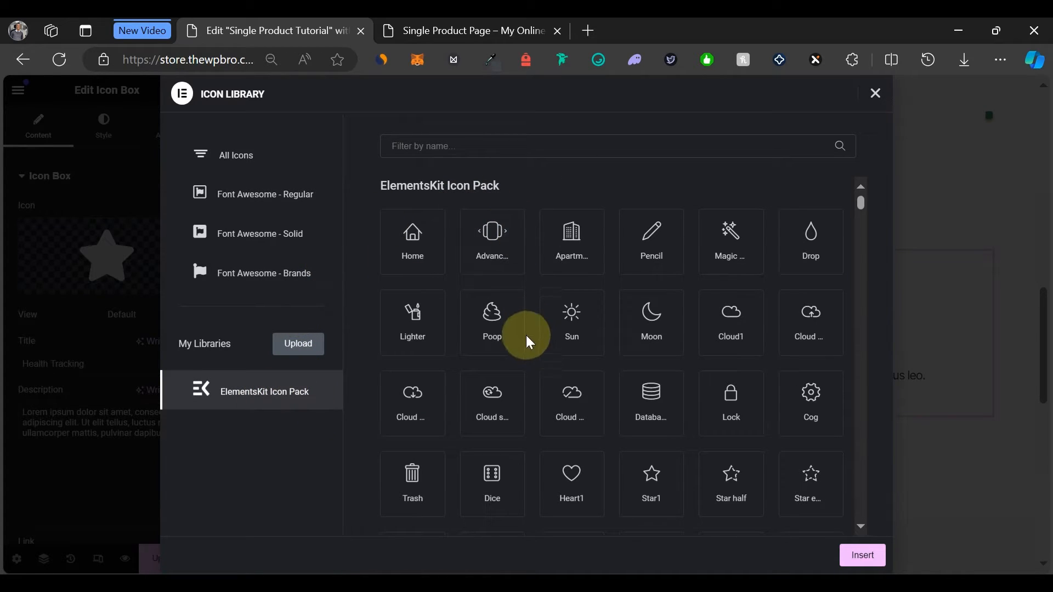
pyautogui.scroll(-3, 534, 418)
pyautogui.scroll(3, 534, 418)
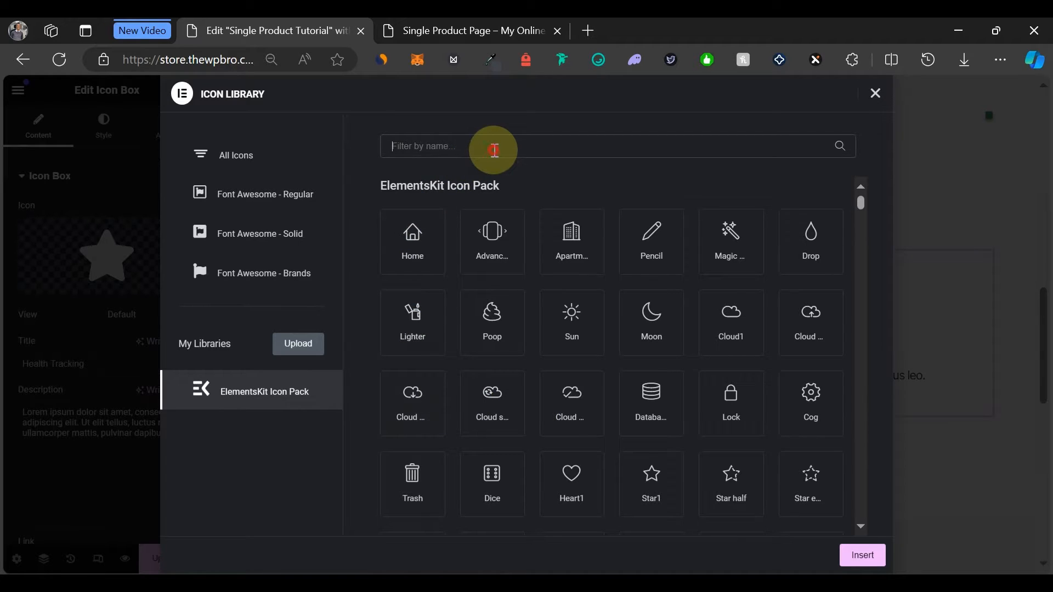
pyautogui.click(469, 30)
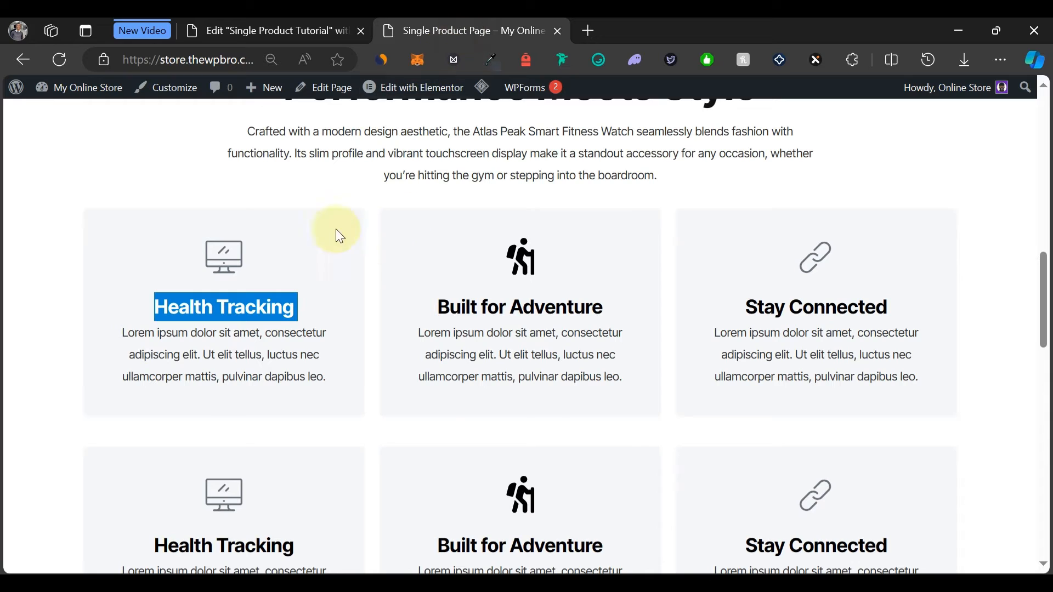
pyautogui.click(249, 31)
pyautogui.write('mo')
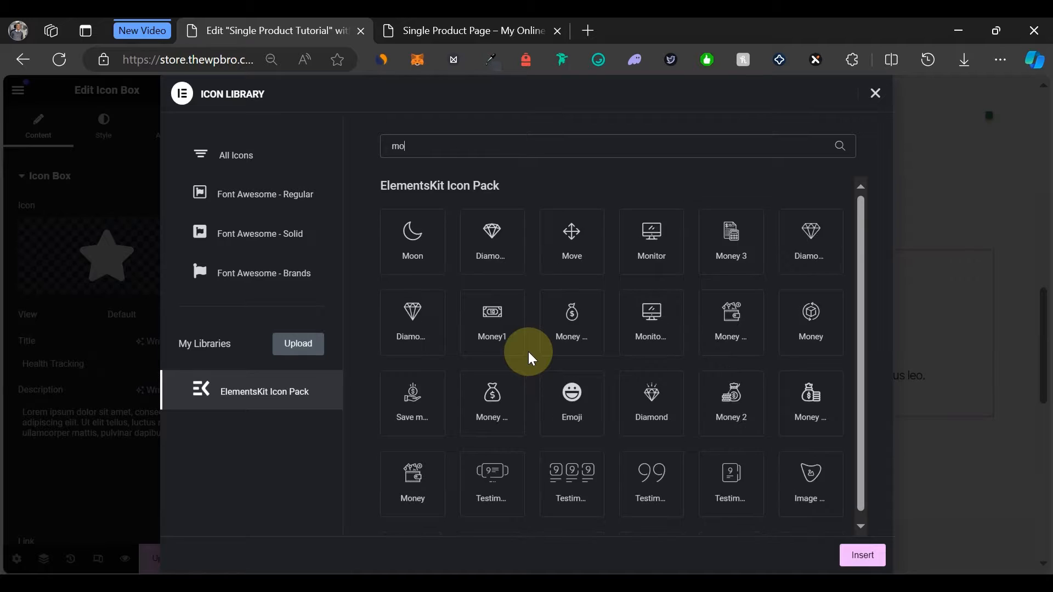
pyautogui.write('nito')
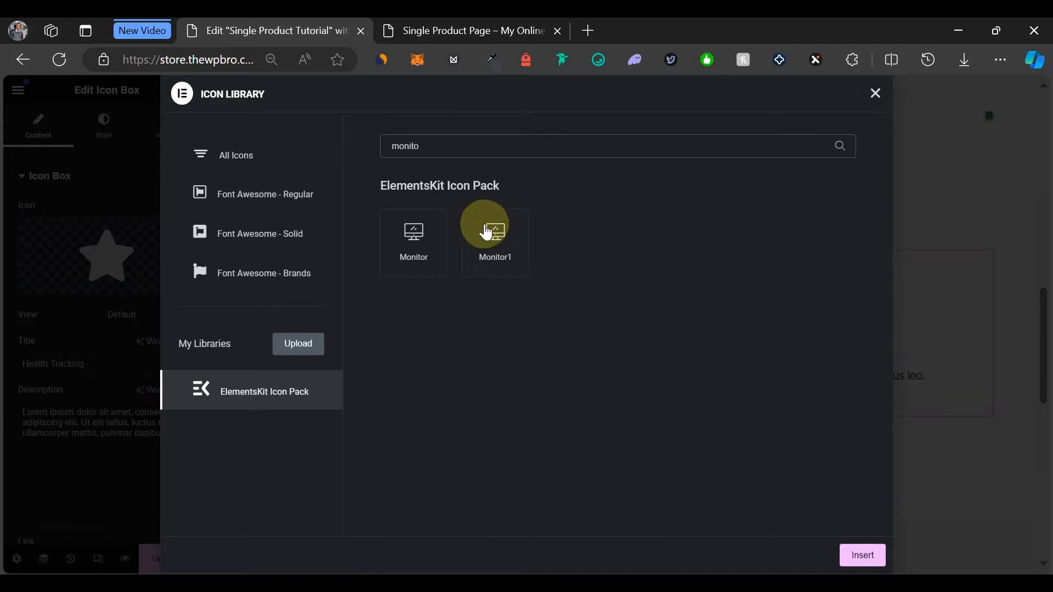
pyautogui.click(854, 551)
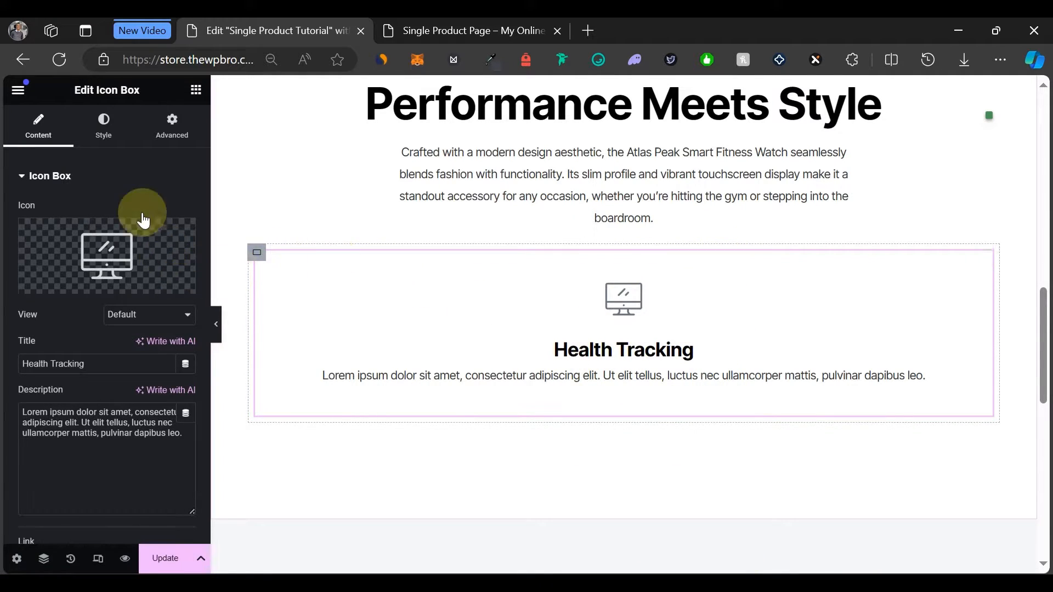
# Set the Health Tracking icon's primary color to black in its normal state.
pyautogui.click(116, 146)
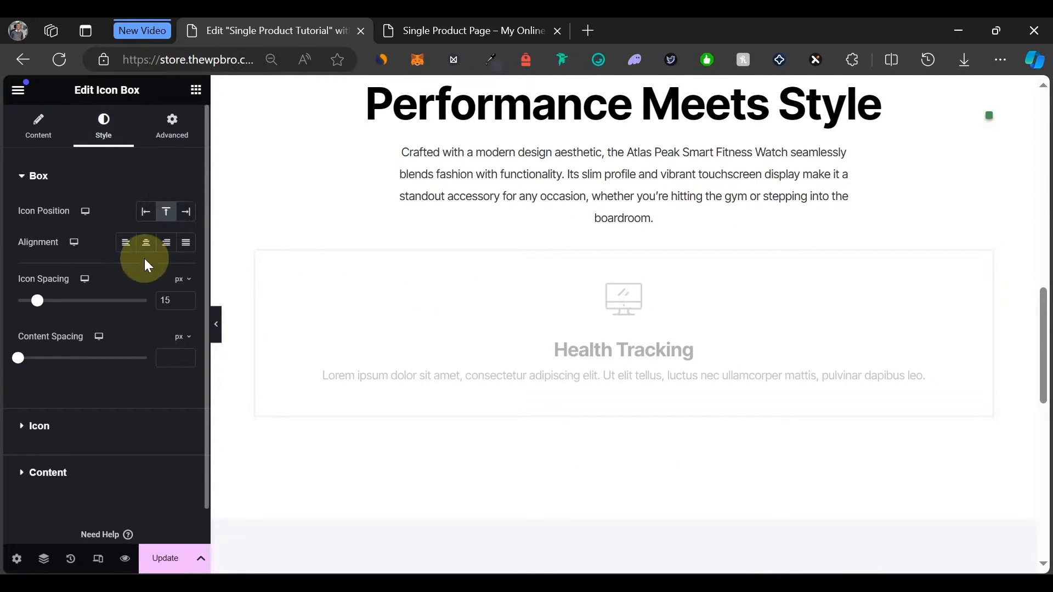
pyautogui.click(62, 434)
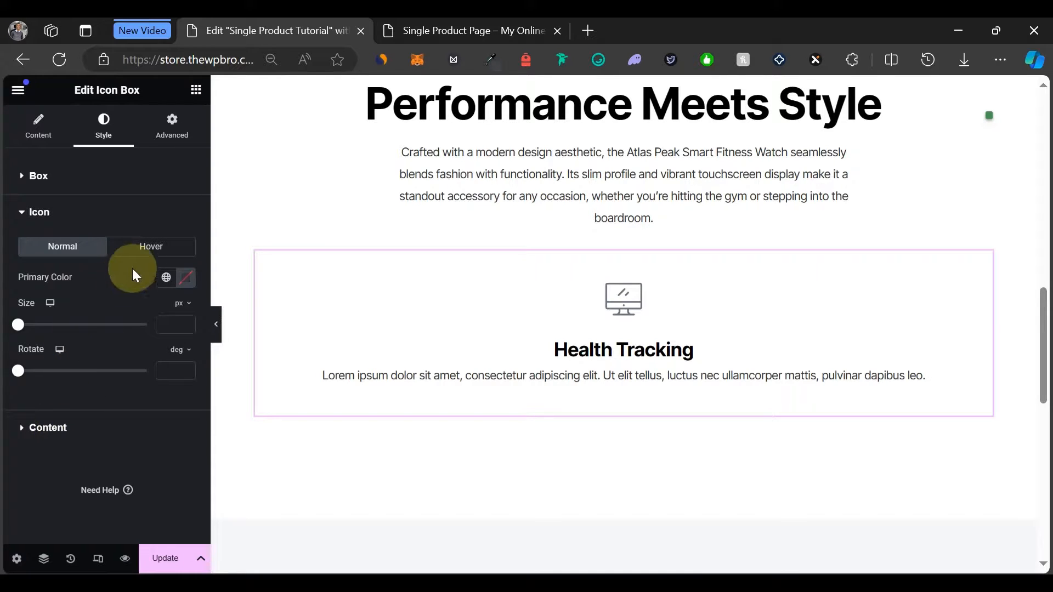
pyautogui.click(186, 278)
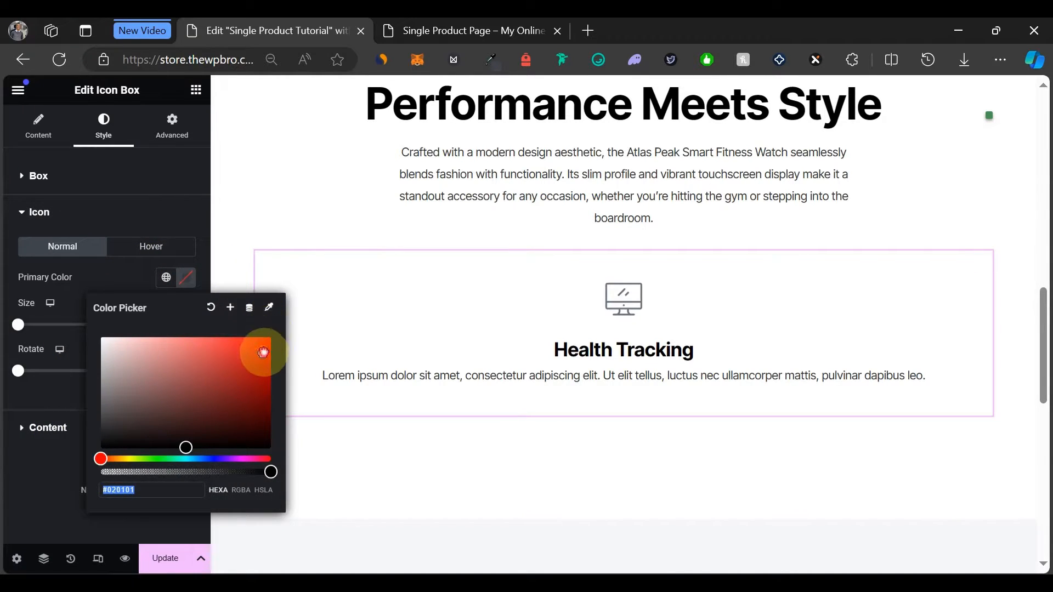
pyautogui.click(262, 353)
pyautogui.moveTo(263, 350); pyautogui.dragTo(208, 443)
pyautogui.click(47, 495)
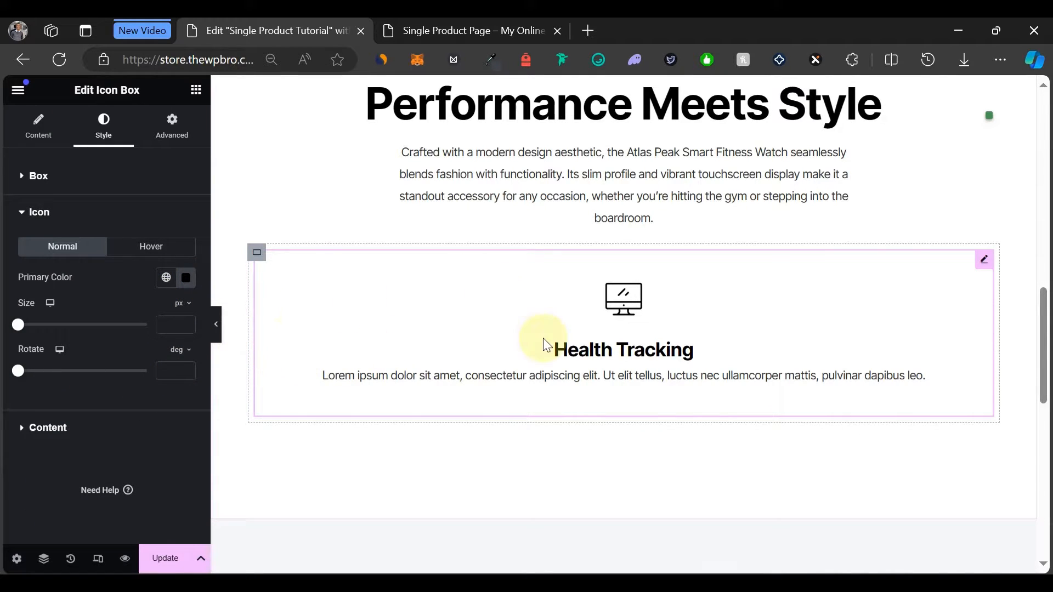
# Duplicate the Health Tracking icon box twice to make three feature cards in the container.
pyautogui.rightClick(801, 282)
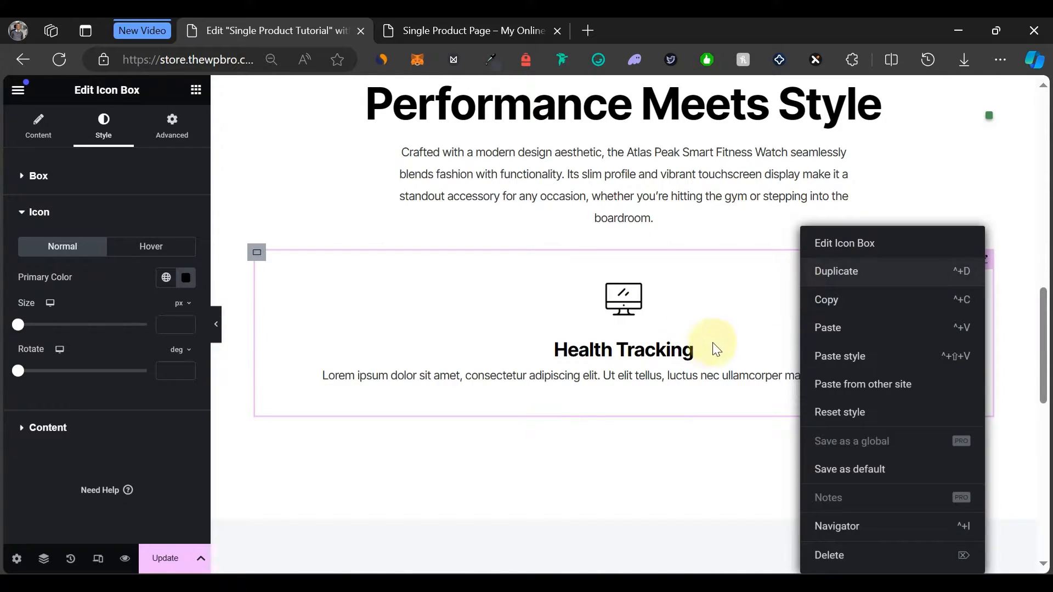
pyautogui.click(837, 272)
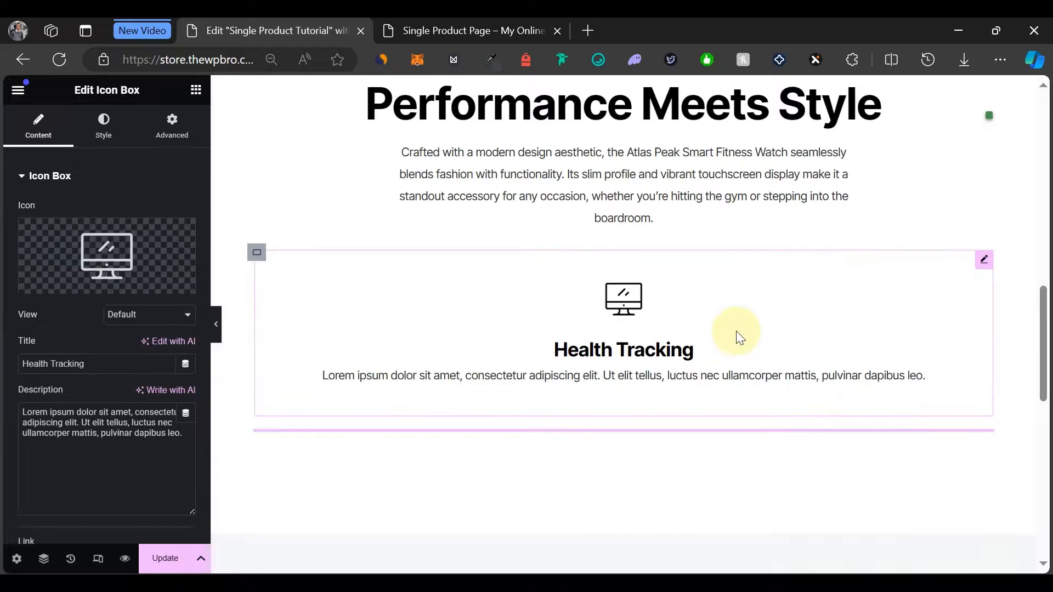
pyautogui.rightClick(736, 332)
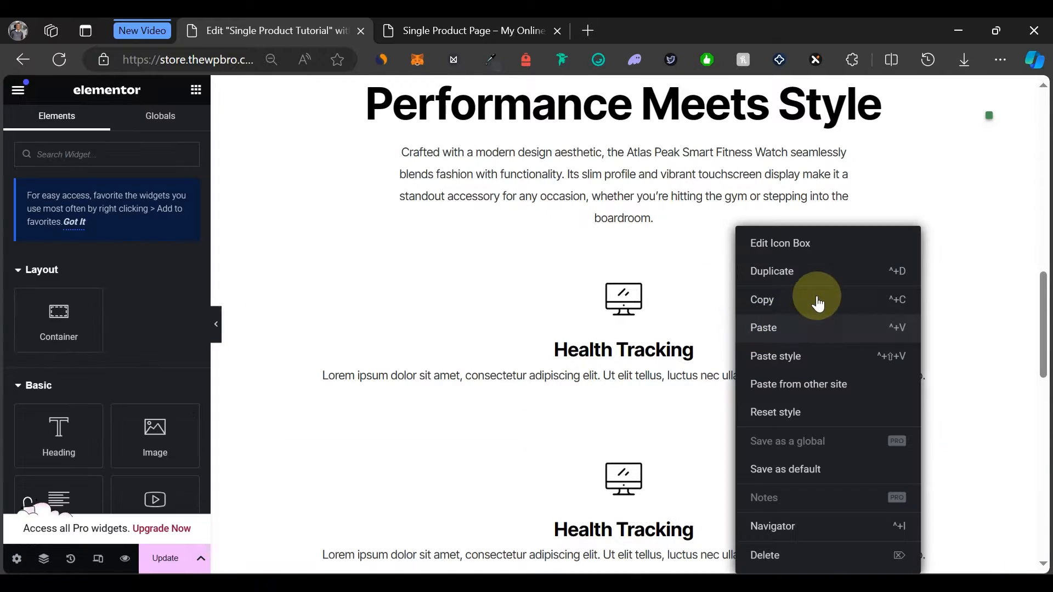
pyautogui.click(794, 276)
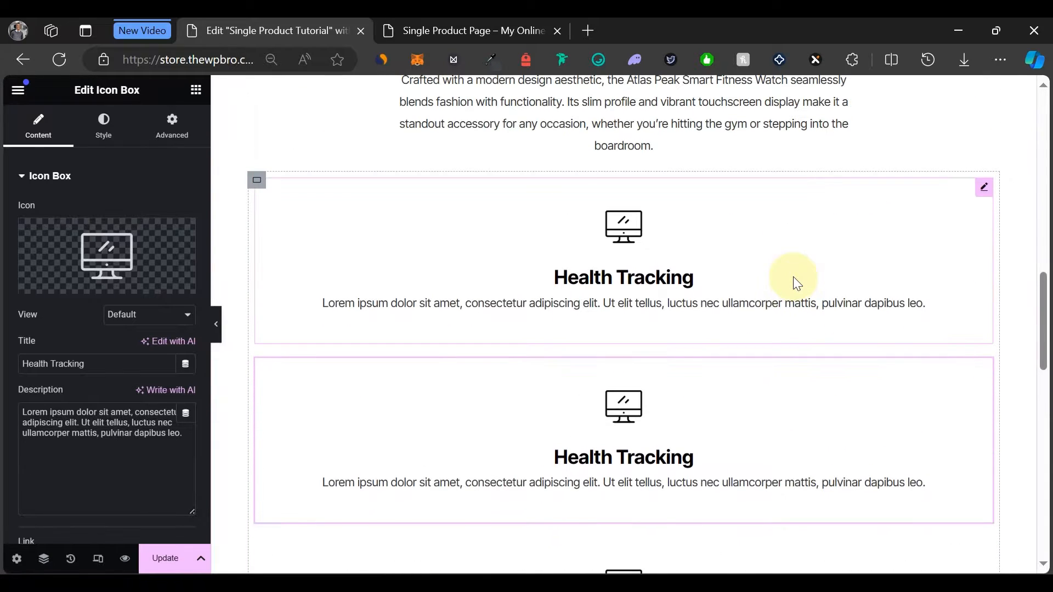
# Set the direction of the container holding the three icon boxes to row and preview the section at full width.
pyautogui.click(259, 182)
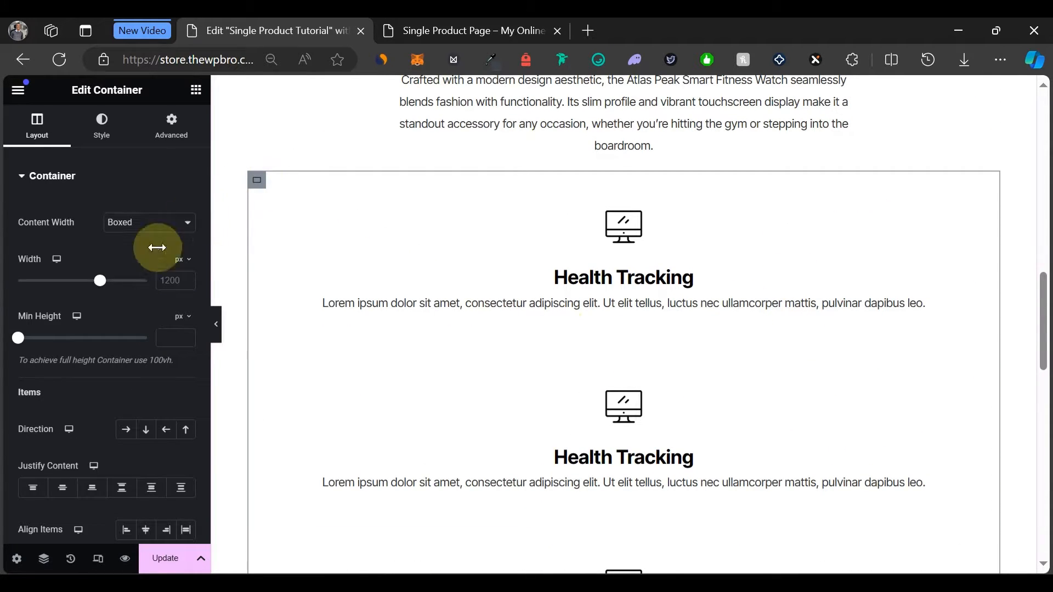
pyautogui.click(125, 431)
pyautogui.click(125, 433)
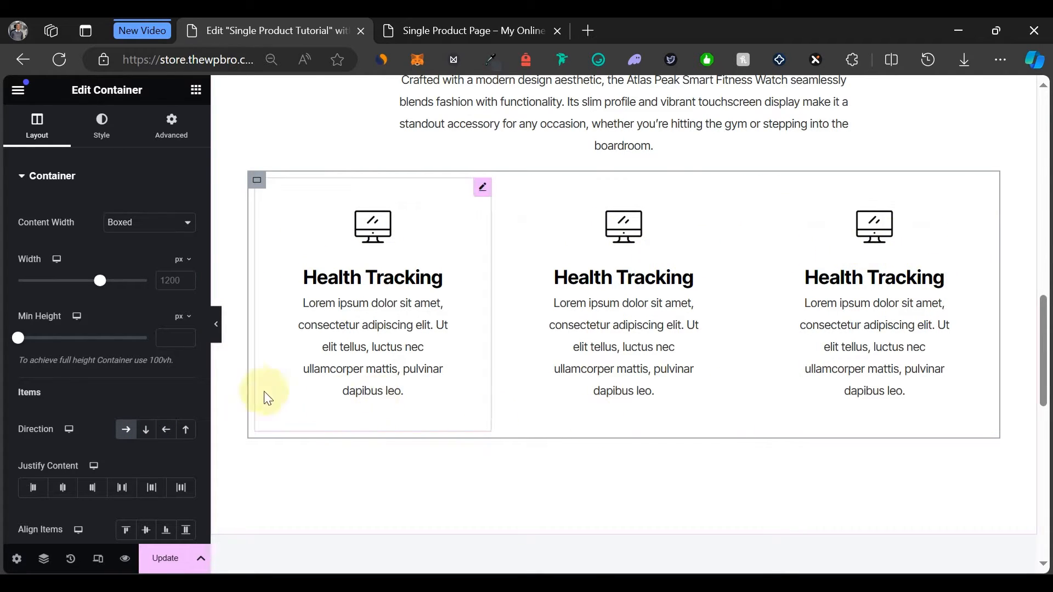
pyautogui.click(217, 326)
pyautogui.scroll(3, 516, 242)
pyautogui.scroll(-3, 516, 242)
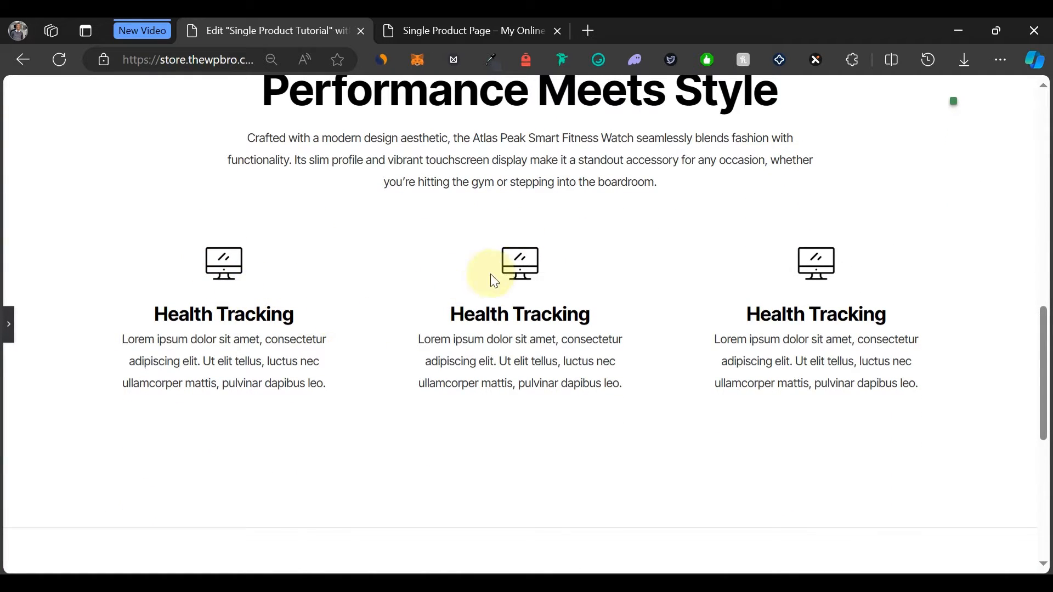
pyautogui.scroll(4, 291, 222)
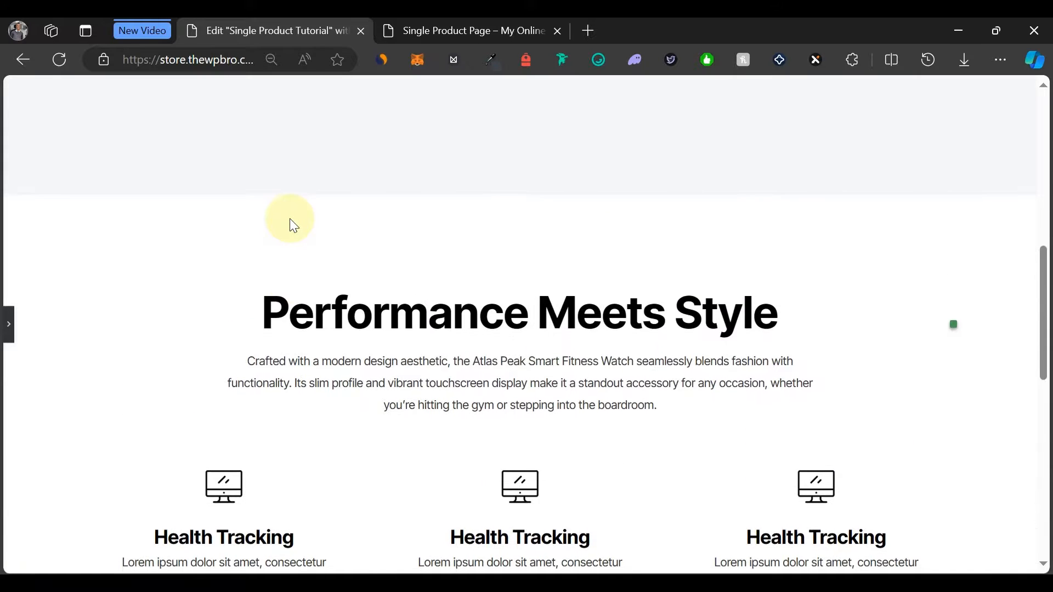
pyautogui.scroll(-3, 291, 222)
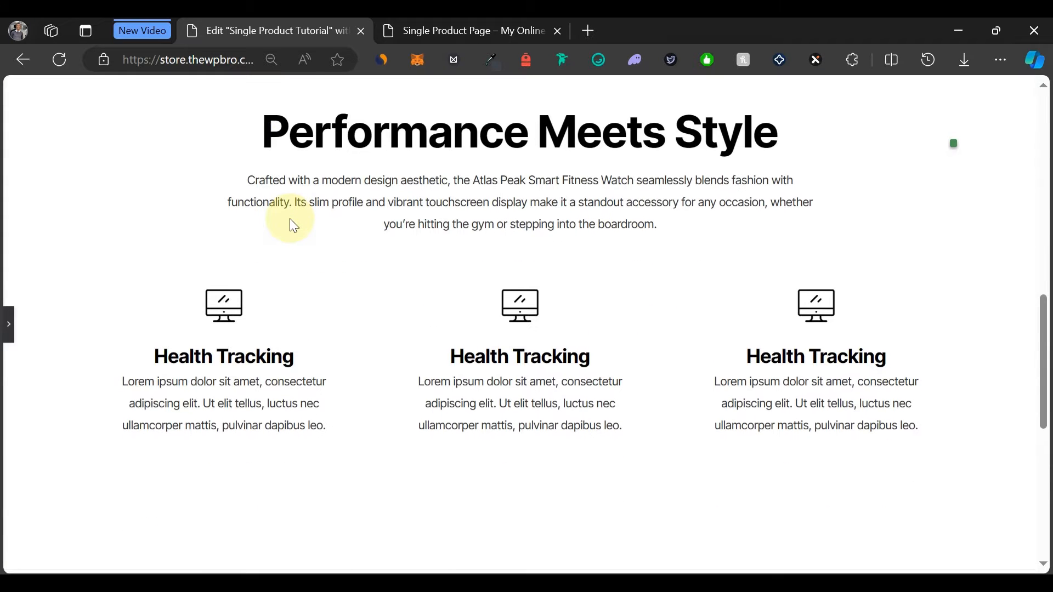
pyautogui.click(12, 321)
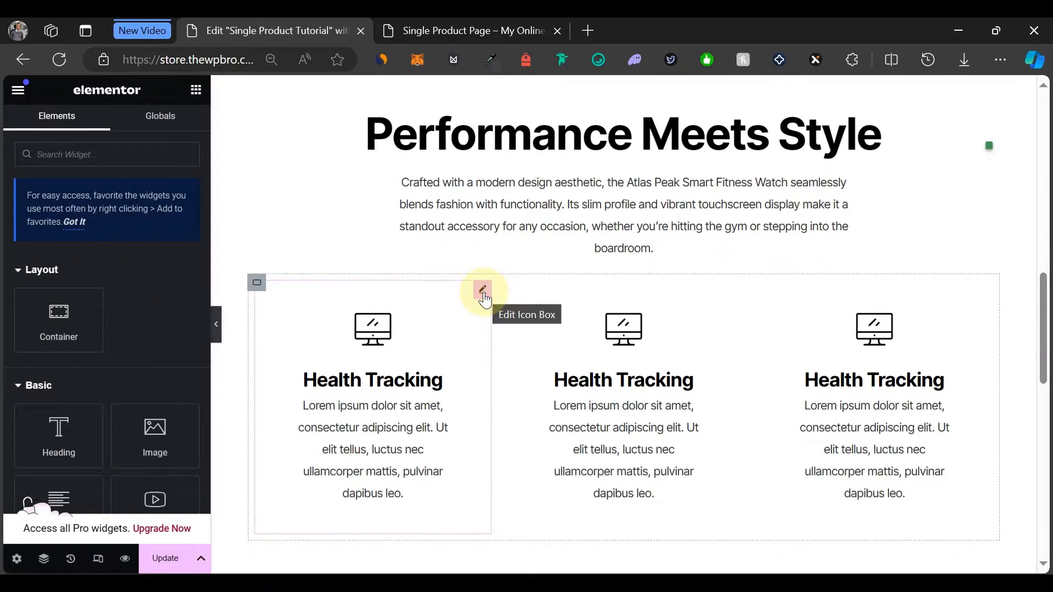
# Give the first icon box a classic background in the light grey global color and preview the section at full width.
pyautogui.click(483, 291)
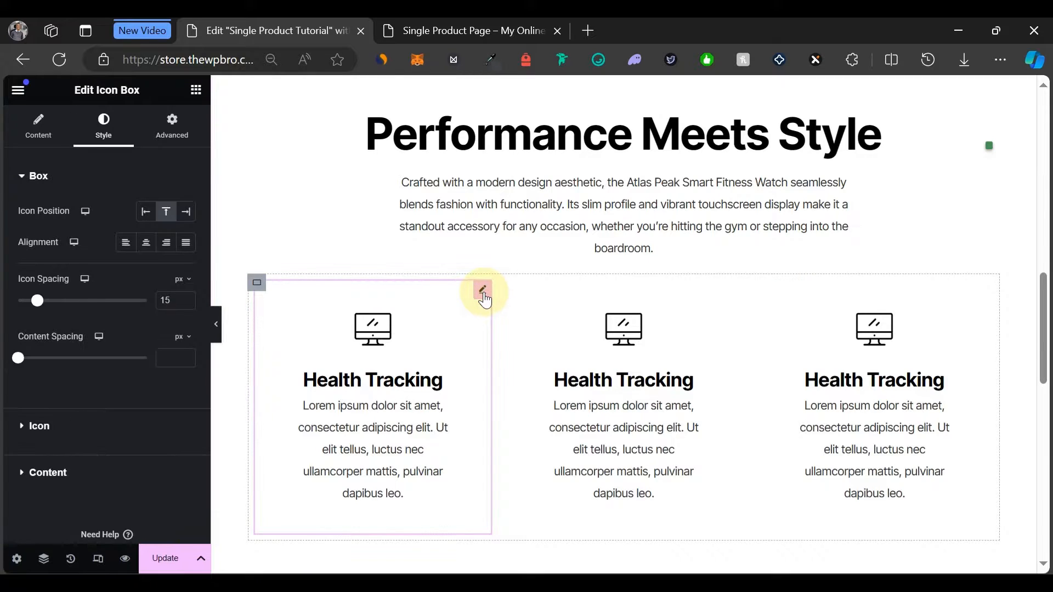
pyautogui.click(182, 144)
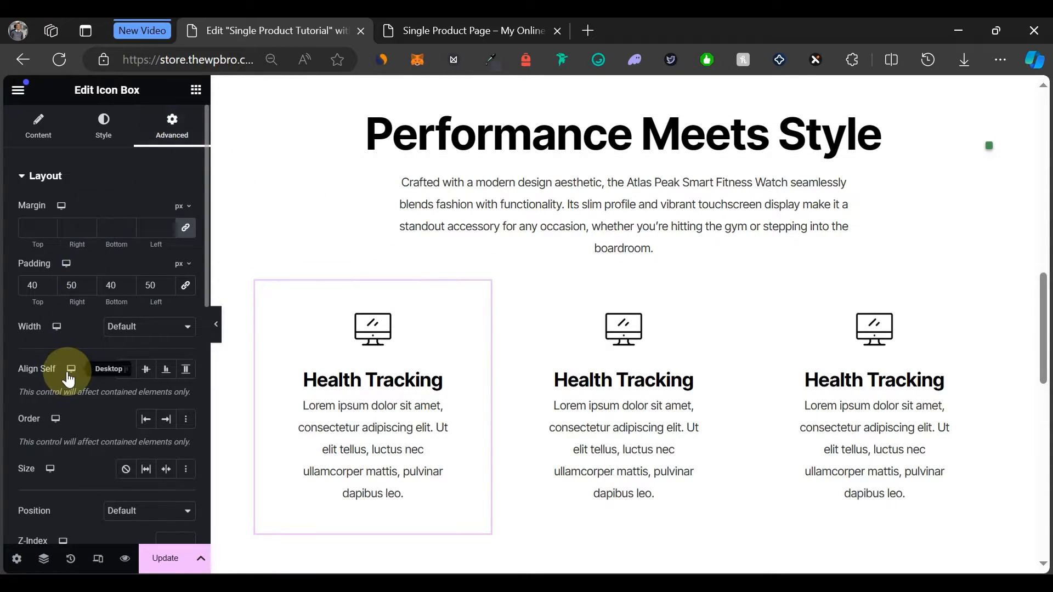
pyautogui.scroll(-5, 67, 371)
pyautogui.click(68, 459)
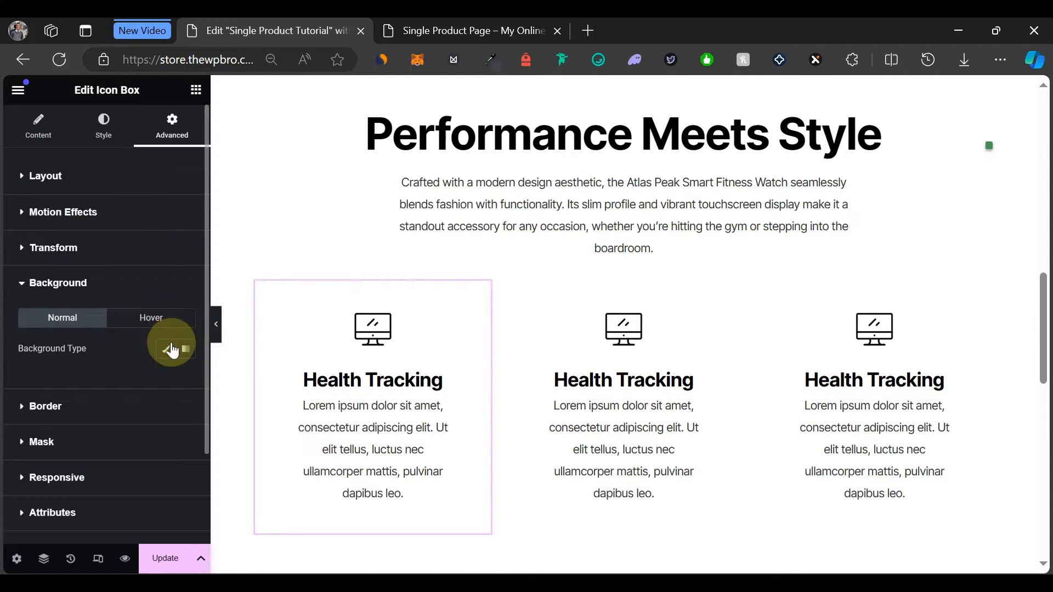
pyautogui.click(171, 350)
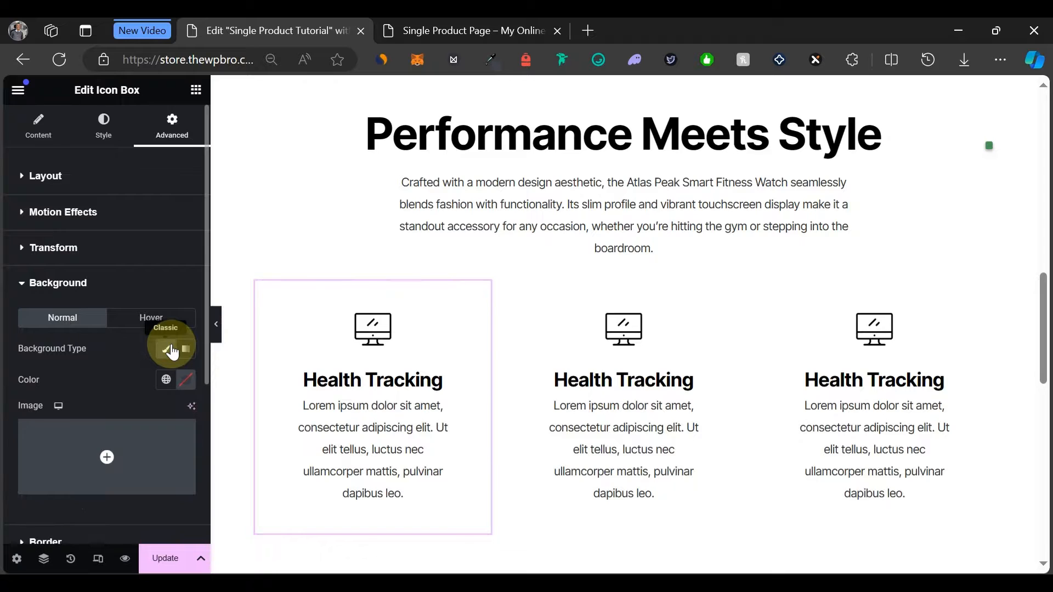
pyautogui.click(187, 380)
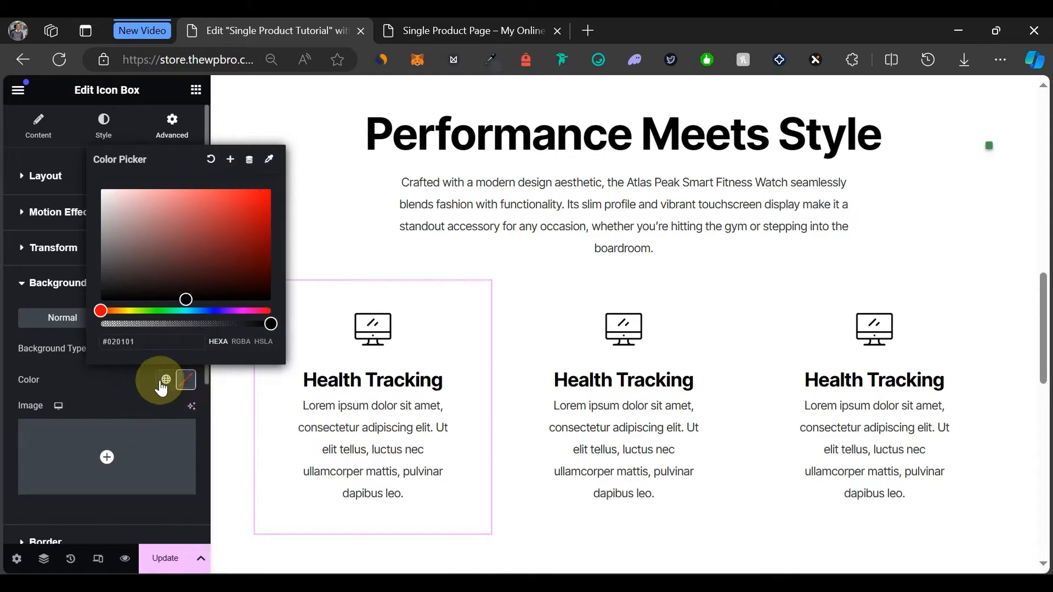
pyautogui.click(165, 382)
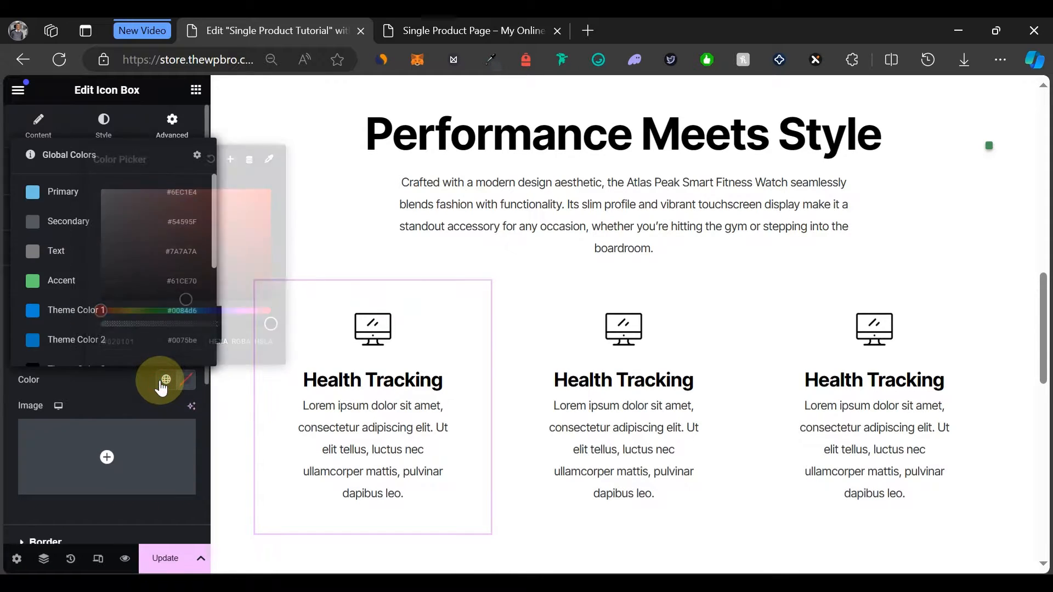
pyautogui.scroll(-3, 94, 253)
pyautogui.click(90, 262)
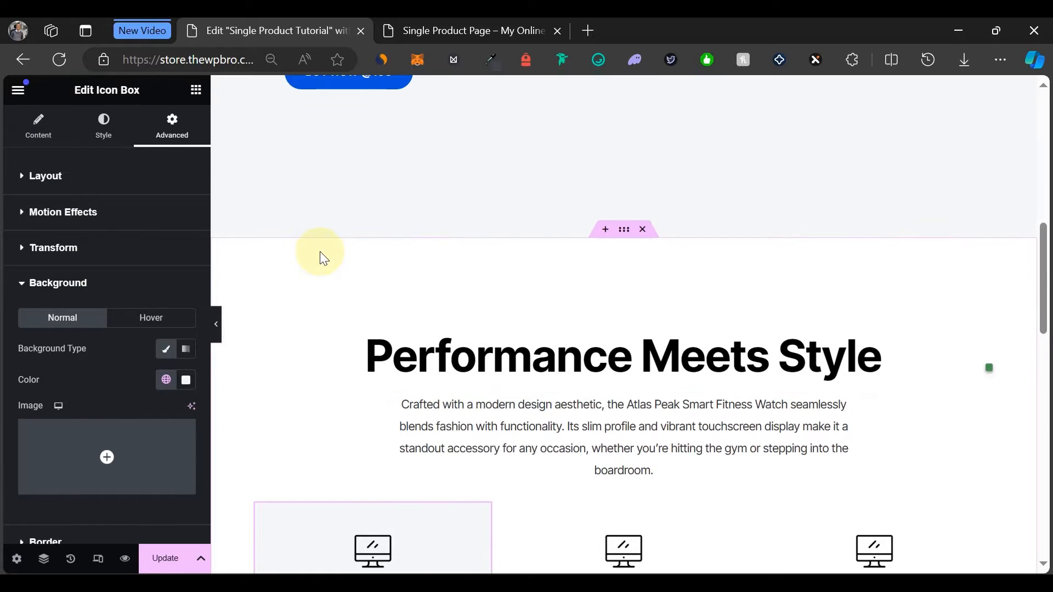
pyautogui.click(219, 320)
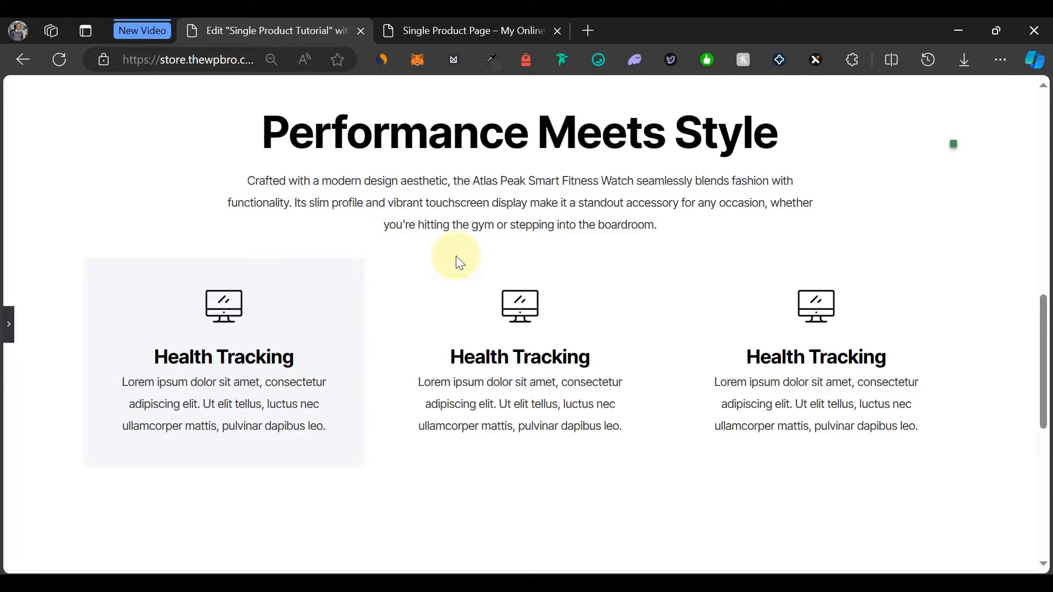
pyautogui.scroll(-3, 456, 256)
pyautogui.scroll(2, 455, 256)
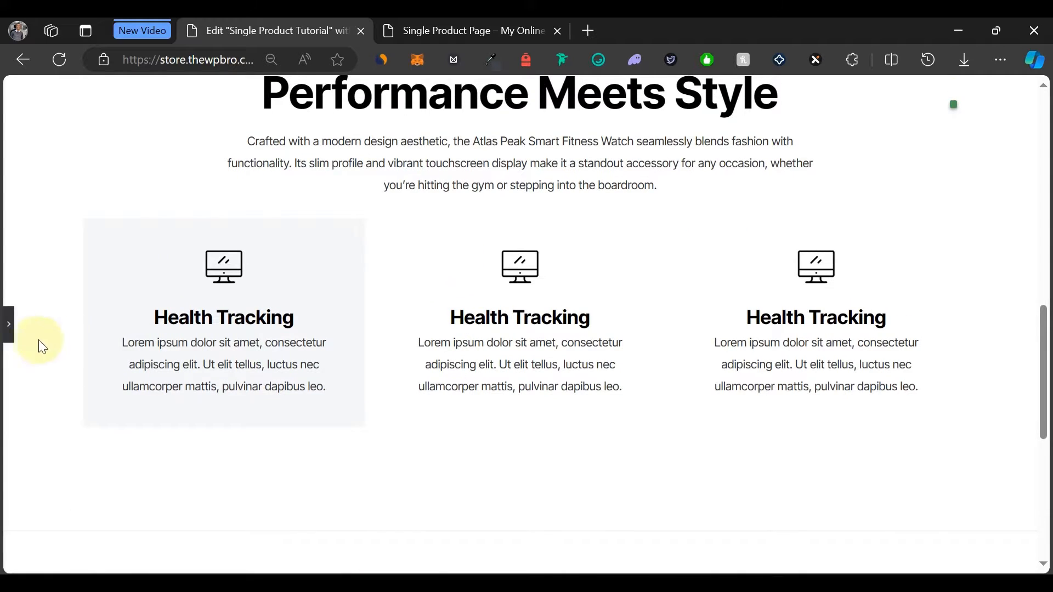
pyautogui.click(7, 325)
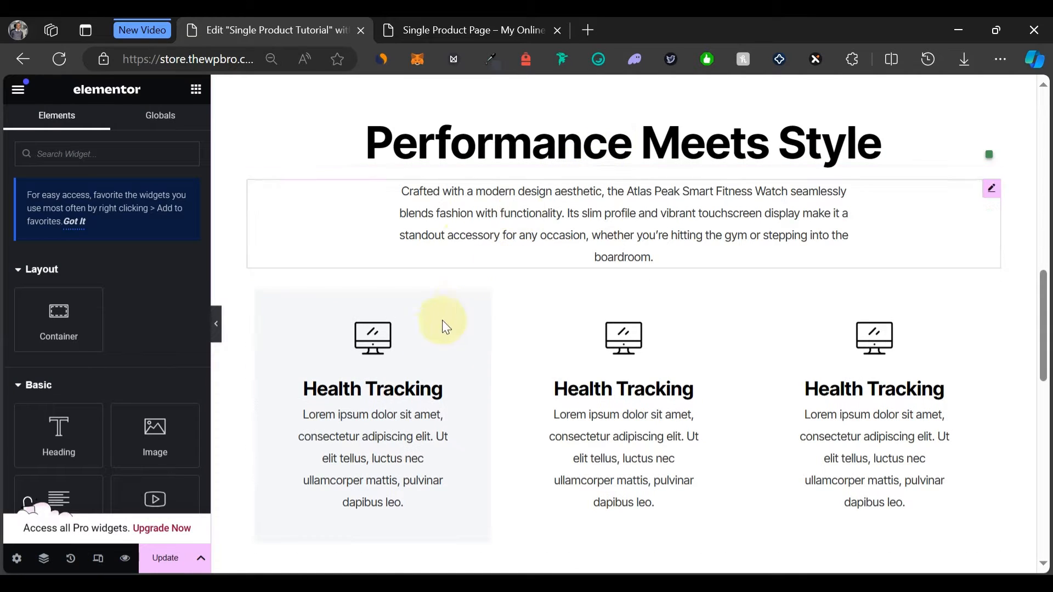
# Copy the first icon box and paste its style onto the second and third icon boxes.
pyautogui.rightClick(409, 351)
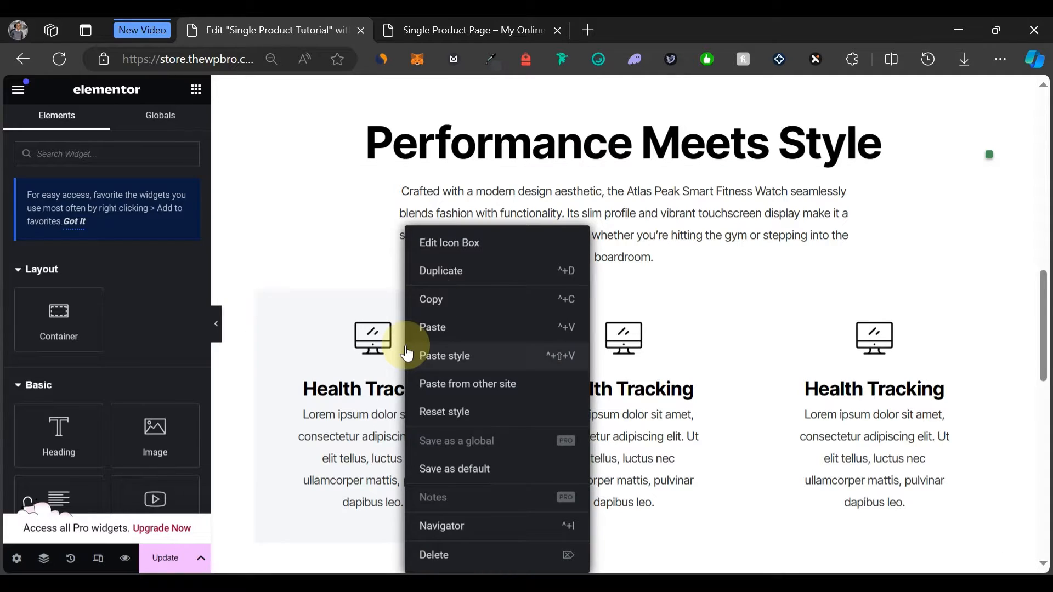
pyautogui.click(468, 301)
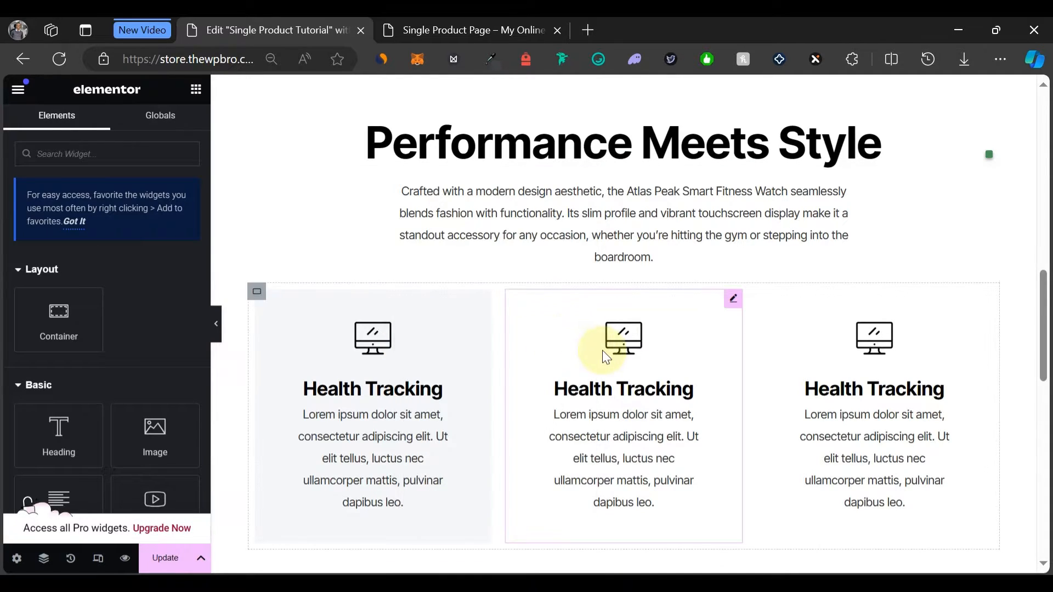
pyautogui.rightClick(605, 357)
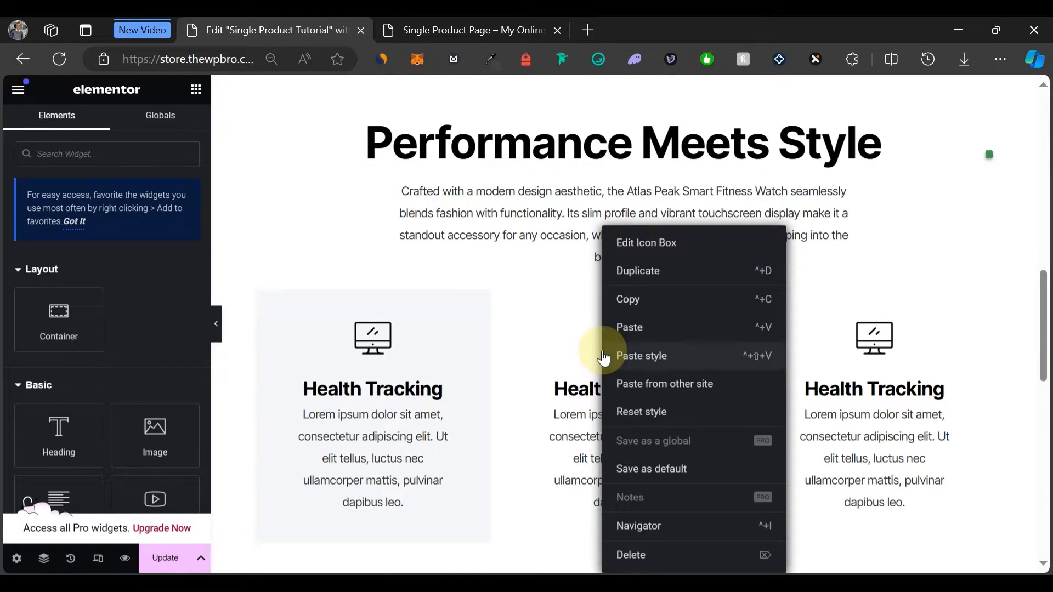
pyautogui.click(706, 363)
pyautogui.rightClick(874, 337)
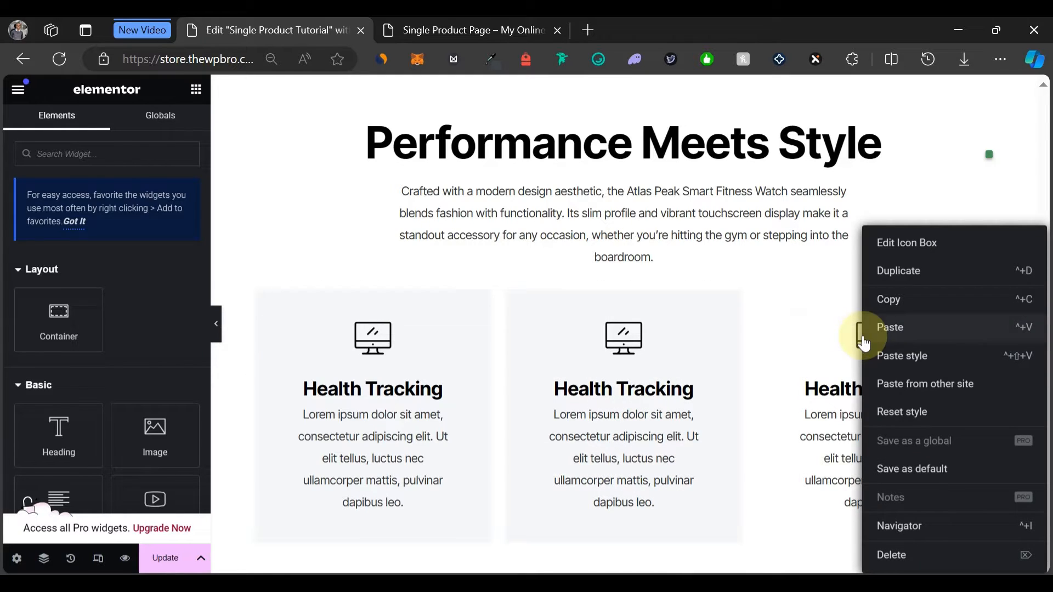
pyautogui.click(920, 351)
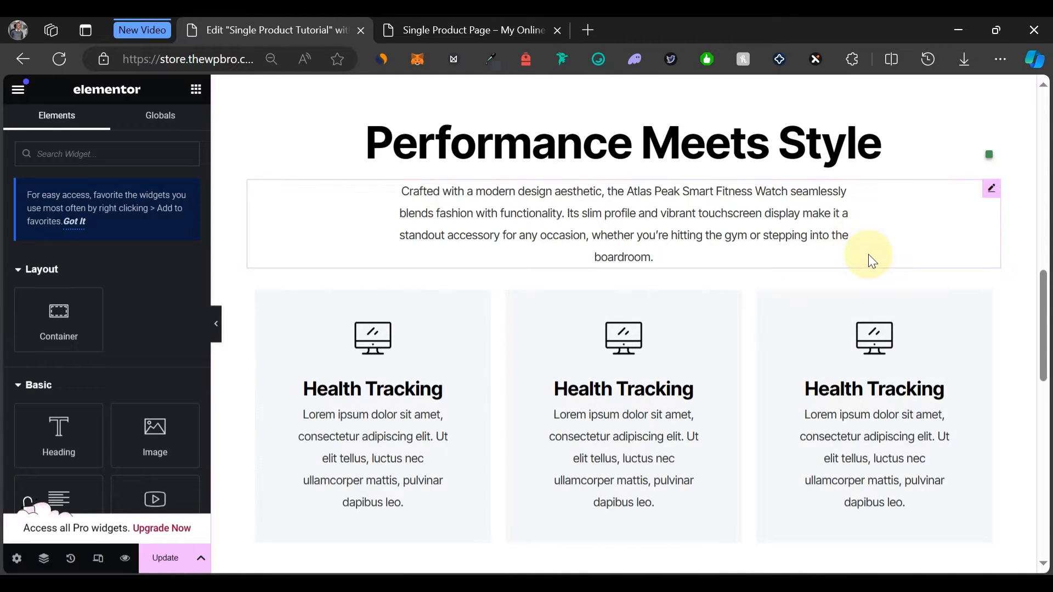
pyautogui.scroll(-3, 862, 257)
pyautogui.scroll(1, 868, 255)
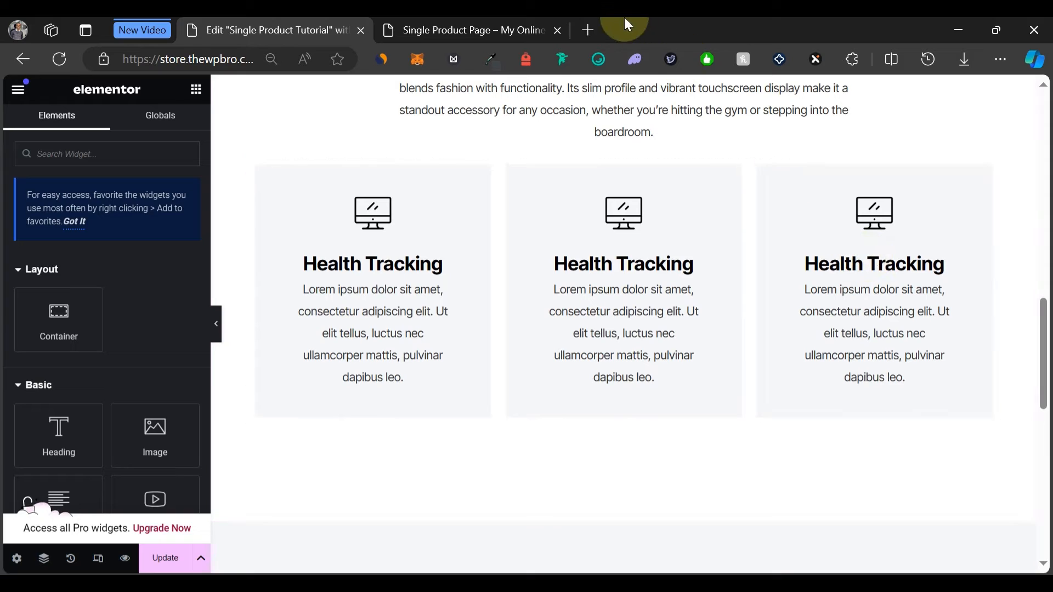
# Check the feature card rows on the example page and duplicate the container holding the three icon boxes to add a second row.
pyautogui.click(480, 24)
pyautogui.scroll(-4, 424, 286)
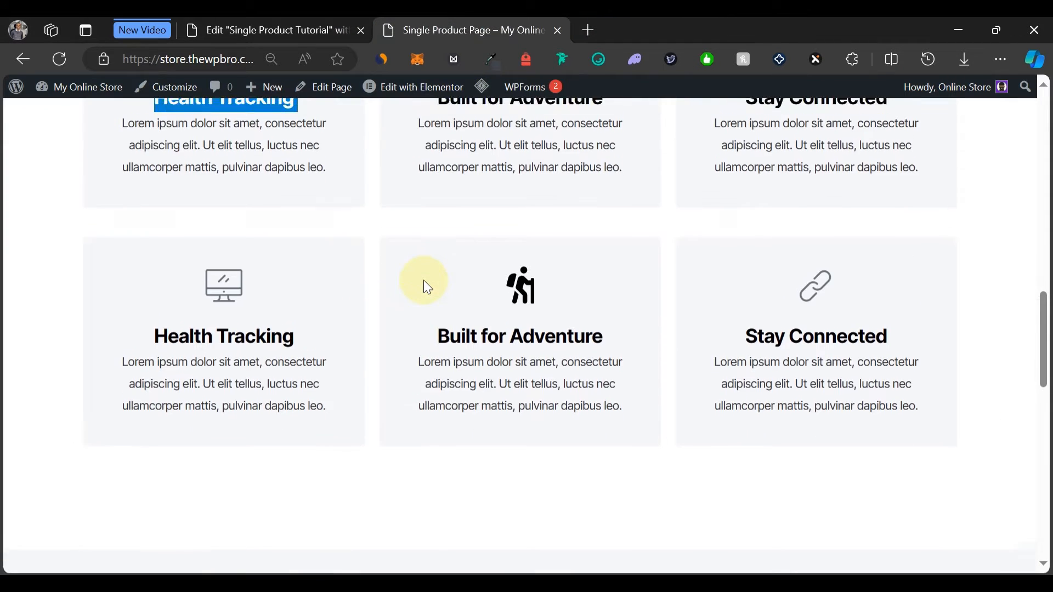
pyautogui.scroll(2, 424, 285)
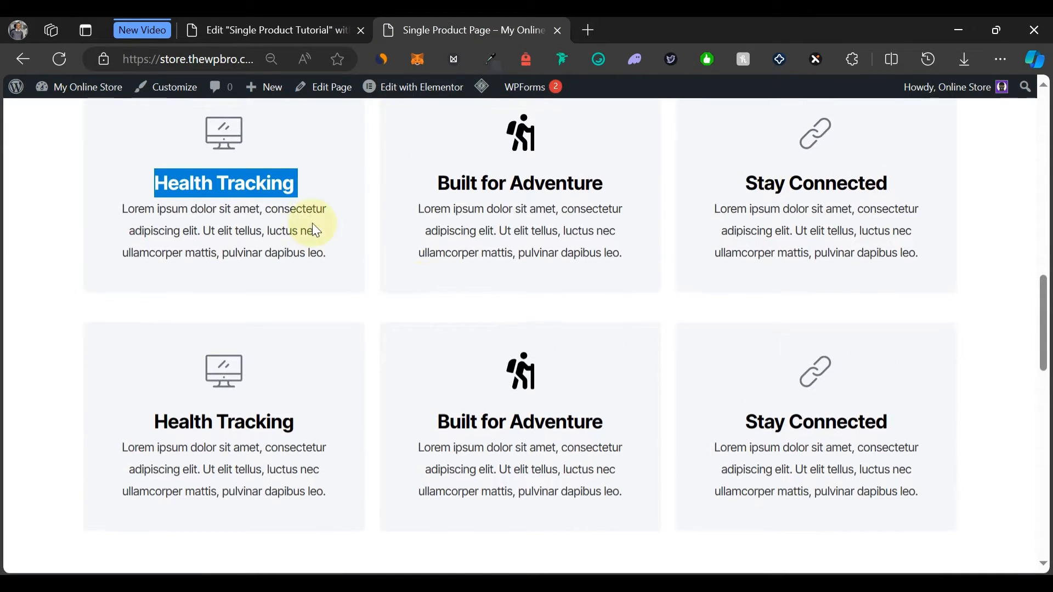
pyautogui.click(233, 36)
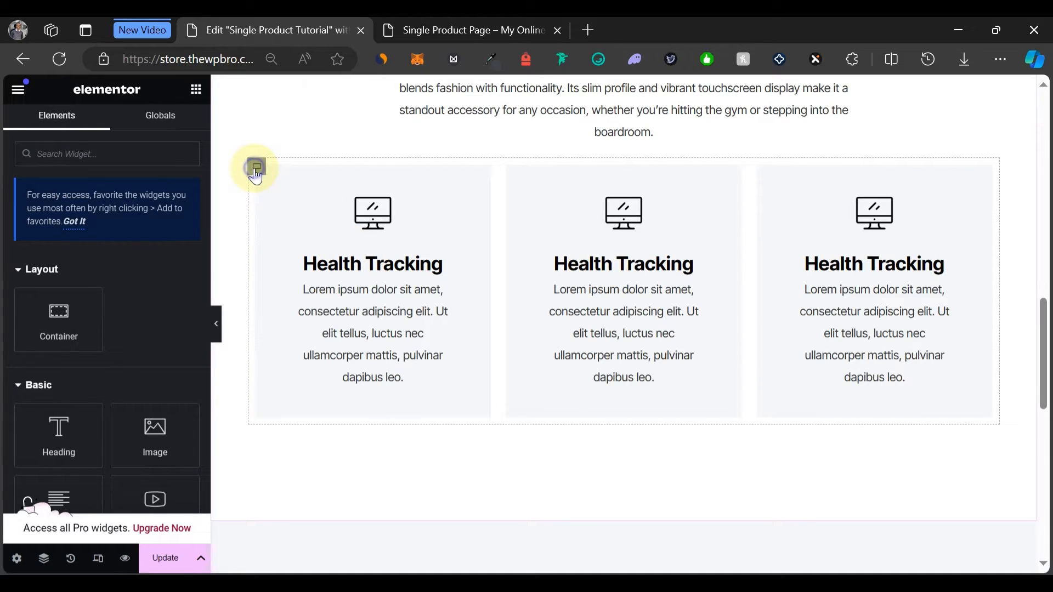
pyautogui.rightClick(256, 176)
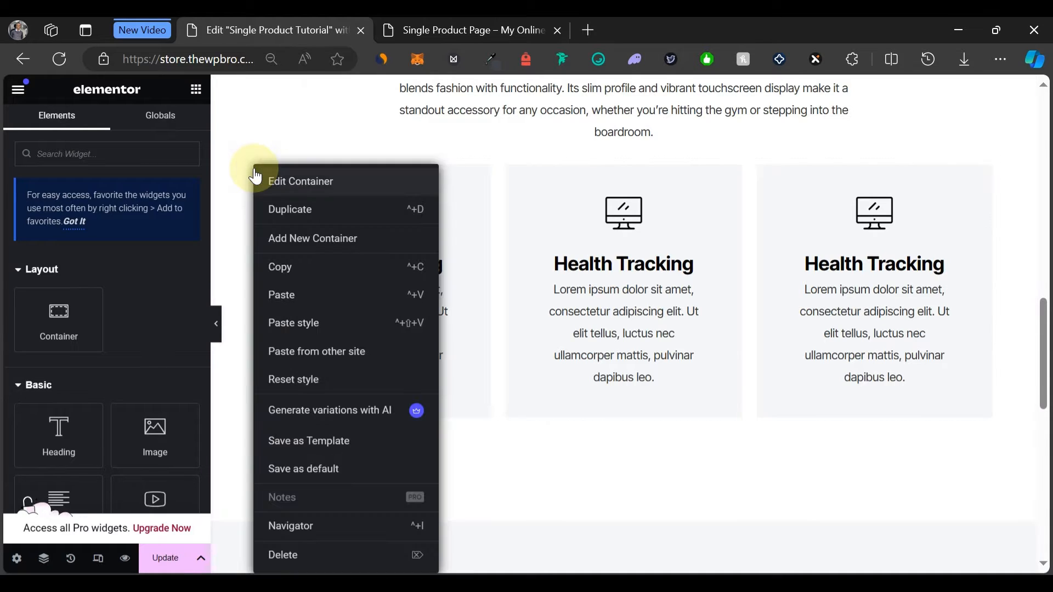
pyautogui.click(324, 220)
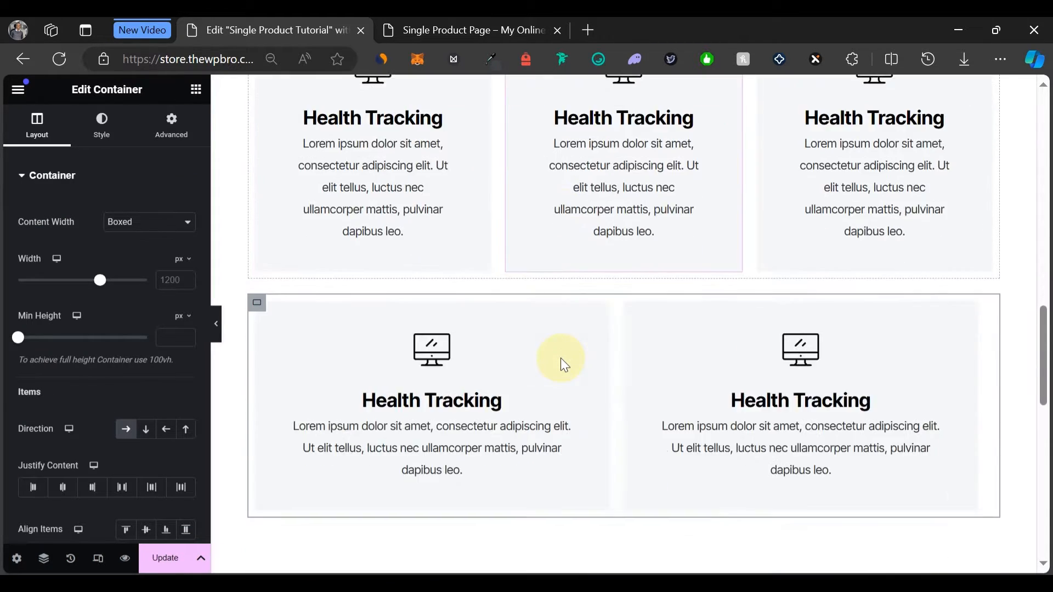
# Compare the two feature card rows with the example page, including the "Hurry, Take the Next Step." section below its cards.
pyautogui.scroll(5, 561, 360)
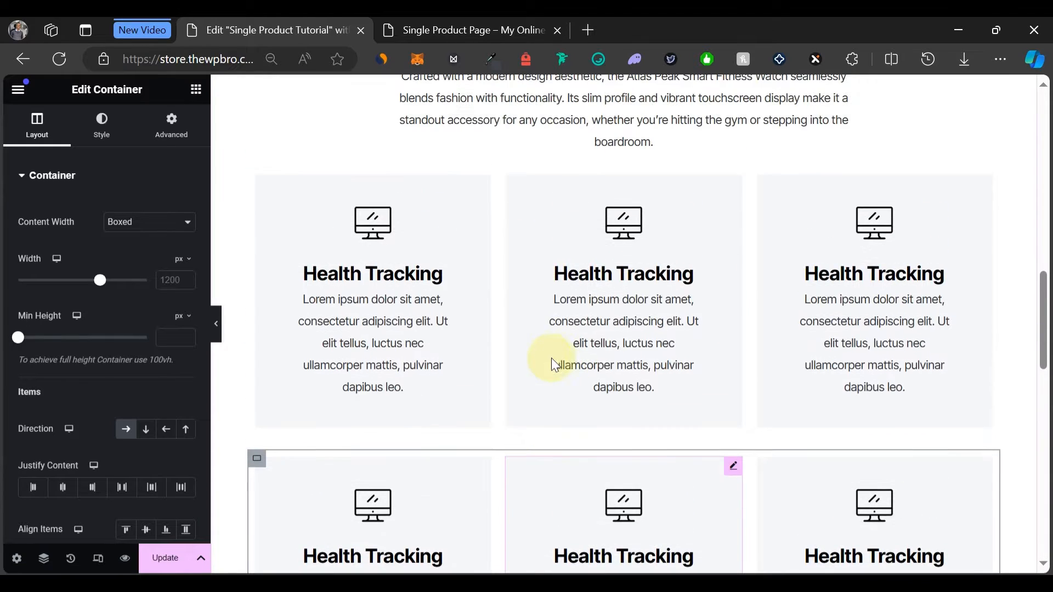
pyautogui.scroll(-8, 598, 391)
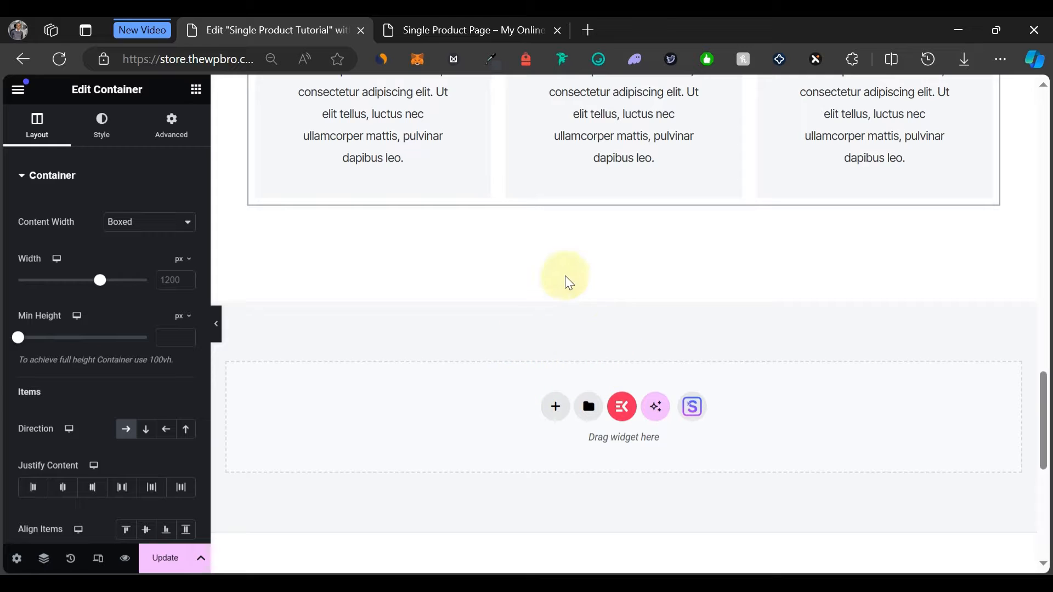
pyautogui.click(430, 31)
pyautogui.scroll(-8, 486, 314)
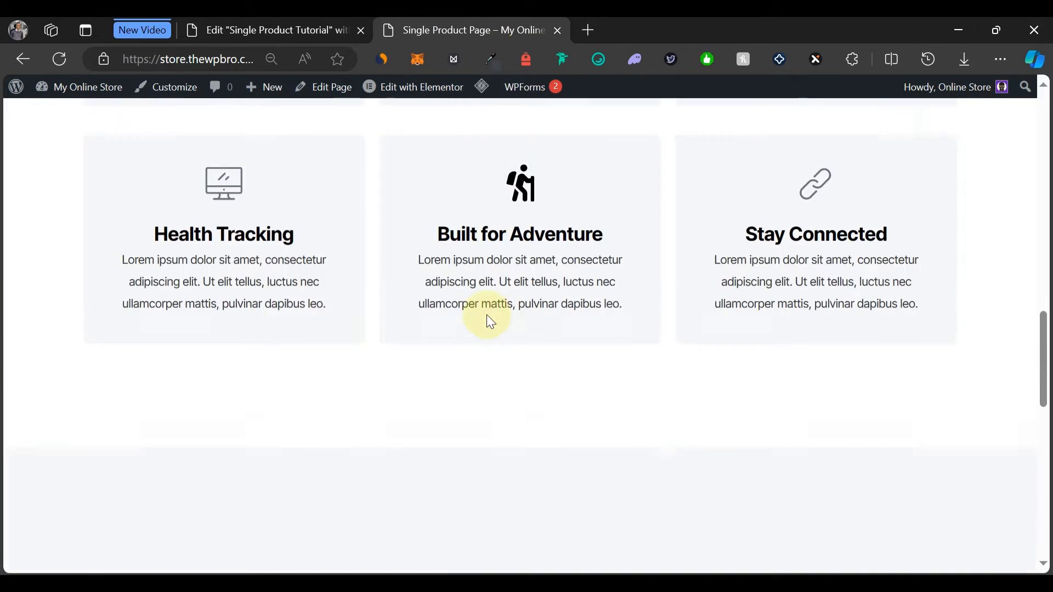
pyautogui.scroll(-5, 486, 314)
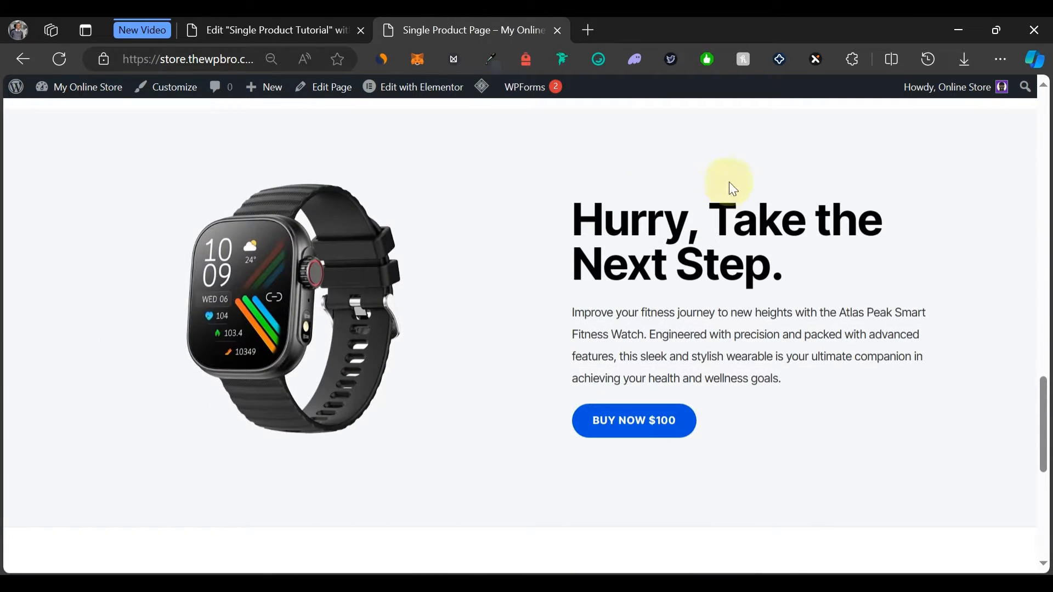
pyautogui.scroll(5, 588, 253)
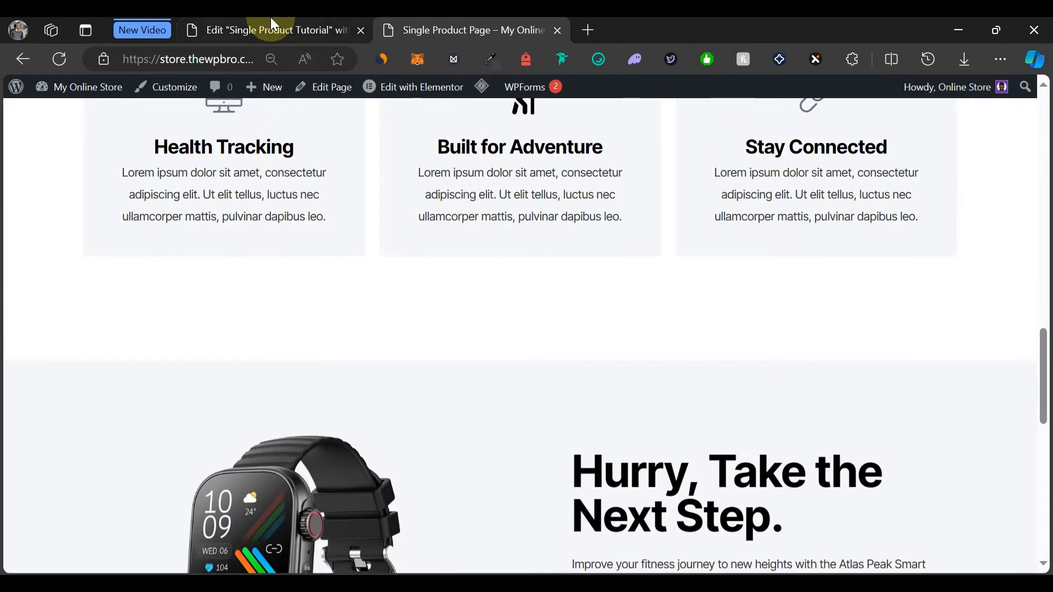
# Return to the page editor, switch it to the tablet preview and review the layout from the hero section to the feature cards.
pyautogui.click(271, 22)
pyautogui.scroll(15, 541, 372)
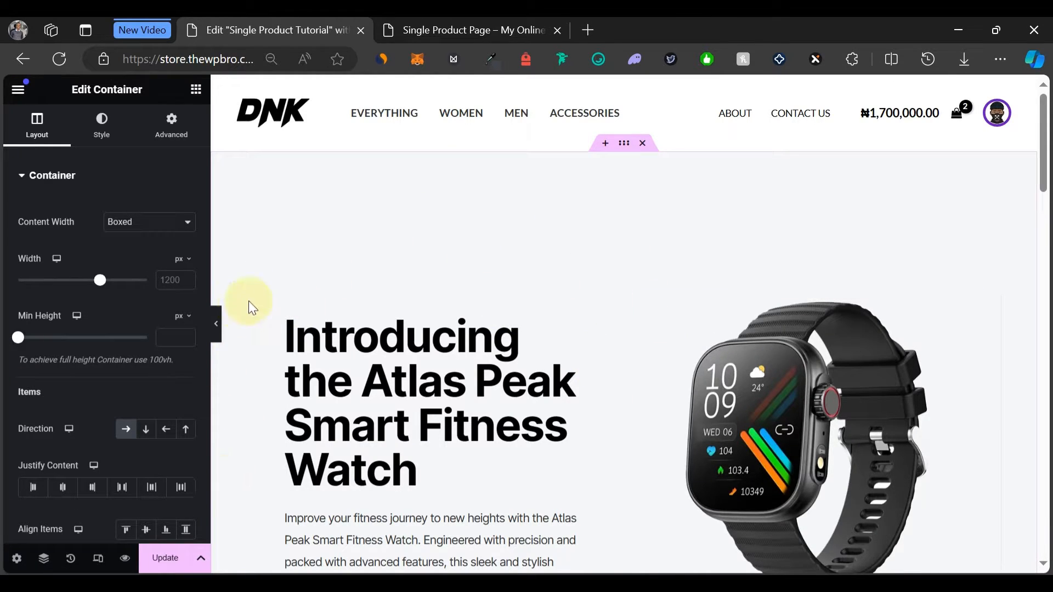
pyautogui.click(99, 560)
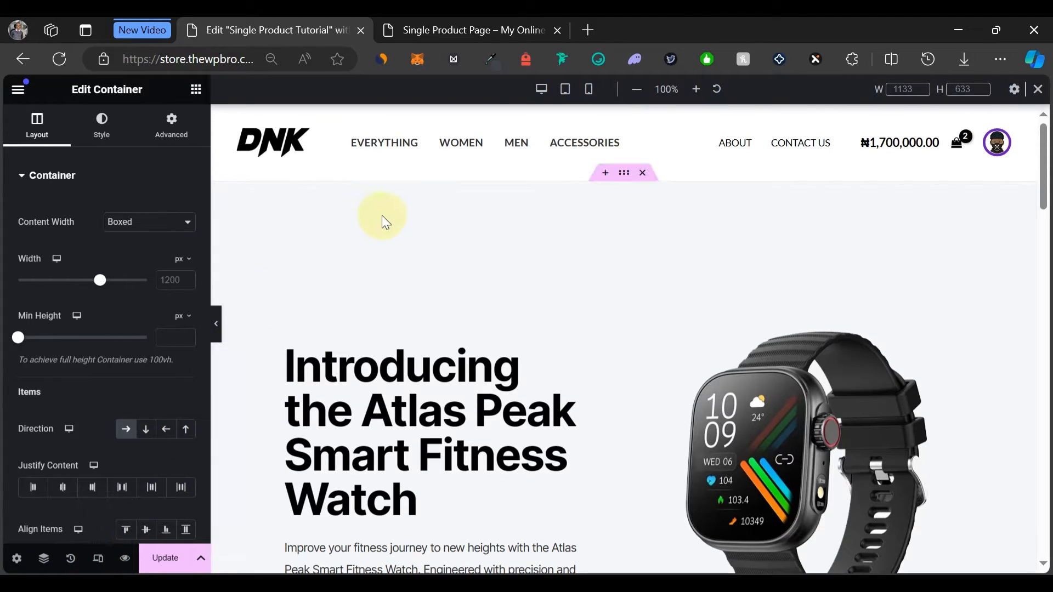
pyautogui.click(565, 93)
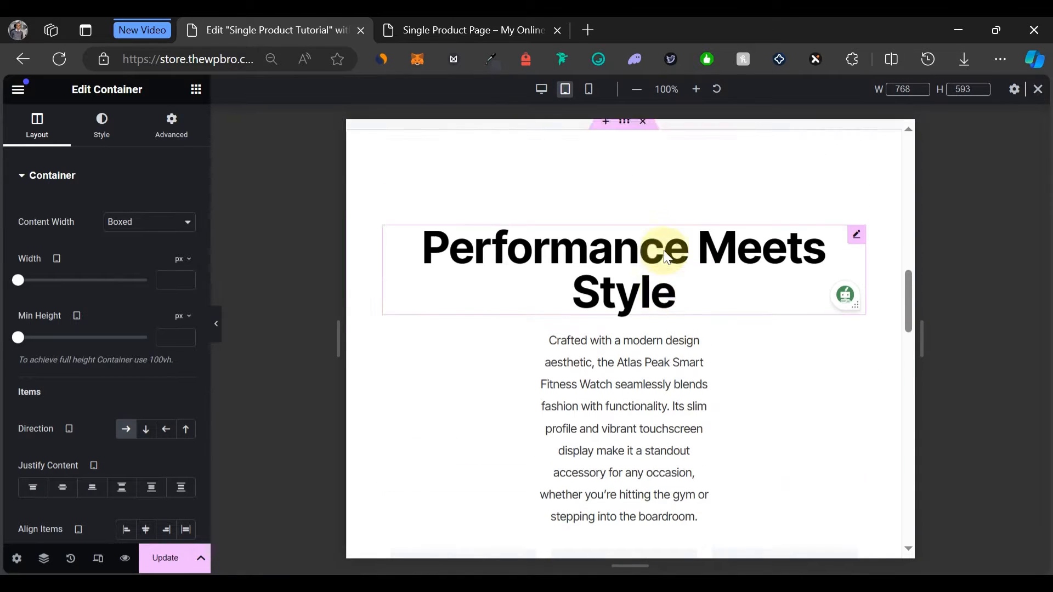
pyautogui.scroll(10, 667, 257)
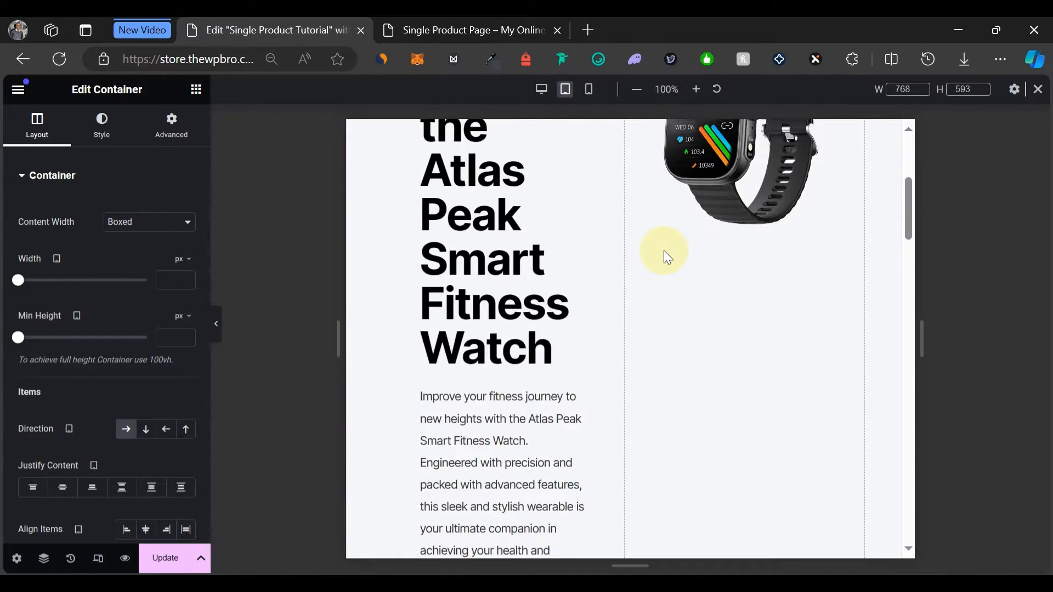
pyautogui.scroll(5, 663, 250)
pyautogui.scroll(-5, 664, 250)
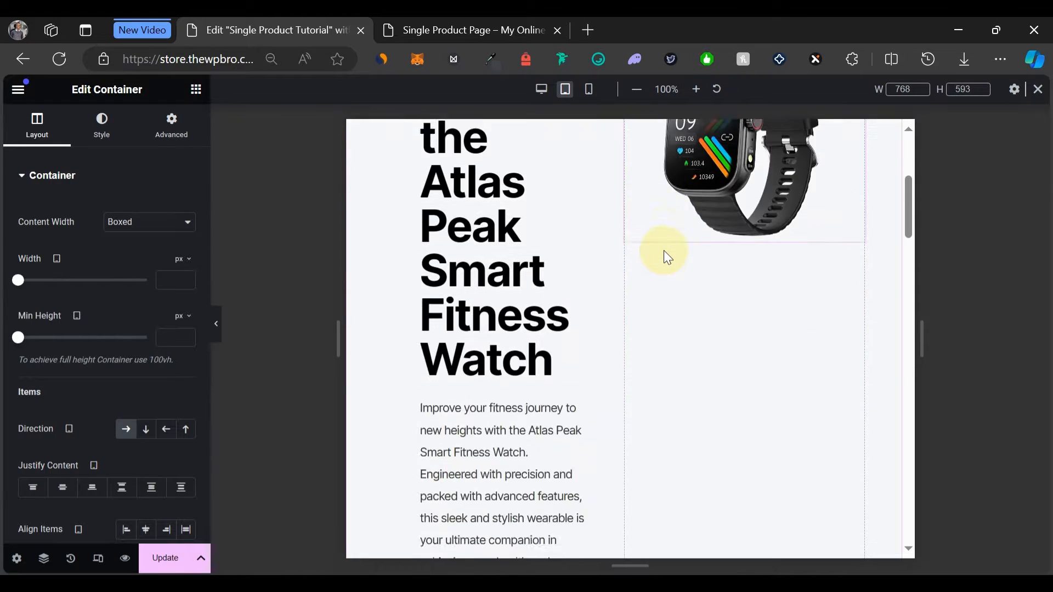
pyautogui.scroll(-15, 664, 250)
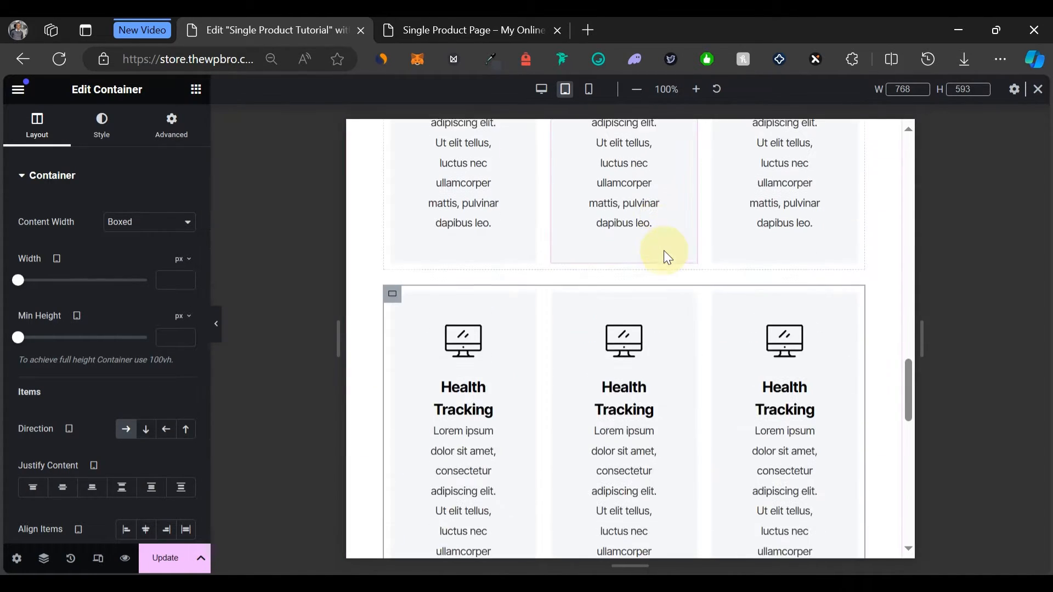
pyautogui.scroll(-3, 664, 251)
pyautogui.scroll(10, 664, 250)
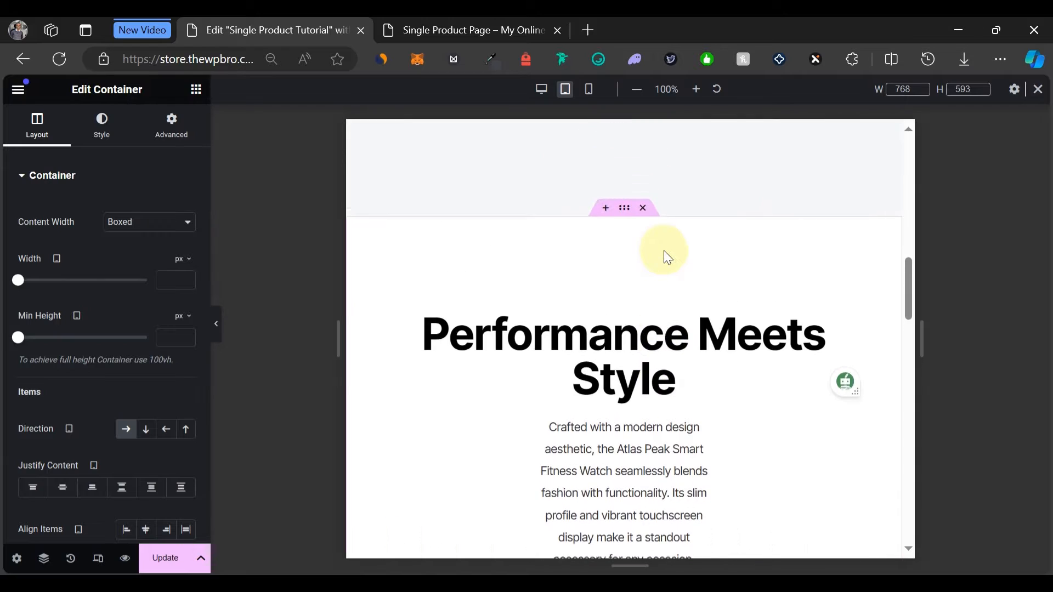
pyautogui.scroll(8, 664, 251)
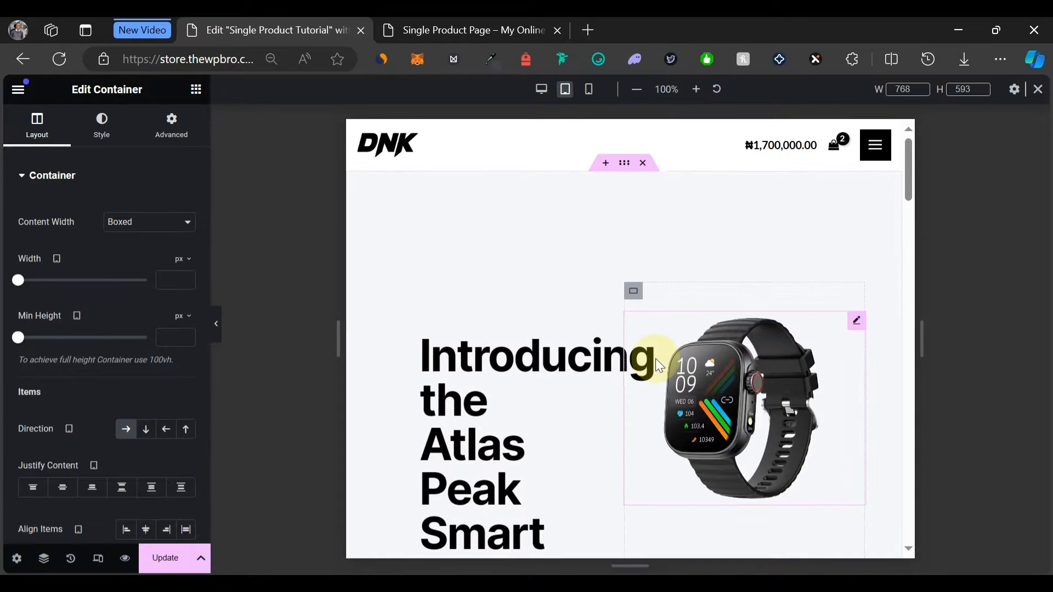
# Select the hero section's container and unlink its tablet padding values so each side can be set separately.
pyautogui.click(623, 166)
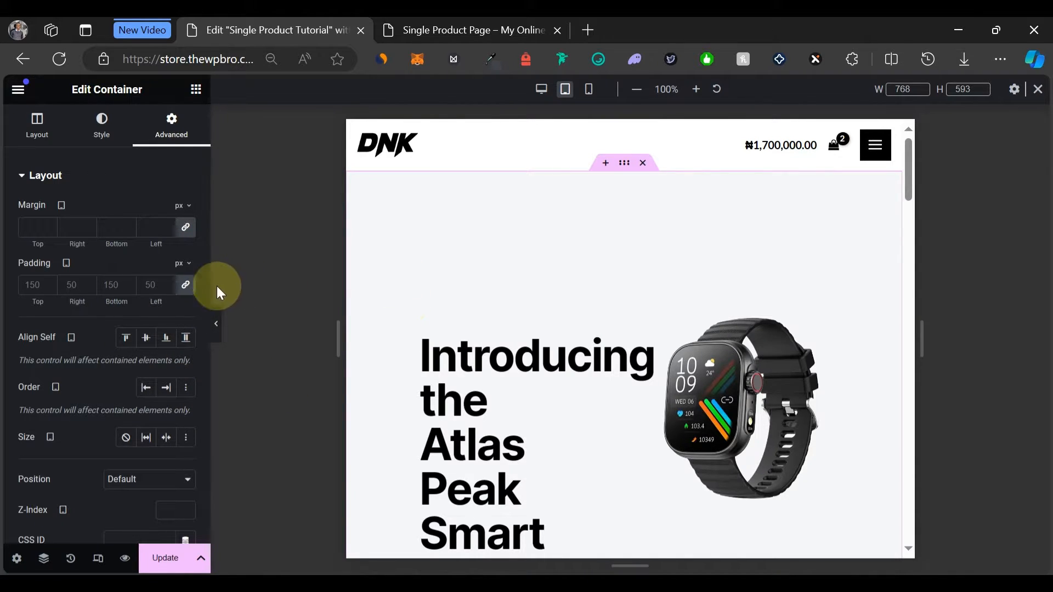
pyautogui.click(183, 293)
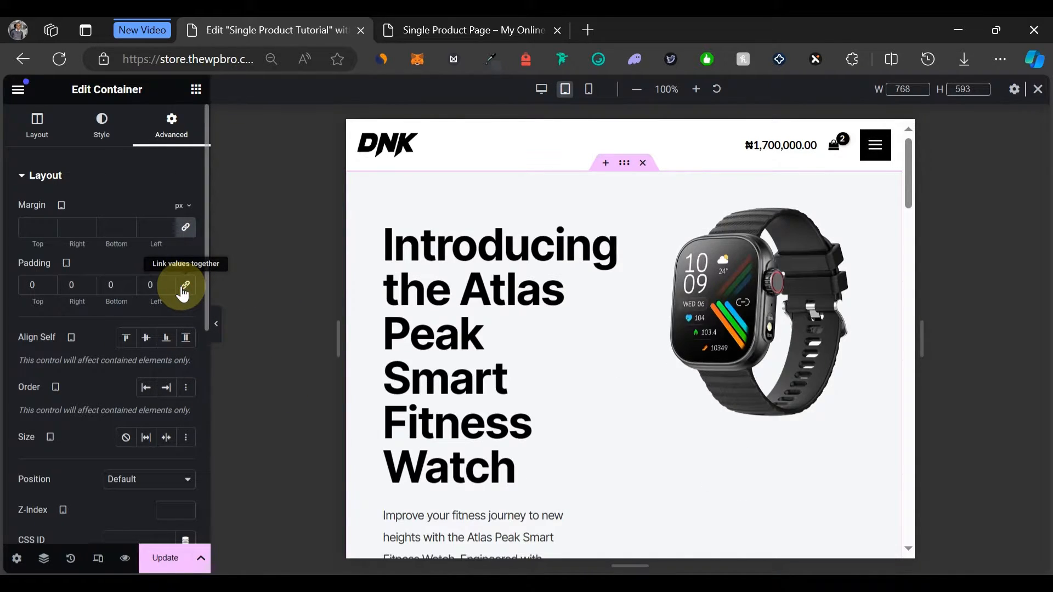
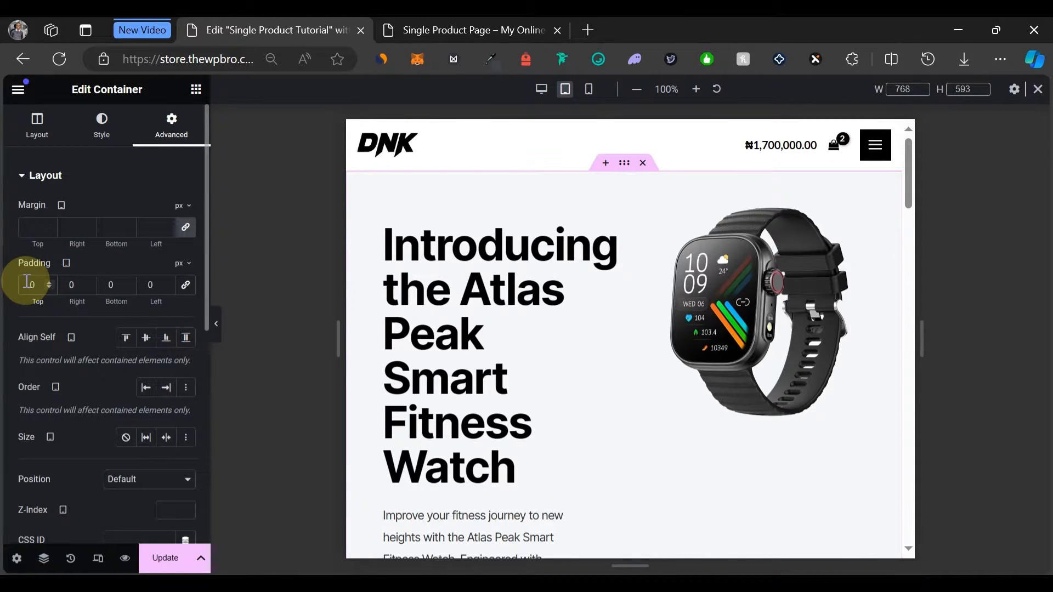
# Set the hero container's tablet padding to 60 px top and bottom and 20 px right and left.
pyautogui.write('6')
pyautogui.click(67, 286)
pyautogui.write('2')
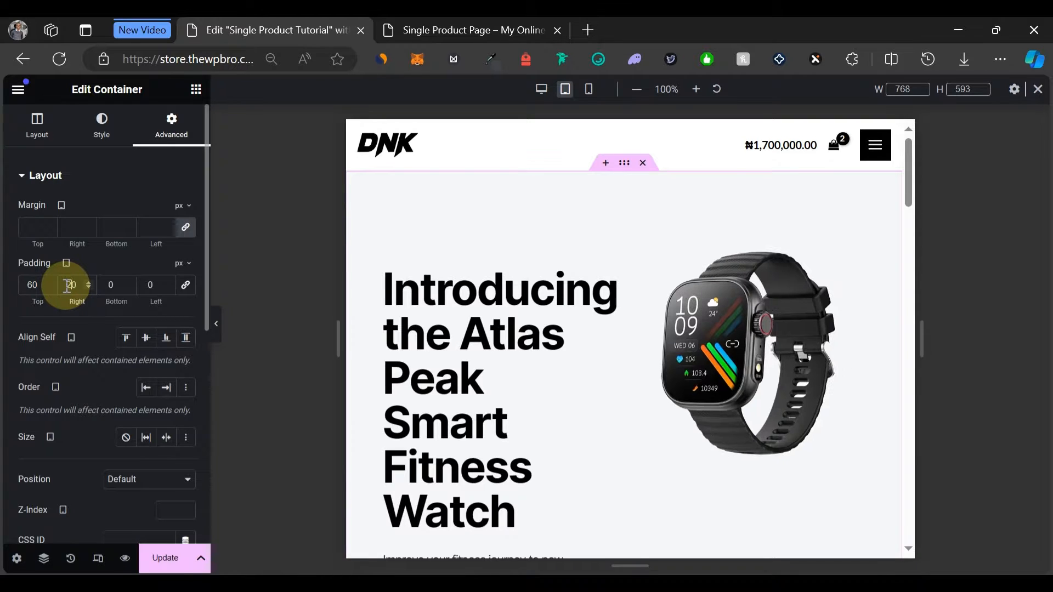
pyautogui.click(103, 285)
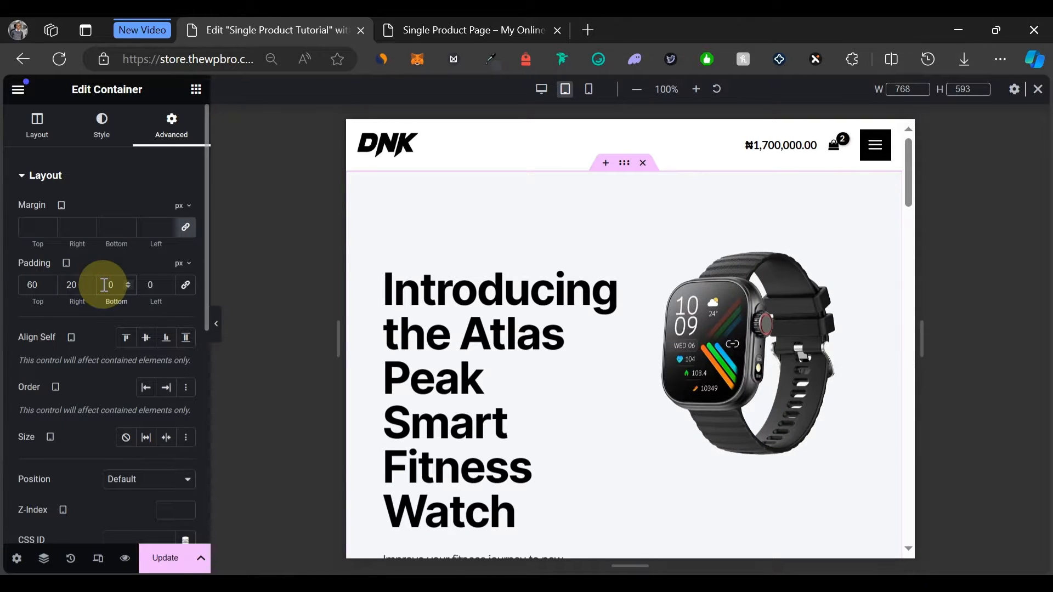
pyautogui.write('6')
pyautogui.click(147, 284)
pyautogui.write('2')
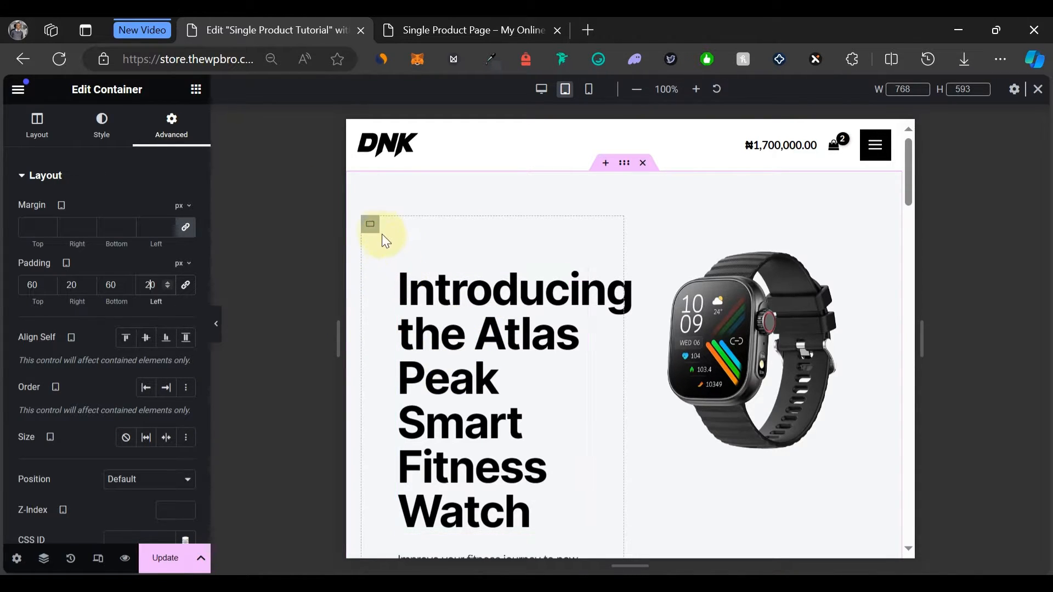
# Unlink the hero text container's tablet padding at 0 on all sides and set its heading size to 40 px.
pyautogui.click(370, 229)
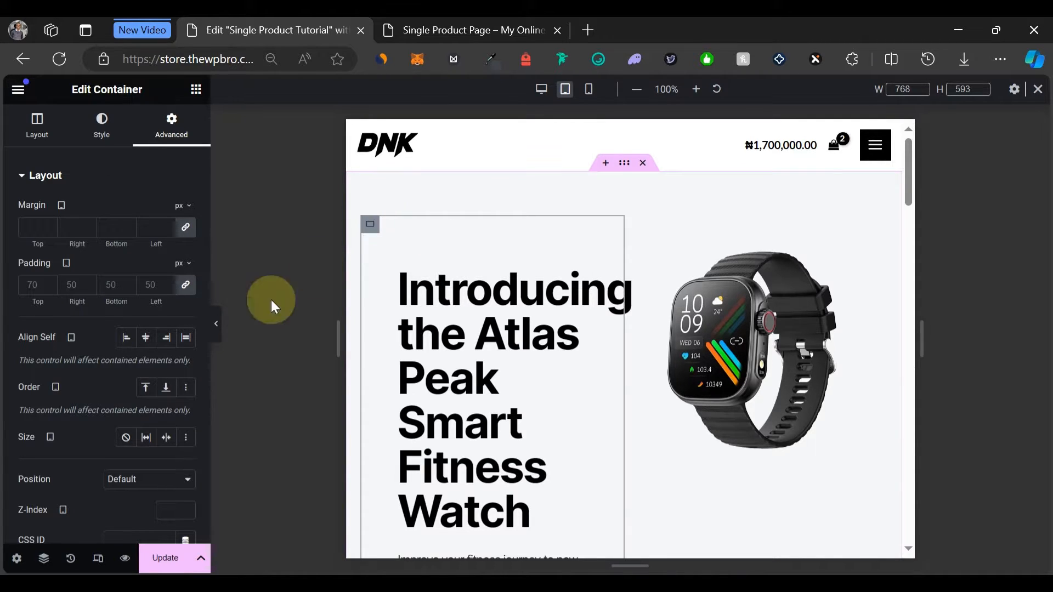
pyautogui.click(183, 295)
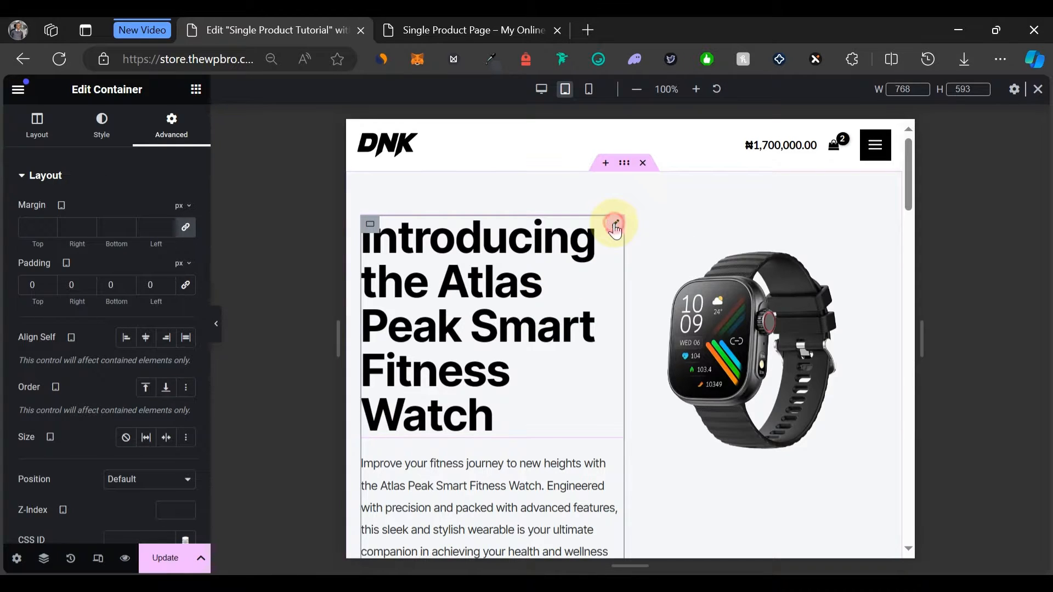
pyautogui.click(616, 230)
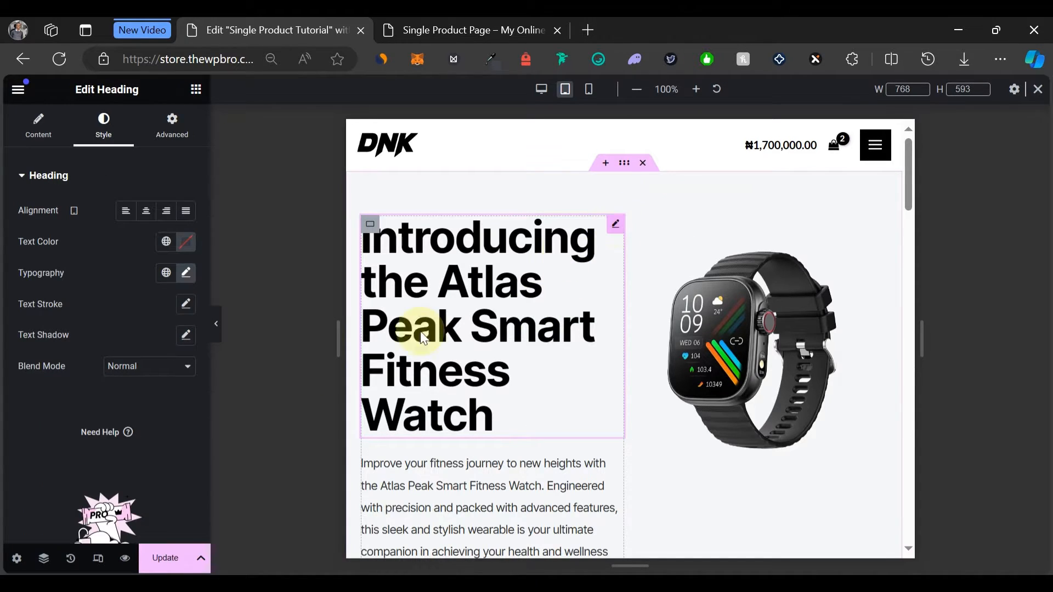
pyautogui.click(189, 277)
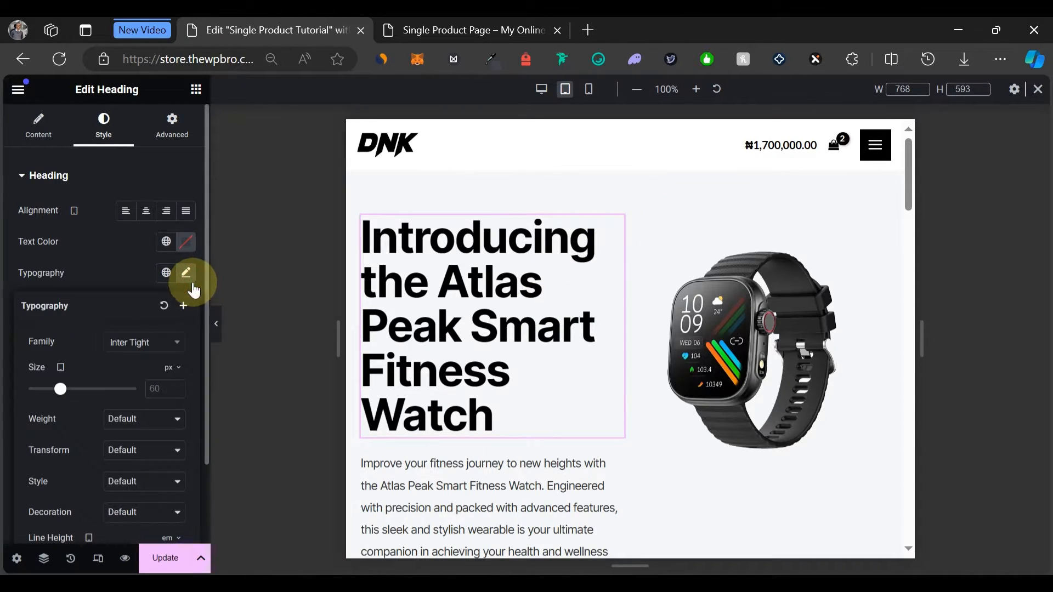
pyautogui.click(160, 388)
pyautogui.write('40')
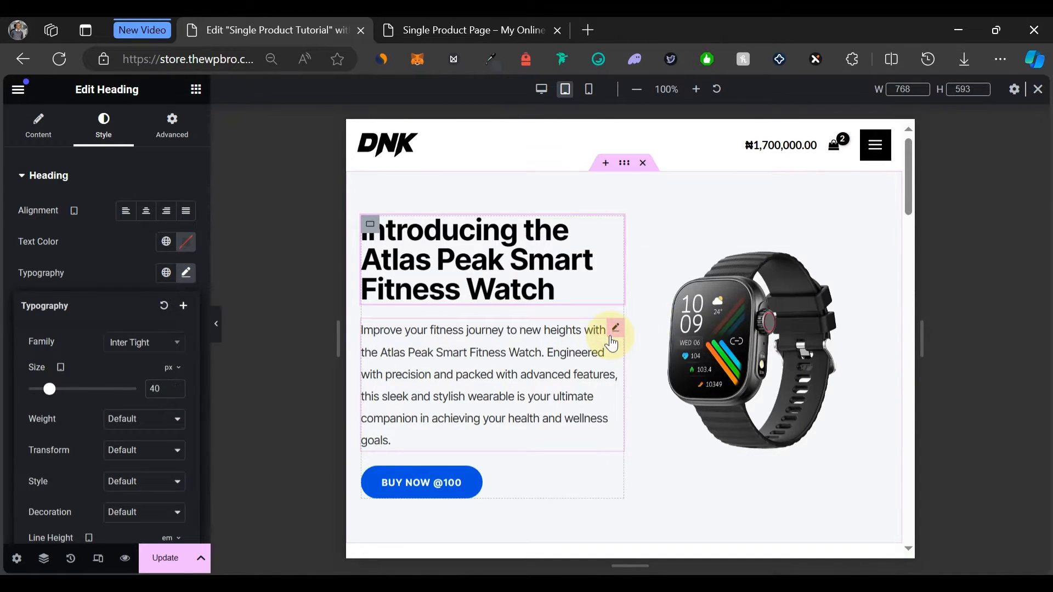
# Set the hero description paragraph's tablet font size to 14 px.
pyautogui.click(614, 331)
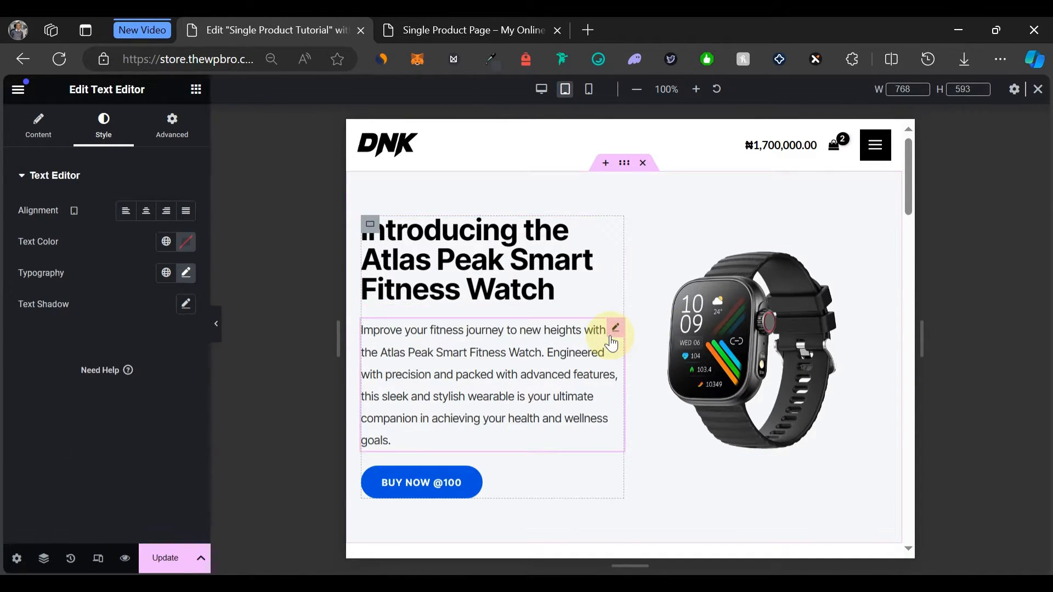
pyautogui.click(189, 279)
pyautogui.click(167, 389)
pyautogui.write('1')
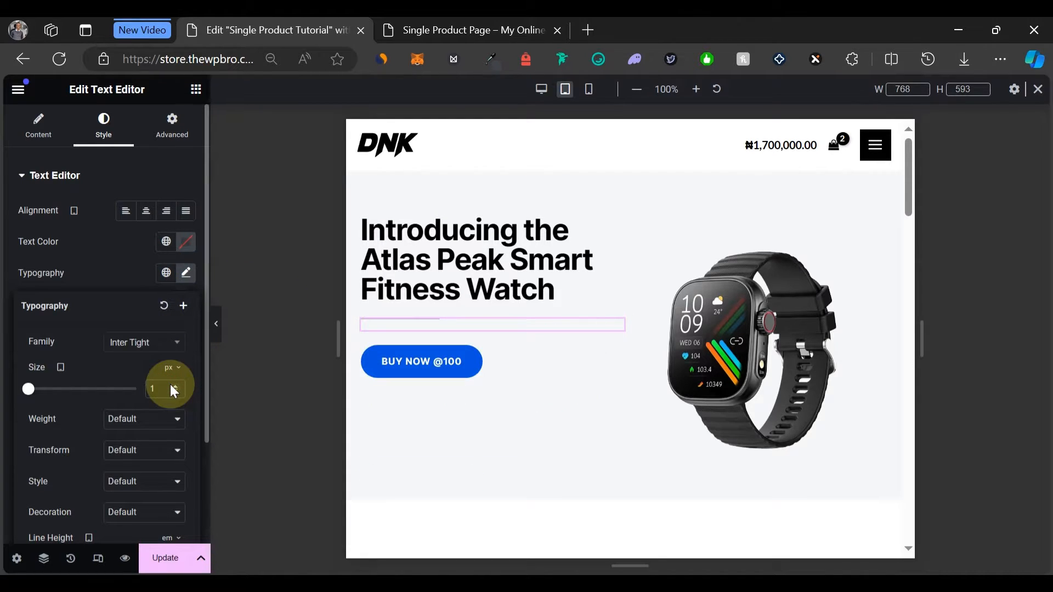
pyautogui.write('4')
pyautogui.scroll(-2, 470, 383)
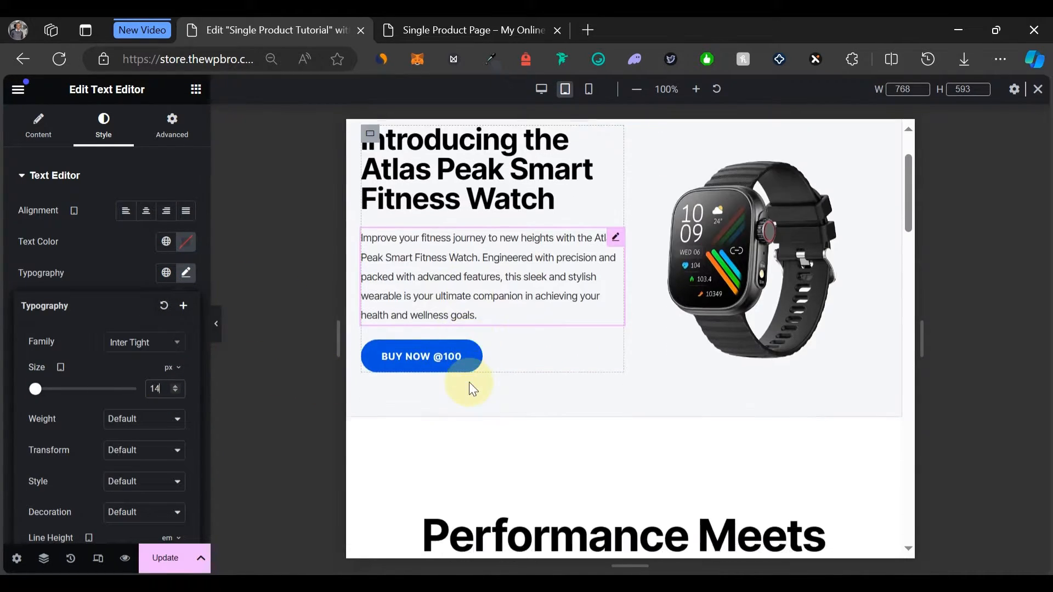
pyautogui.scroll(2, 469, 383)
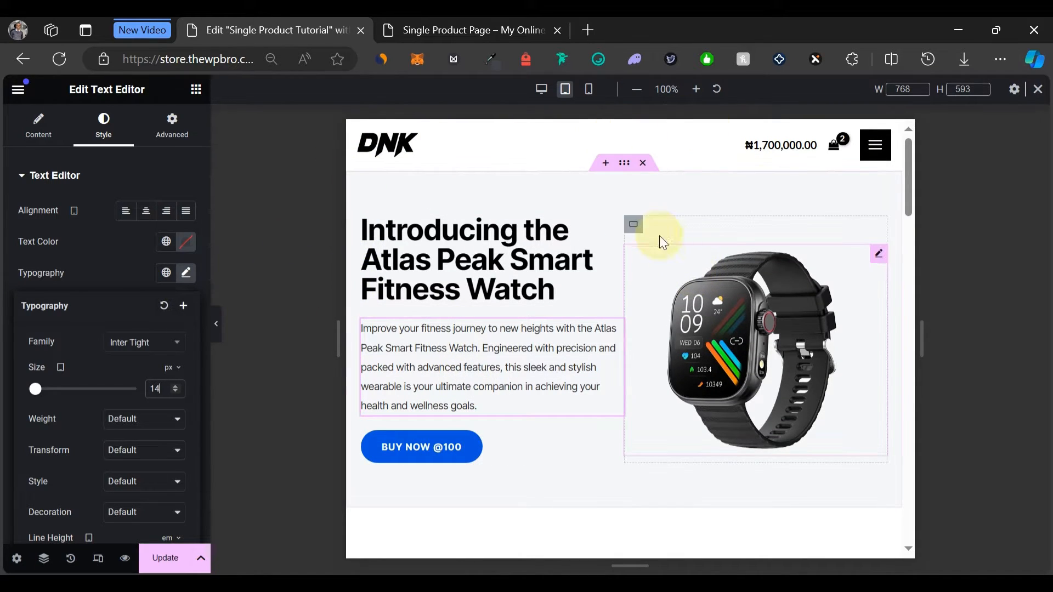
# Unlink the watch image container's tablet padding and set it to 20 px top and 0 on the other sides.
pyautogui.click(634, 226)
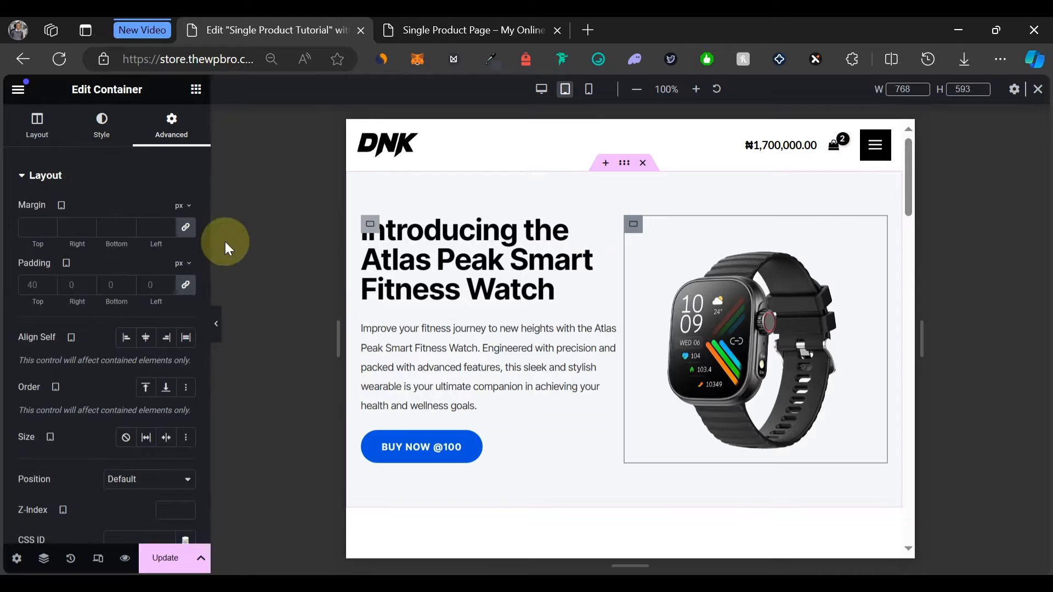
pyautogui.click(183, 295)
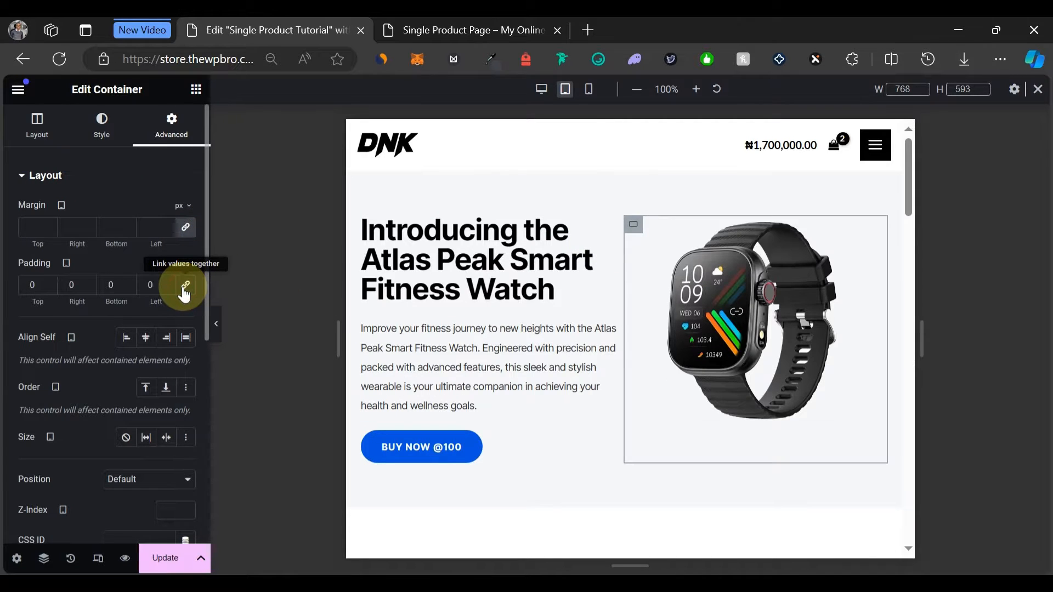
pyautogui.click(30, 285)
pyautogui.write('2')
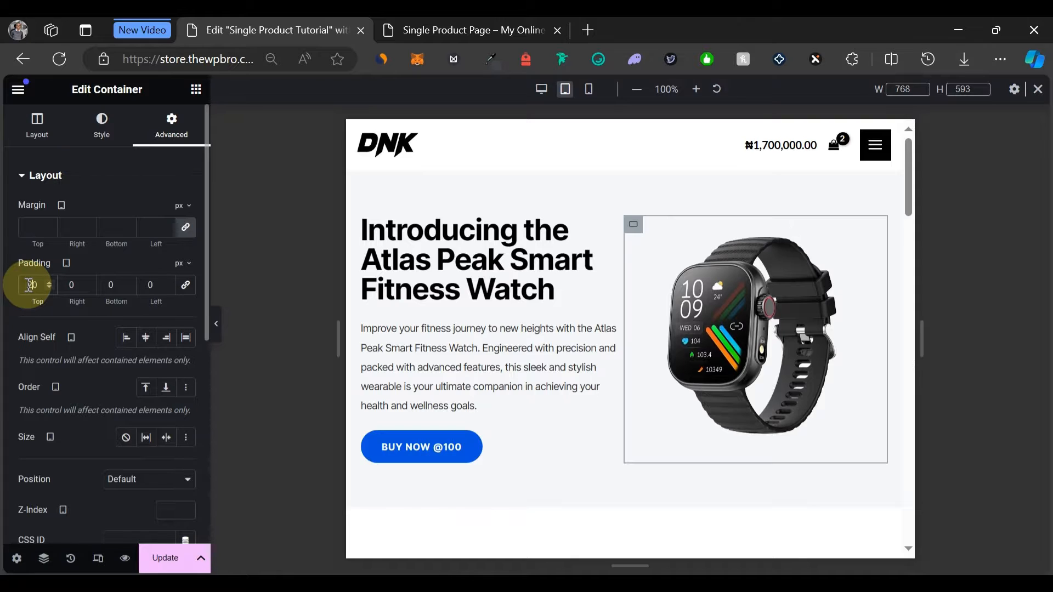
pyautogui.click(114, 139)
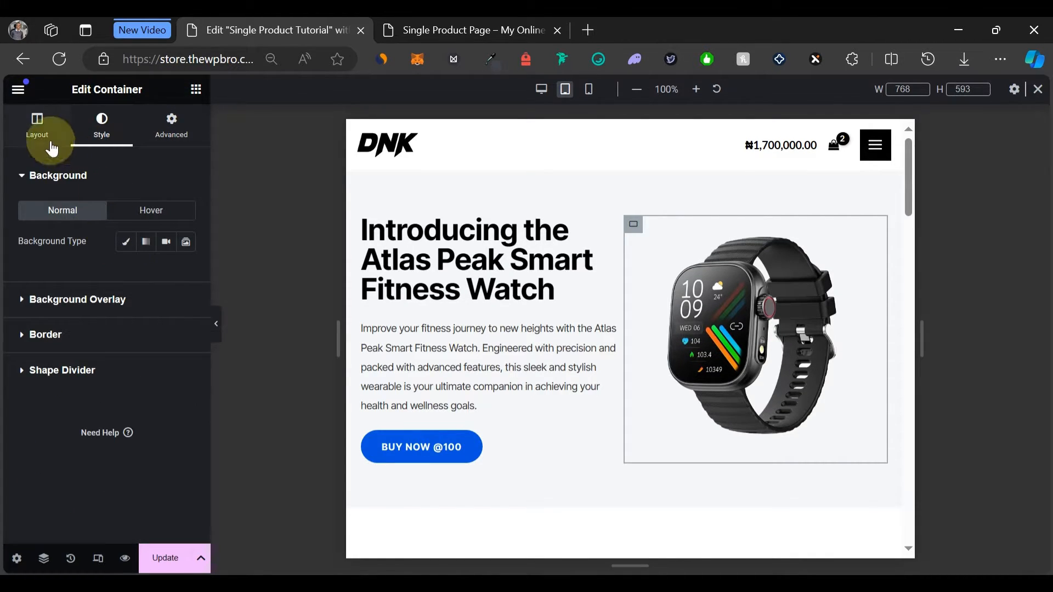
# Widen the hero watch image to 100% for the tablet layout.
pyautogui.click(715, 248)
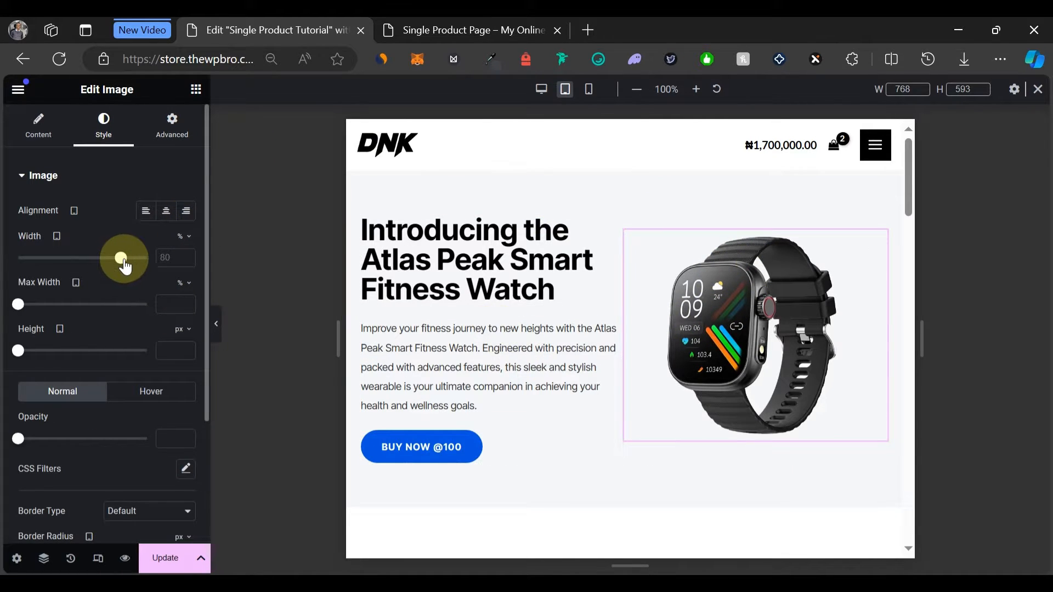
pyautogui.moveTo(126, 262); pyautogui.dragTo(159, 259)
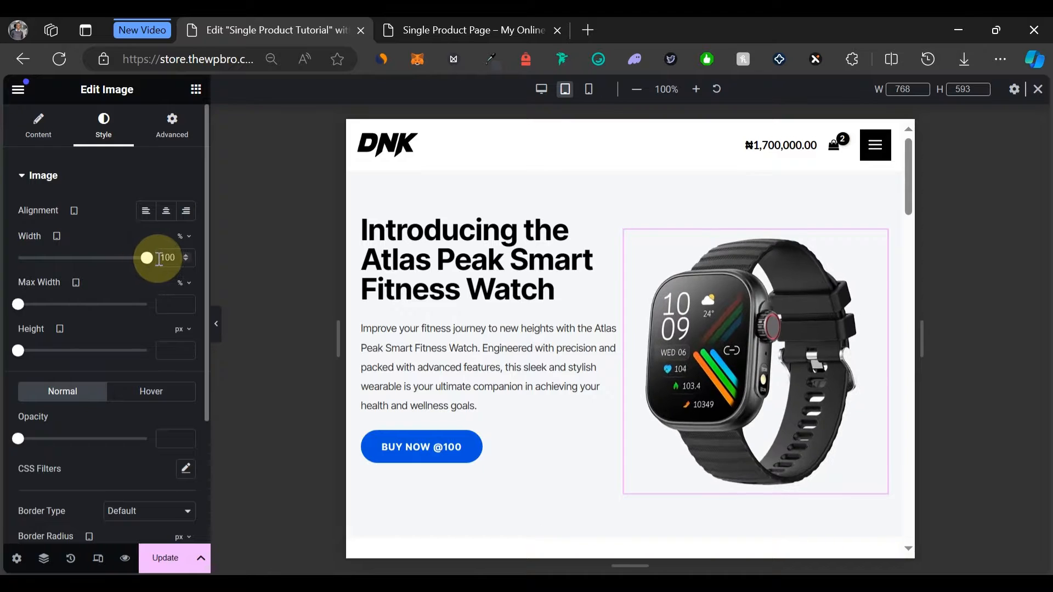
pyautogui.click(703, 269)
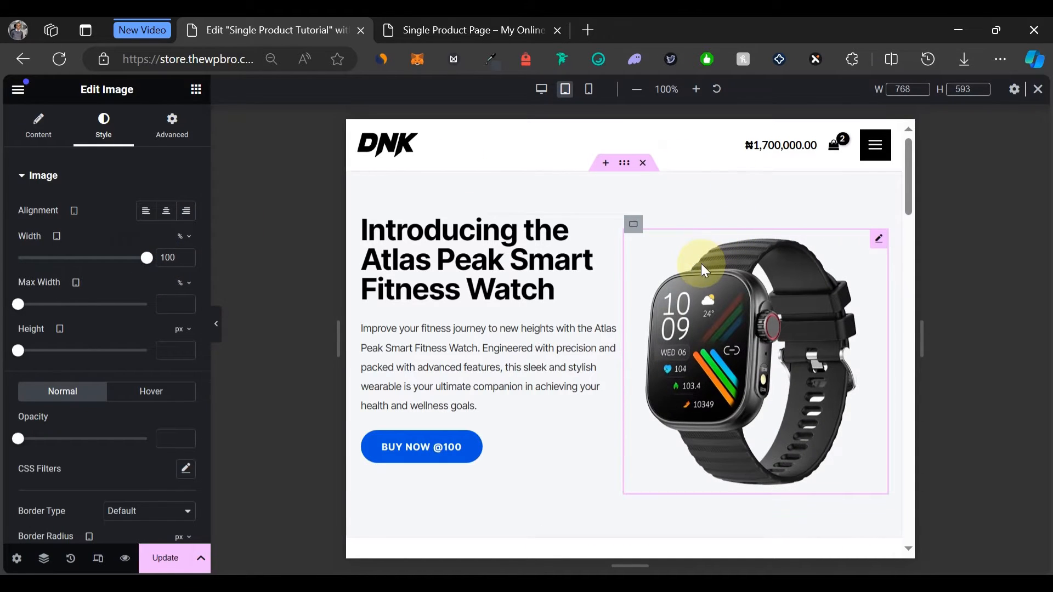
# Set the watch image container's top padding to 0 and preview the tablet hero without the editing panel.
pyautogui.click(634, 226)
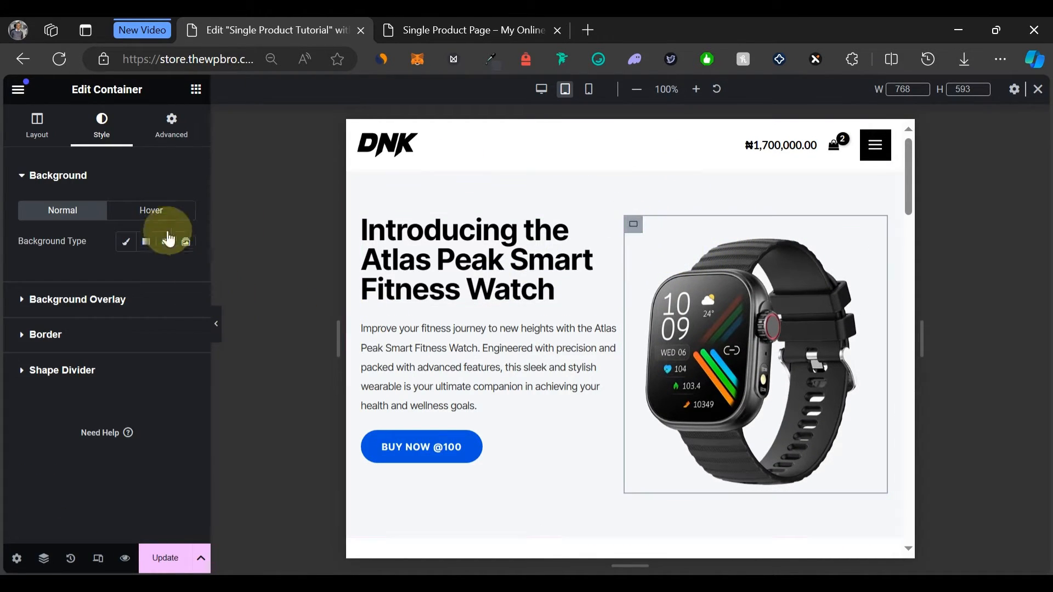
pyautogui.click(176, 123)
pyautogui.click(47, 288)
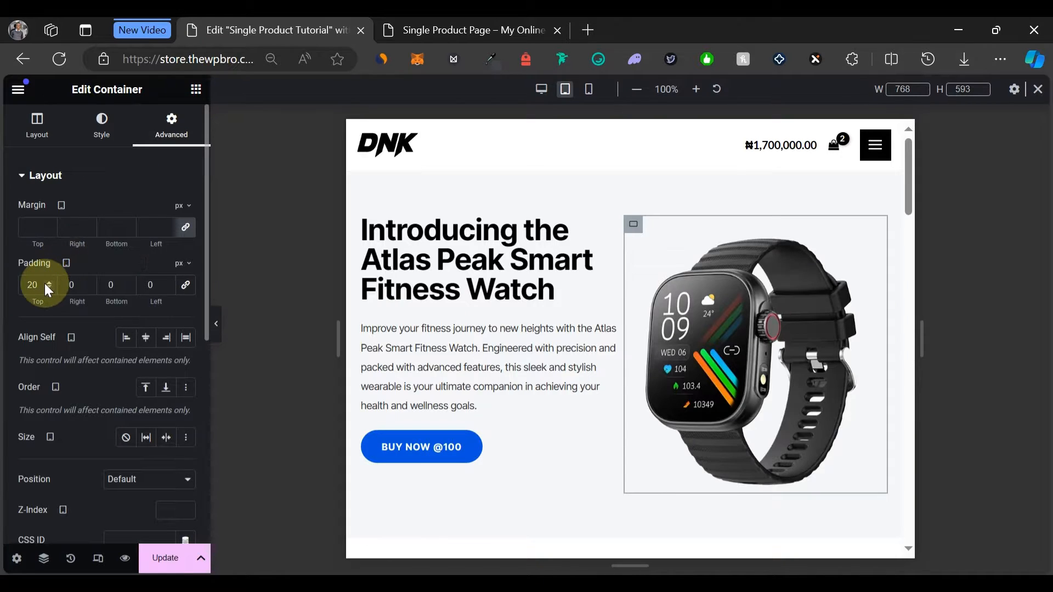
pyautogui.click(48, 284)
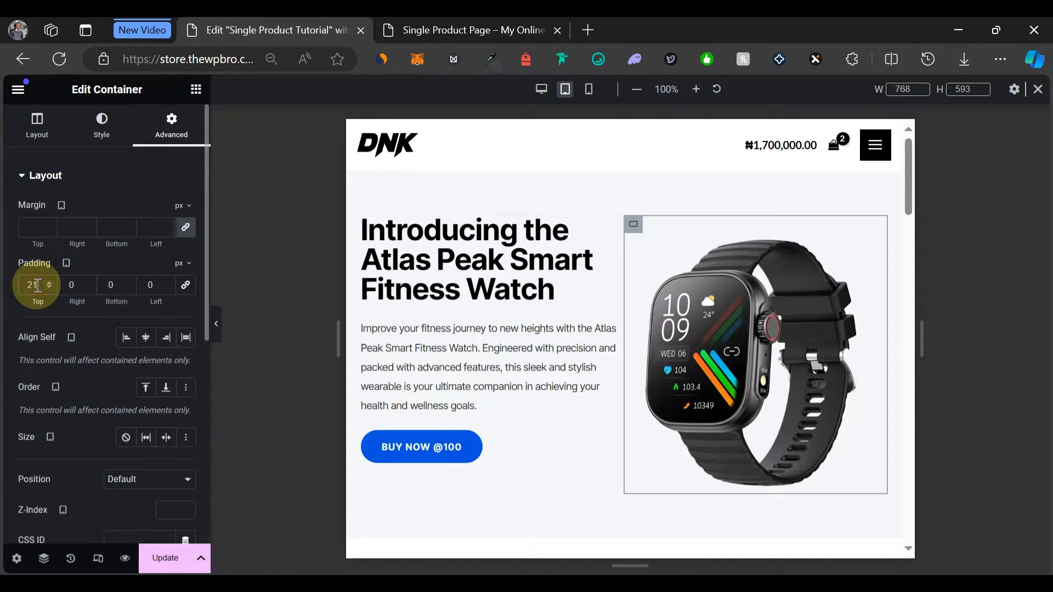
pyautogui.press('BackSpace')
pyautogui.press('BackSpace')
pyautogui.write('00')
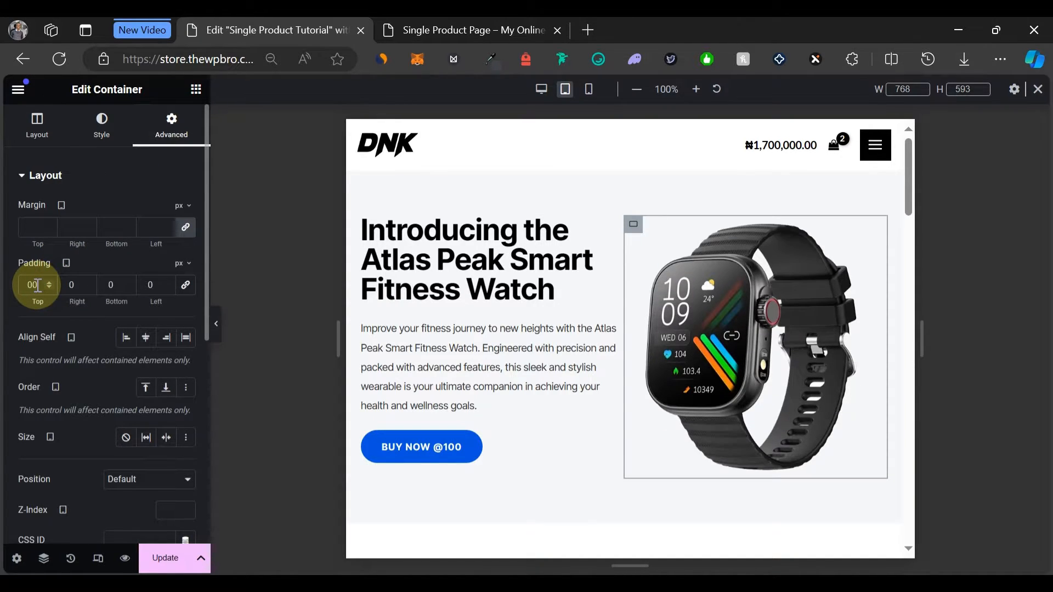
pyautogui.click(218, 324)
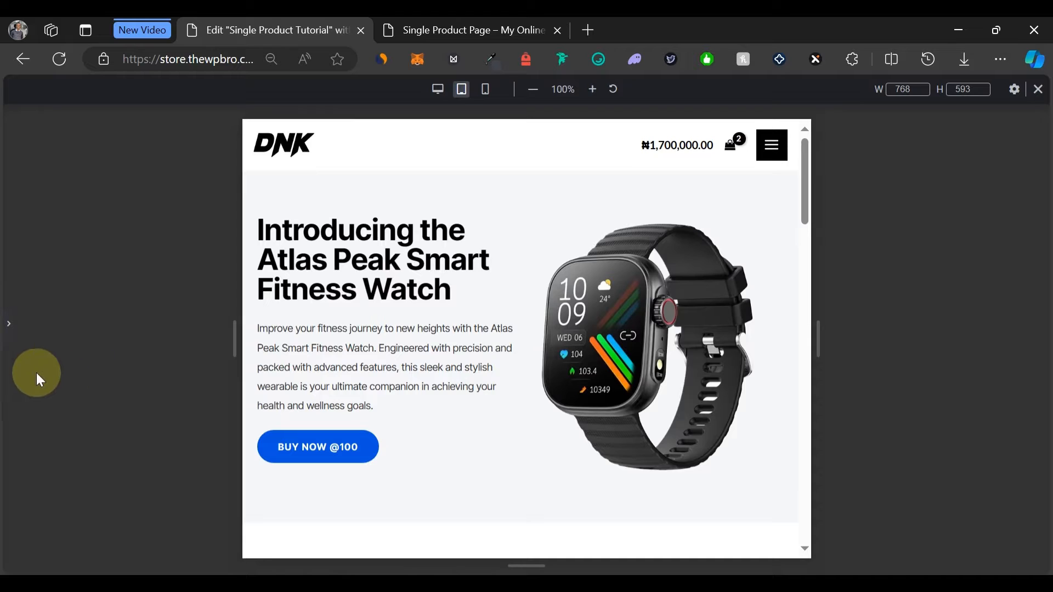
pyautogui.click(8, 326)
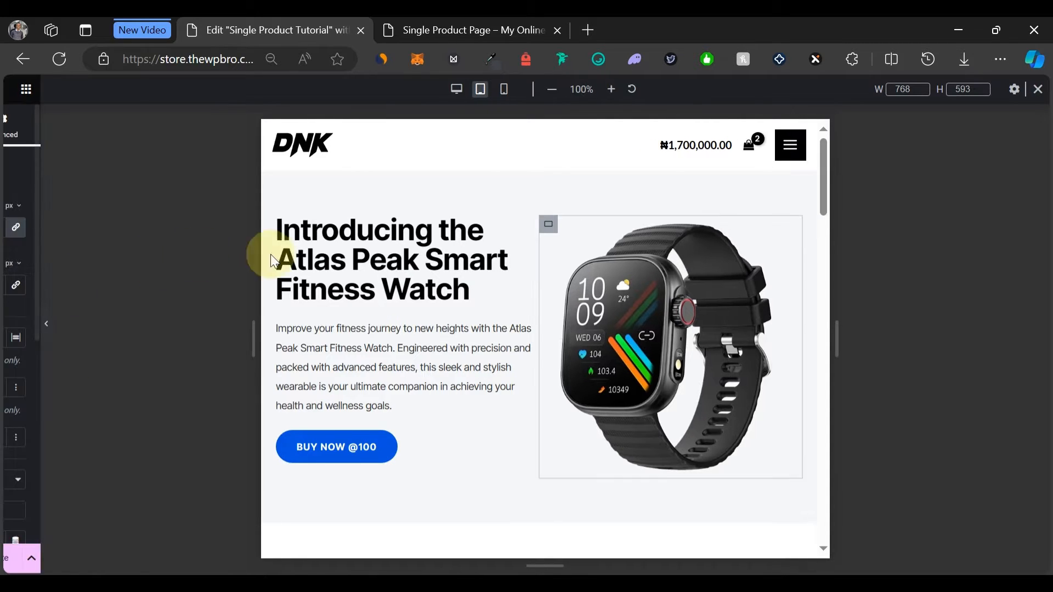
# Set the "Performance Meets Style" heading's tablet font size to 55 px.
pyautogui.scroll(-5, 604, 378)
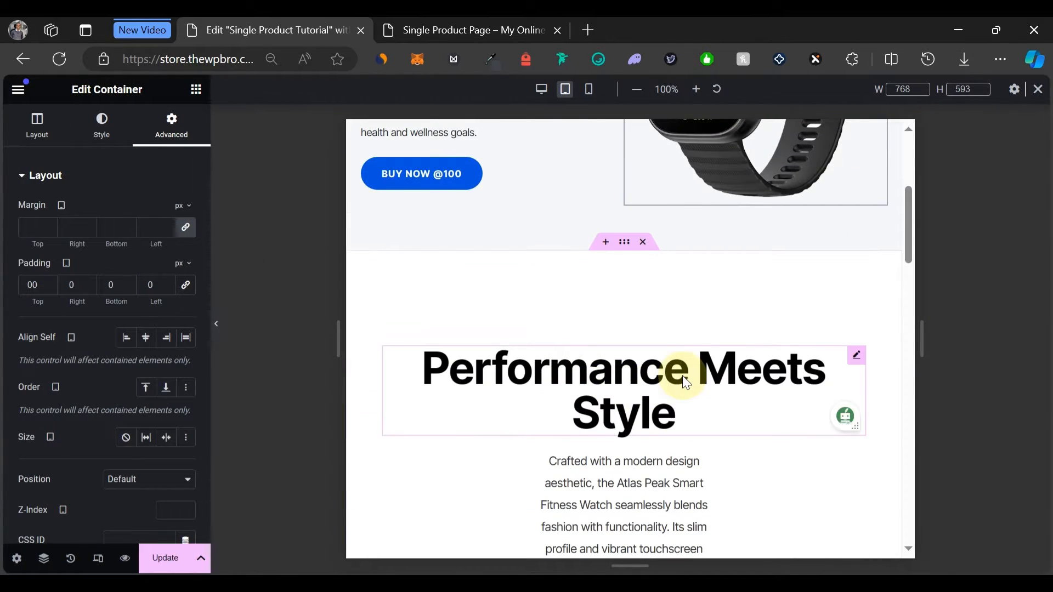
pyautogui.scroll(-3, 680, 374)
pyautogui.scroll(3, 686, 376)
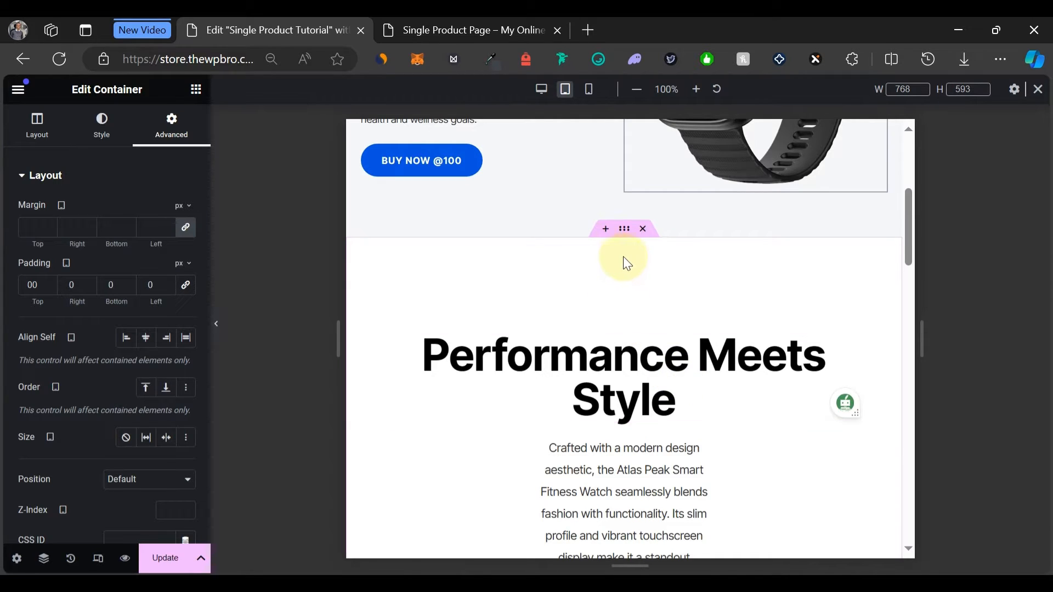
pyautogui.scroll(-3, 616, 365)
pyautogui.scroll(1, 713, 285)
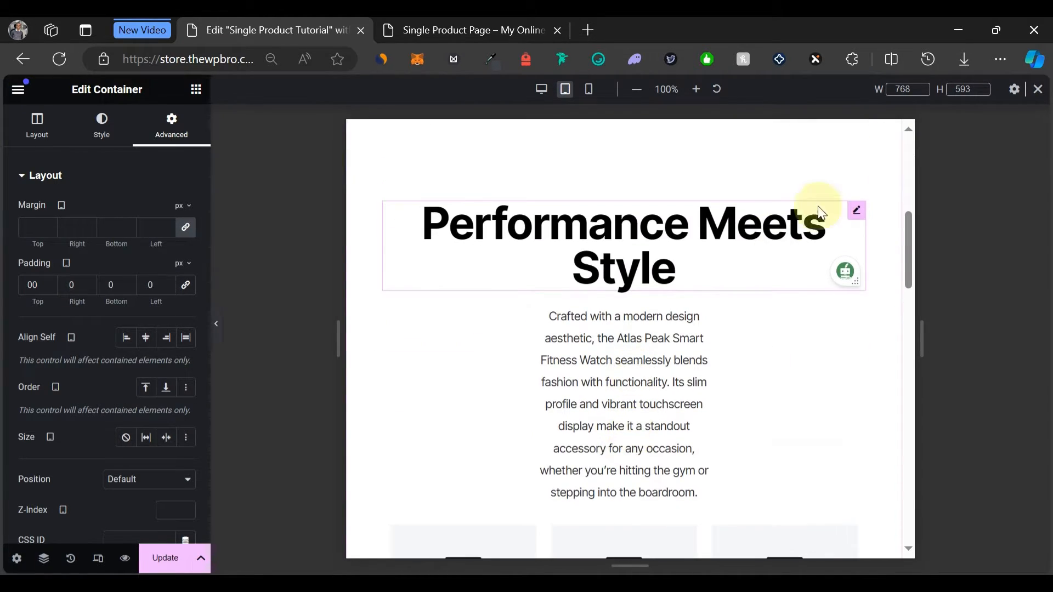
pyautogui.click(857, 212)
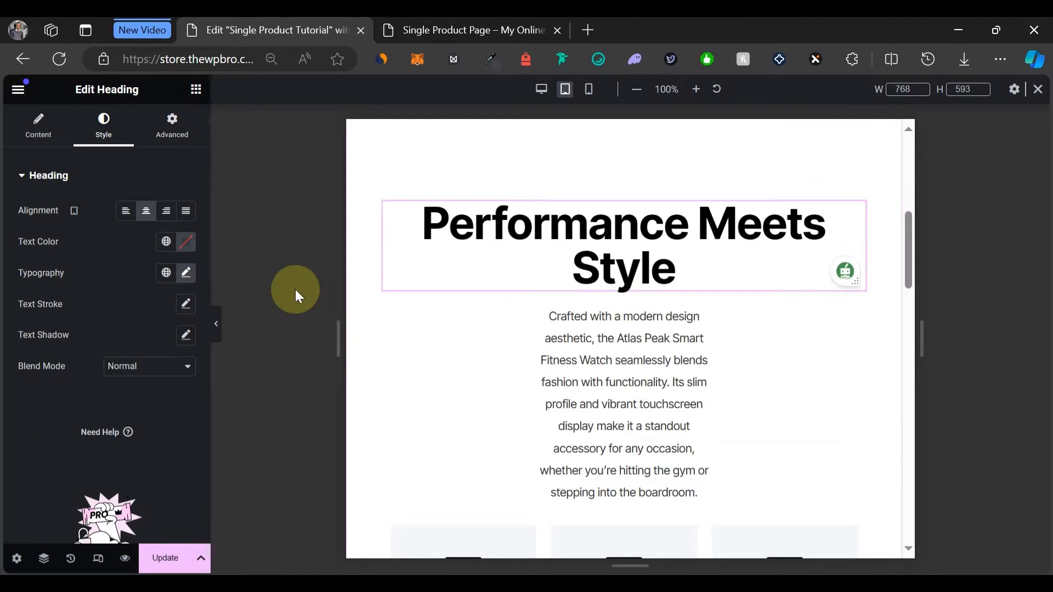
pyautogui.click(191, 278)
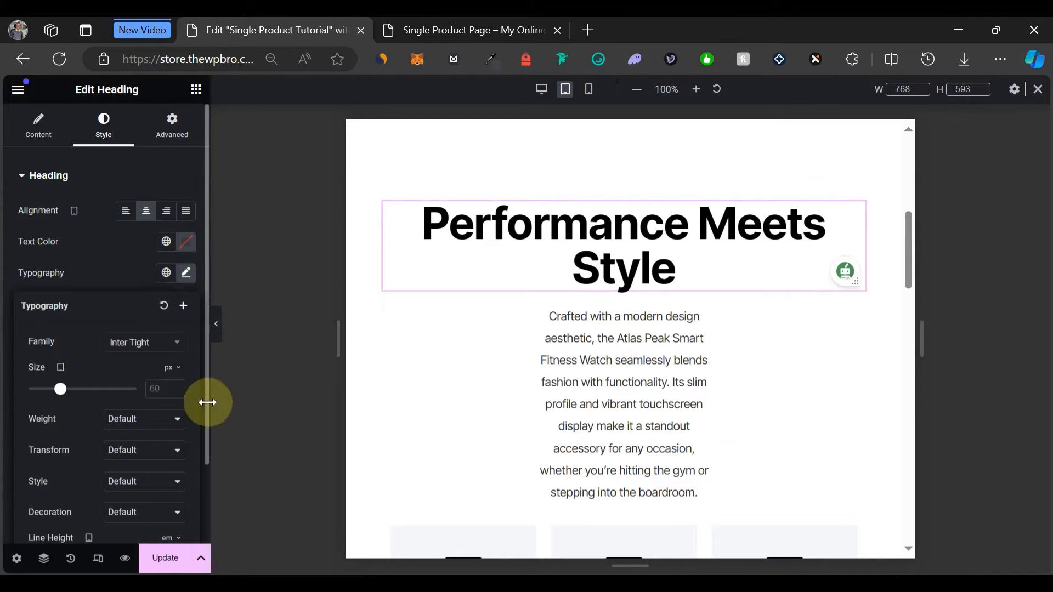
pyautogui.scroll(-5, 155, 389)
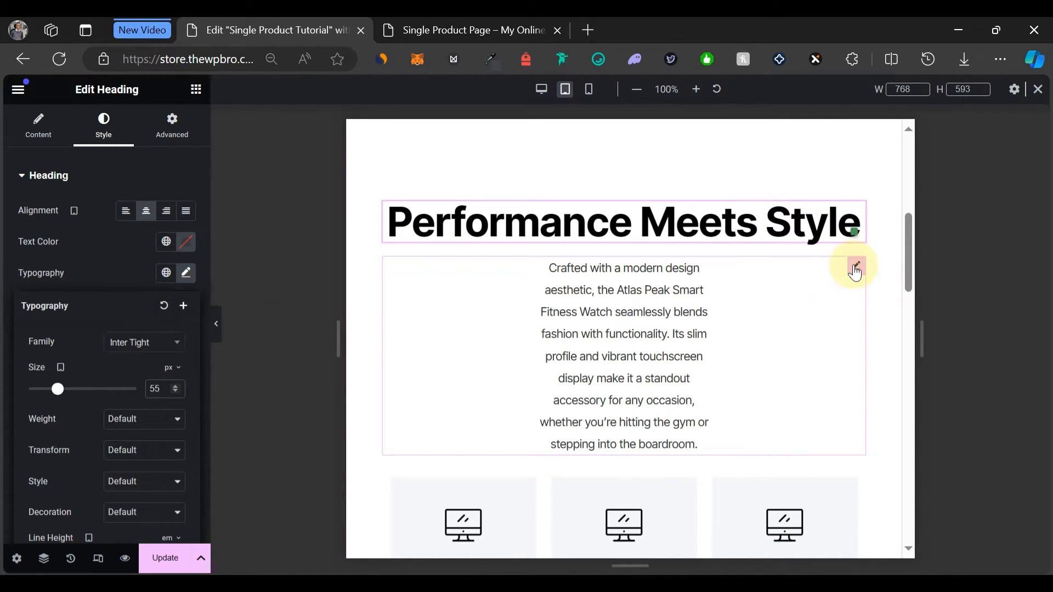
# Unlink the tablet padding of the paragraph under "Performance Meets Style" so all four sides are 0.
pyautogui.click(631, 329)
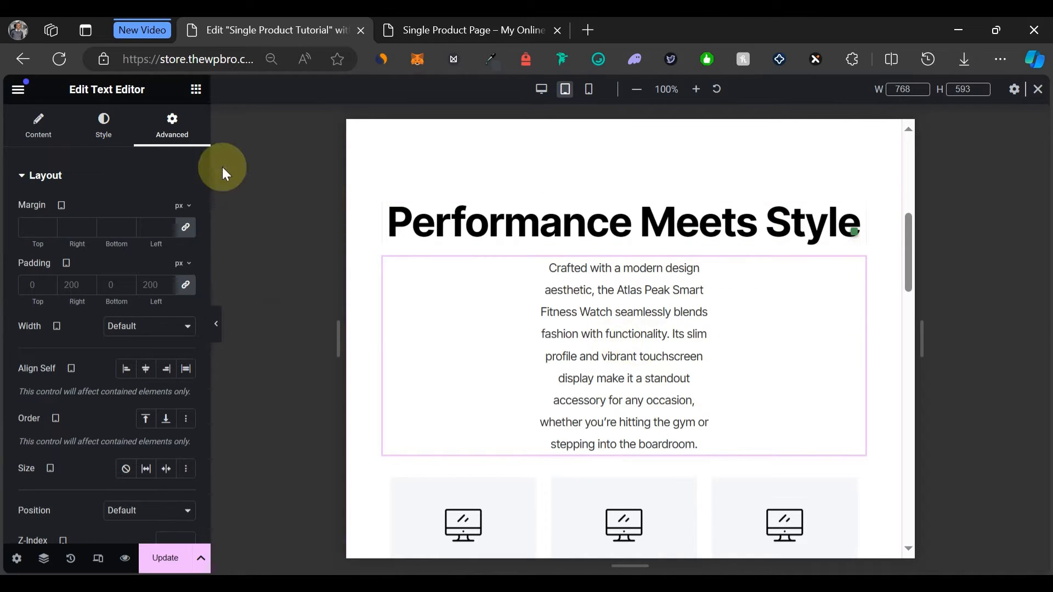
pyautogui.click(186, 286)
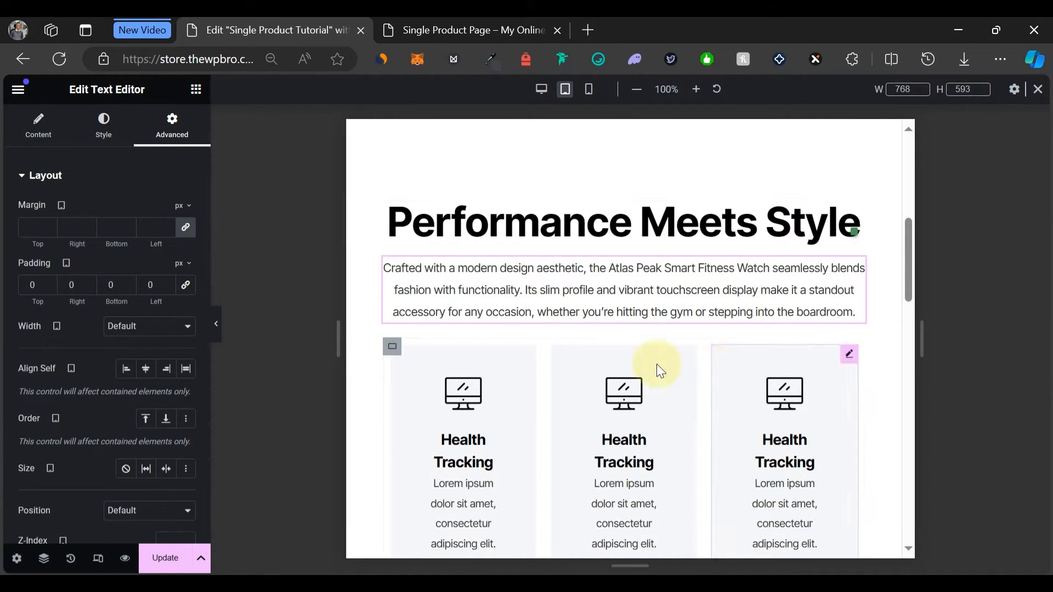
pyautogui.scroll(-3, 640, 260)
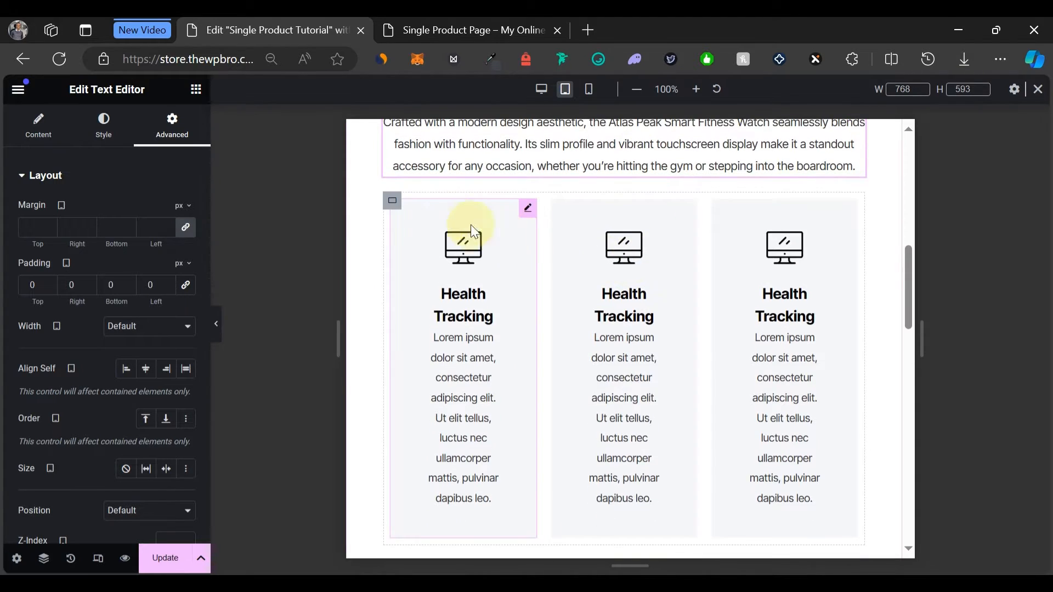
# Set the first row of Health Tracking cards to a vertical column direction in the tablet layout.
pyautogui.click(392, 204)
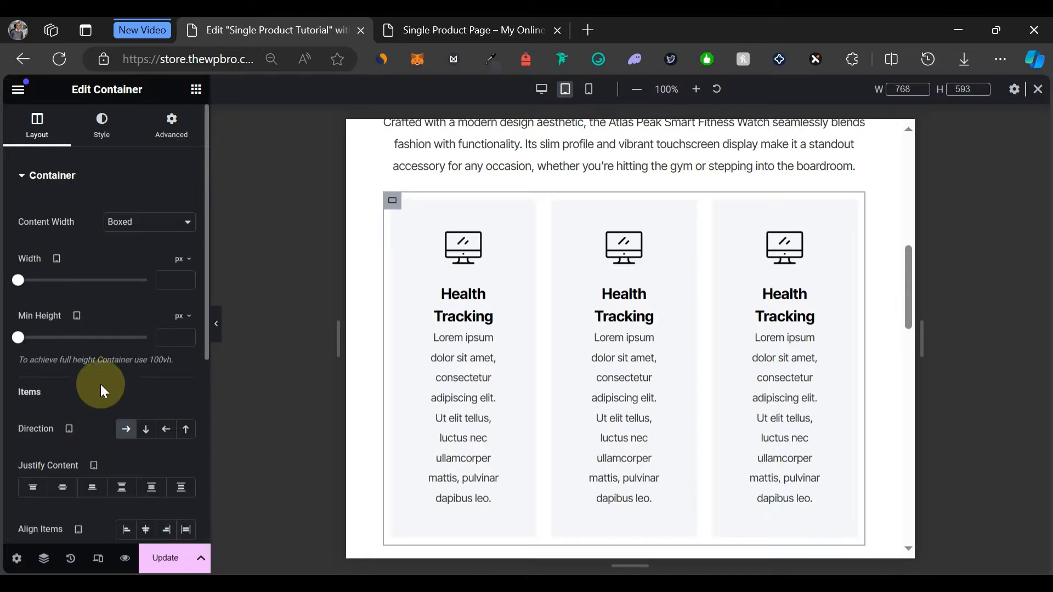
pyautogui.scroll(-3, 96, 443)
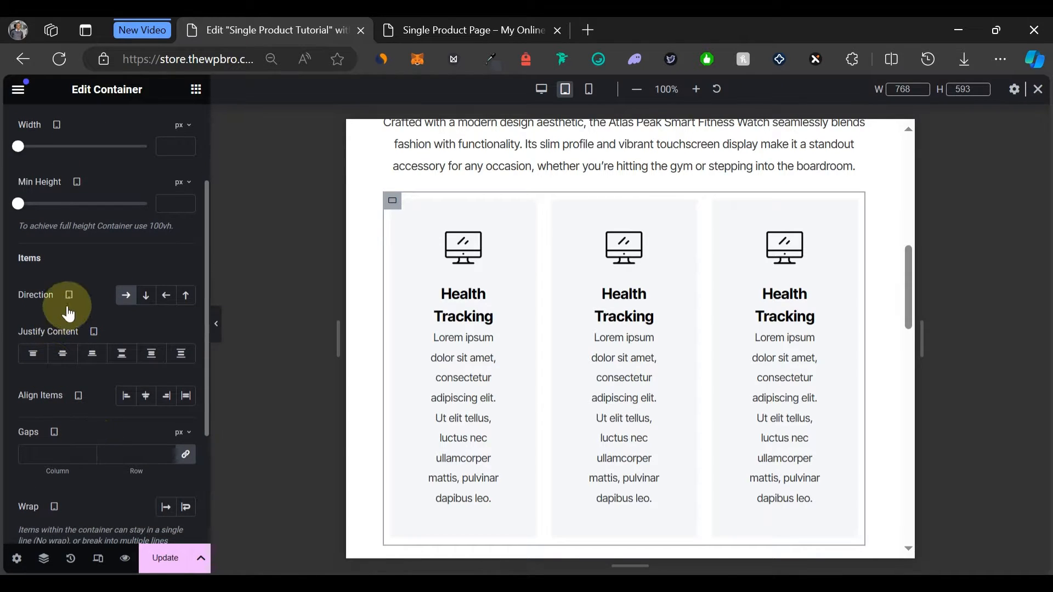
pyautogui.click(146, 302)
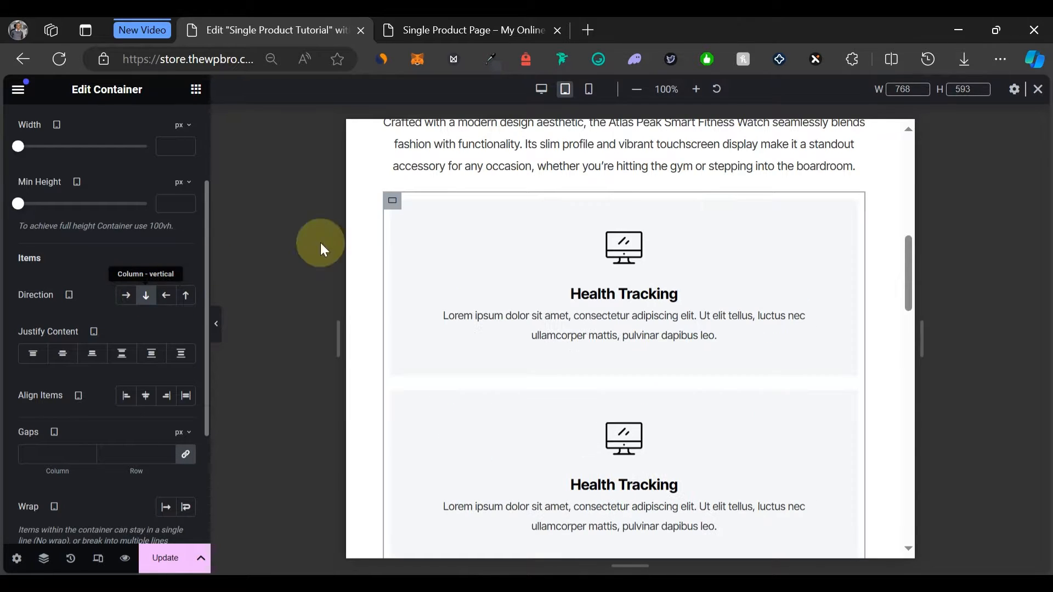
pyautogui.scroll(-5, 558, 340)
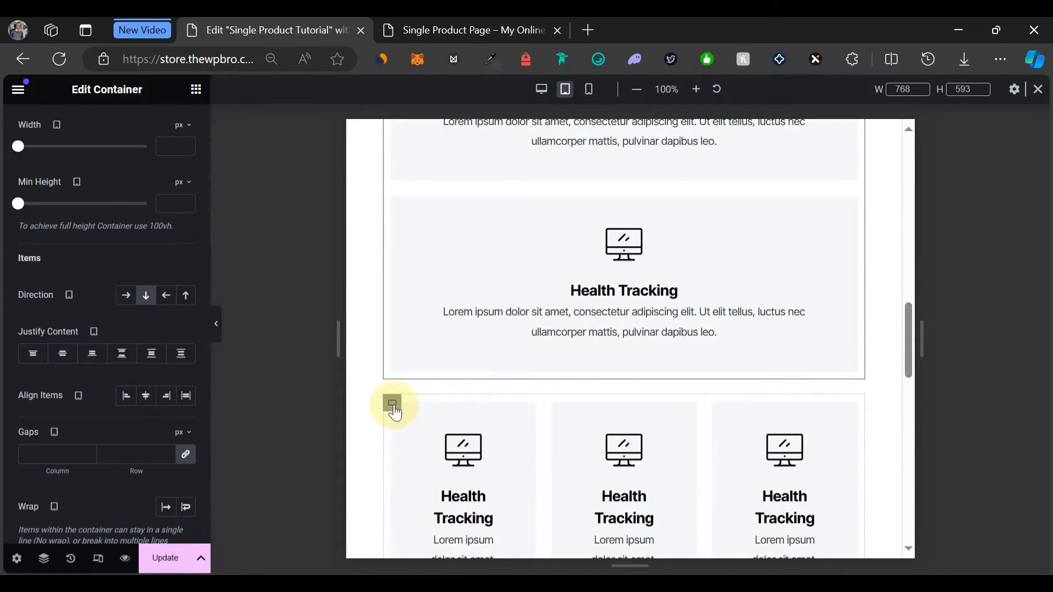
# Stack the second row of Health Tracking cards with a vertical column direction for tablet as well.
pyautogui.click(393, 404)
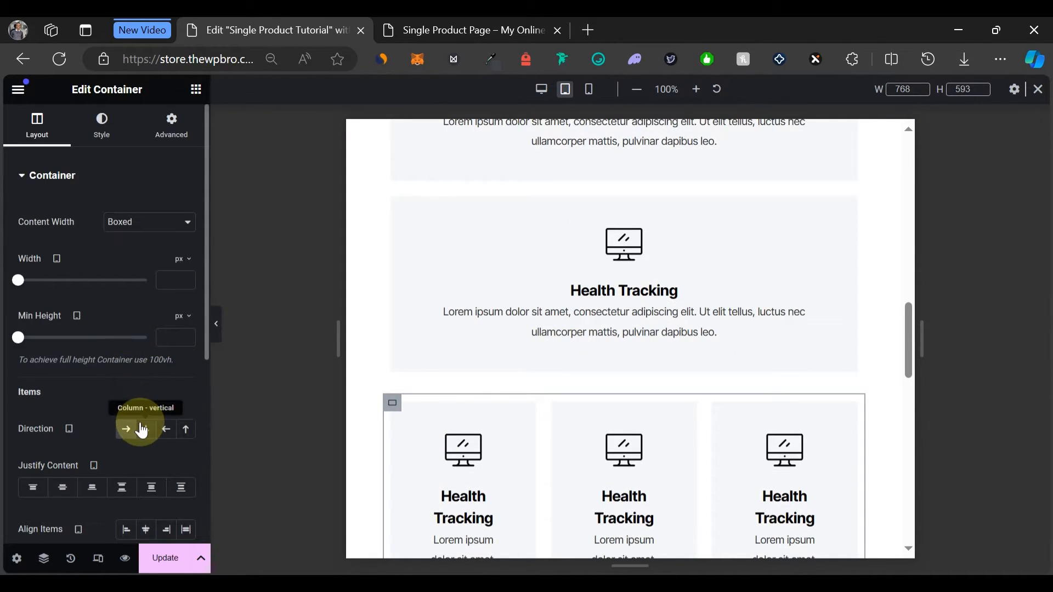
pyautogui.click(142, 431)
pyautogui.scroll(-5, 601, 329)
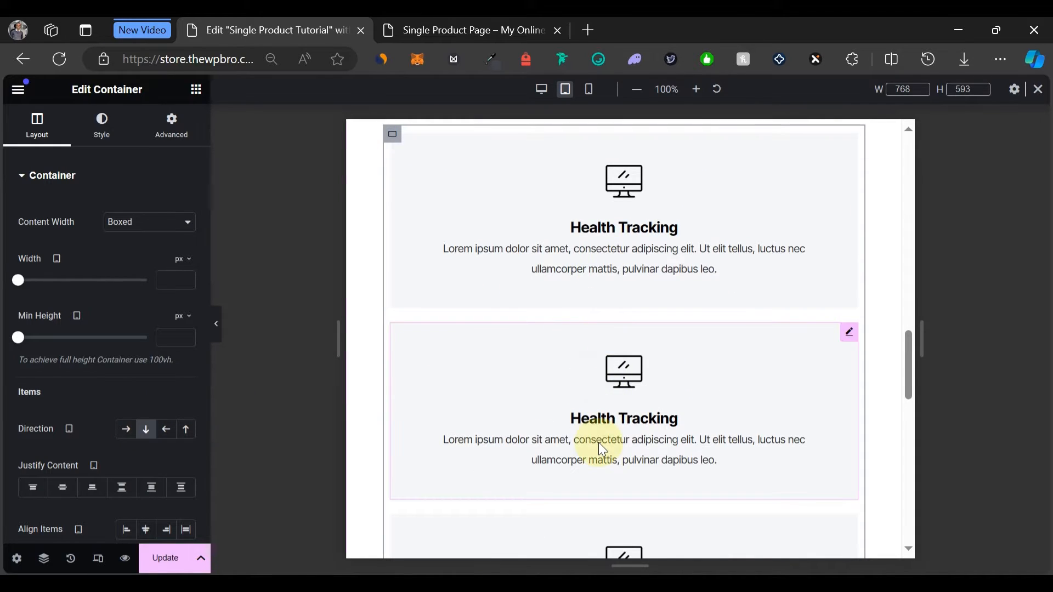
pyautogui.scroll(-5, 598, 443)
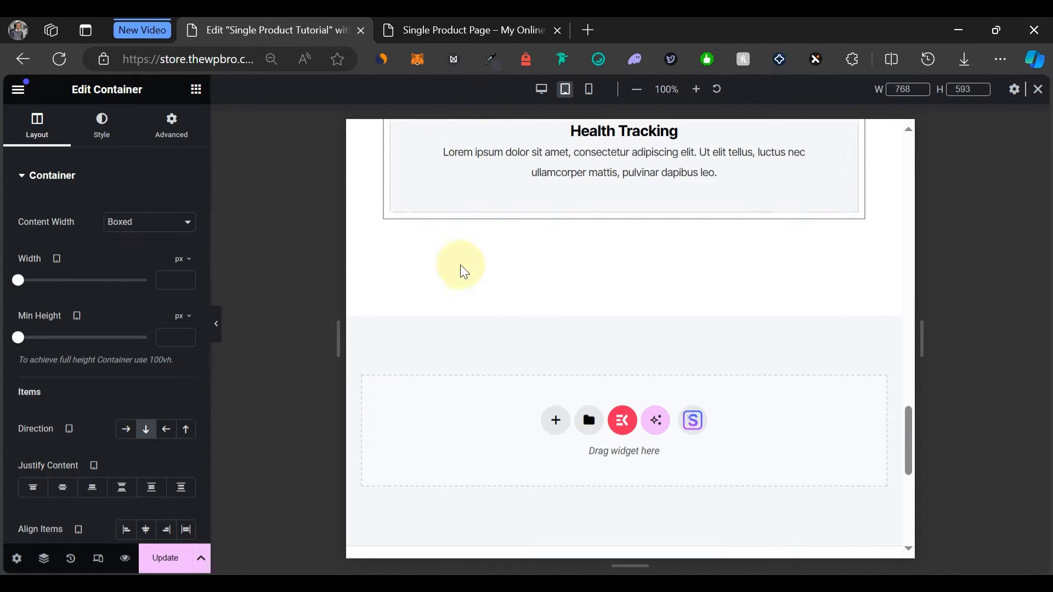
pyautogui.scroll(6, 451, 285)
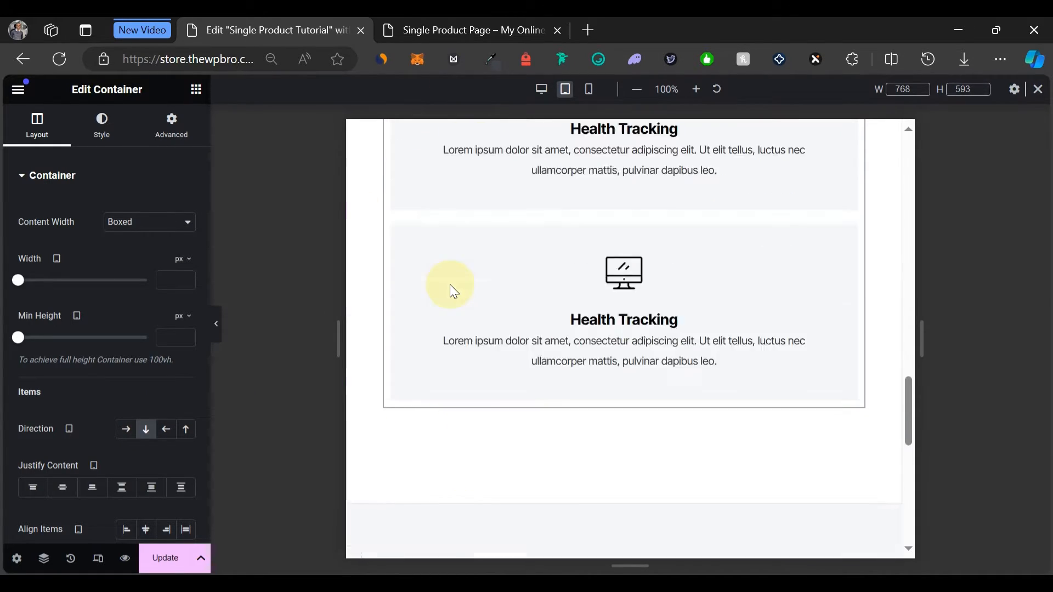
# Switch to the mobile layout and set the hero watch image container's top padding to 30 px.
pyautogui.click(590, 94)
pyautogui.scroll(2, 621, 262)
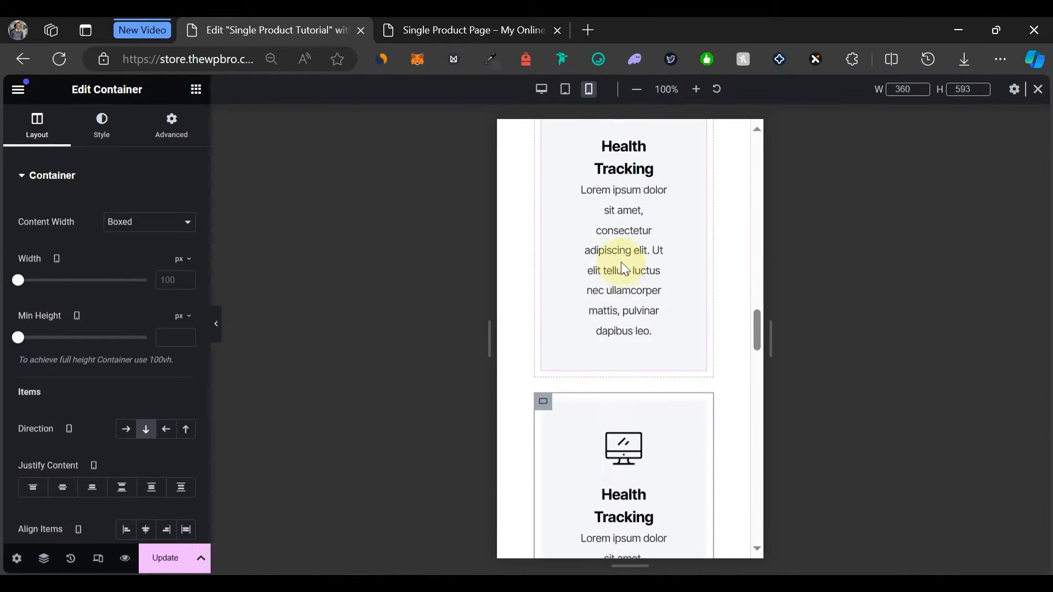
pyautogui.scroll(-3, 621, 261)
pyautogui.scroll(10, 625, 269)
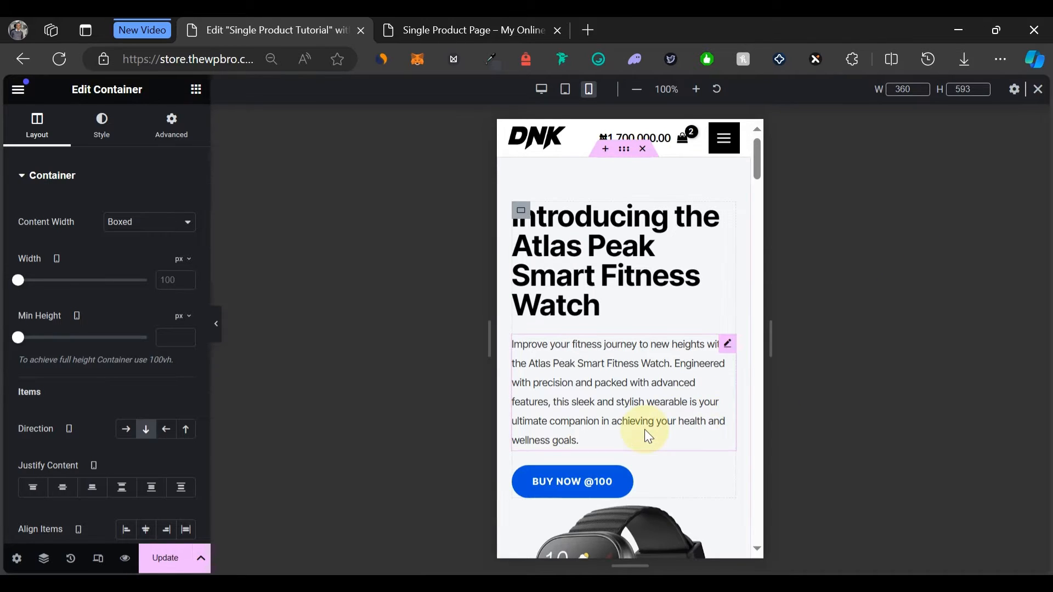
pyautogui.scroll(-3, 645, 431)
pyautogui.scroll(3, 644, 430)
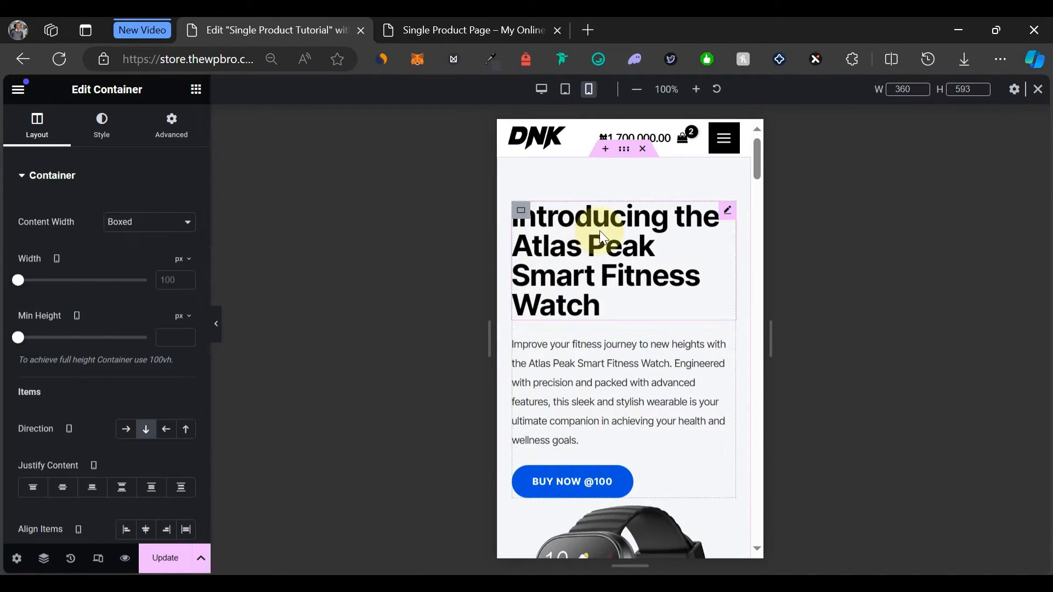
pyautogui.scroll(-6, 618, 431)
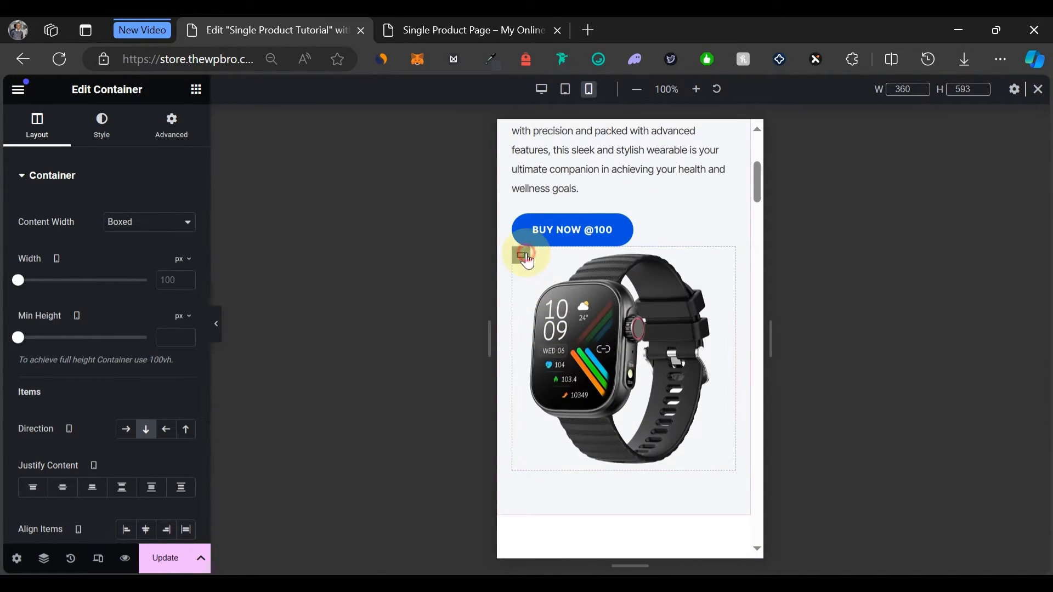
pyautogui.click(523, 256)
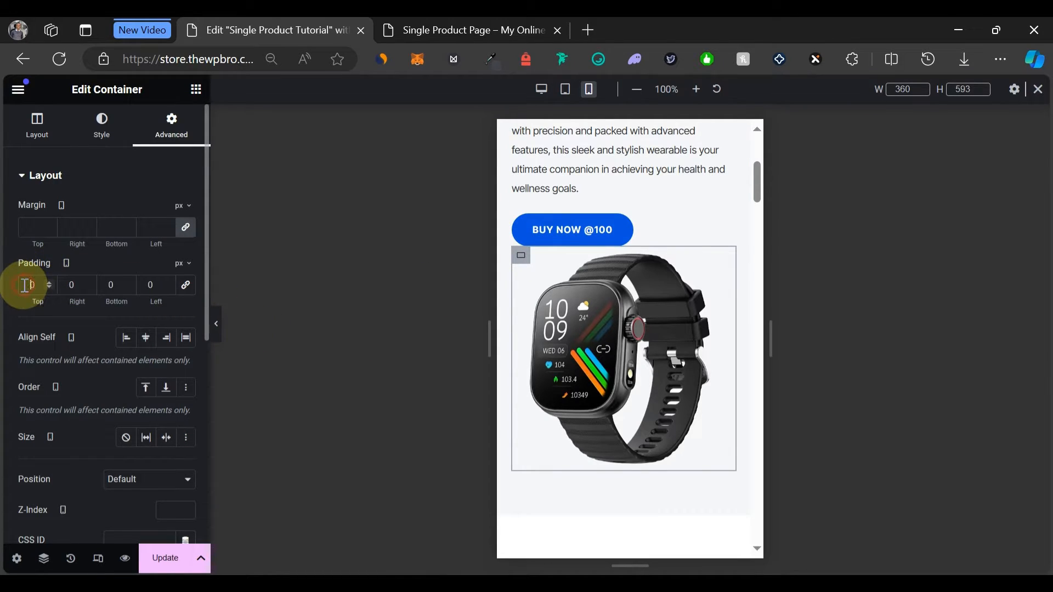
pyautogui.write('30')
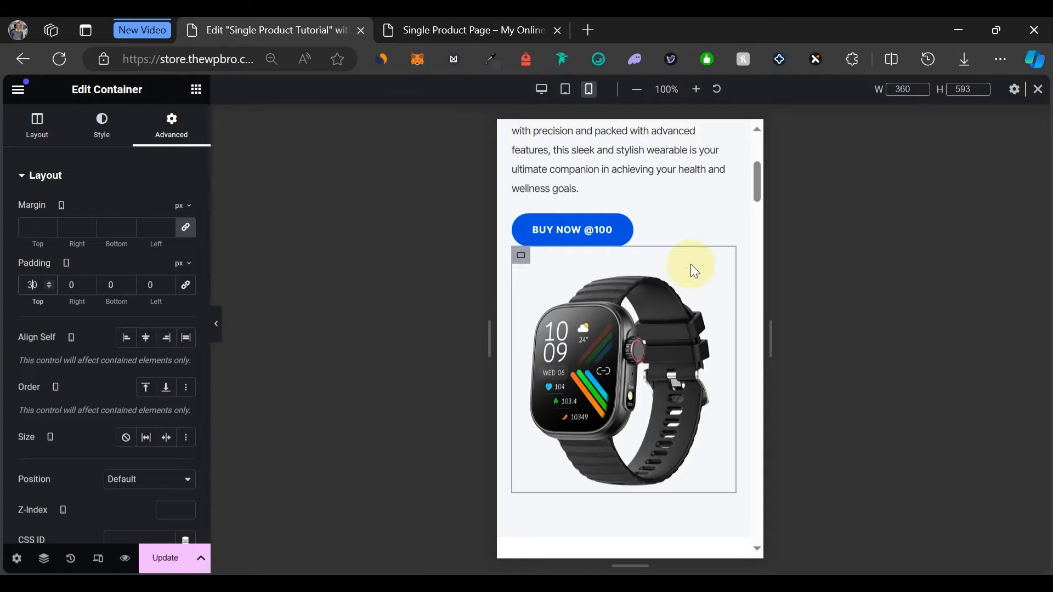
pyautogui.scroll(5, 699, 211)
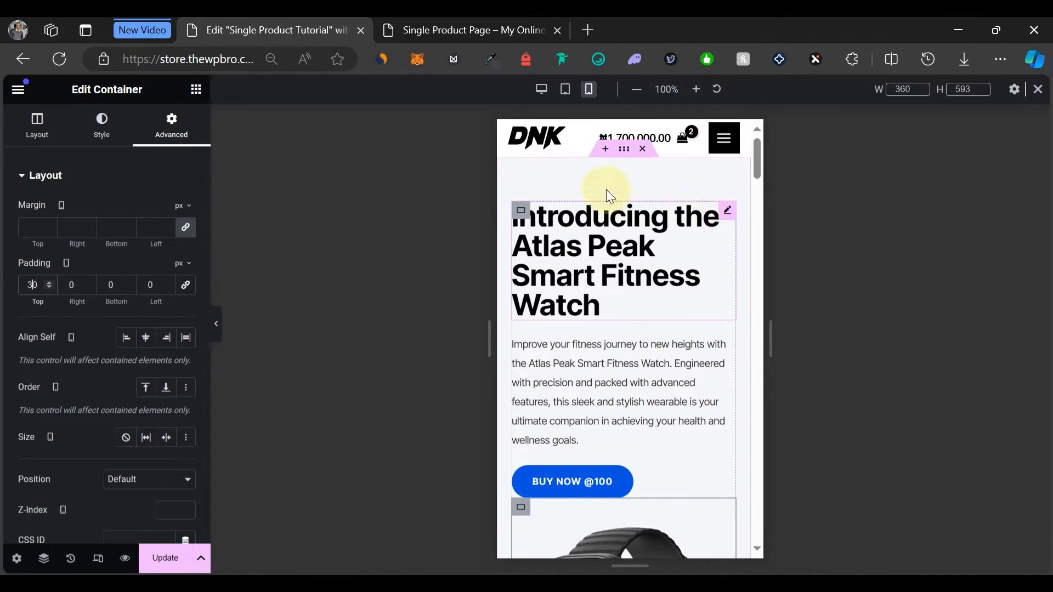
# Set the "Performance Meets Style" section container's mobile padding to 70 px top and bottom, 20 px right and left, with the sides unlinked.
pyautogui.scroll(-10, 683, 366)
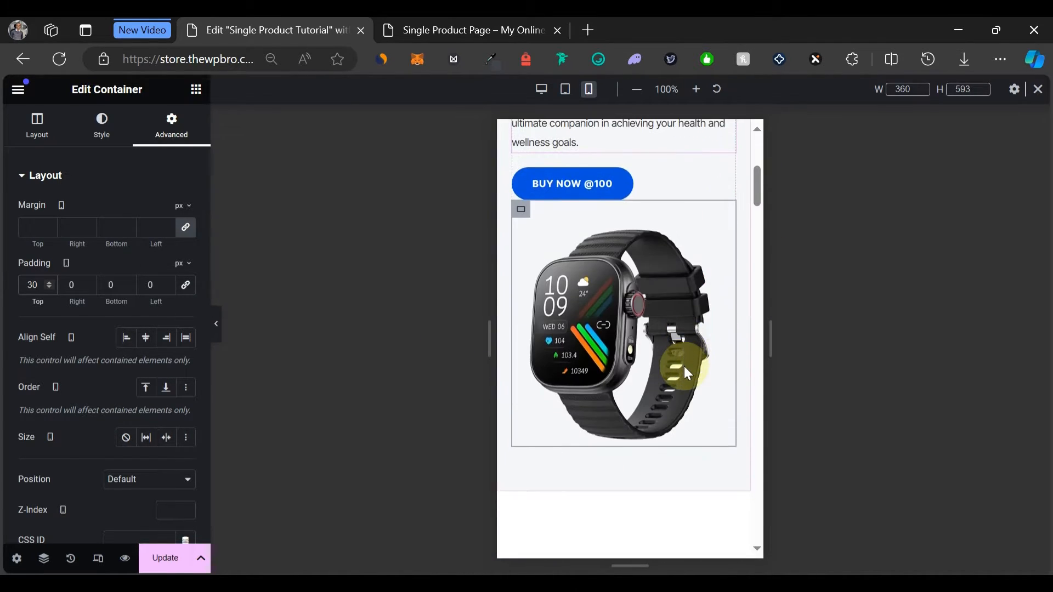
pyautogui.scroll(2, 686, 366)
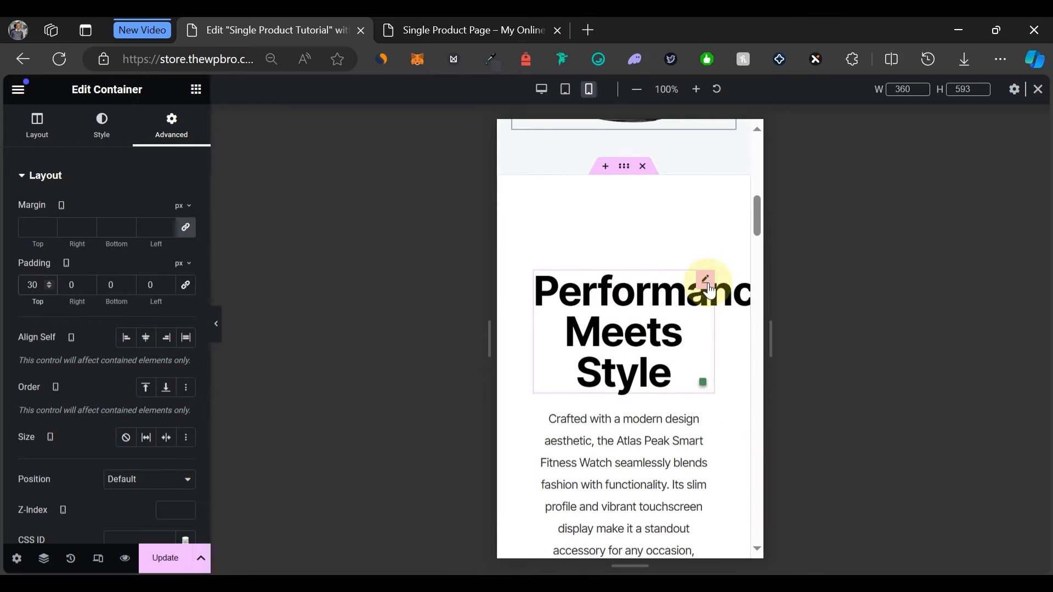
pyautogui.click(624, 174)
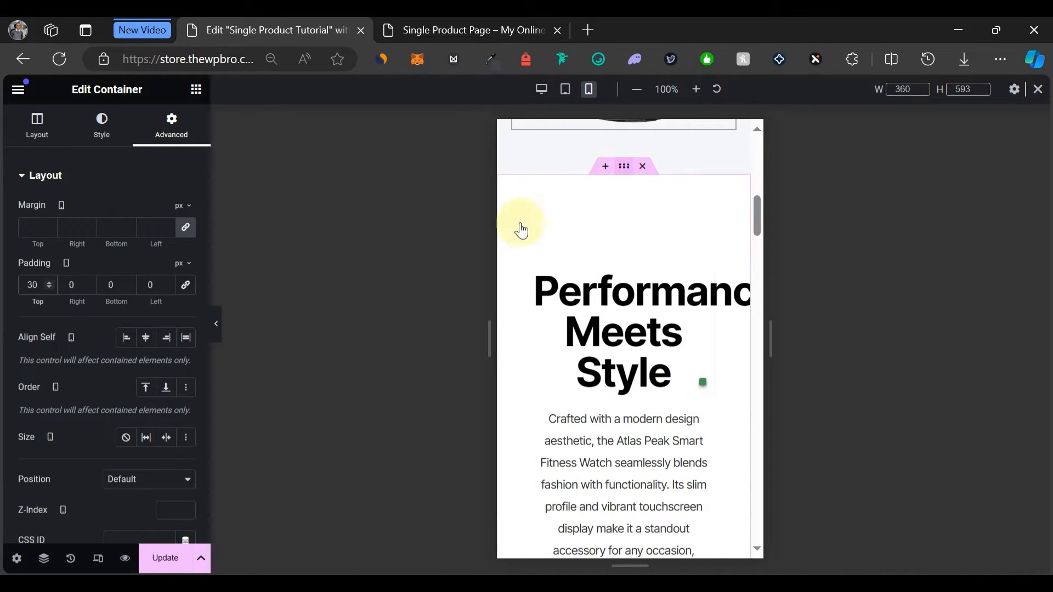
pyautogui.click(186, 285)
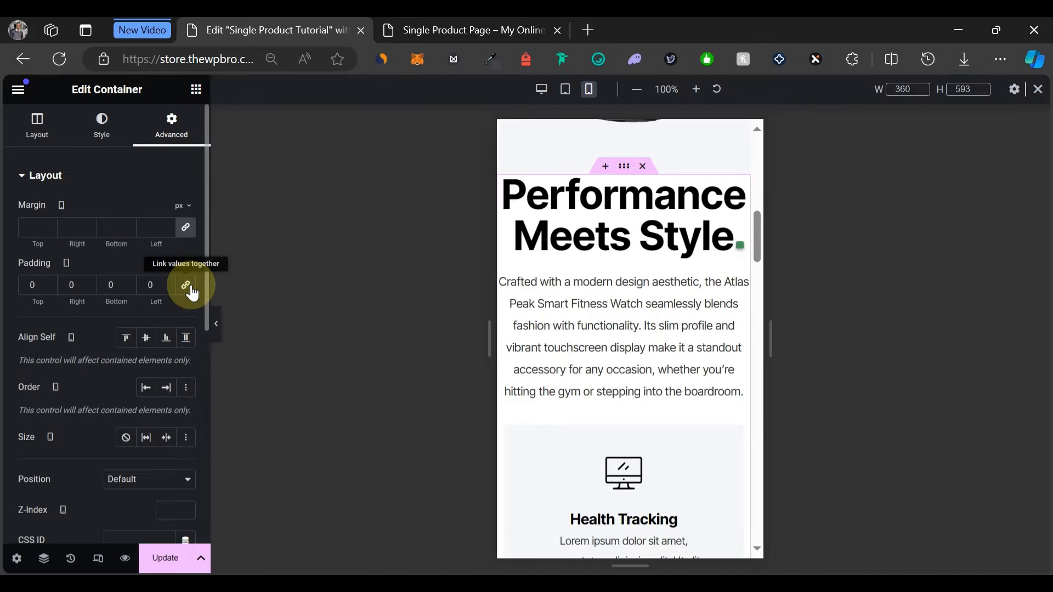
pyautogui.click(23, 284)
pyautogui.write('7')
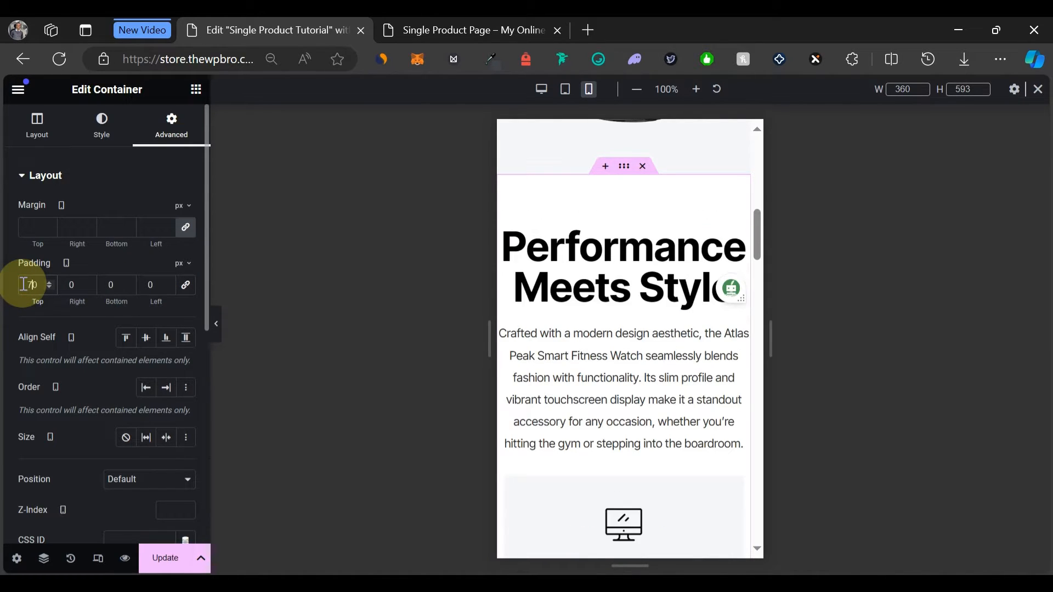
pyautogui.click(72, 284)
pyautogui.write('2')
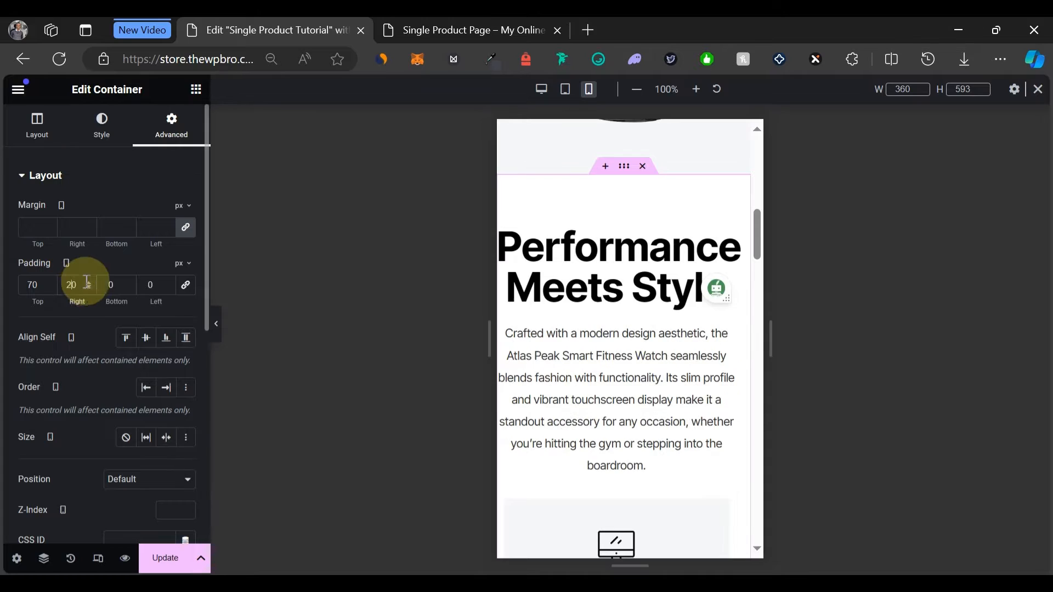
pyautogui.write('2')
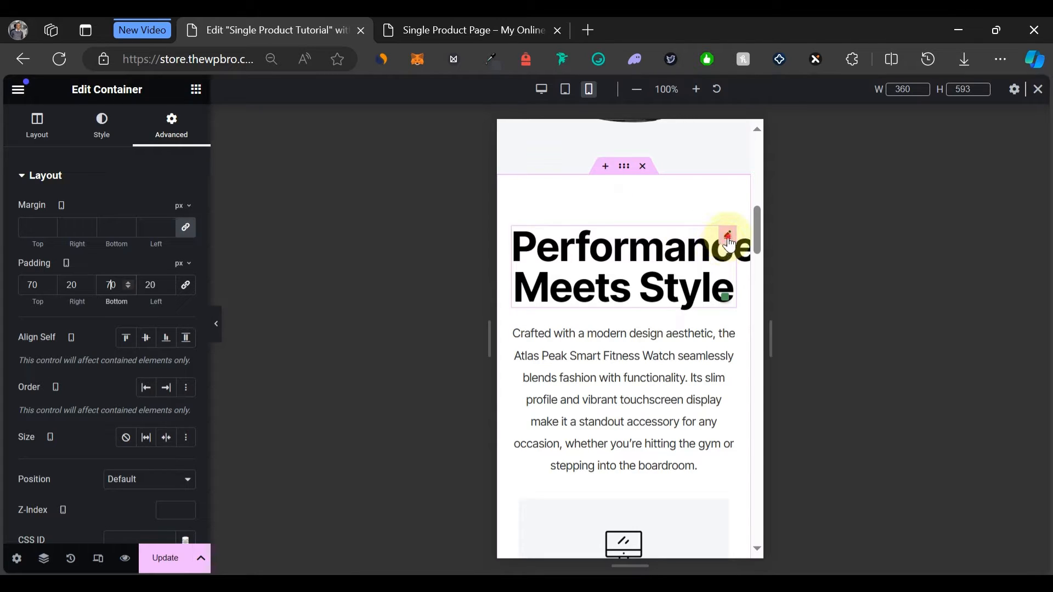
# Set the "Performance Meets Style" heading's mobile font size to 40 px.
pyautogui.click(728, 237)
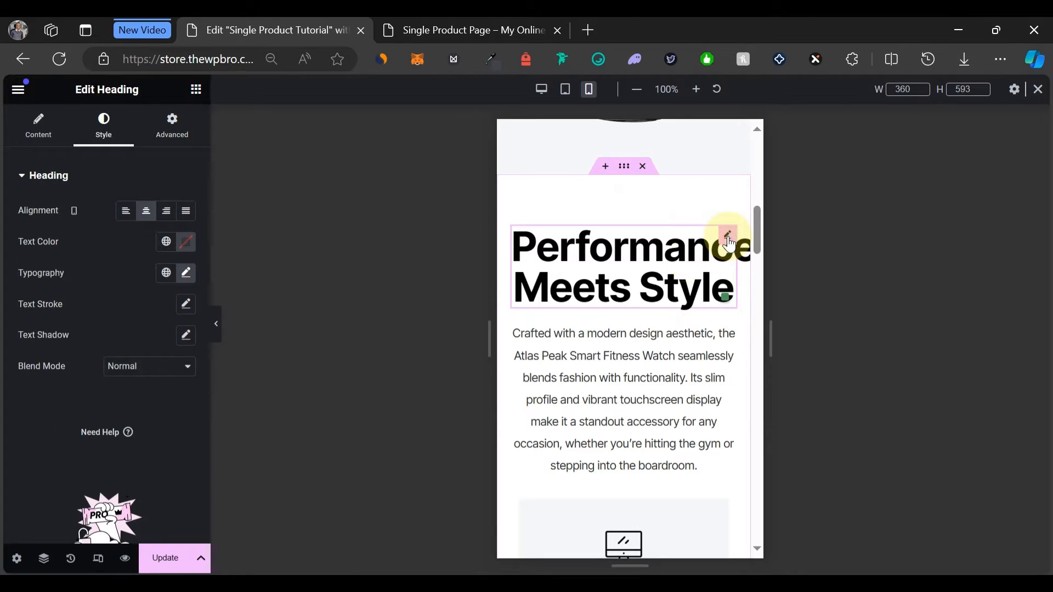
pyautogui.click(186, 273)
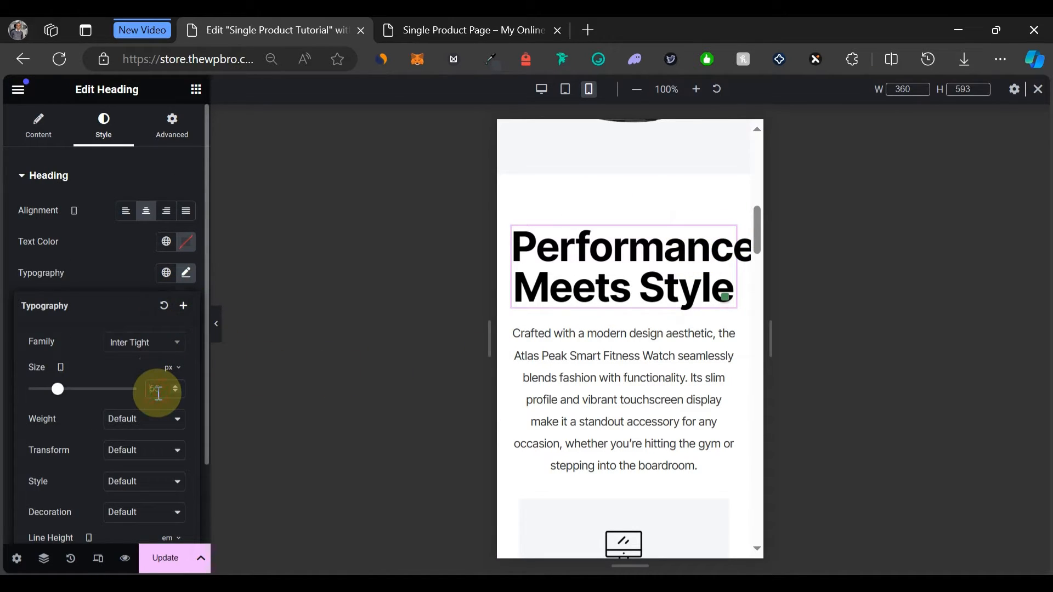
pyautogui.write('40')
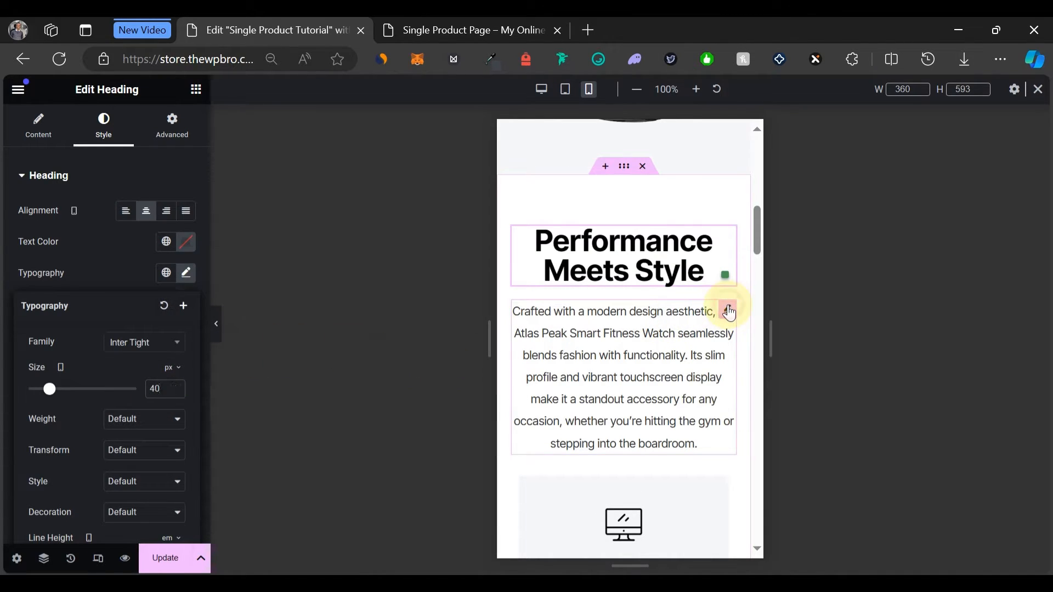
# Set the mobile font size of the paragraph under "Performance Meets Style" to 15 px and check the sections below.
pyautogui.click(729, 310)
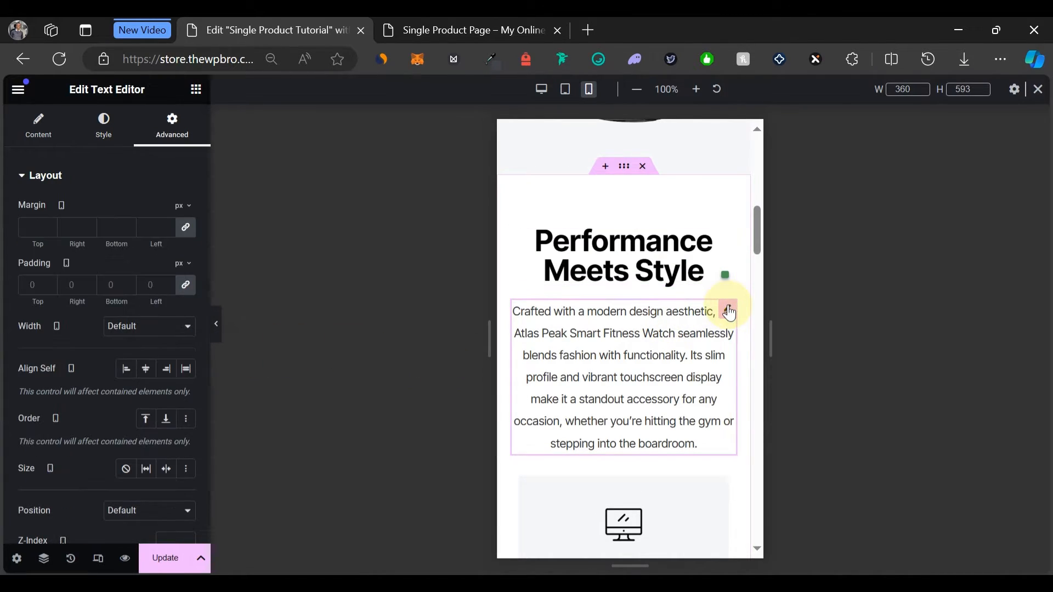
pyautogui.click(106, 144)
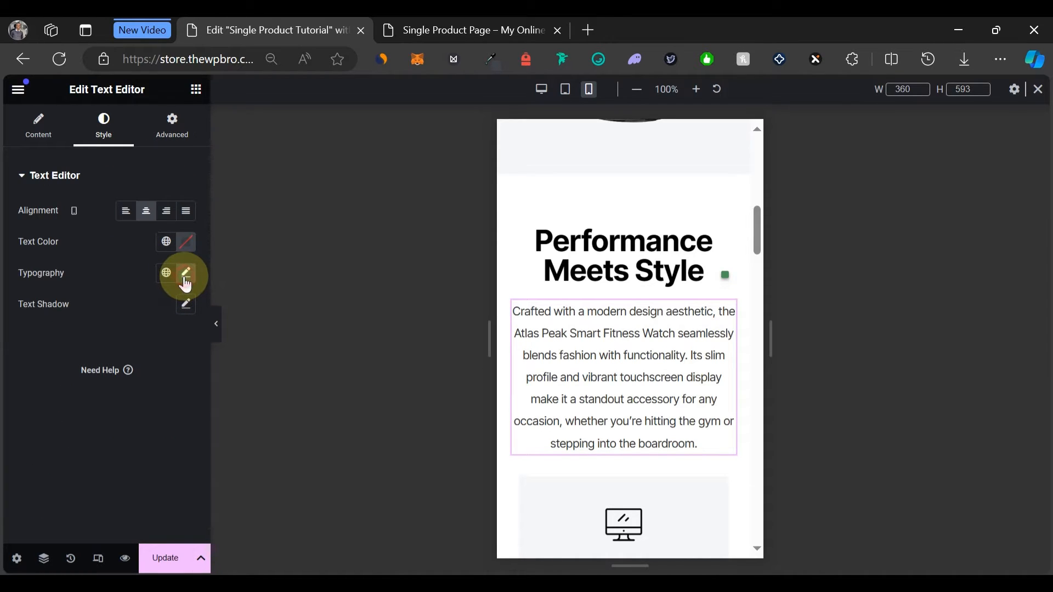
pyautogui.click(186, 274)
pyautogui.write('15')
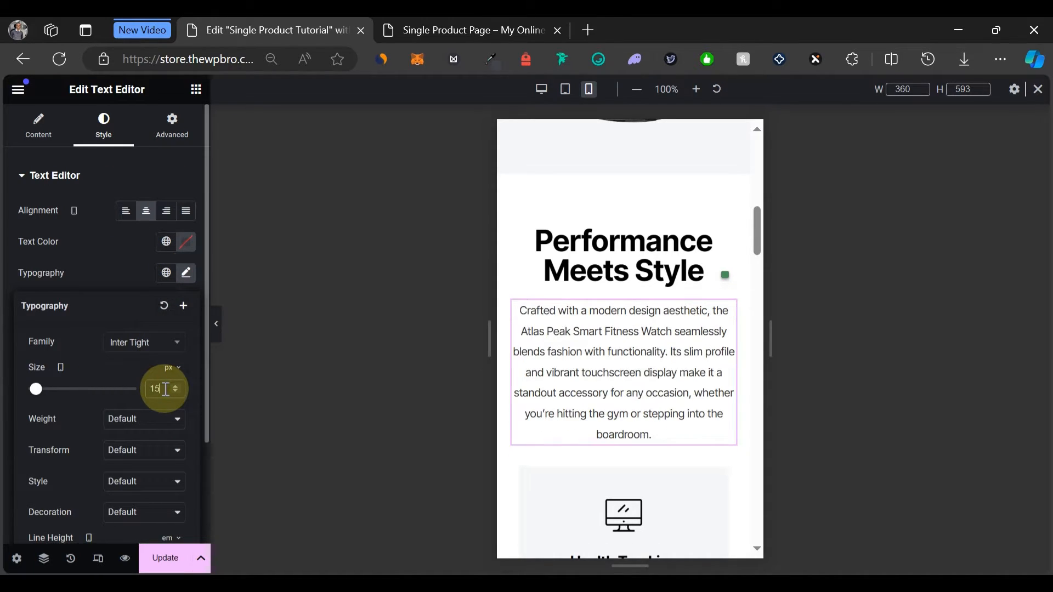
pyautogui.scroll(-8, 651, 460)
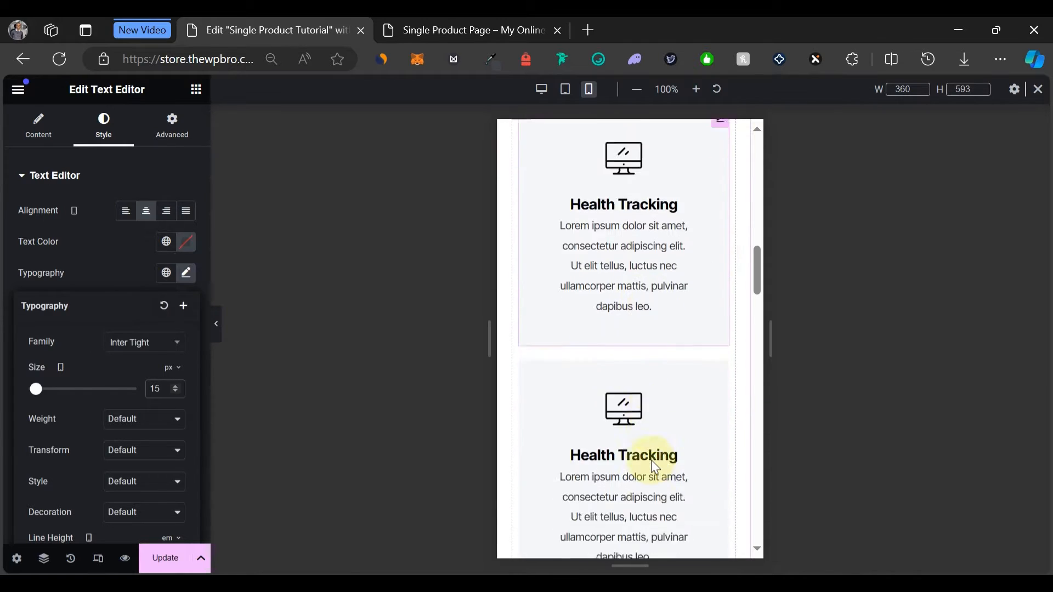
pyautogui.scroll(-15, 651, 459)
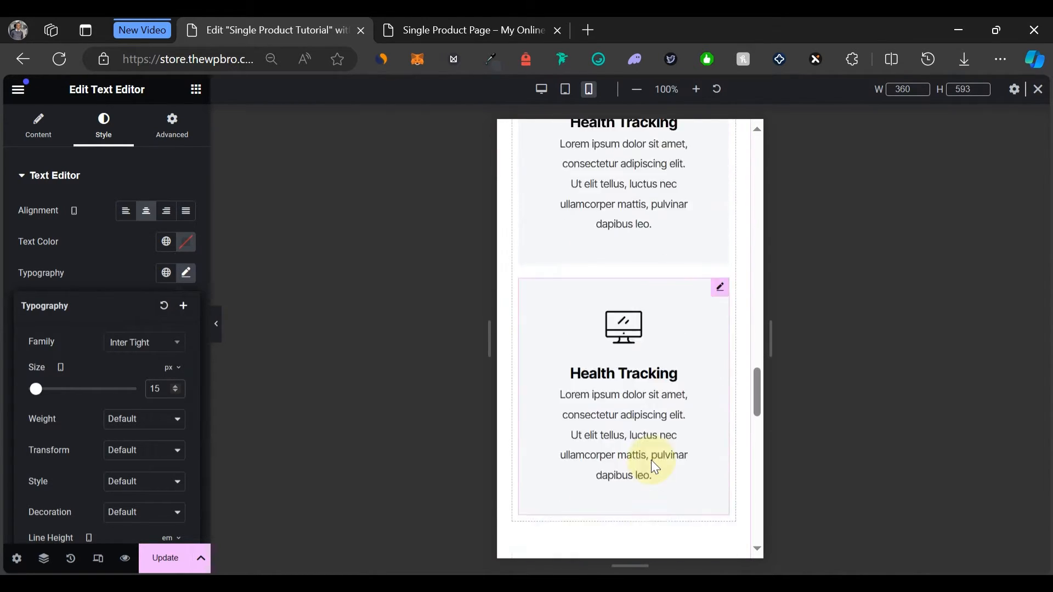
pyautogui.scroll(-3, 651, 459)
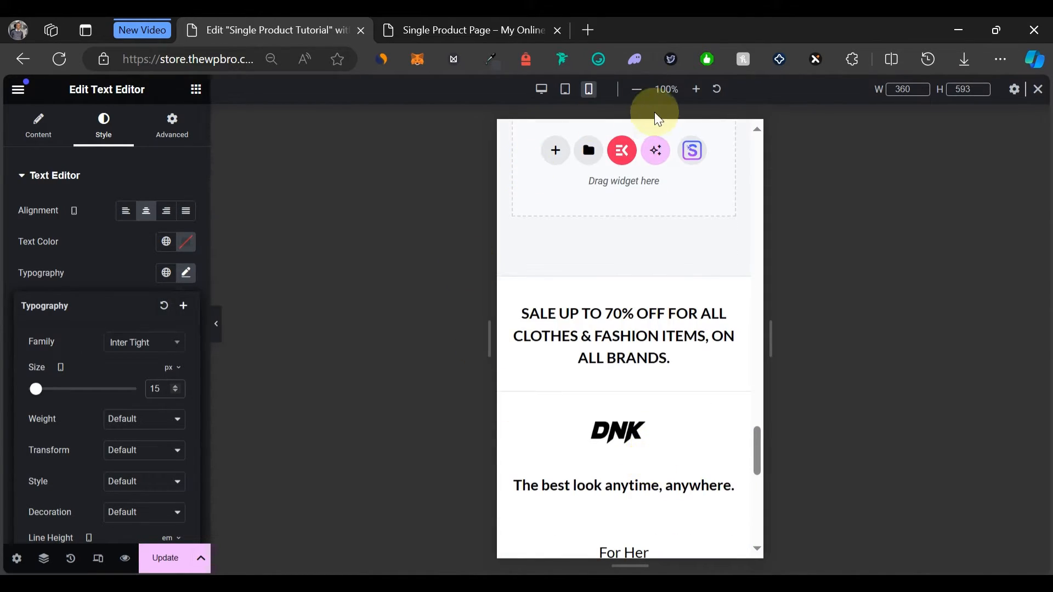
# Return to the desktop layout and compare the "Hurry, Take the Next Step." section of the reference product page with the hero section.
pyautogui.click(542, 90)
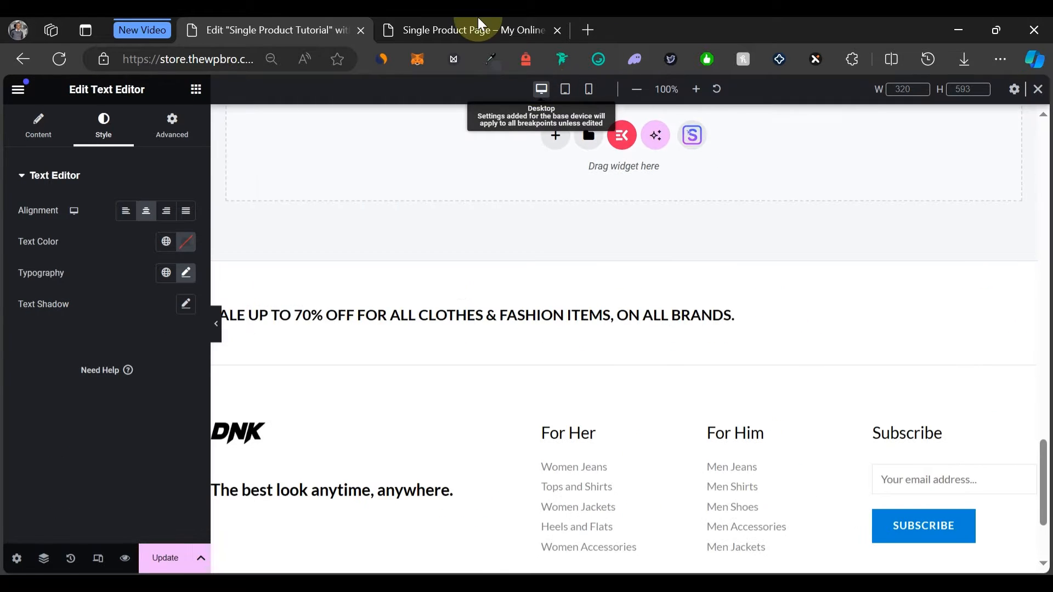
pyautogui.click(454, 24)
pyautogui.scroll(-5, 557, 353)
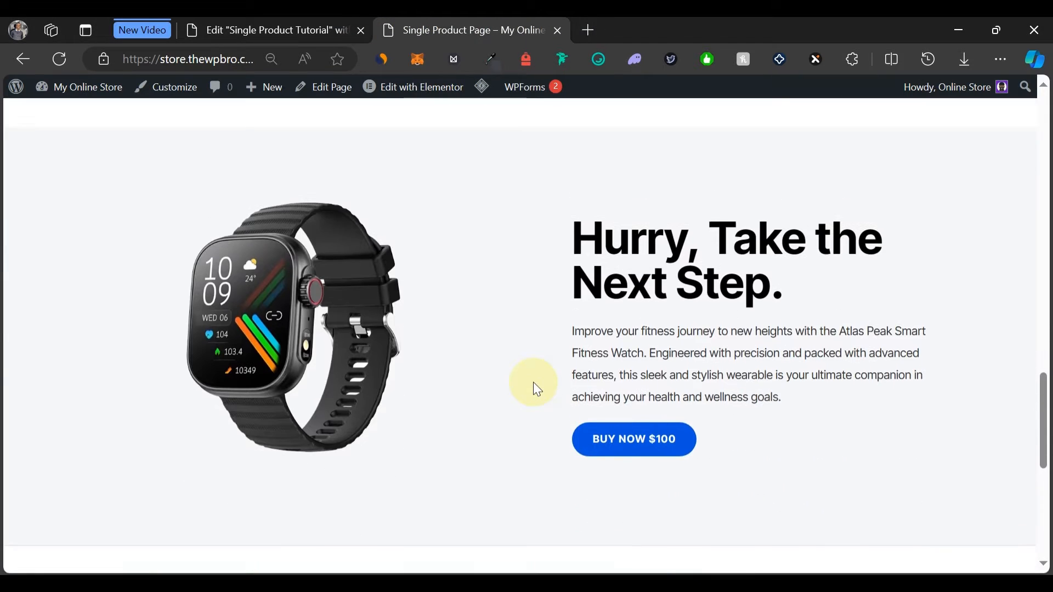
pyautogui.click(235, 29)
pyautogui.scroll(5, 479, 334)
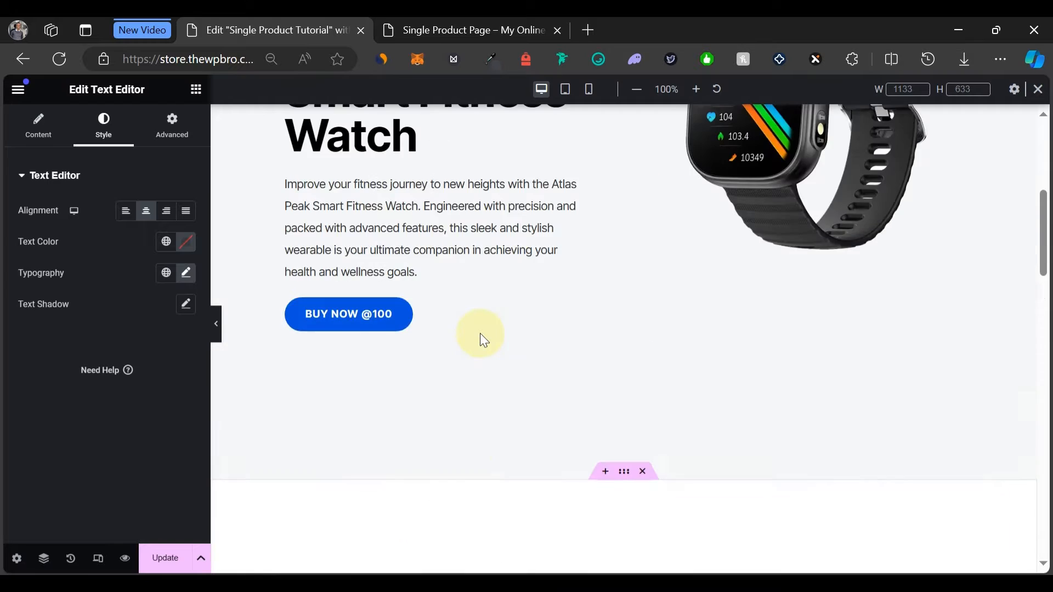
pyautogui.scroll(3, 479, 334)
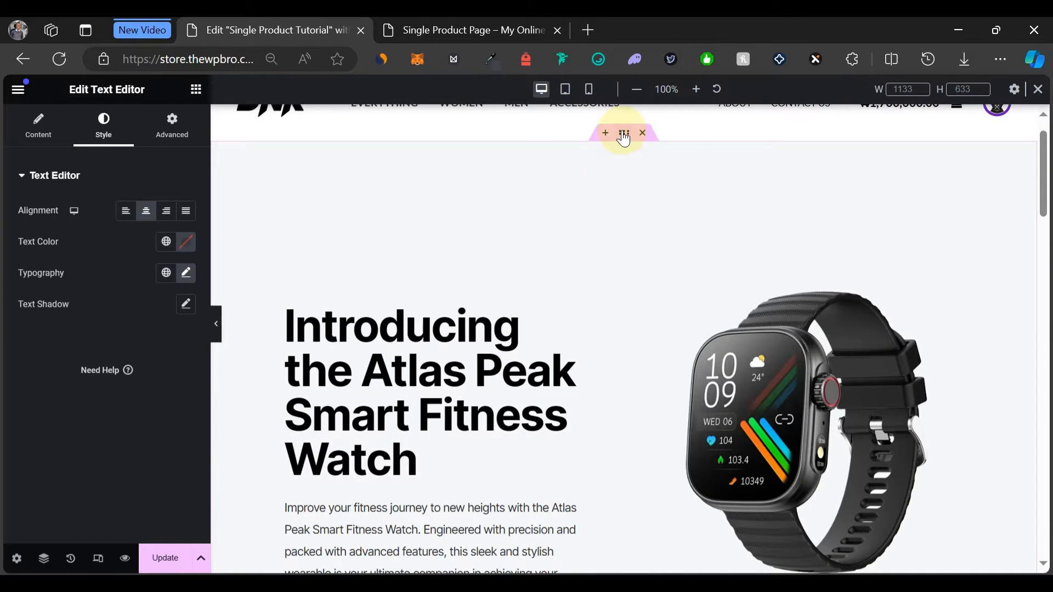
# Copy the hero section's container and paste it into the empty area below the feature cards, above the sale banner.
pyautogui.click(623, 133)
pyautogui.rightClick(624, 134)
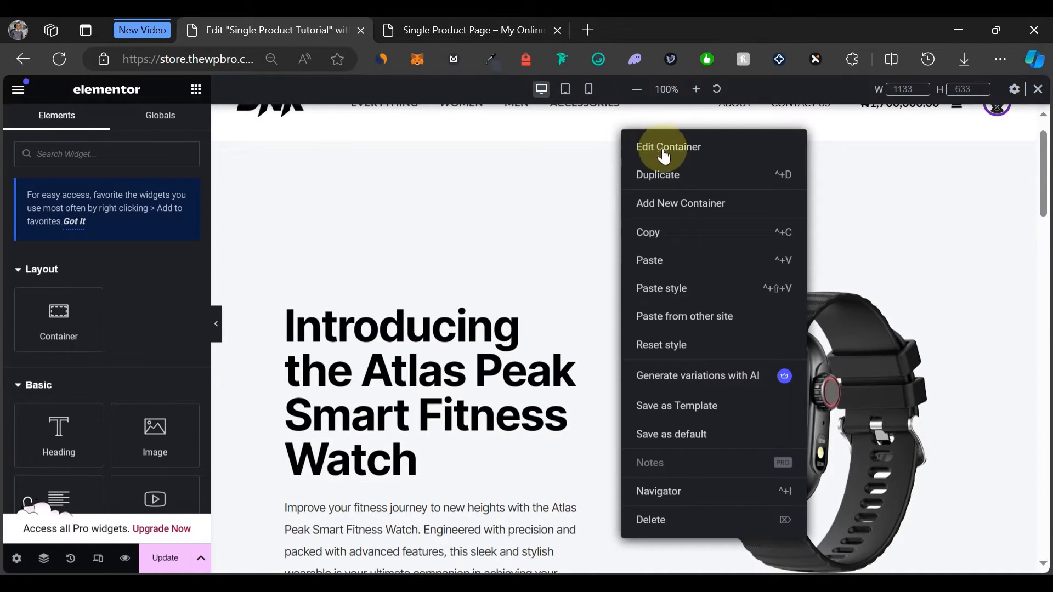
pyautogui.click(670, 233)
pyautogui.scroll(-10, 670, 233)
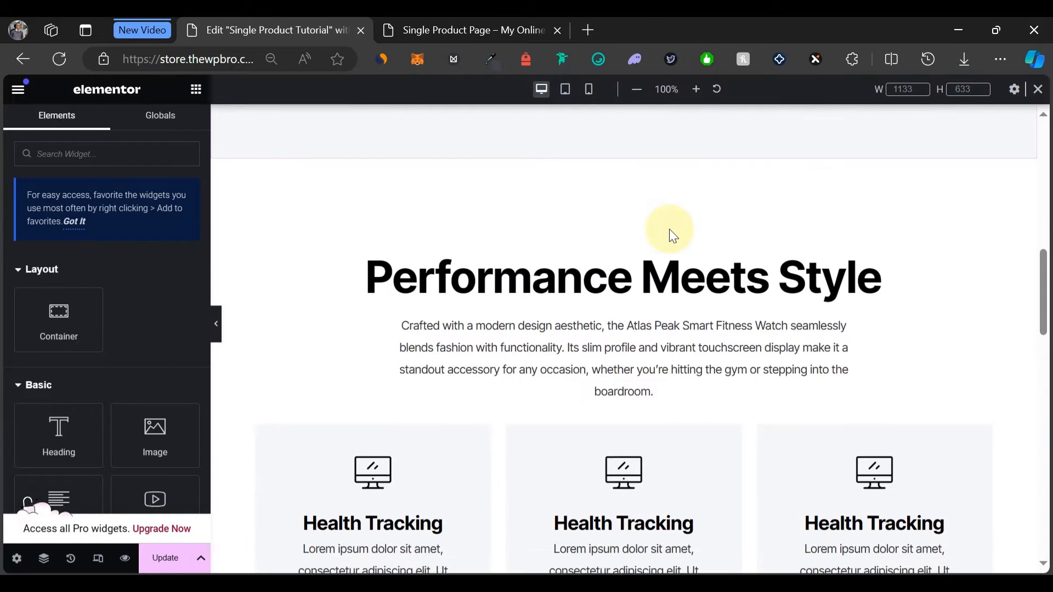
pyautogui.scroll(-8, 670, 229)
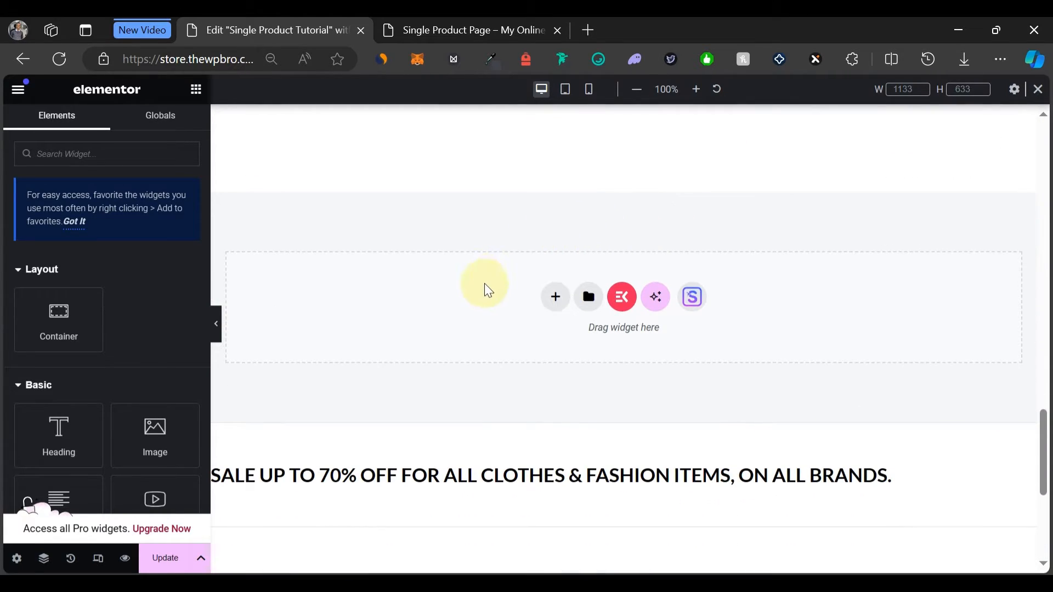
pyautogui.rightClick(485, 284)
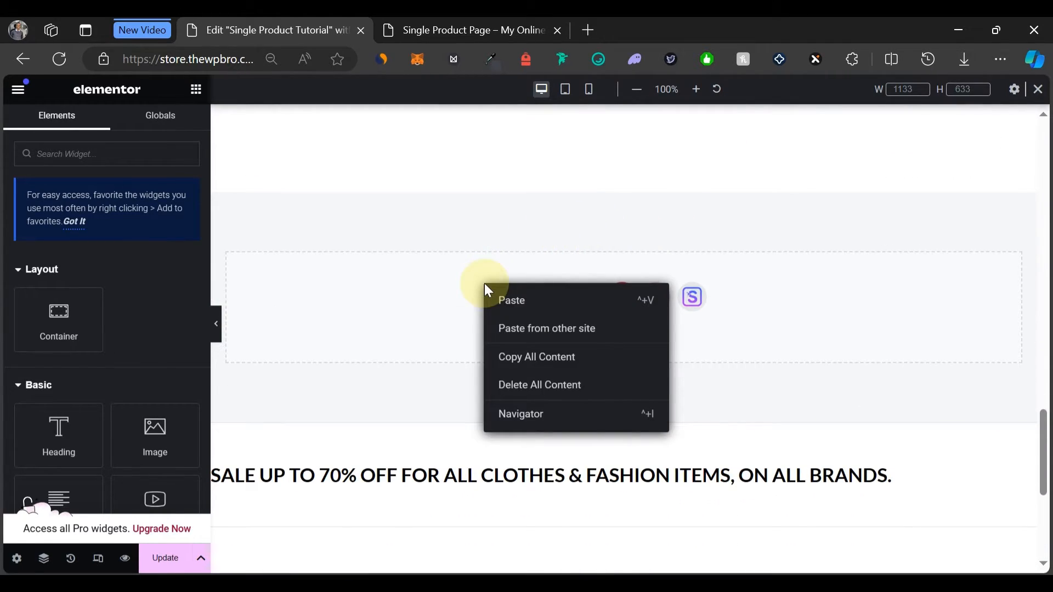
pyautogui.click(553, 311)
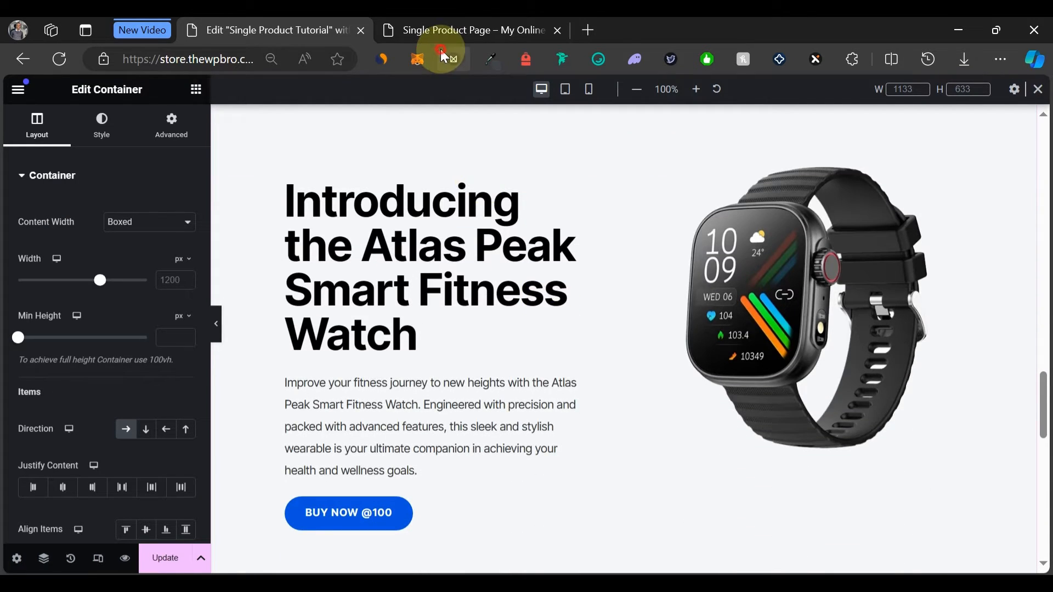
# Check the layout of the reference page's "Hurry, Take the Next Step." section and set the pasted container's direction to Row - reversed.
pyautogui.click(419, 38)
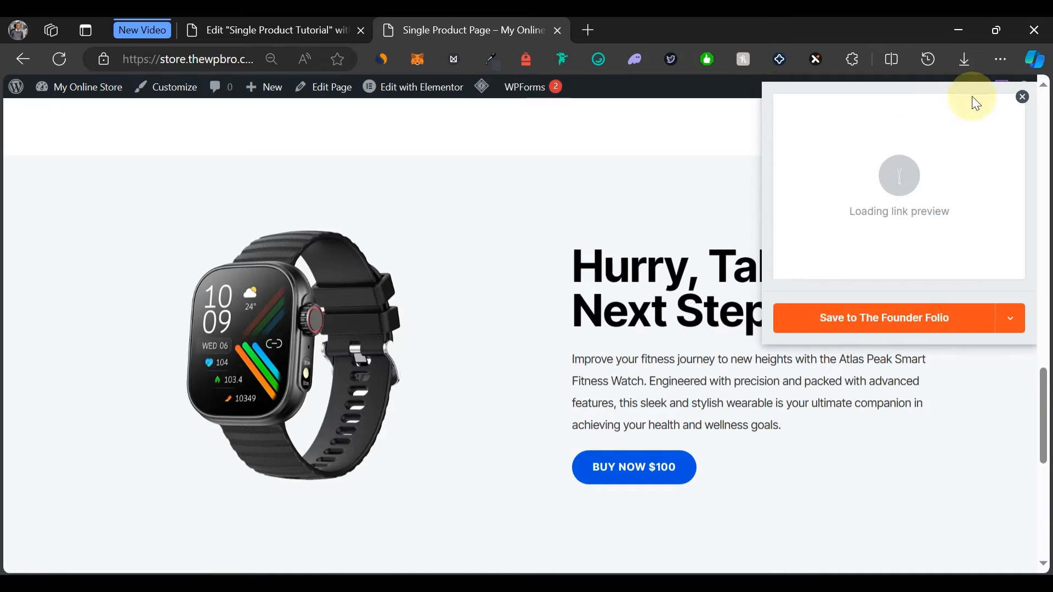
pyautogui.click(1024, 99)
pyautogui.scroll(-1, 560, 319)
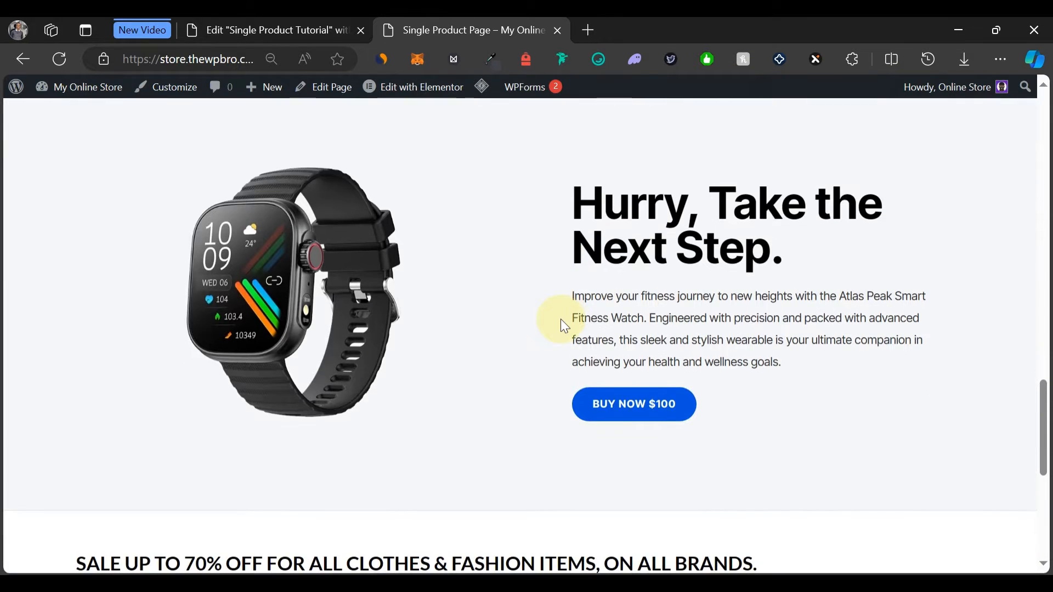
pyautogui.moveTo(383, 260)
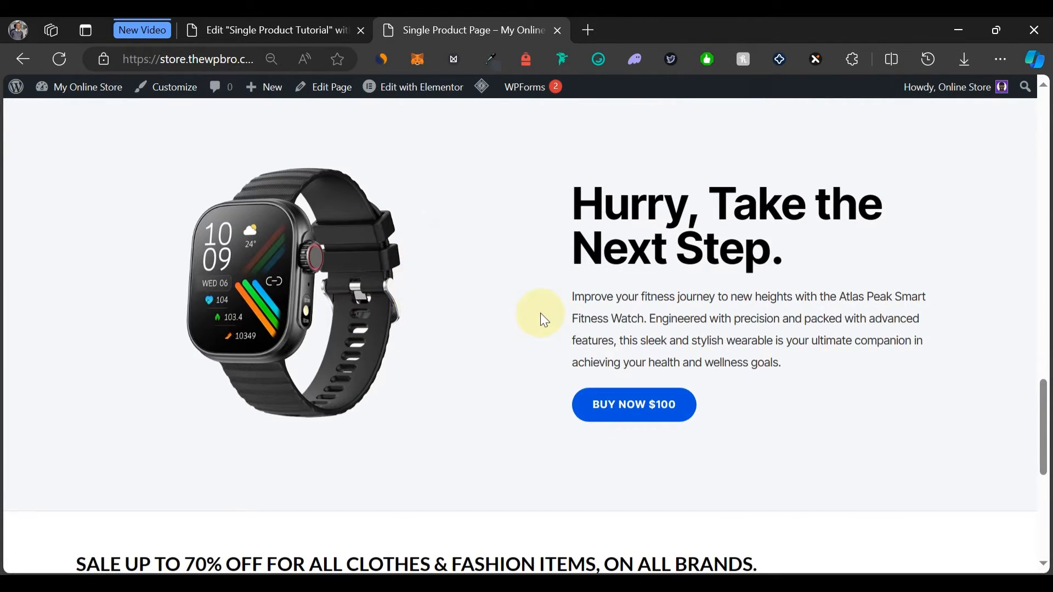
pyautogui.click(327, 32)
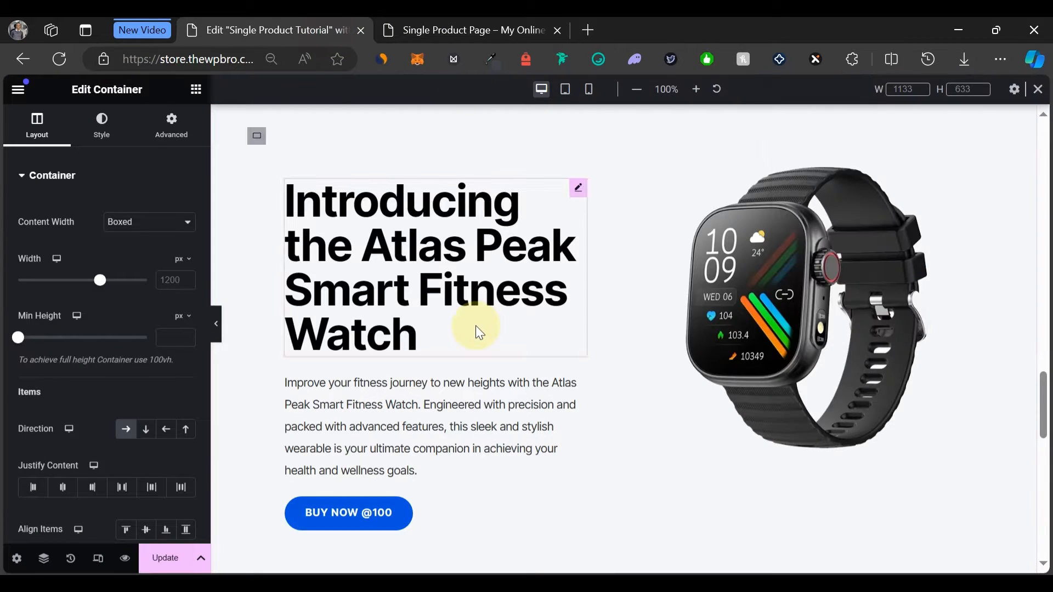
pyautogui.scroll(-3, 476, 325)
pyautogui.scroll(2, 476, 325)
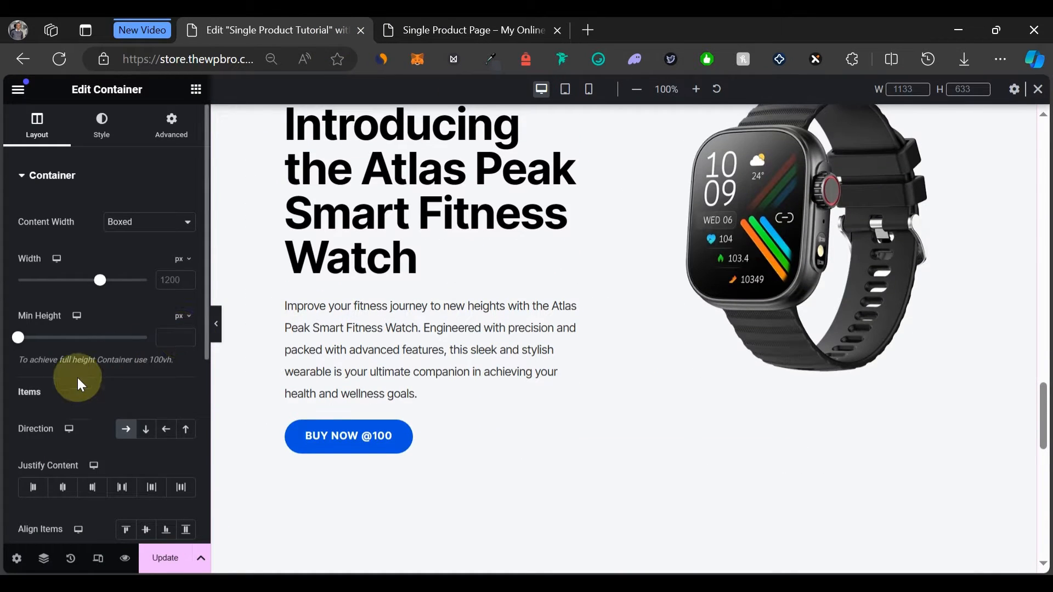
pyautogui.scroll(-2, 79, 387)
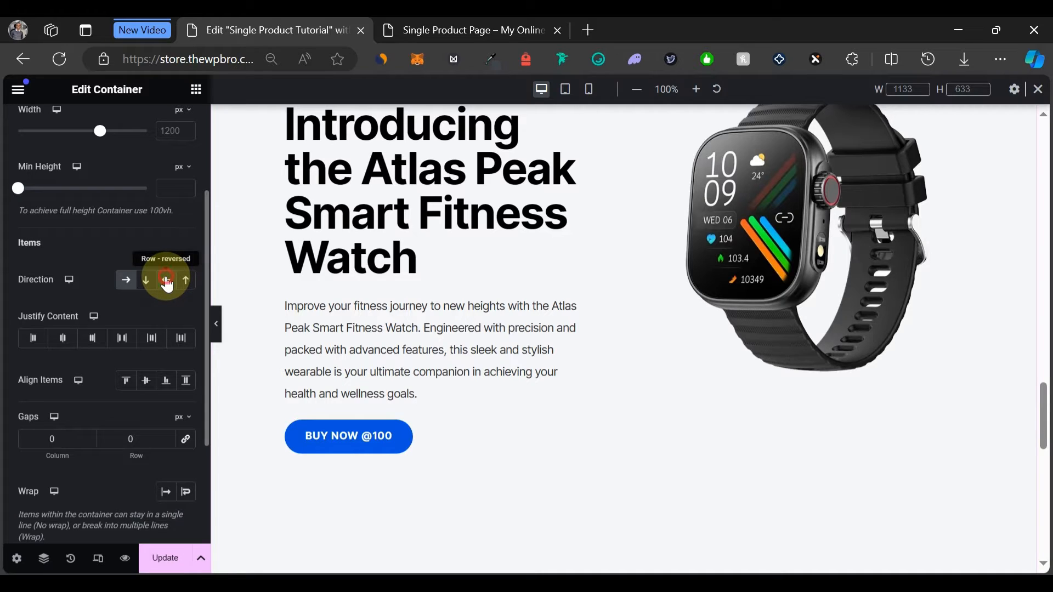
pyautogui.click(166, 281)
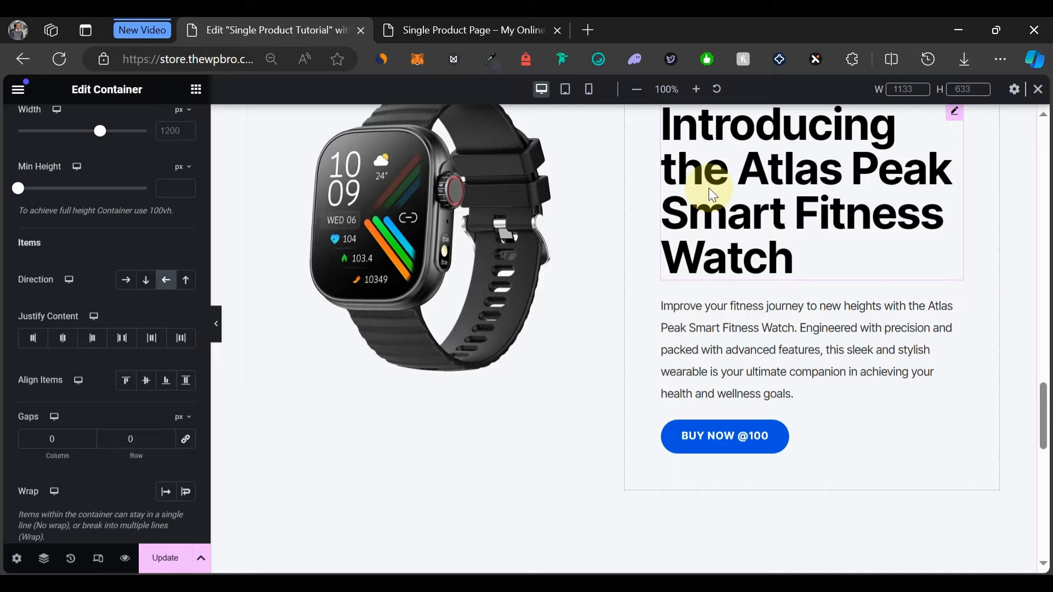
pyautogui.scroll(2, 713, 195)
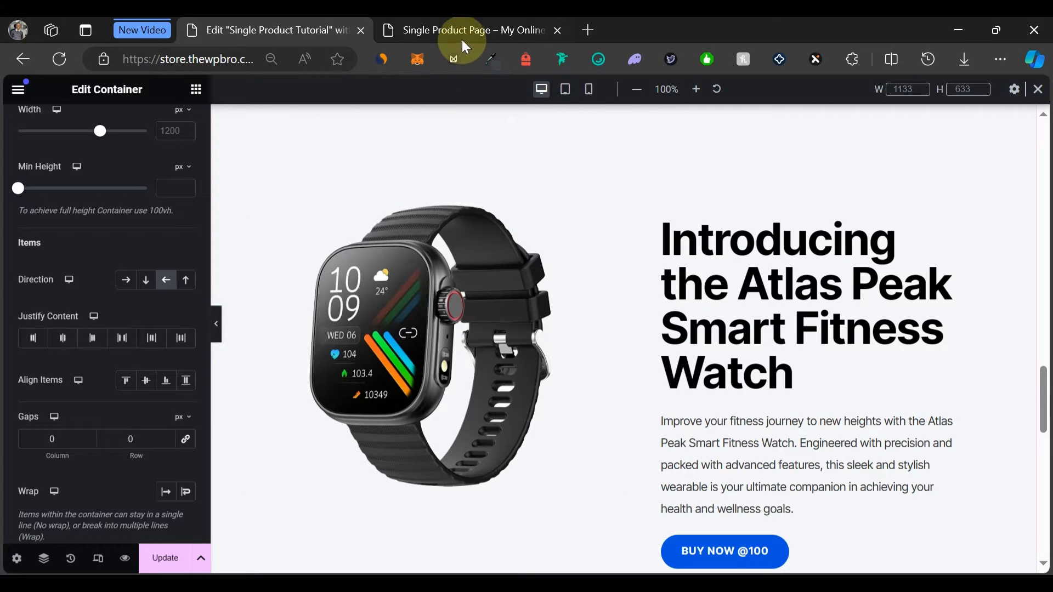
# Copy the call-to-action heading from the reference page and replace the pasted section's heading with "Hurry, Take the Next Step.".
pyautogui.click(444, 35)
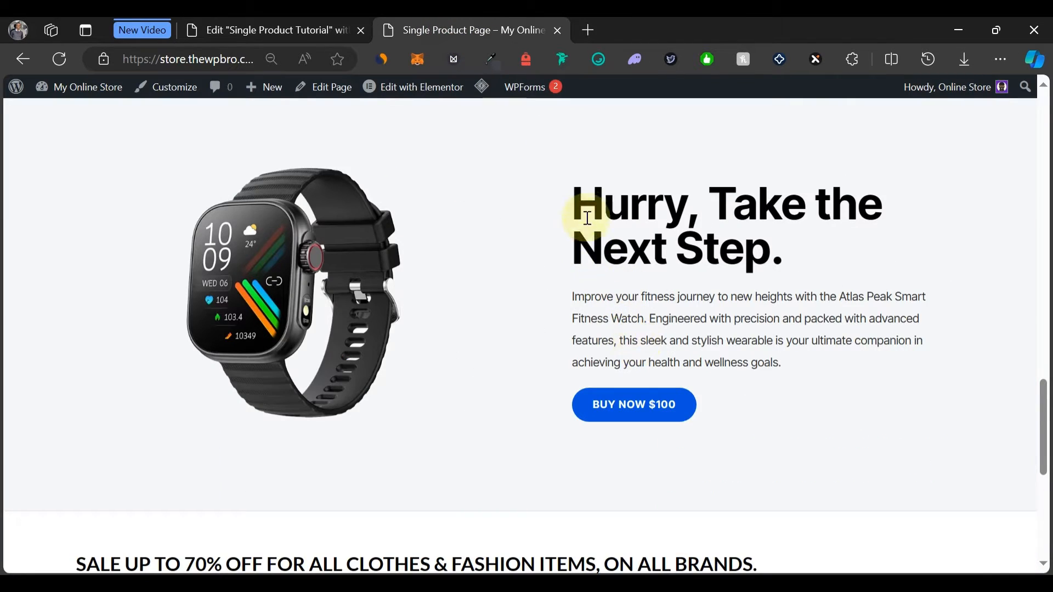
pyautogui.moveTo(578, 196); pyautogui.dragTo(814, 267)
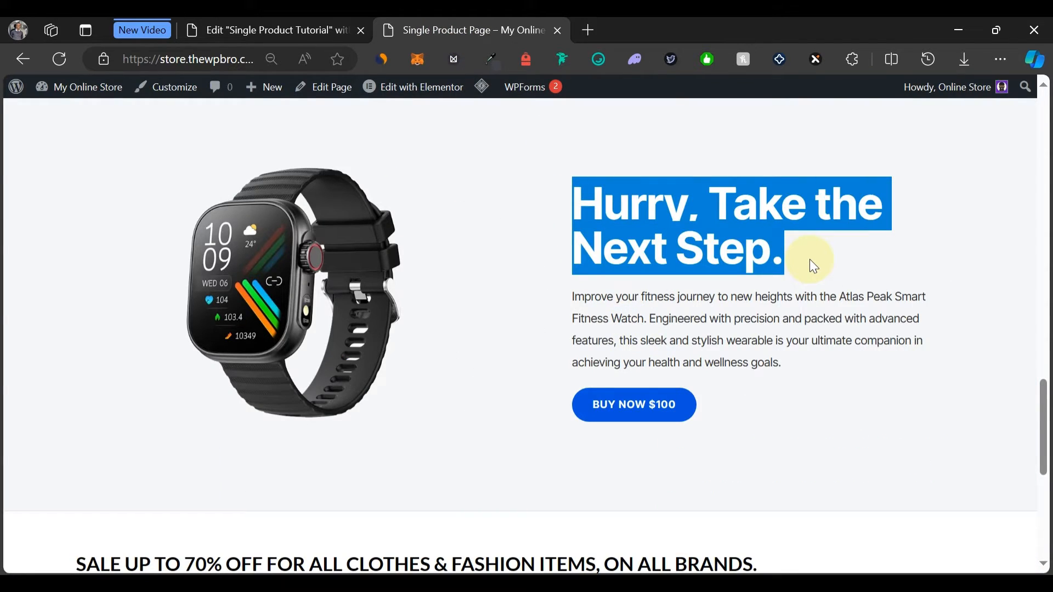
pyautogui.click(285, 28)
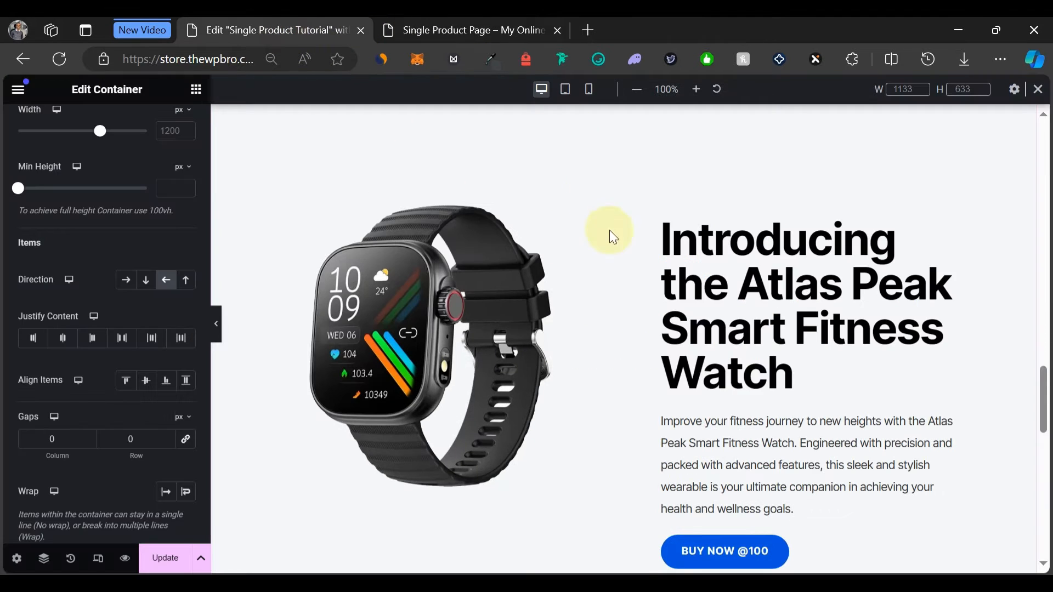
pyautogui.click(710, 296)
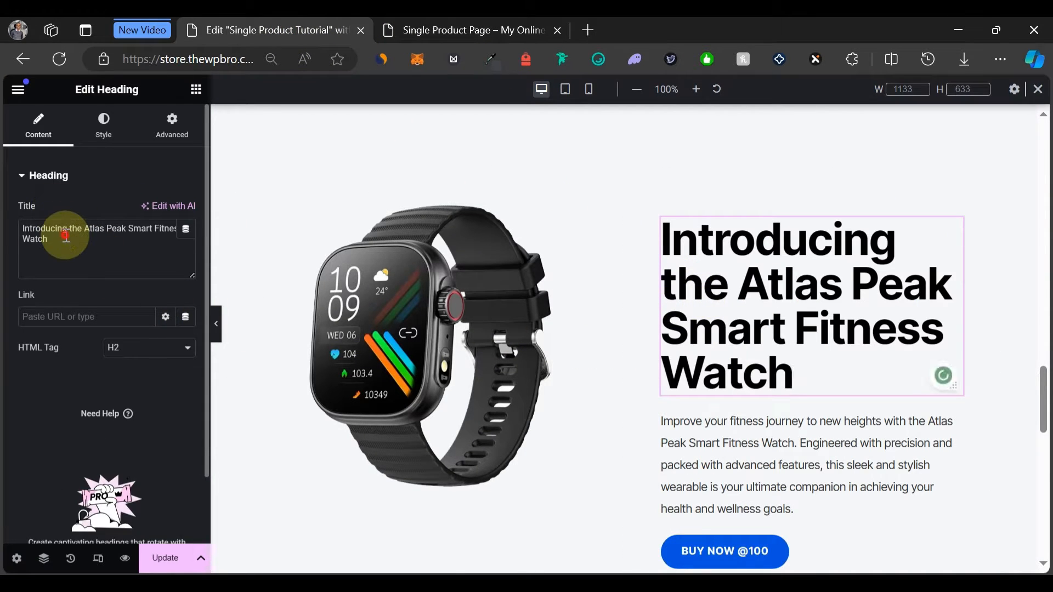
pyautogui.hotkey('ctrl', 'a')
pyautogui.hotkey('ctrl', 'v')
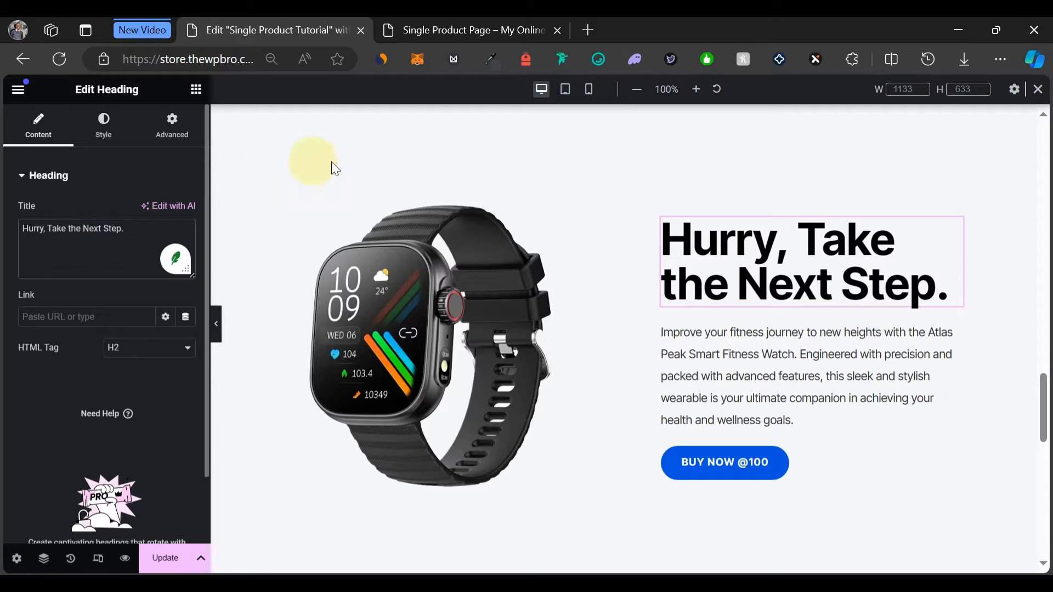
# Compare the paragraph under the reference page's "Hurry, Take the Next Step." heading with the one in the pasted section.
pyautogui.click(403, 32)
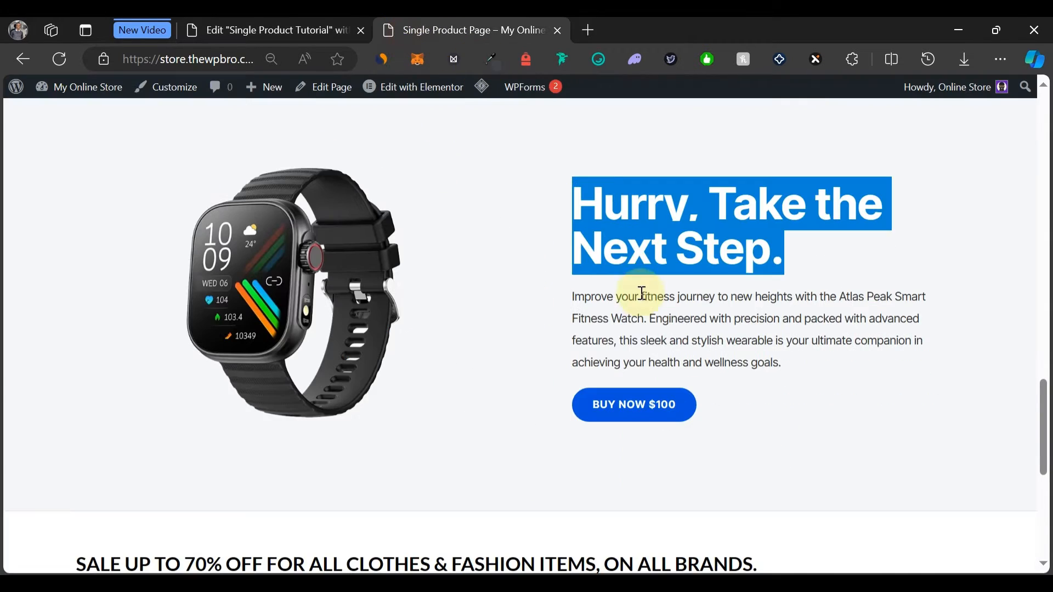
pyautogui.moveTo(575, 296); pyautogui.dragTo(825, 399)
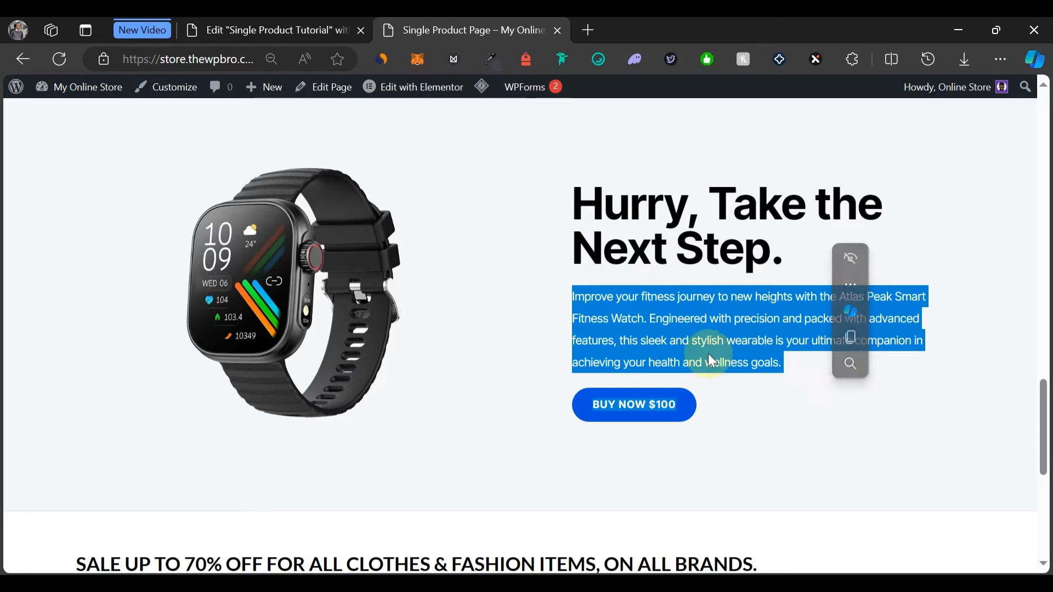
pyautogui.click(242, 36)
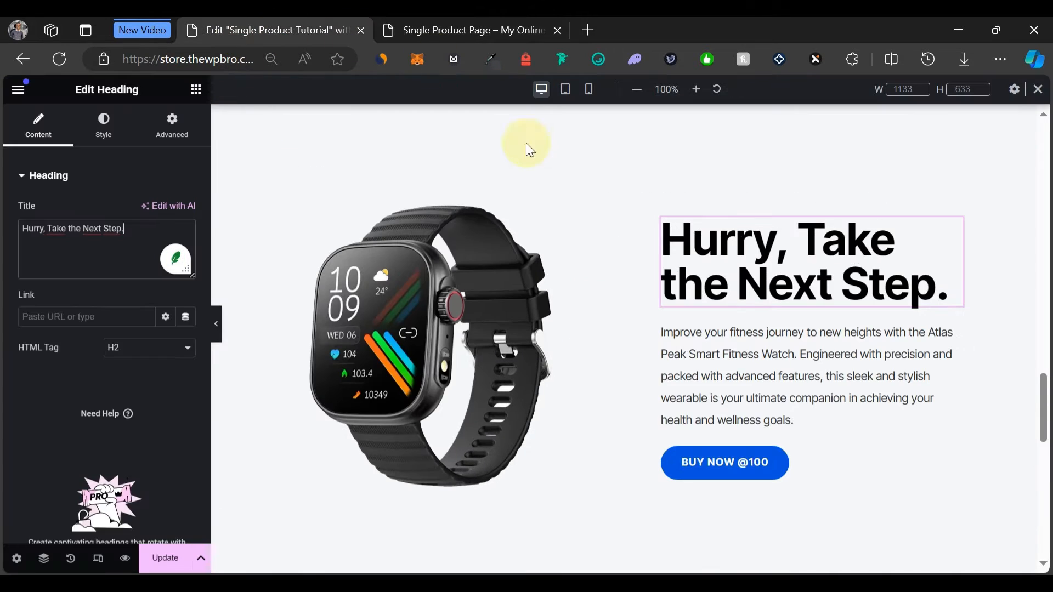
pyautogui.scroll(-2, 617, 330)
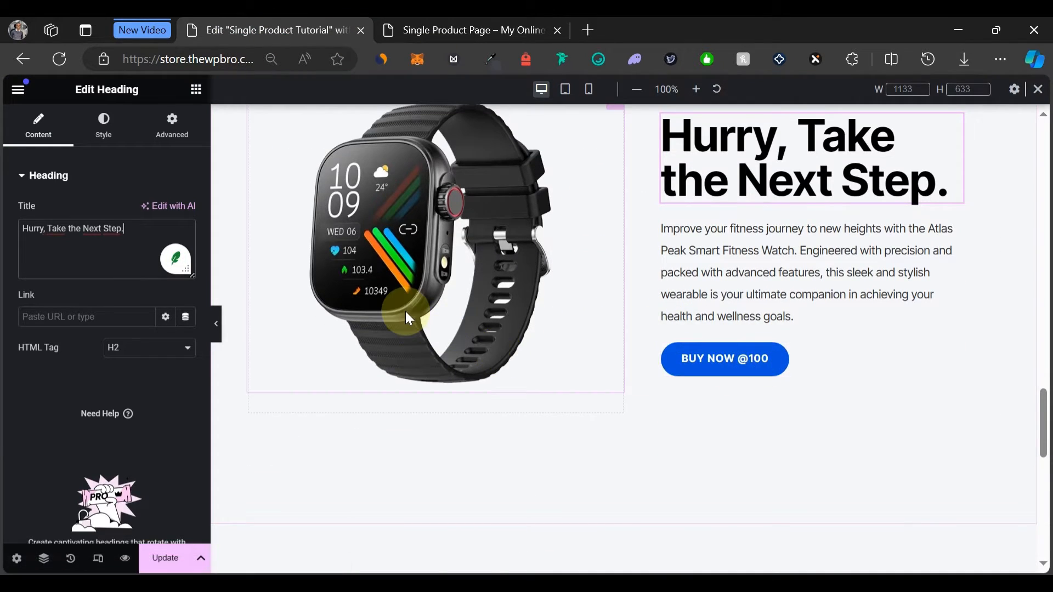
# Replace the hero button's link with the product URL ending in "atlas-peak-smart-fitness-watch/" and open its link options.
pyautogui.scroll(10, 409, 316)
pyautogui.scroll(-3, 365, 369)
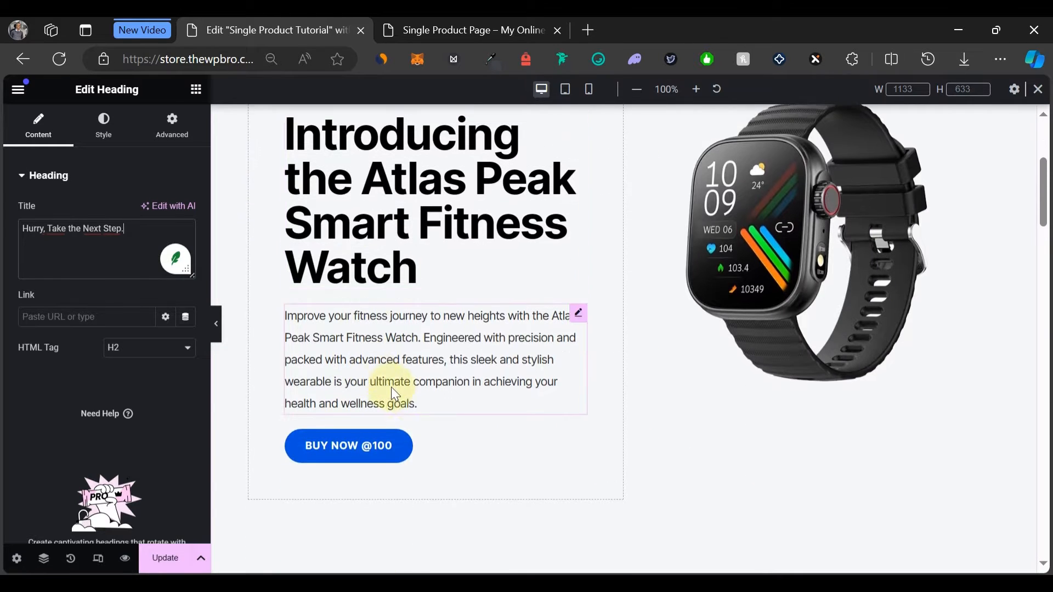
pyautogui.click(429, 447)
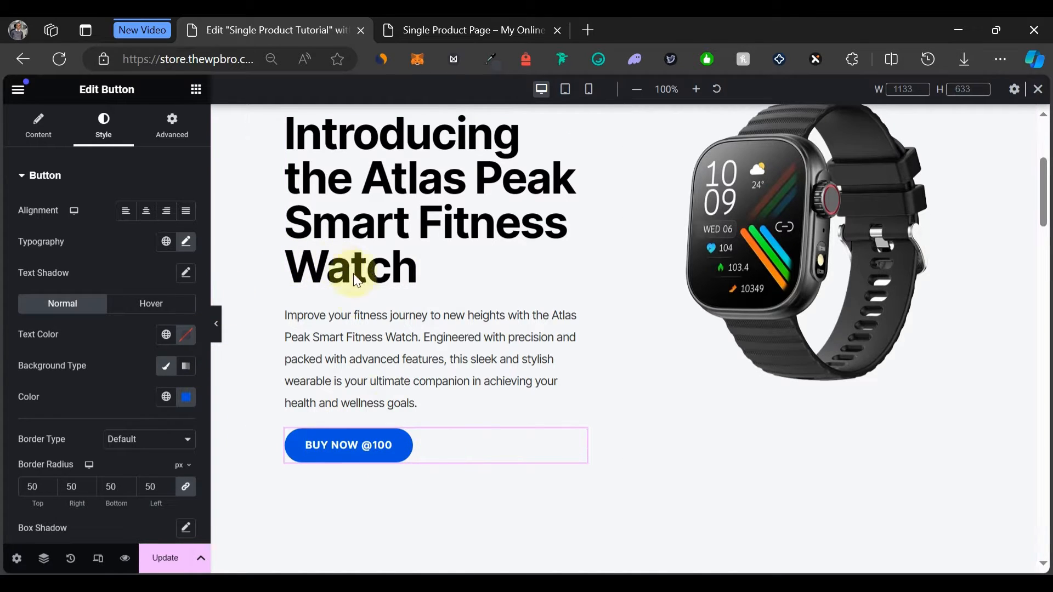
pyautogui.click(34, 133)
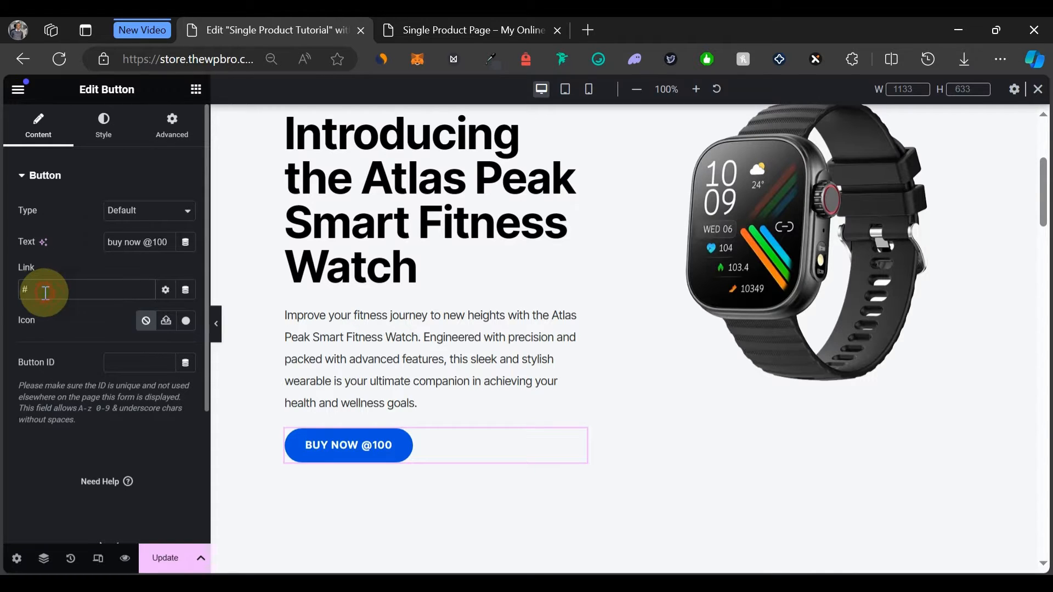
pyautogui.moveTo(45, 294); pyautogui.dragTo(5, 299)
pyautogui.hotkey('ctrl', 'v')
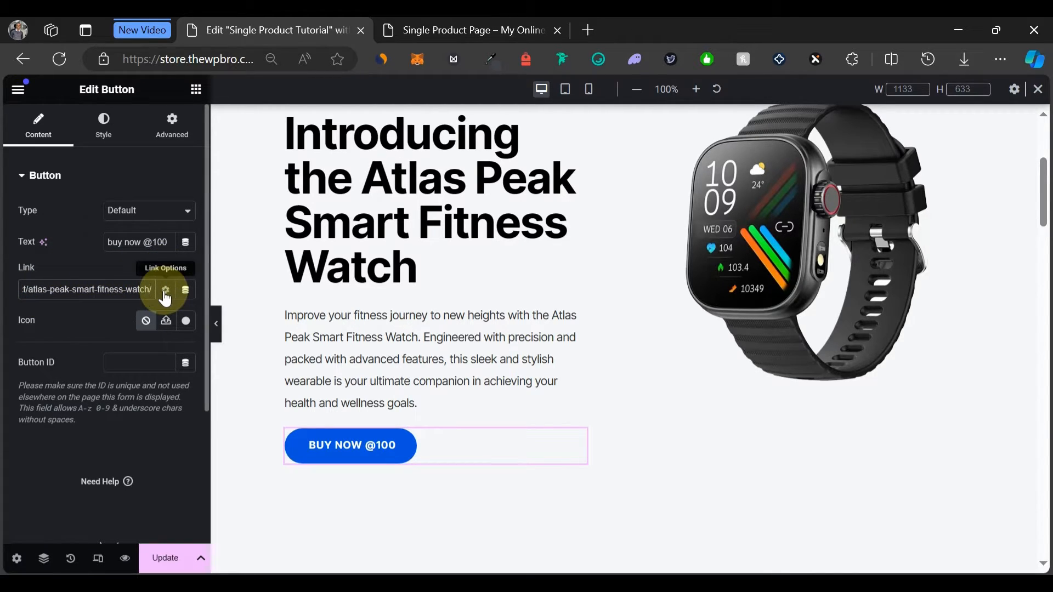
pyautogui.click(165, 290)
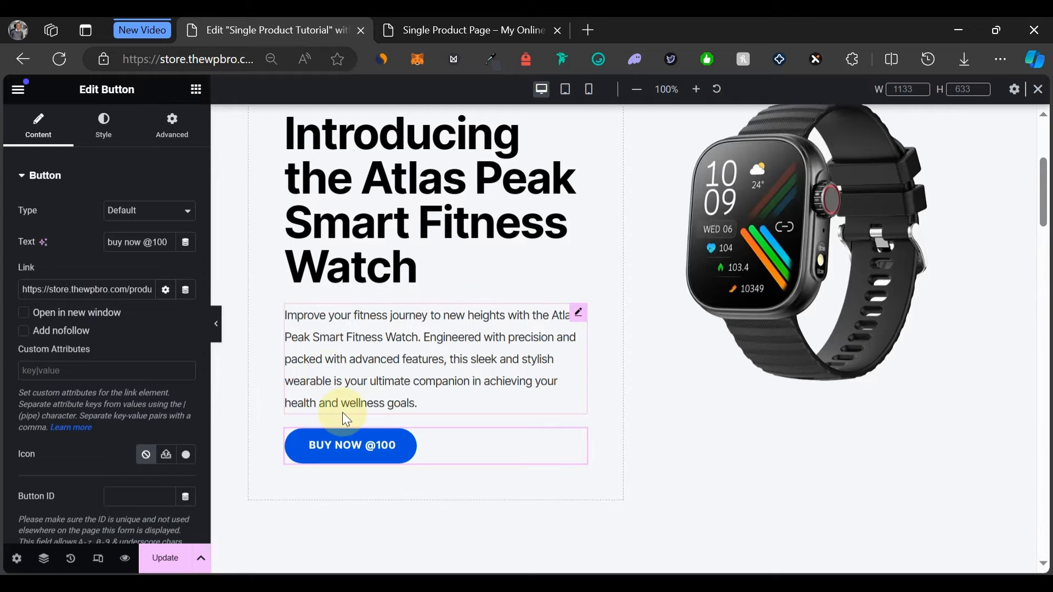
# Change the hero button's text to "buy now $100".
pyautogui.scroll(-5, 607, 464)
pyautogui.scroll(3, 610, 467)
pyautogui.scroll(1, 608, 460)
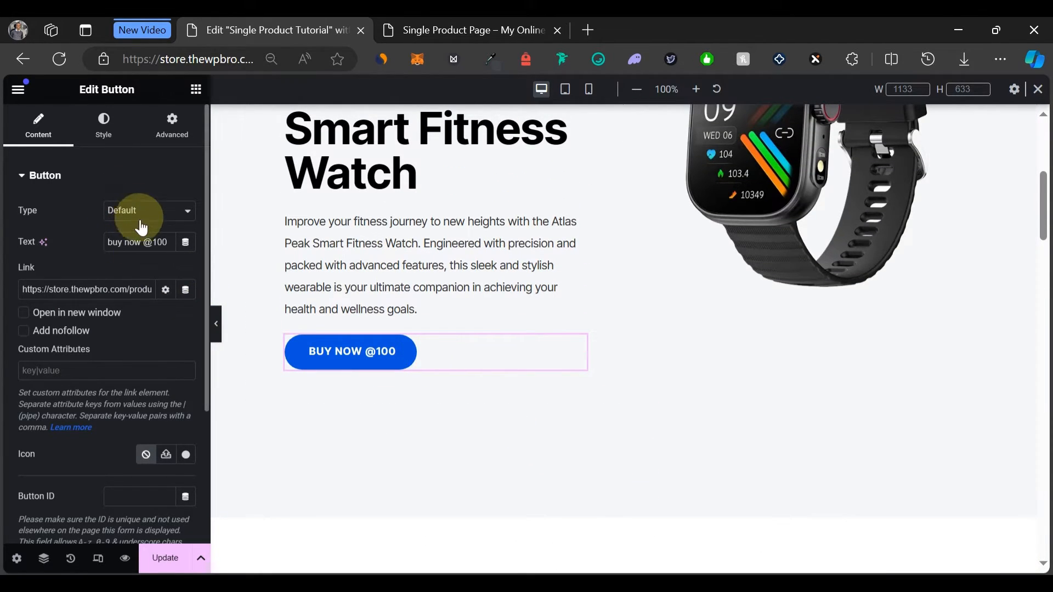
pyautogui.click(151, 241)
pyautogui.press('BackSpace')
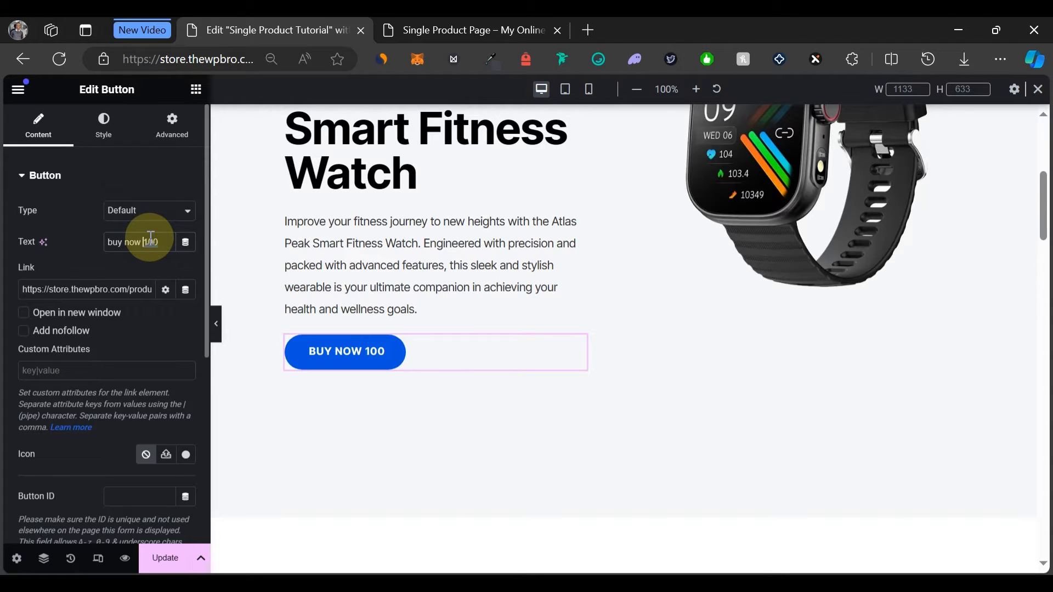
# Set the "Hurry, Take the Next Step." section's button text to "buy now $100" and link it to the Atlas Peak Smart Fitness Watch product URL.
pyautogui.scroll(-10, 409, 400)
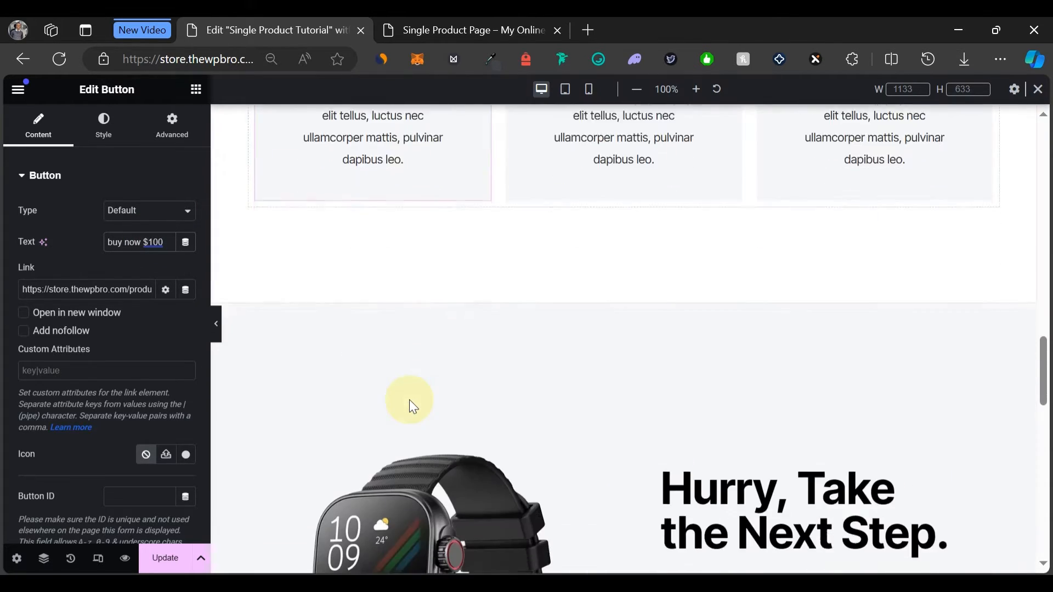
pyautogui.click(792, 469)
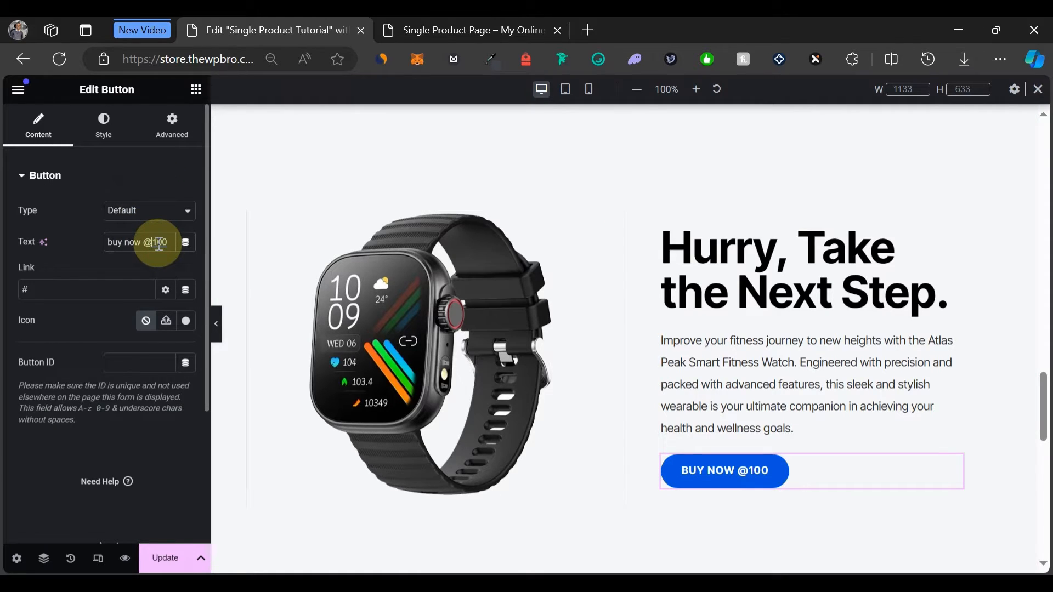
pyautogui.press('BackSpace')
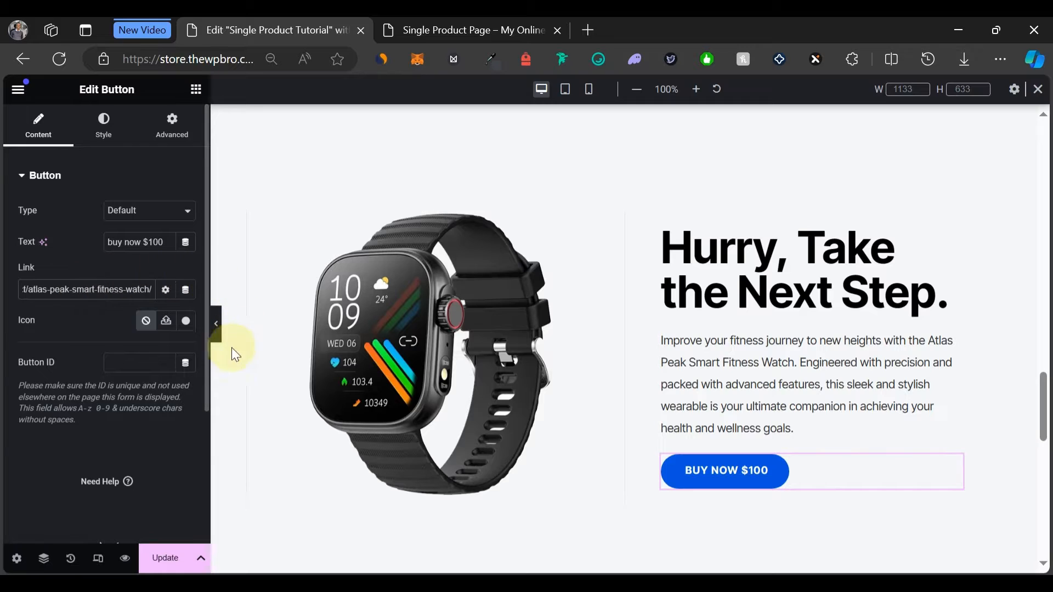
# Update the page and open its live view in a new browser tab.
pyautogui.click(165, 551)
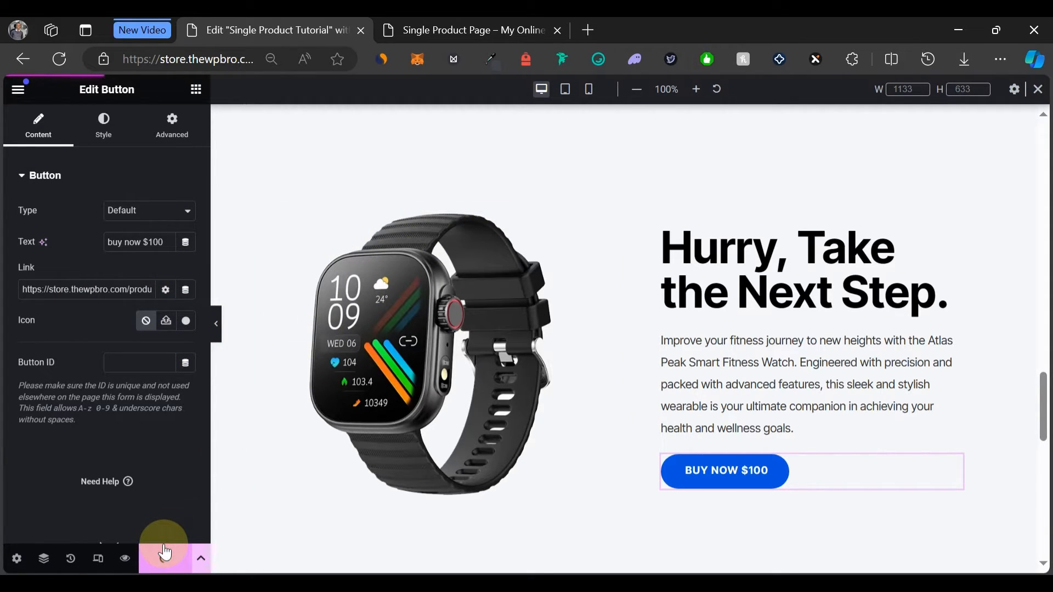
pyautogui.click(22, 93)
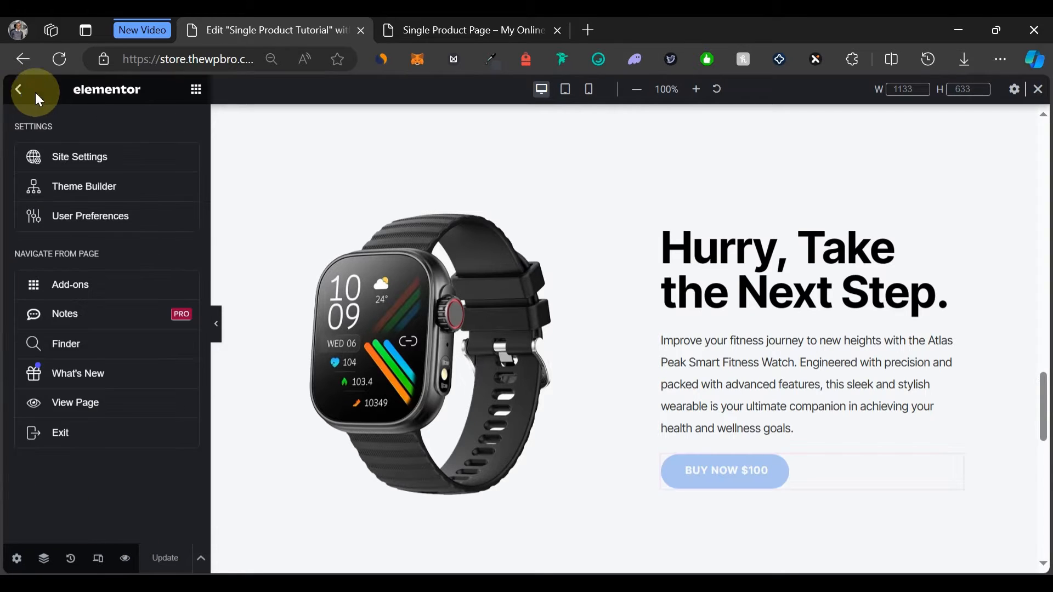
pyautogui.rightClick(76, 415)
pyautogui.click(189, 108)
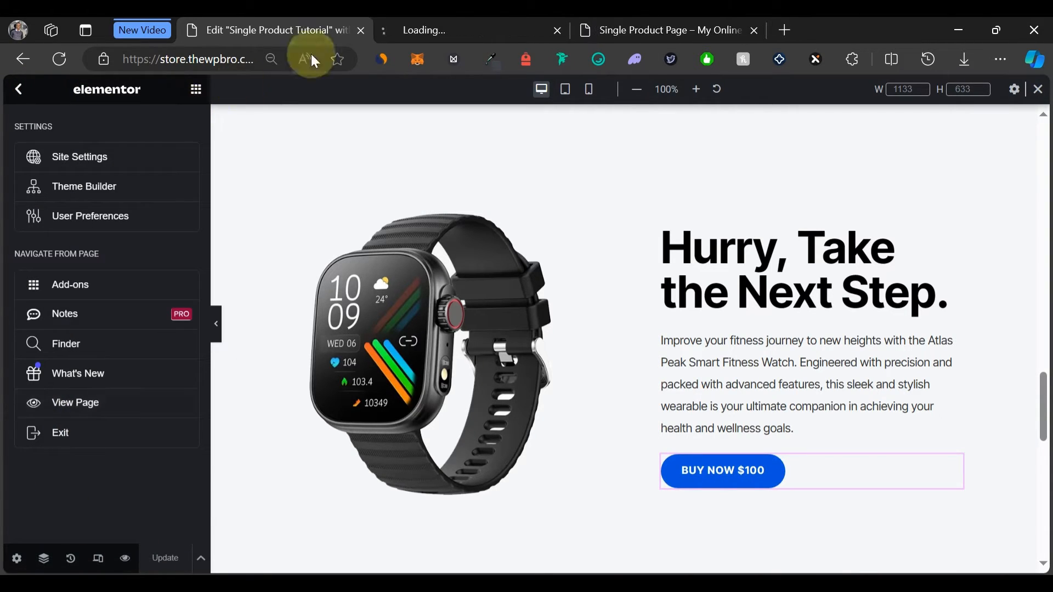
# Review the live Single Product Tutorial page from header to call-to-action and compare it with the reference Single Product Page.
pyautogui.click(470, 25)
pyautogui.scroll(-5, 572, 275)
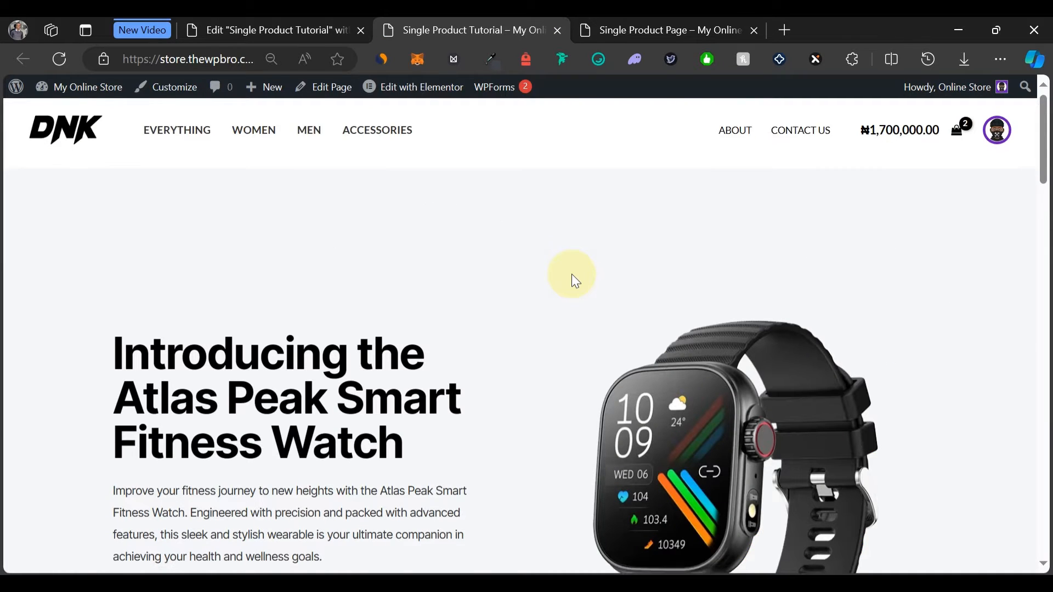
pyautogui.scroll(-14, 572, 274)
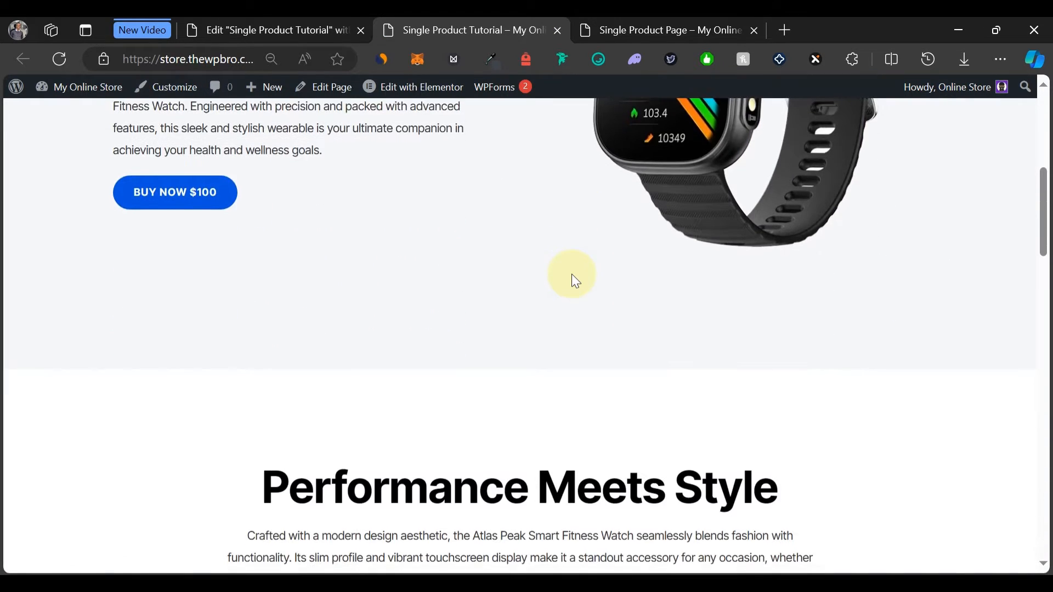
pyautogui.scroll(-13, 572, 275)
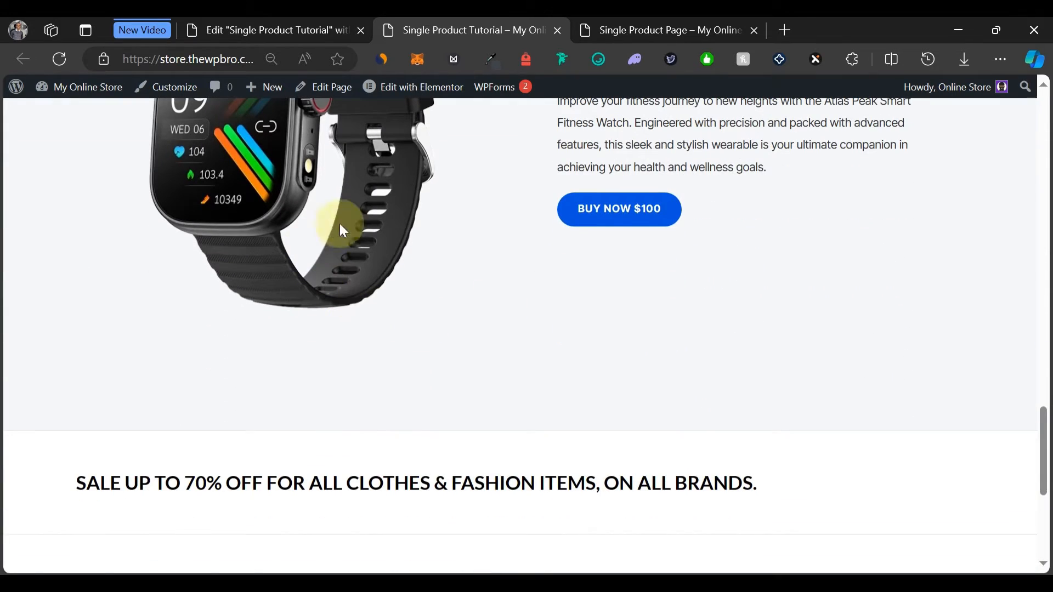
pyautogui.scroll(13, 537, 249)
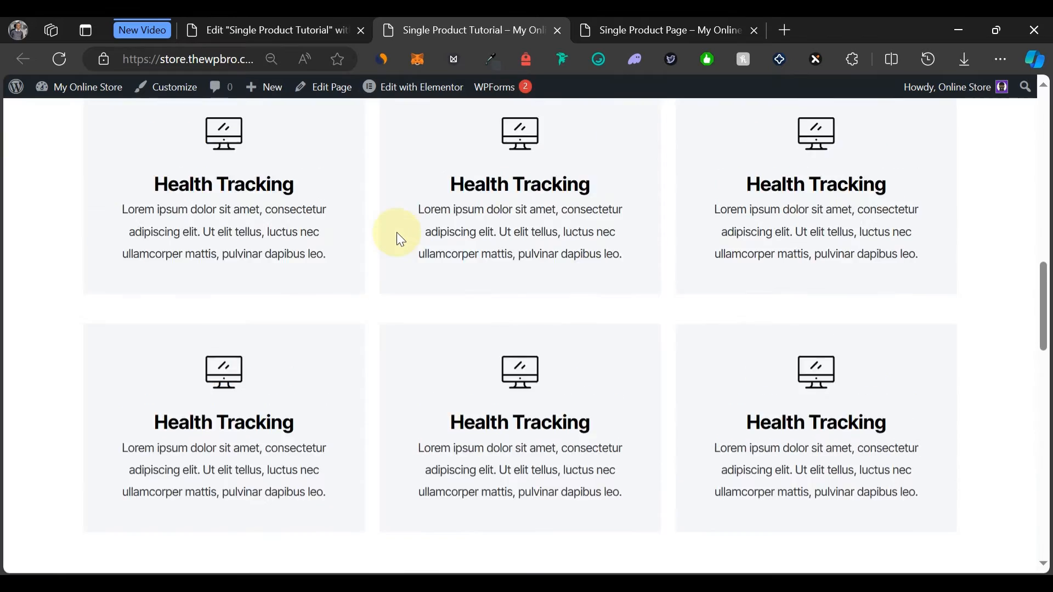
pyautogui.scroll(10, 397, 232)
pyautogui.click(627, 28)
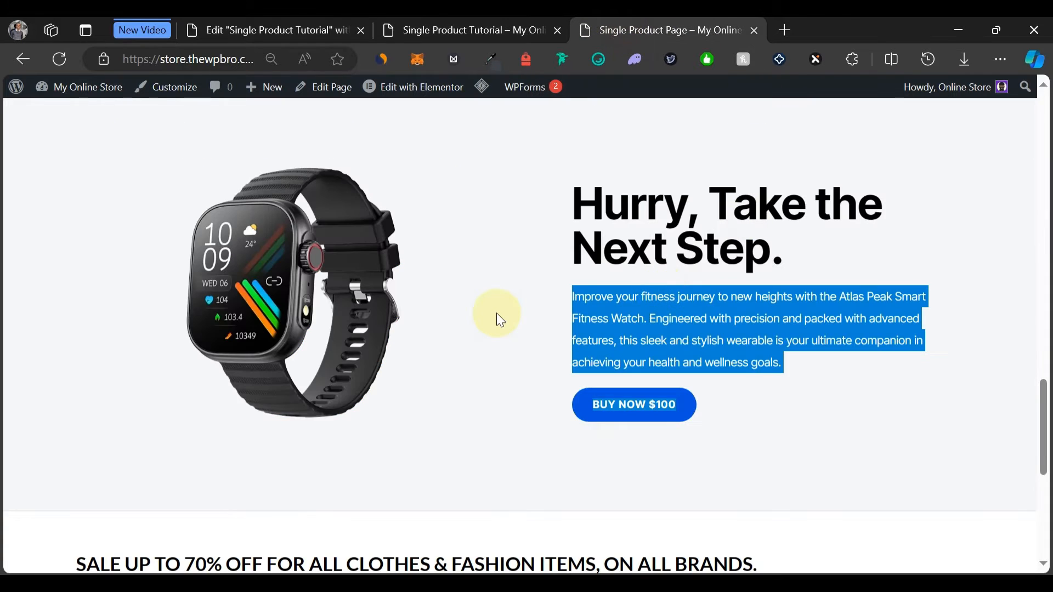
pyautogui.scroll(-1, 496, 315)
pyautogui.scroll(20, 494, 307)
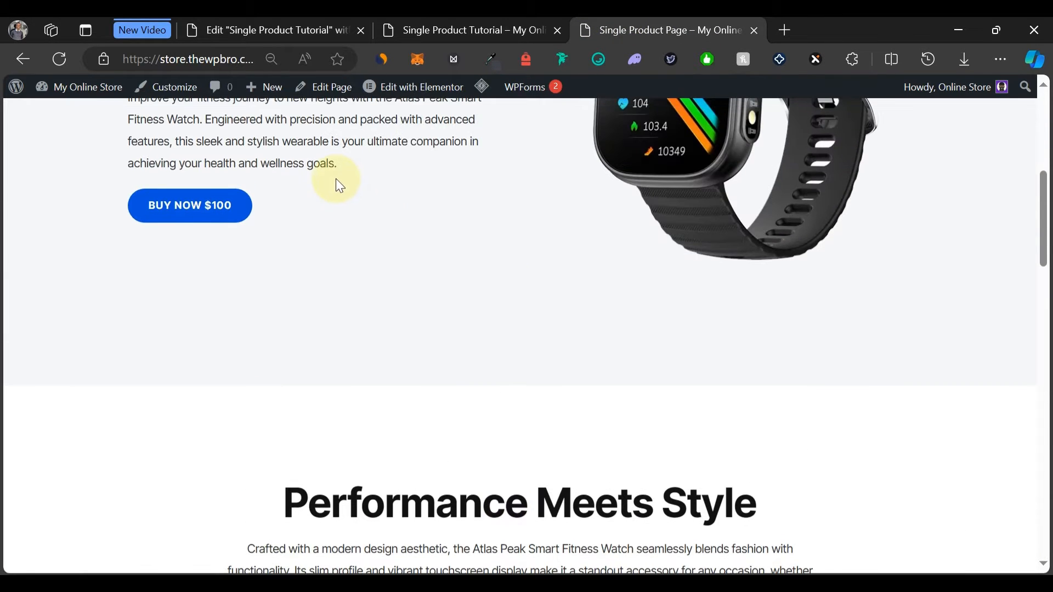
# Return to the page editor and set the hero text container's entrance animation to Fade In Up.
pyautogui.click(253, 34)
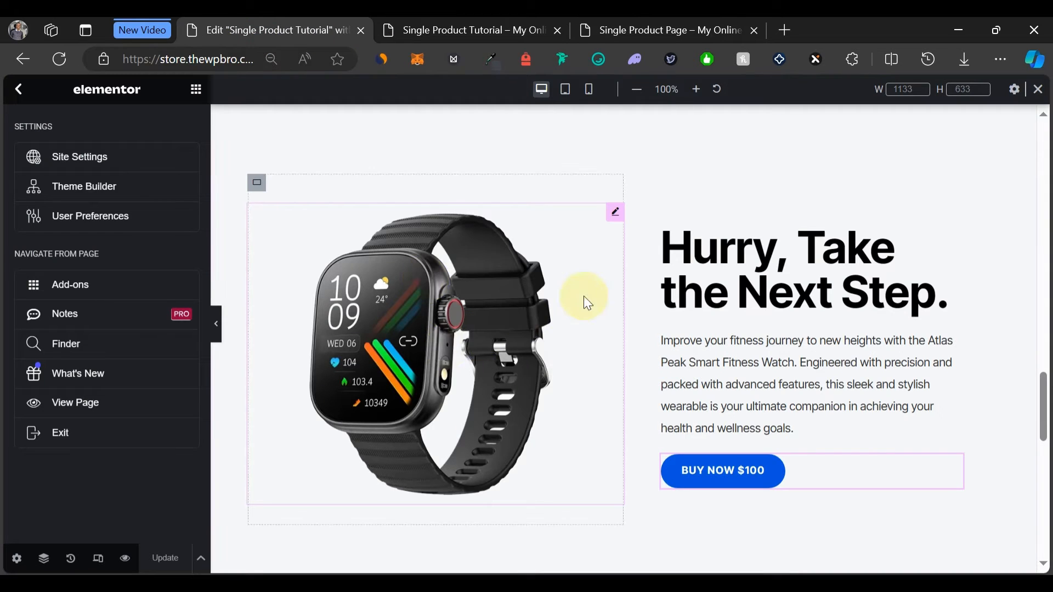
pyautogui.scroll(20, 587, 303)
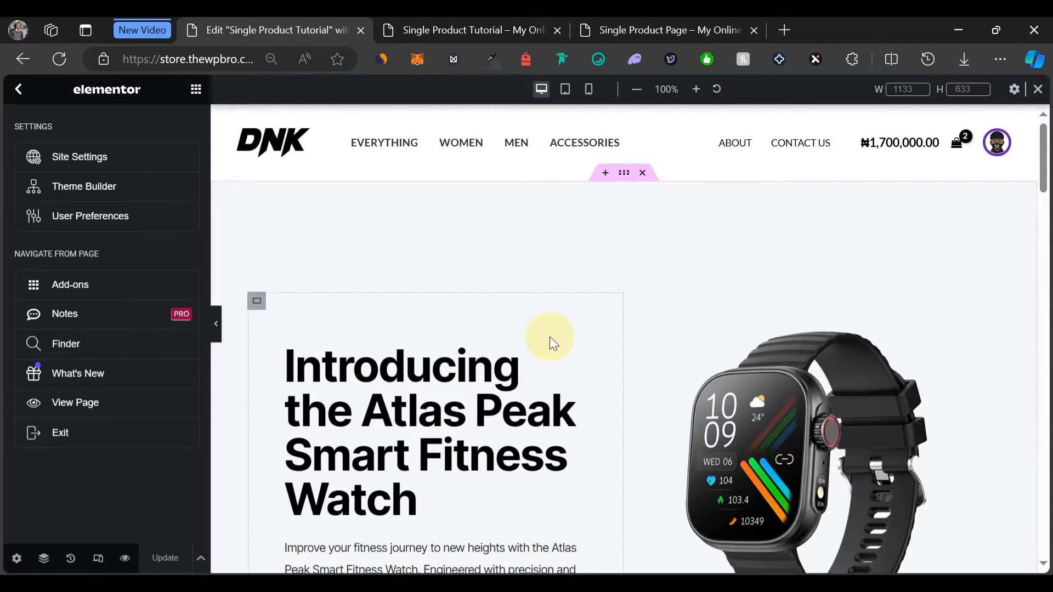
pyautogui.scroll(-3, 548, 343)
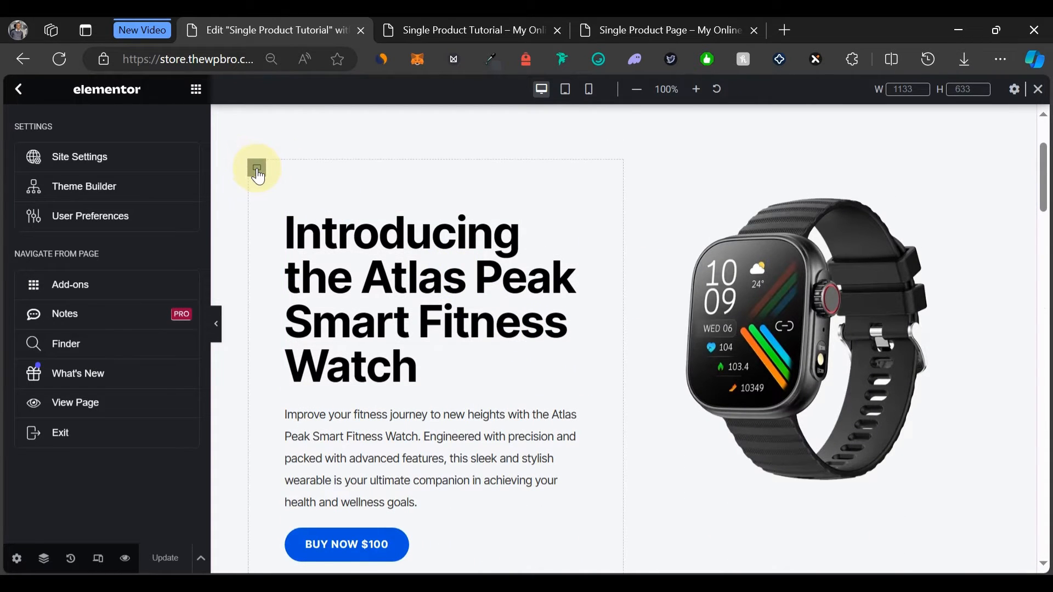
pyautogui.click(258, 170)
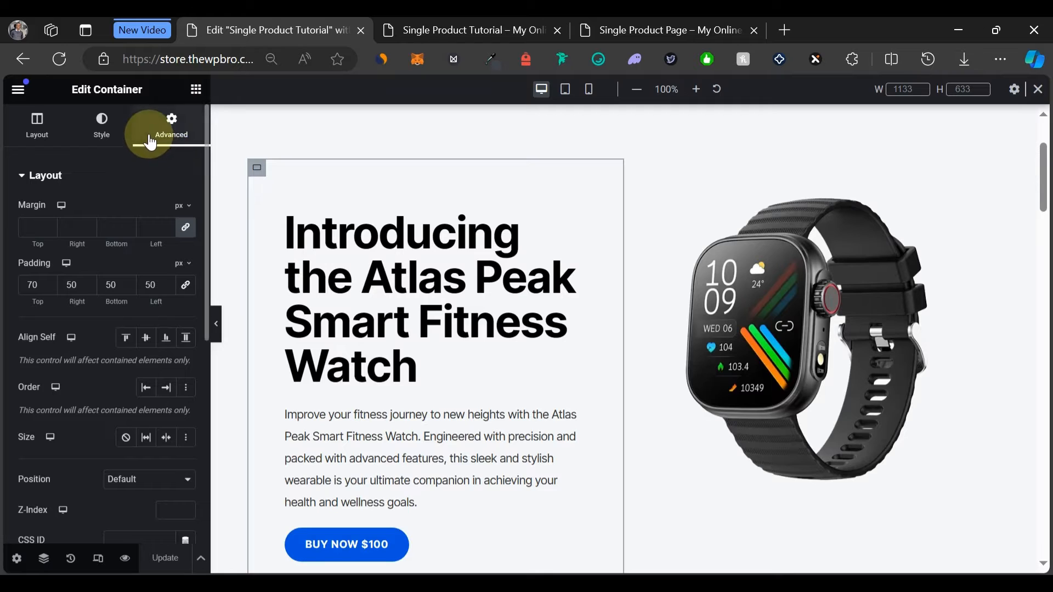
pyautogui.scroll(-7, 158, 362)
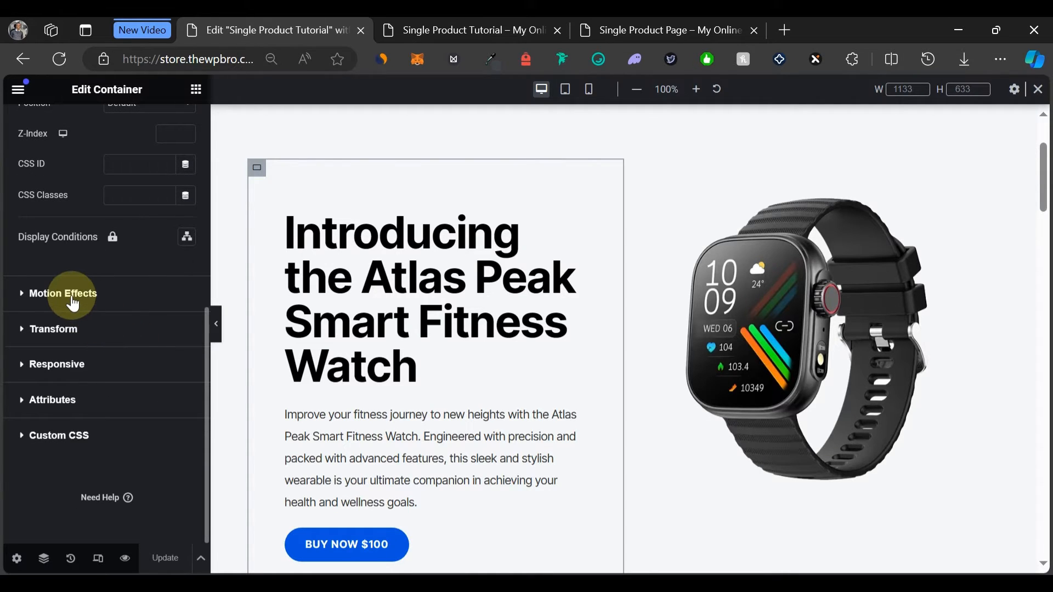
pyautogui.click(73, 299)
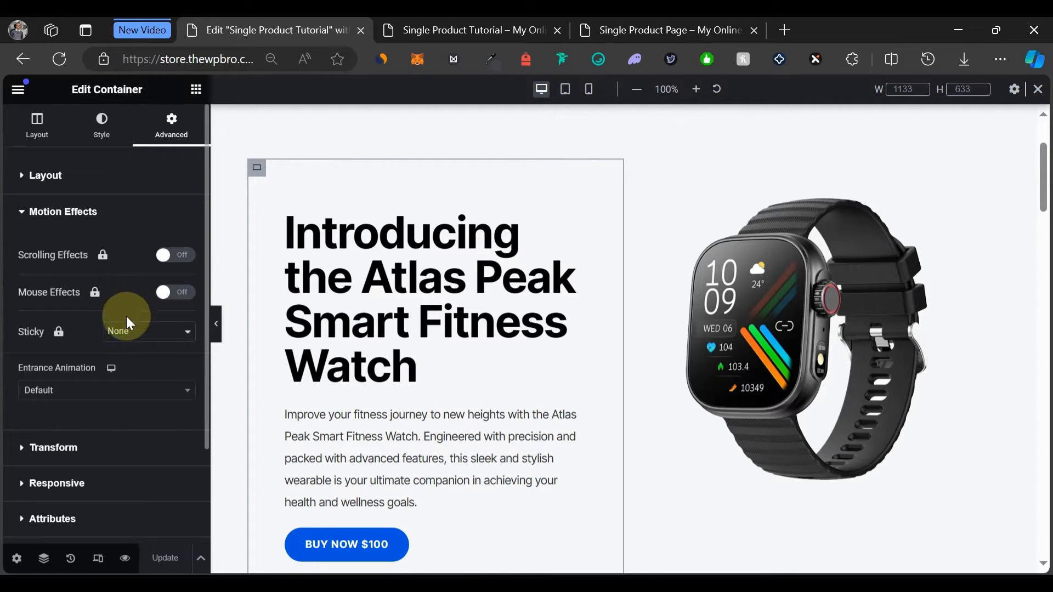
pyautogui.click(96, 395)
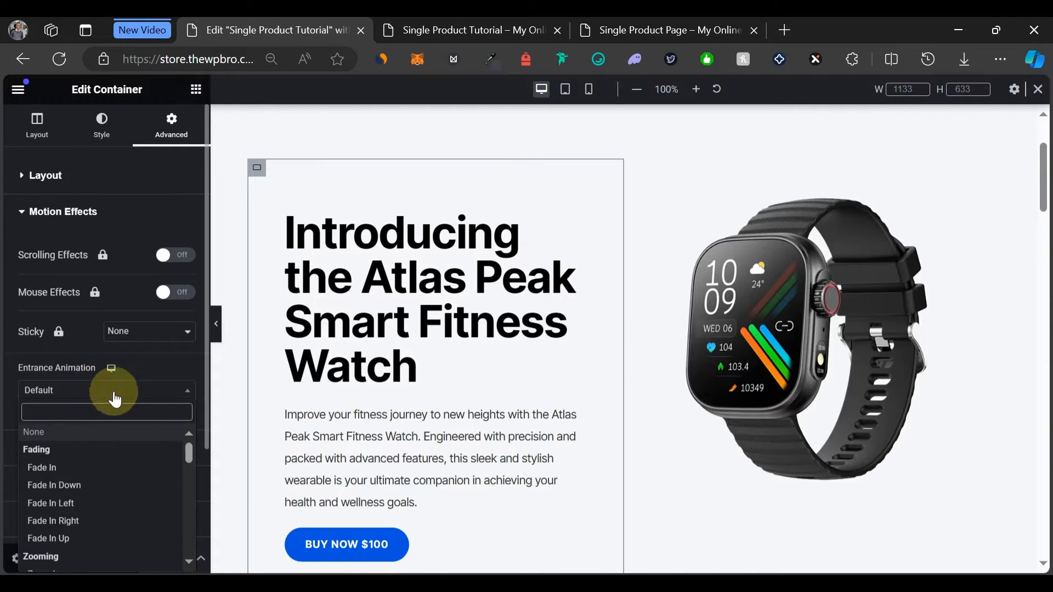
pyautogui.click(80, 543)
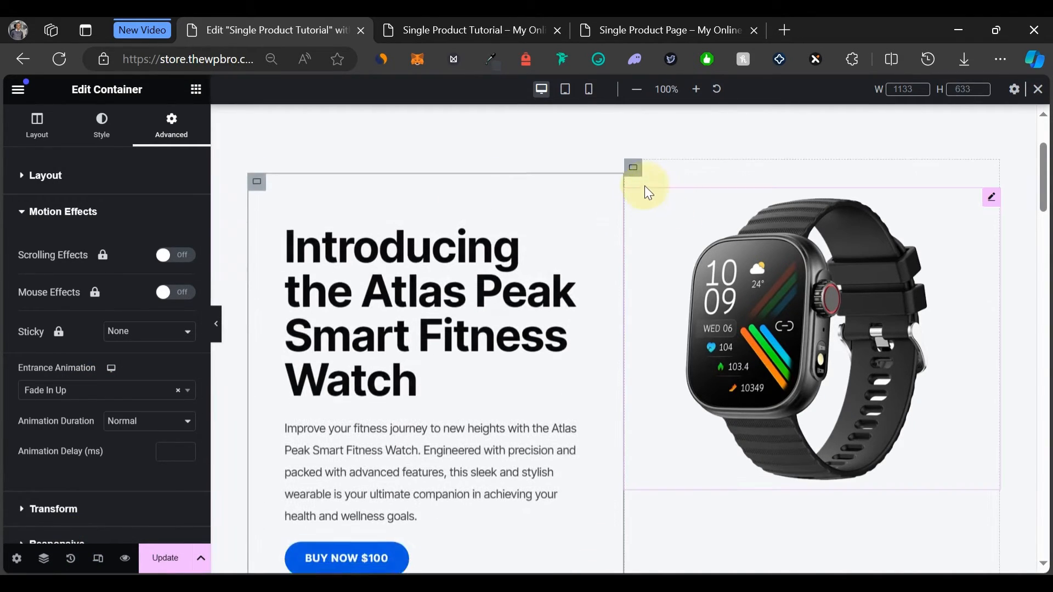
# Set the entrance animation of the hero's watch image container to Fade In Right.
pyautogui.click(634, 173)
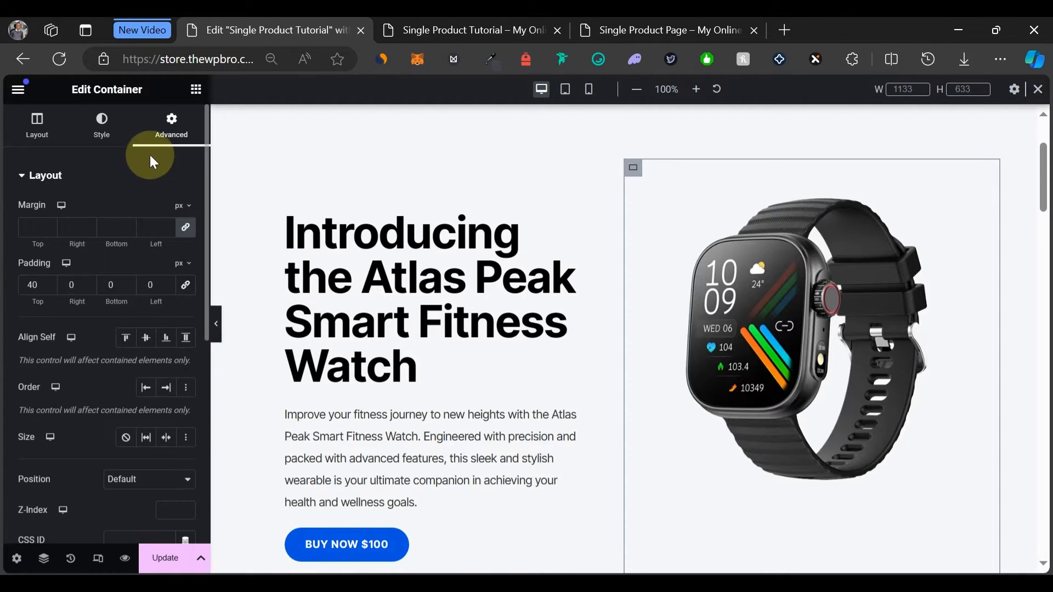
pyautogui.scroll(-5, 91, 364)
pyautogui.scroll(-1, 90, 363)
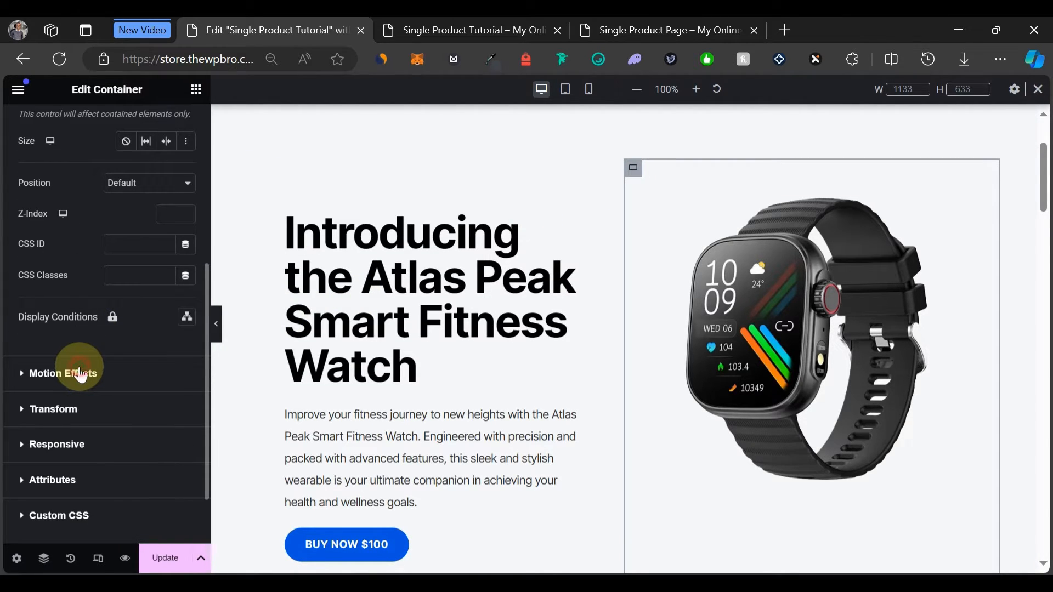
pyautogui.click(83, 369)
pyautogui.click(75, 372)
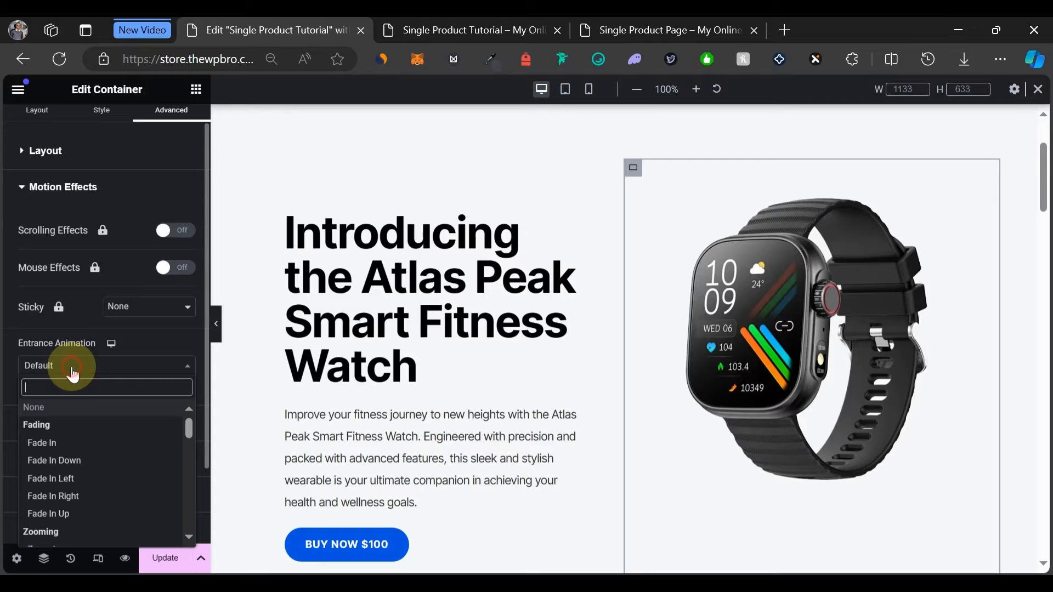
pyautogui.click(85, 496)
# Give the whole "Performance Meets Style" section container a Fade In Up entrance animation.
pyautogui.scroll(-5, 450, 383)
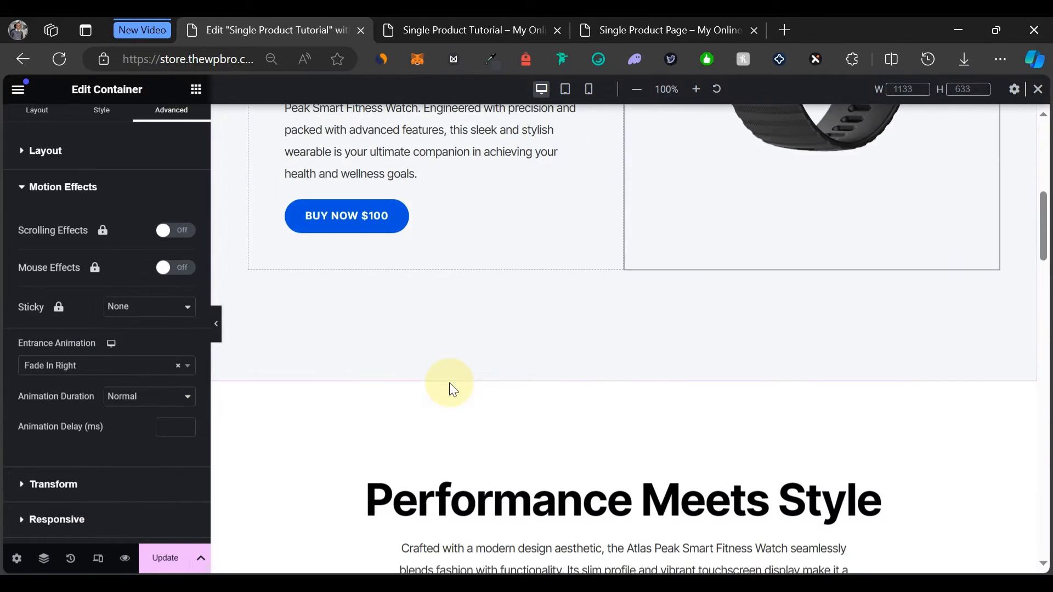
pyautogui.scroll(-2, 453, 390)
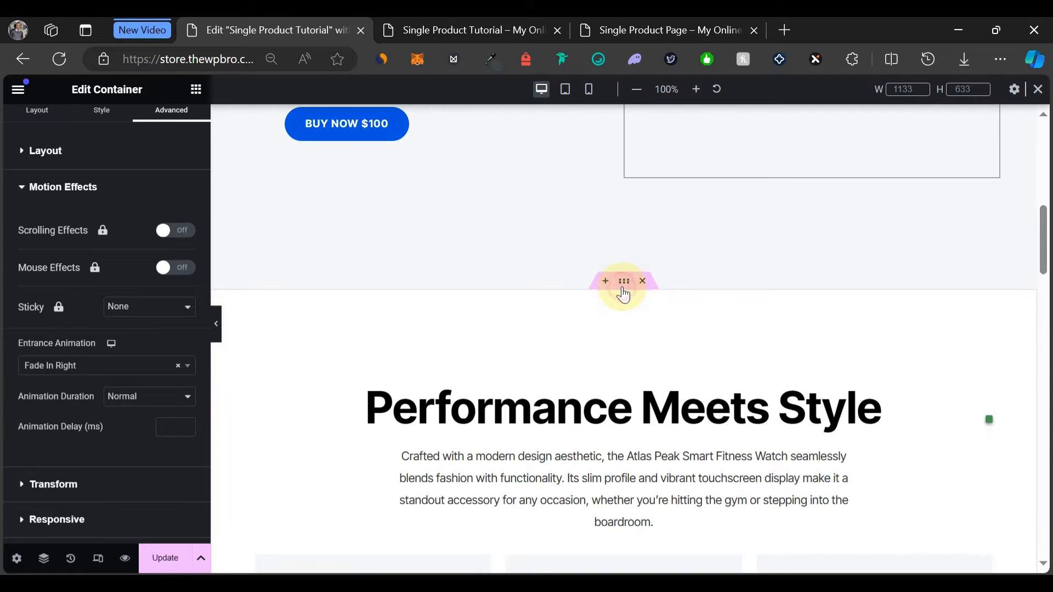
pyautogui.click(624, 282)
pyautogui.scroll(-3, 87, 435)
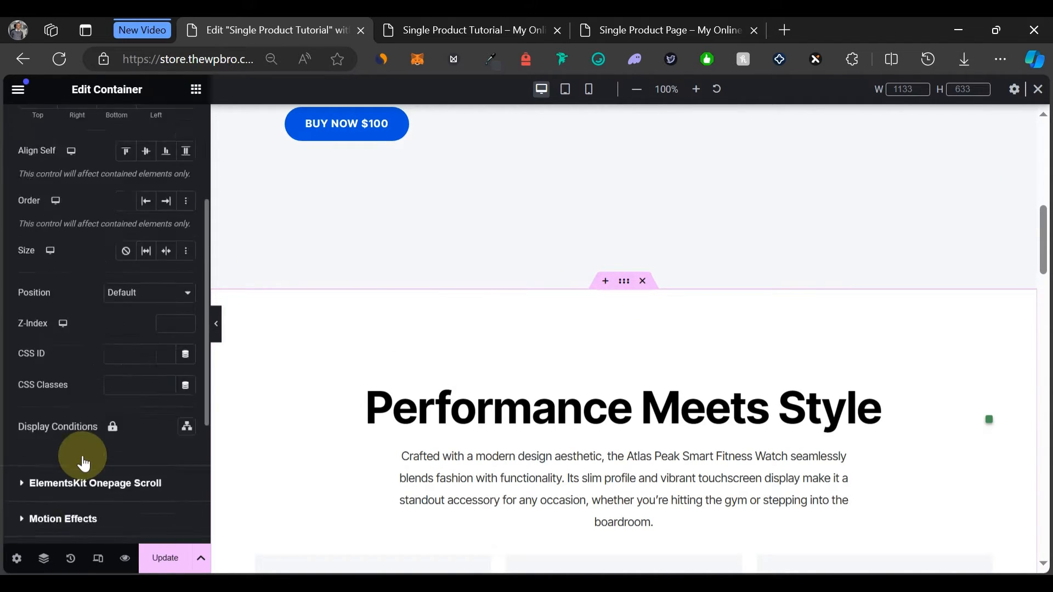
pyautogui.scroll(-3, 84, 464)
pyautogui.click(78, 371)
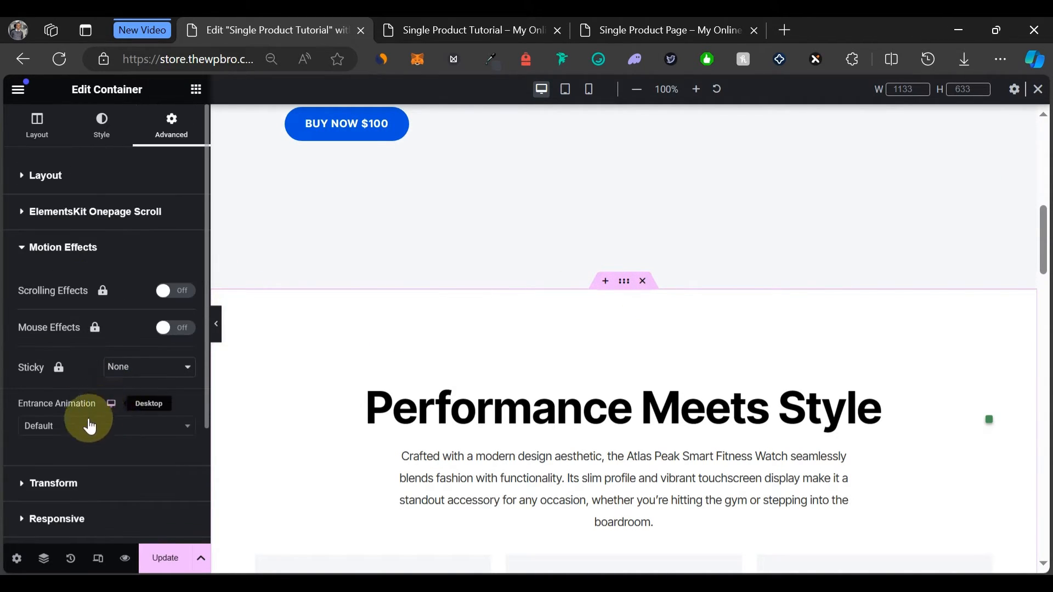
pyautogui.click(71, 429)
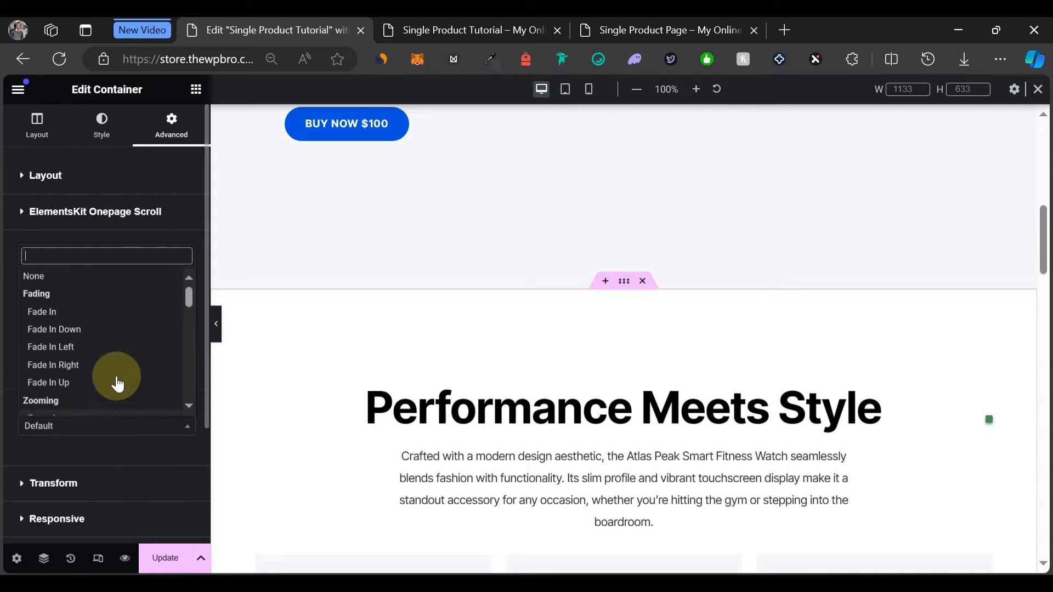
pyautogui.click(87, 393)
# Apply the Tada entrance animation to the watch image container in the "Hurry, Take the Next Step." section.
pyautogui.scroll(-8, 478, 261)
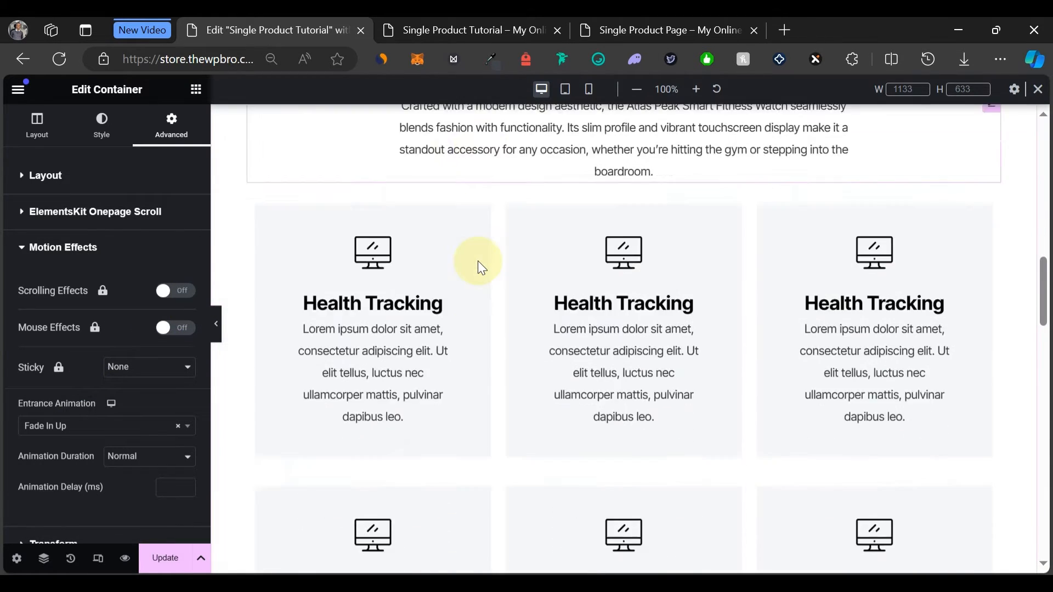
pyautogui.scroll(-5, 478, 261)
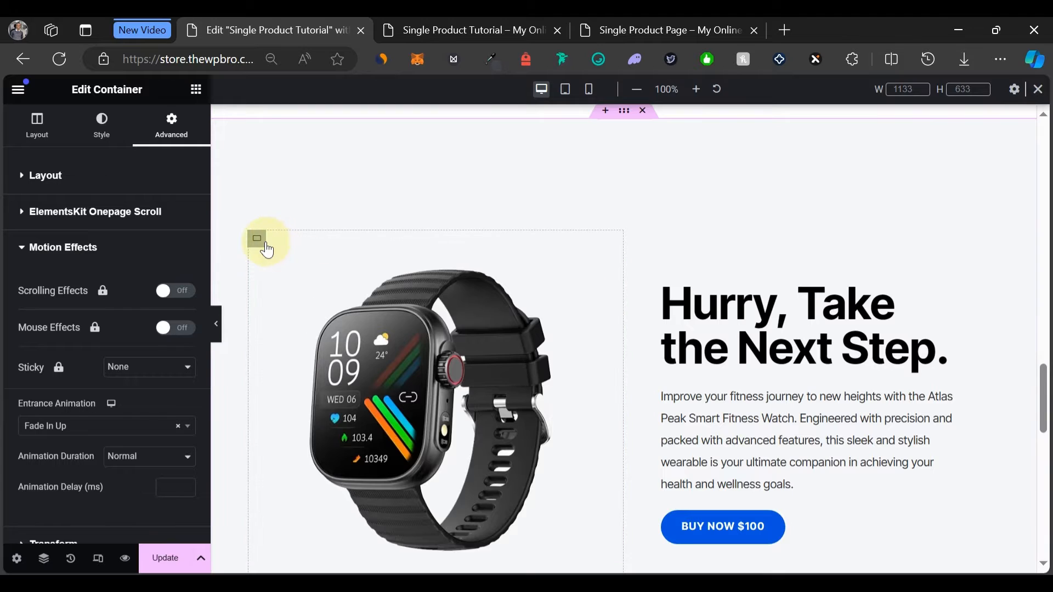
pyautogui.click(266, 246)
pyautogui.click(165, 116)
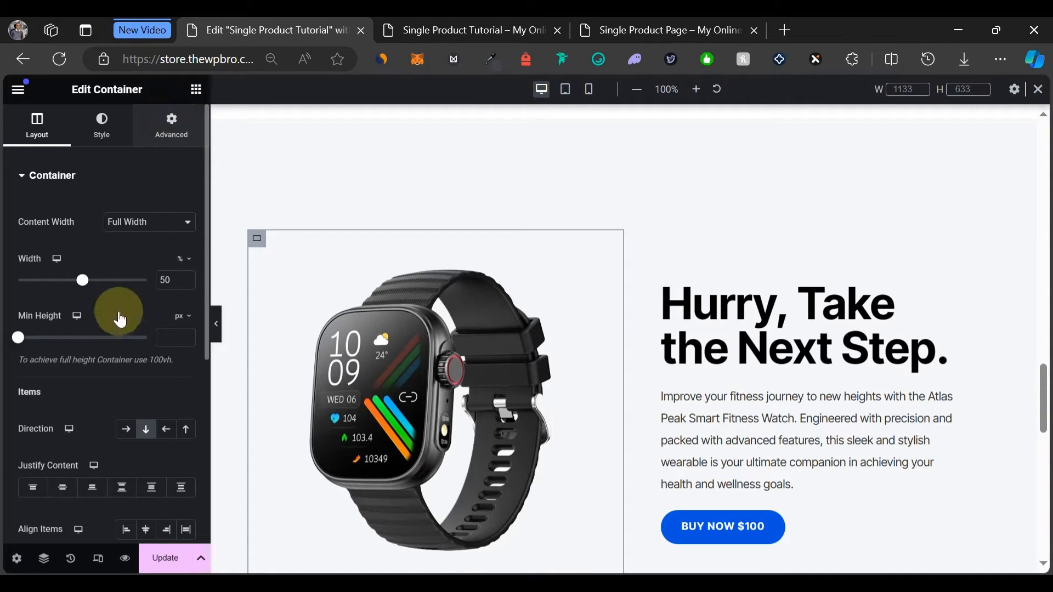
pyautogui.scroll(-5, 99, 350)
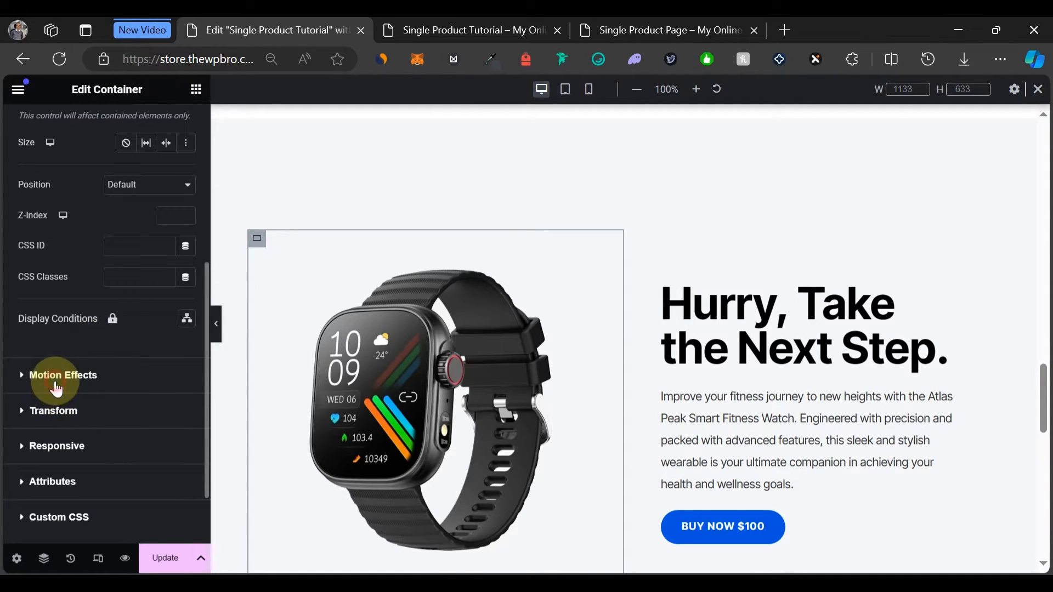
pyautogui.click(55, 384)
pyautogui.click(63, 390)
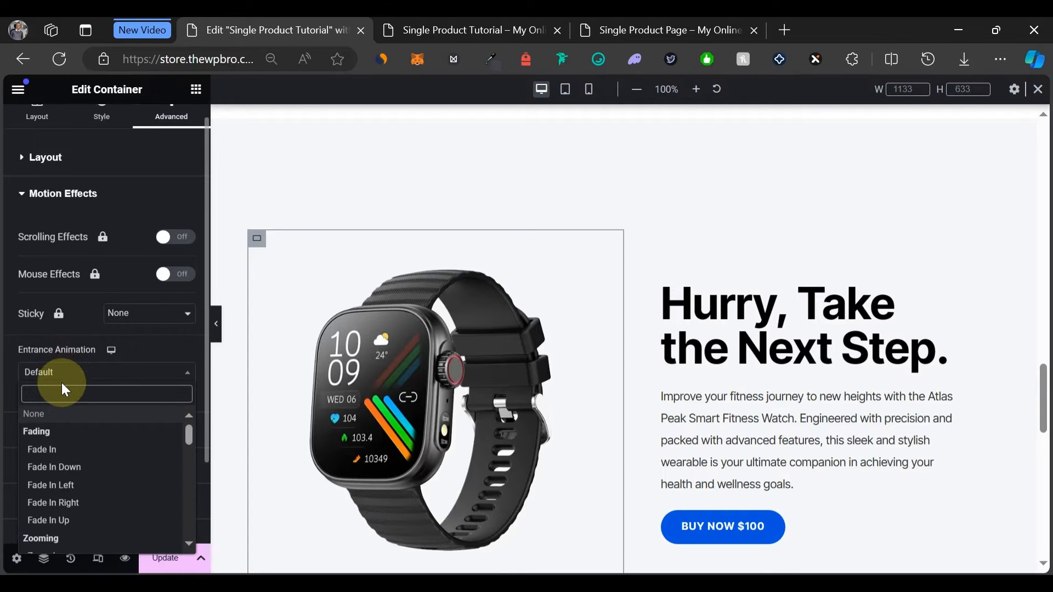
pyautogui.scroll(-3, 55, 491)
pyautogui.scroll(-5, 55, 495)
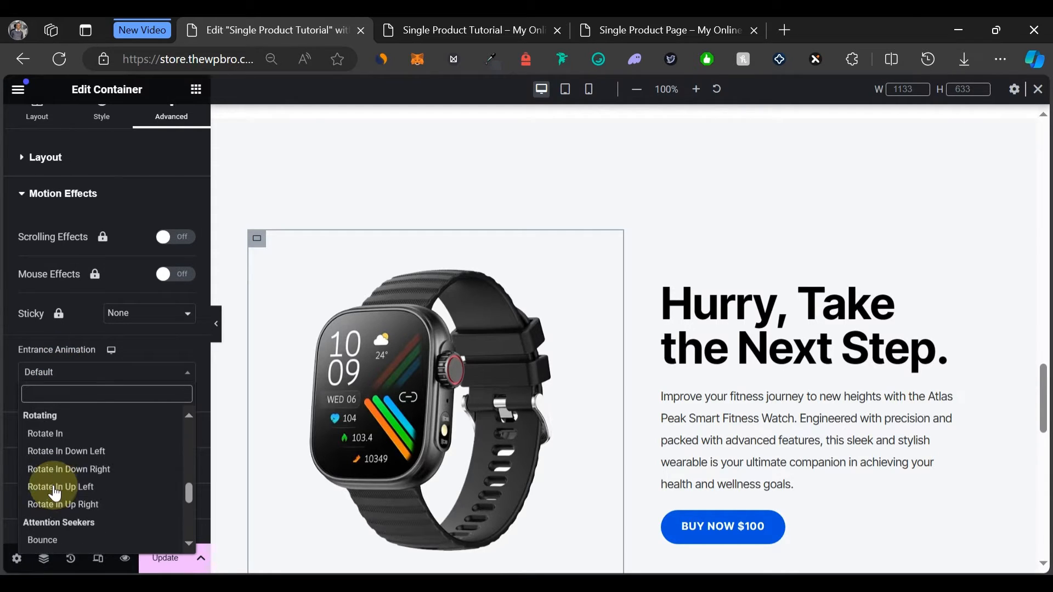
pyautogui.scroll(-1, 54, 494)
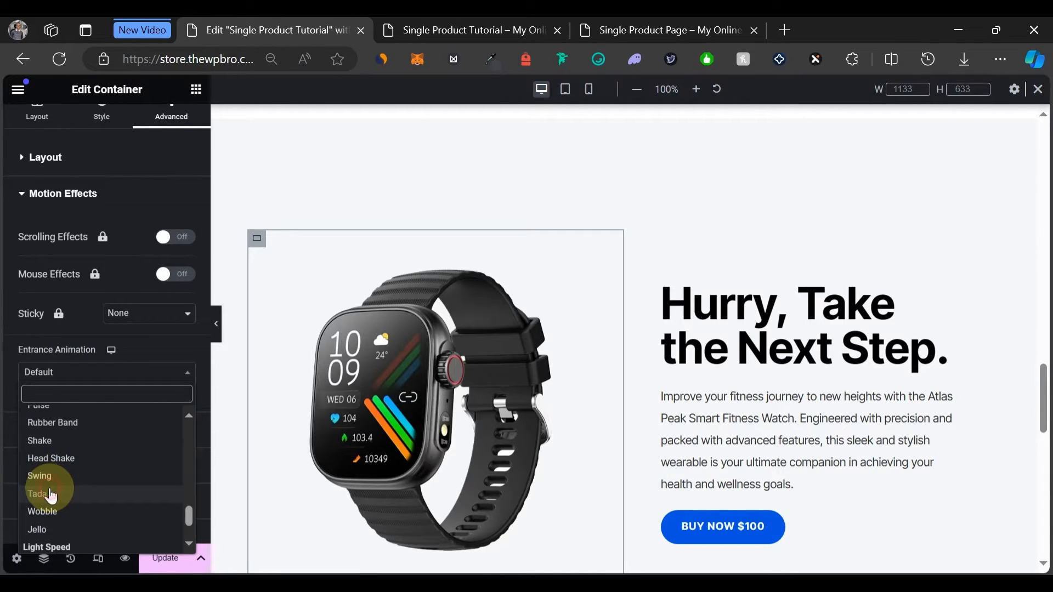
pyautogui.click(51, 497)
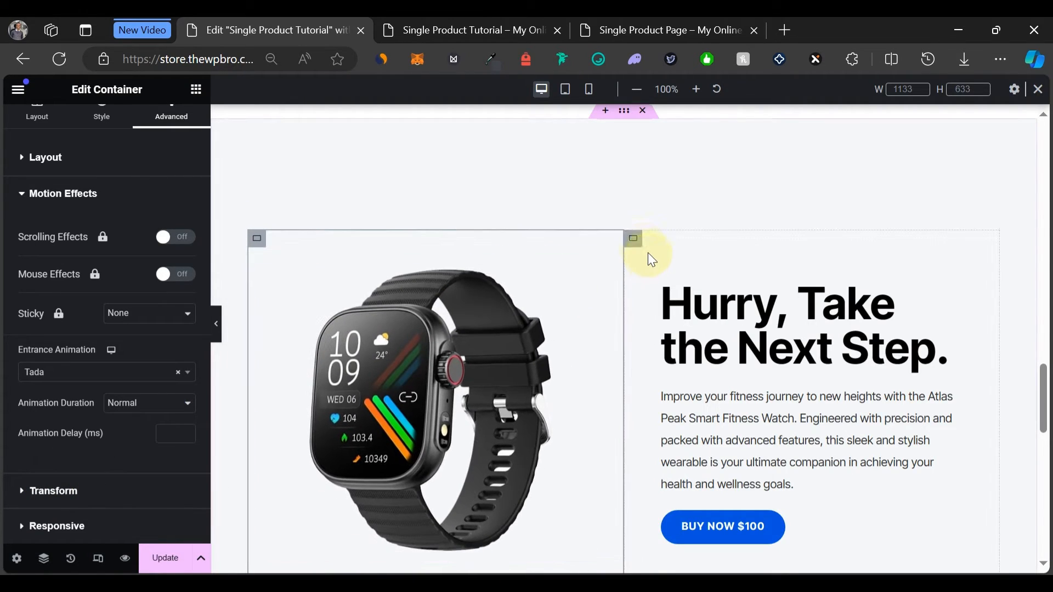
# Try a Jello entrance animation on the "Hurry, Take the Next Step." text container and replace it with Pulse.
pyautogui.click(636, 241)
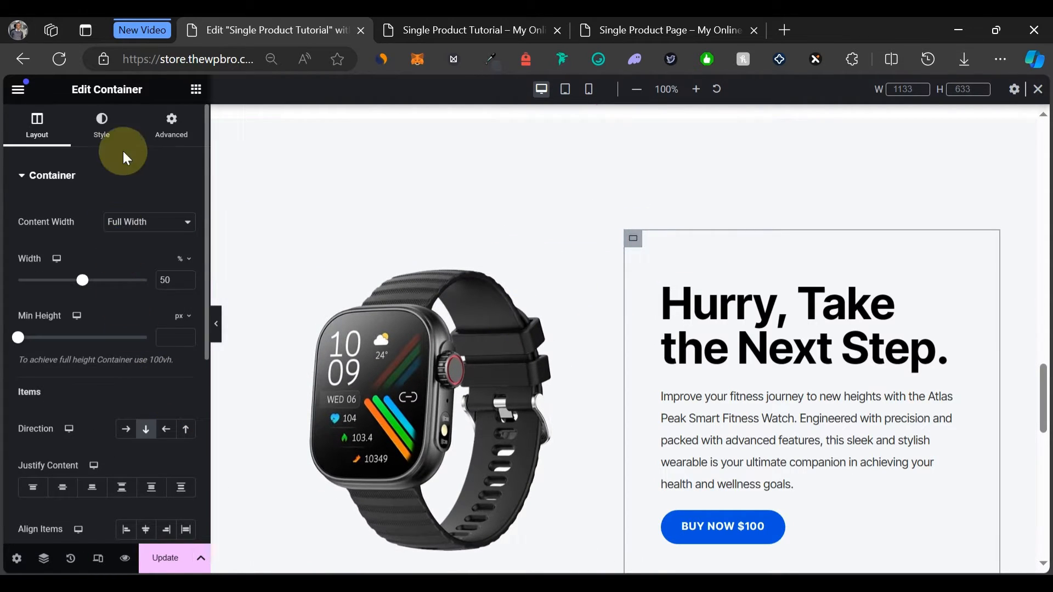
pyautogui.click(170, 154)
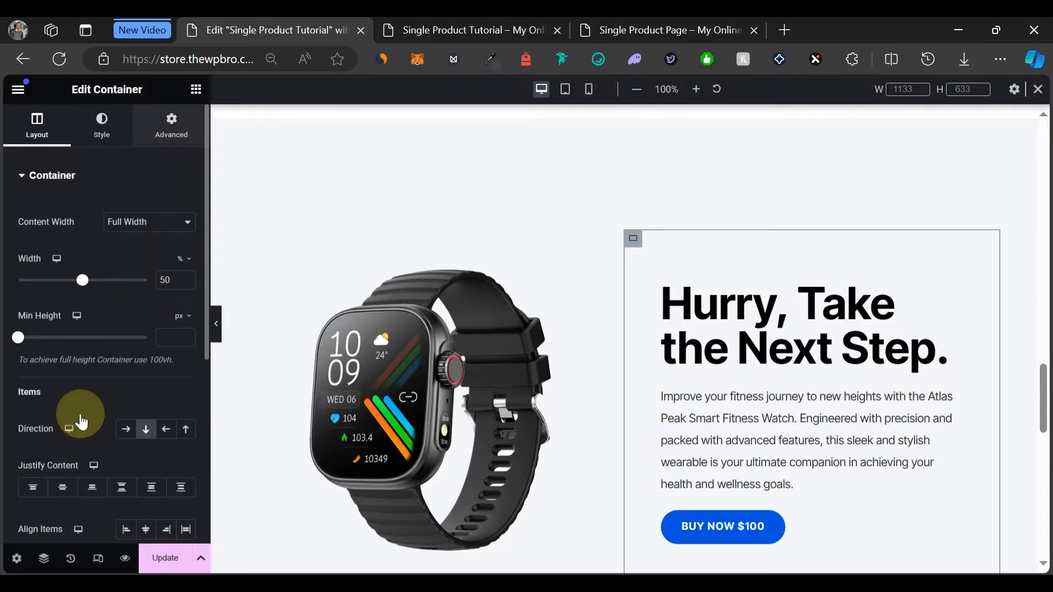
pyautogui.scroll(-6, 77, 423)
pyautogui.click(70, 460)
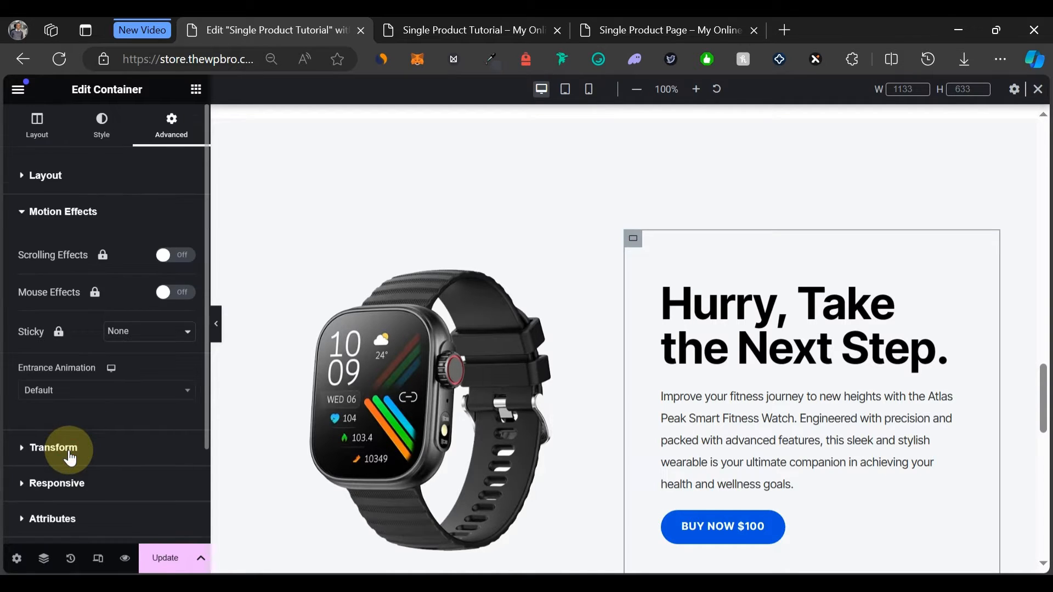
pyautogui.scroll(-3, 48, 449)
pyautogui.click(58, 271)
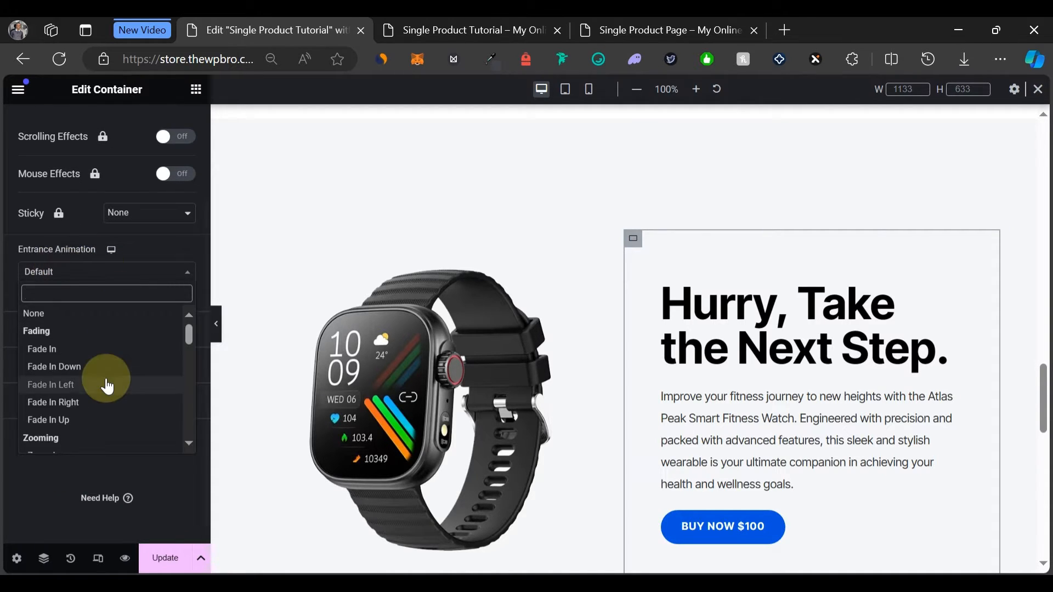
pyautogui.scroll(-10, 104, 383)
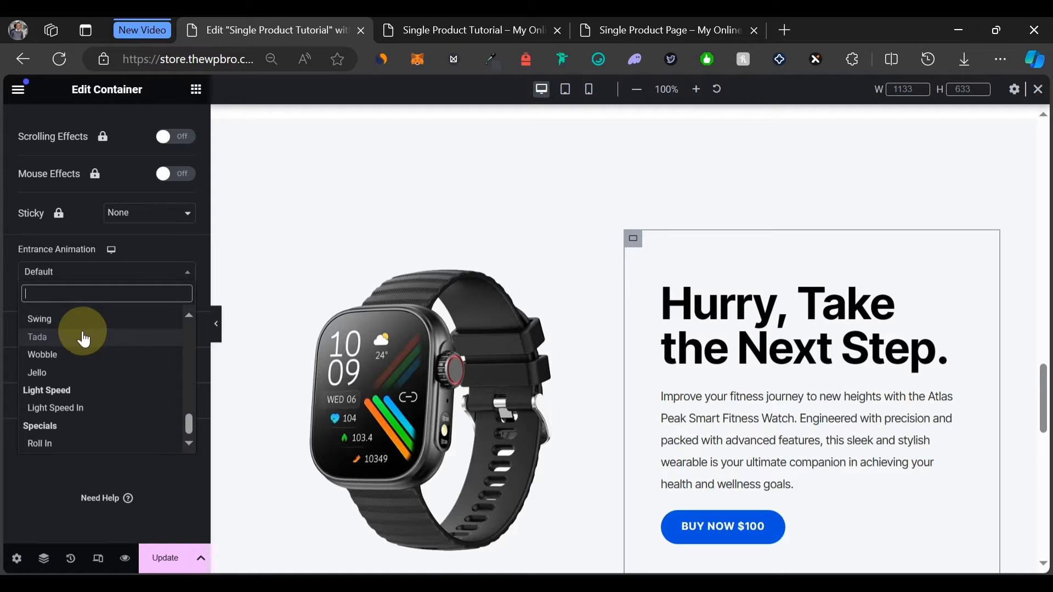
pyautogui.click(84, 377)
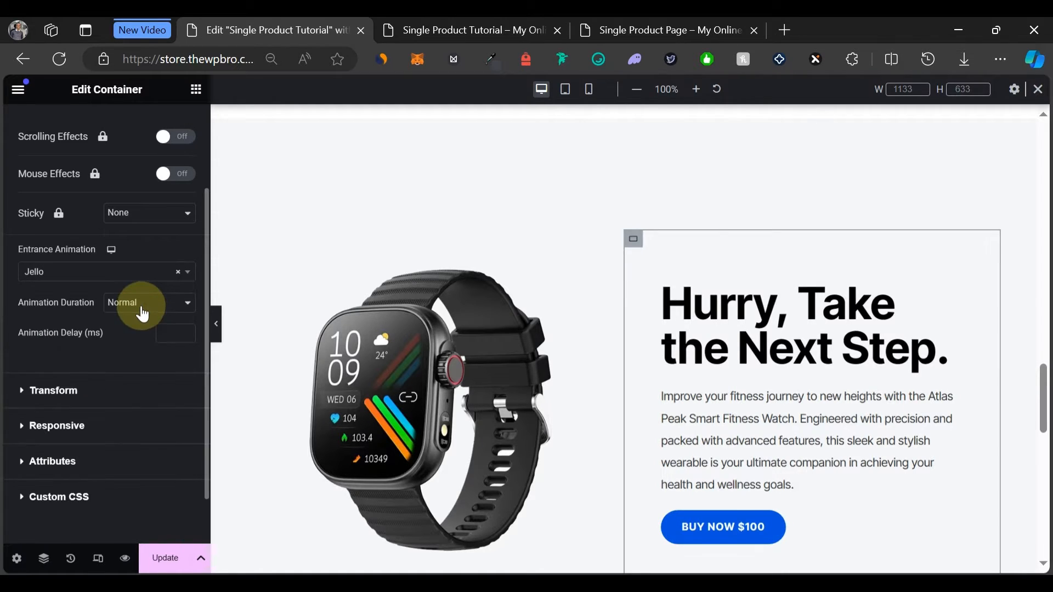
pyautogui.click(94, 282)
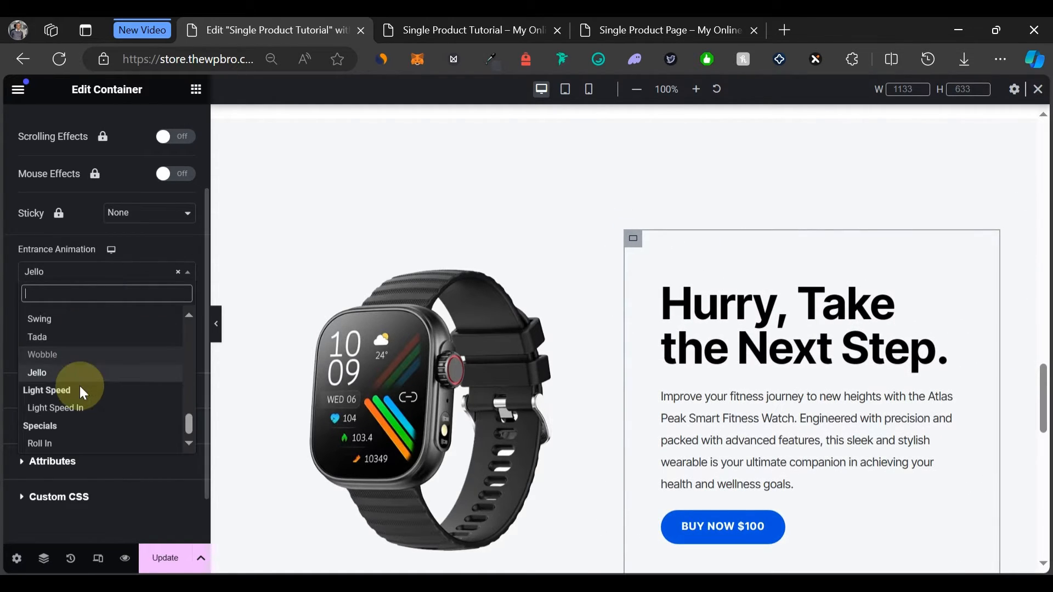
pyautogui.scroll(2, 79, 384)
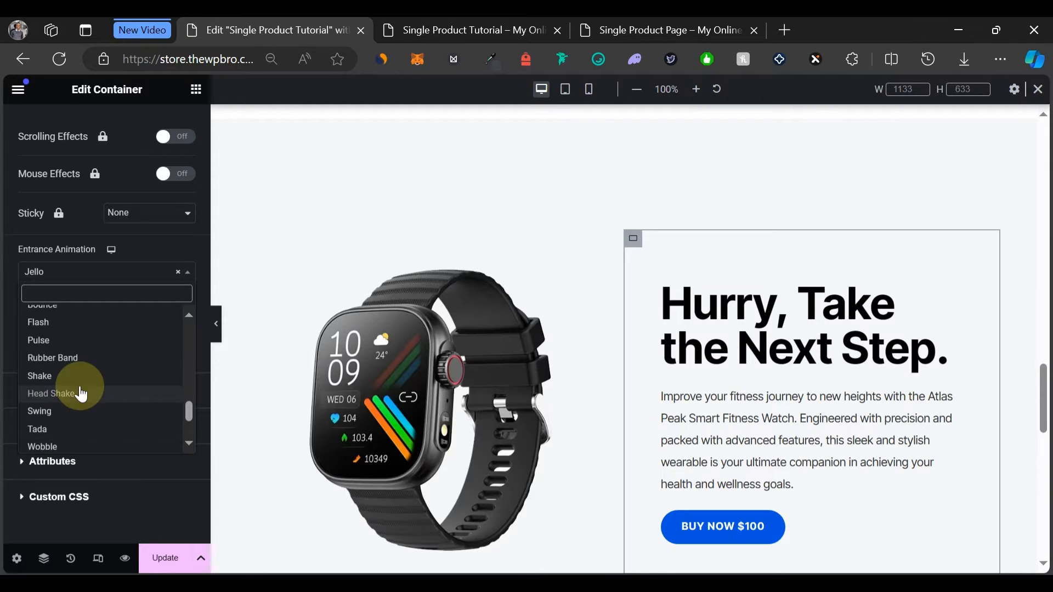
pyautogui.click(53, 347)
# Update the page and preview its entrance animations on the live site, from the hero down to the call-to-action section.
pyautogui.scroll(-3, 245, 469)
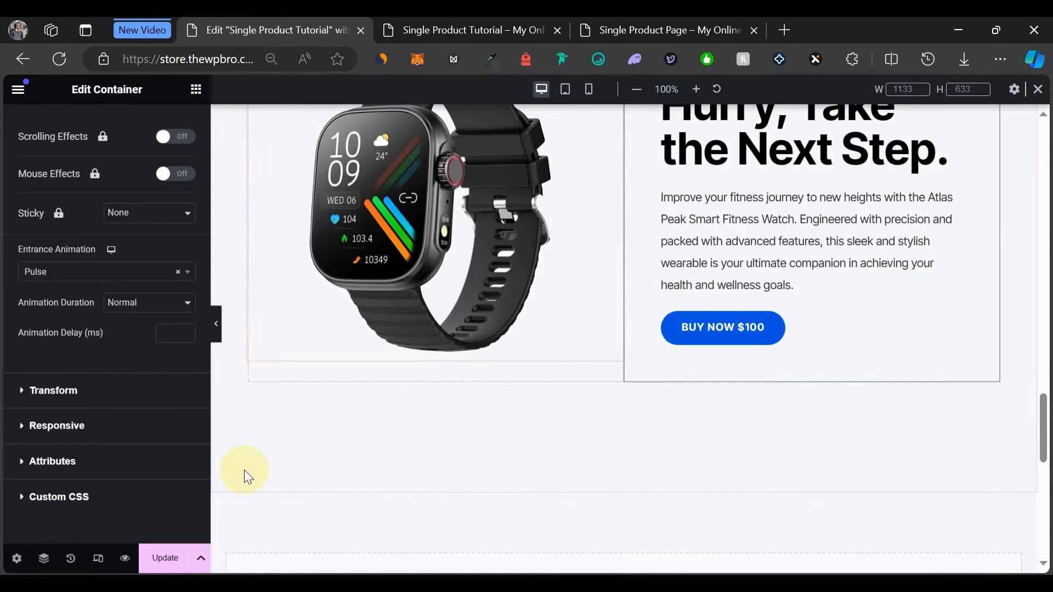
pyautogui.click(160, 547)
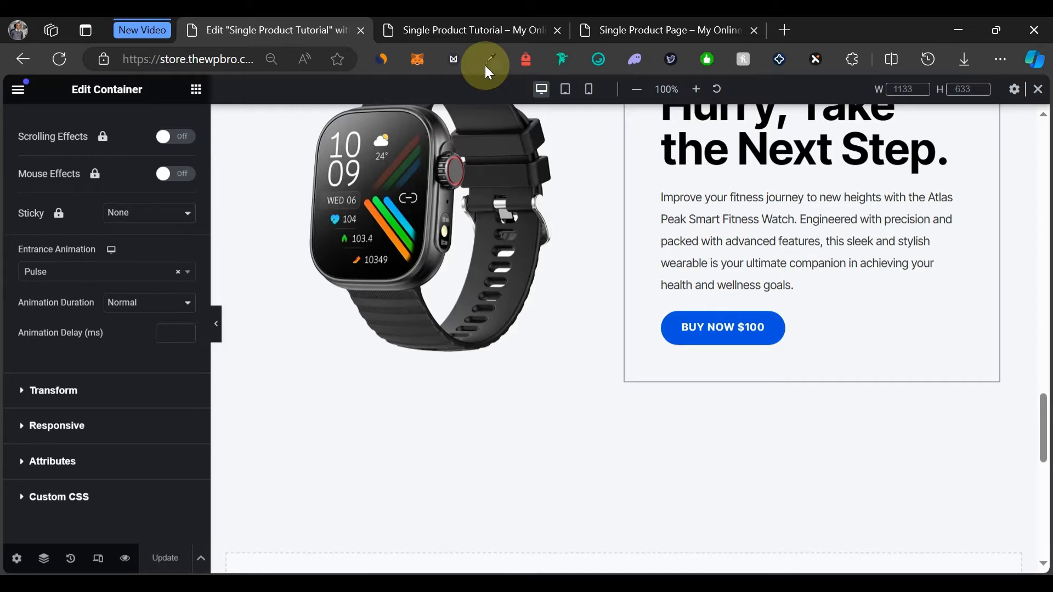
pyautogui.click(459, 39)
pyautogui.scroll(5, 305, 208)
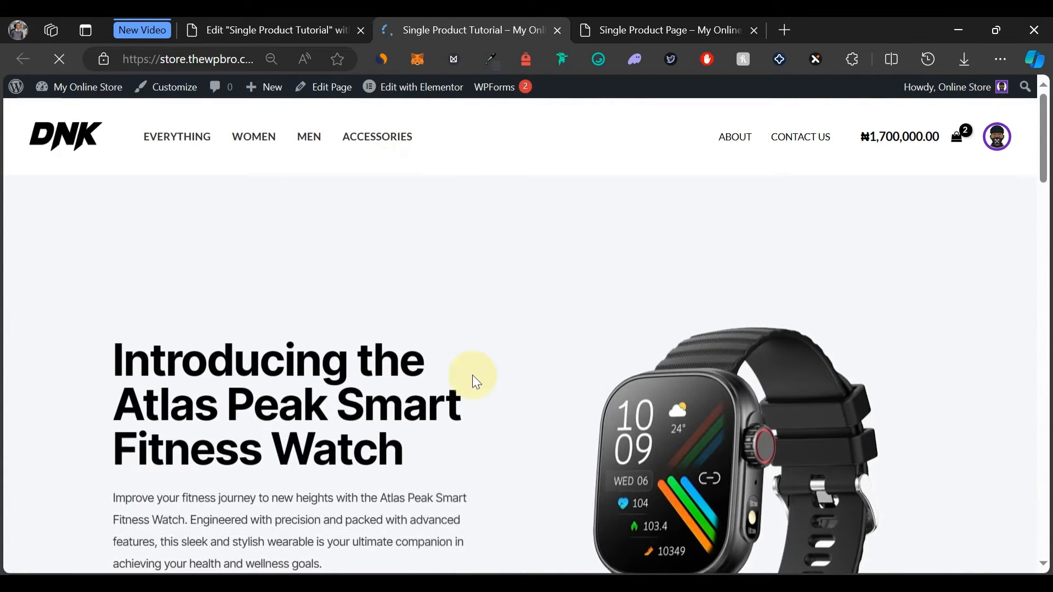
pyautogui.scroll(-4, 473, 378)
pyautogui.scroll(-10, 475, 381)
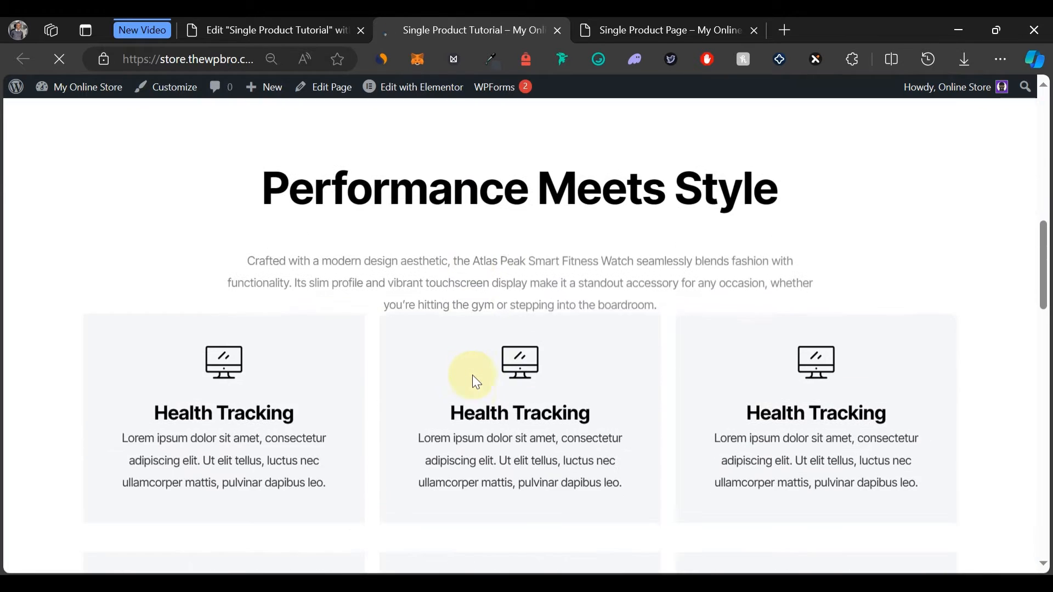
pyautogui.scroll(-15, 476, 380)
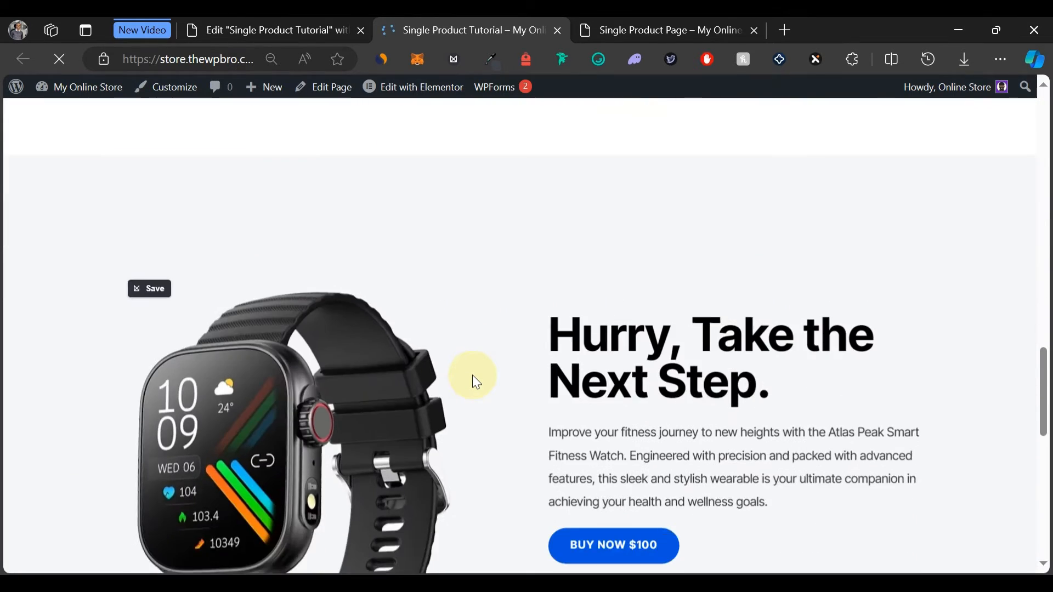
pyautogui.scroll(-2, 474, 378)
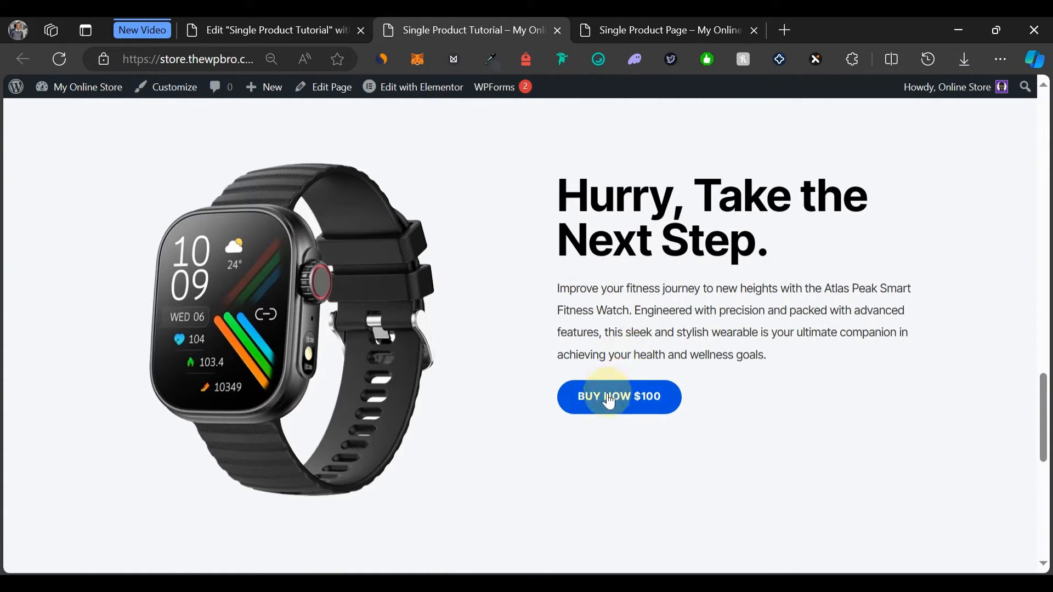
# Follow the live page's "Buy Now $100" link to the Atlas Peak Smart Fitness Watch product page and look it over.
pyautogui.click(586, 411)
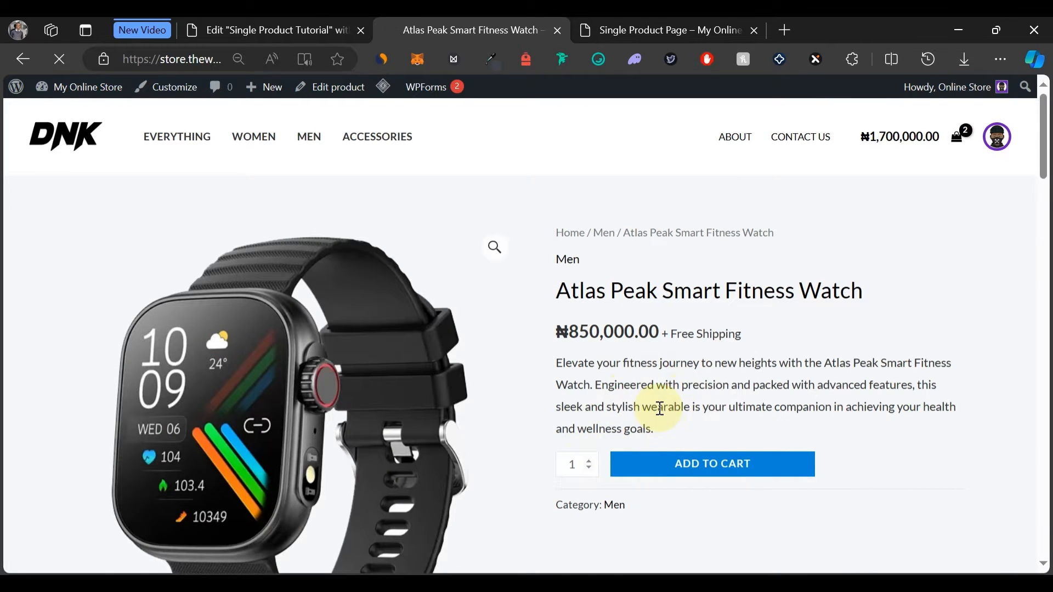
pyautogui.scroll(-4, 660, 409)
pyautogui.scroll(3, 660, 410)
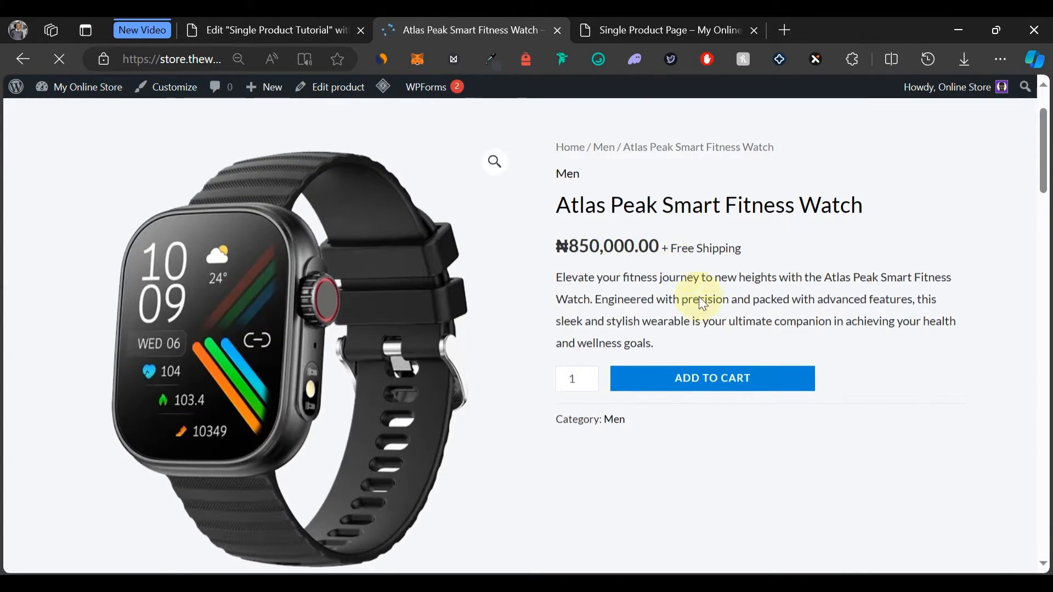
pyautogui.scroll(2, 828, 324)
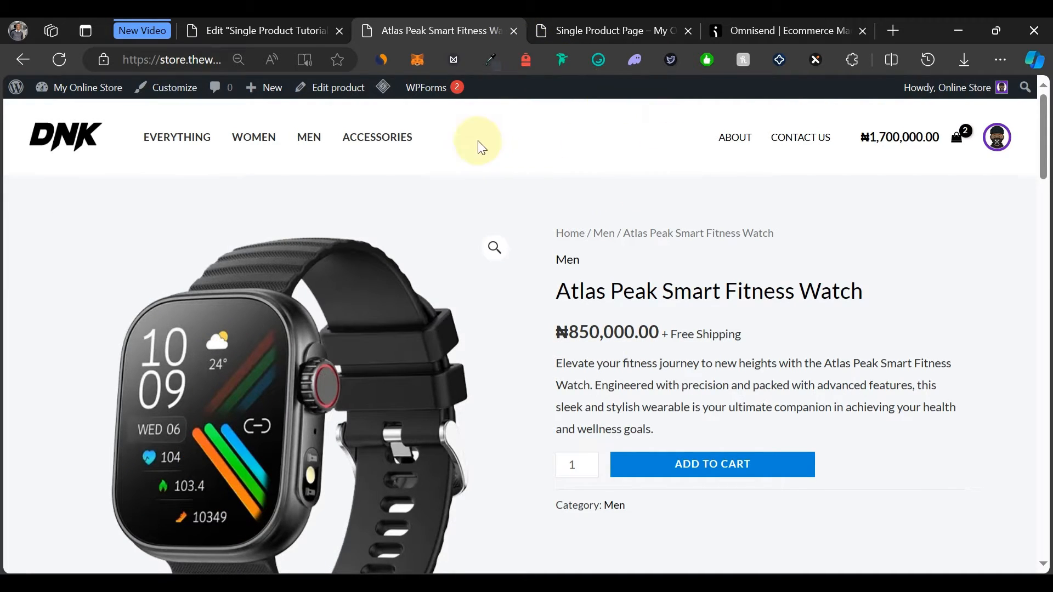
# Switch to Omnisend and start creating a new form from the forms overview.
pyautogui.click(791, 27)
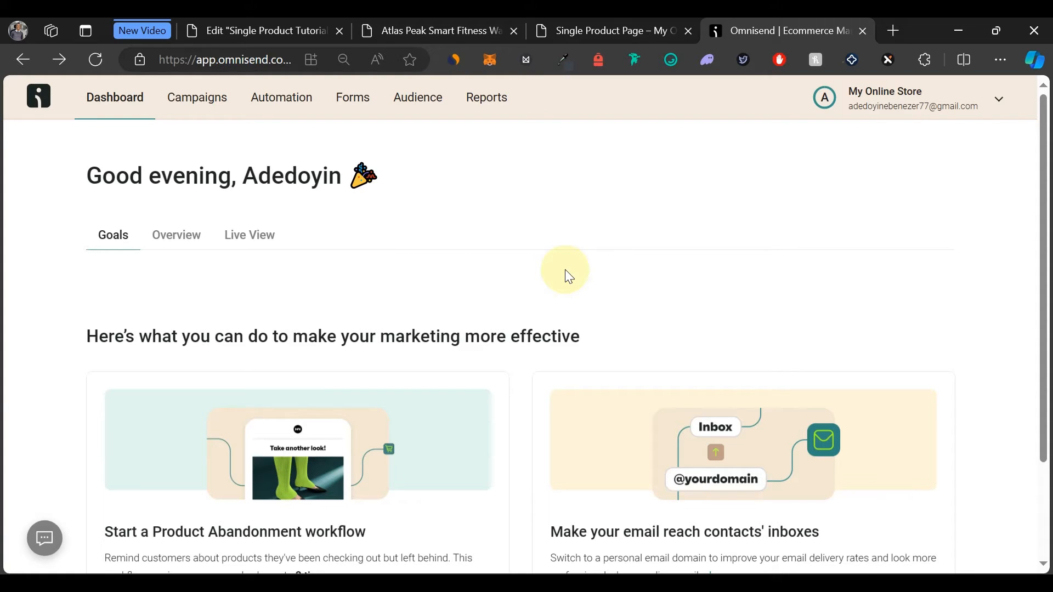
pyautogui.click(363, 100)
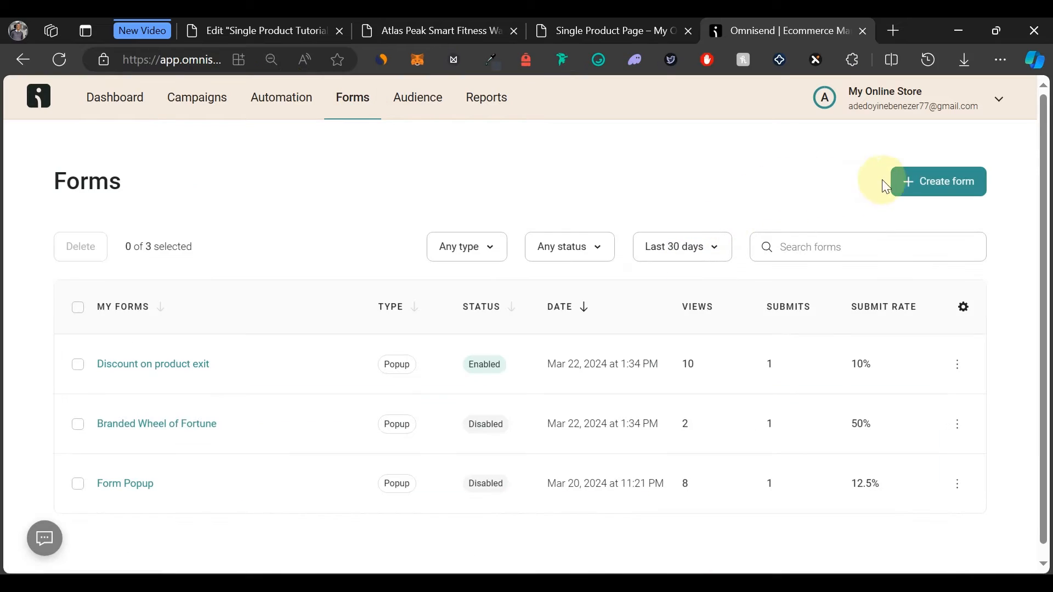
pyautogui.click(942, 181)
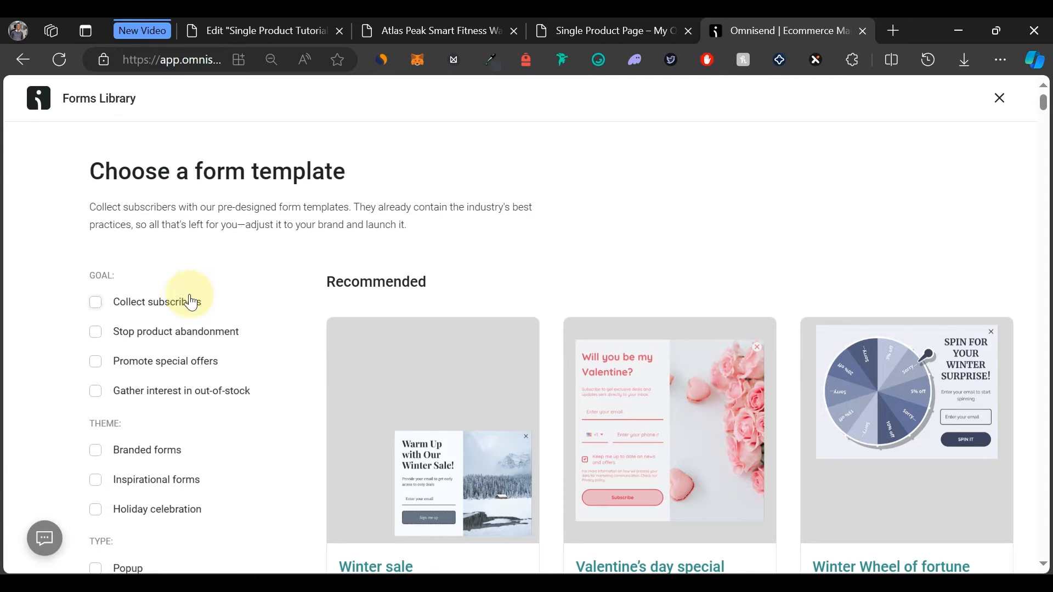
# Search the form templates for "exit" and start a form from the "Discount on product exit" template.
pyautogui.scroll(-9, 180, 288)
pyautogui.scroll(-3, 180, 295)
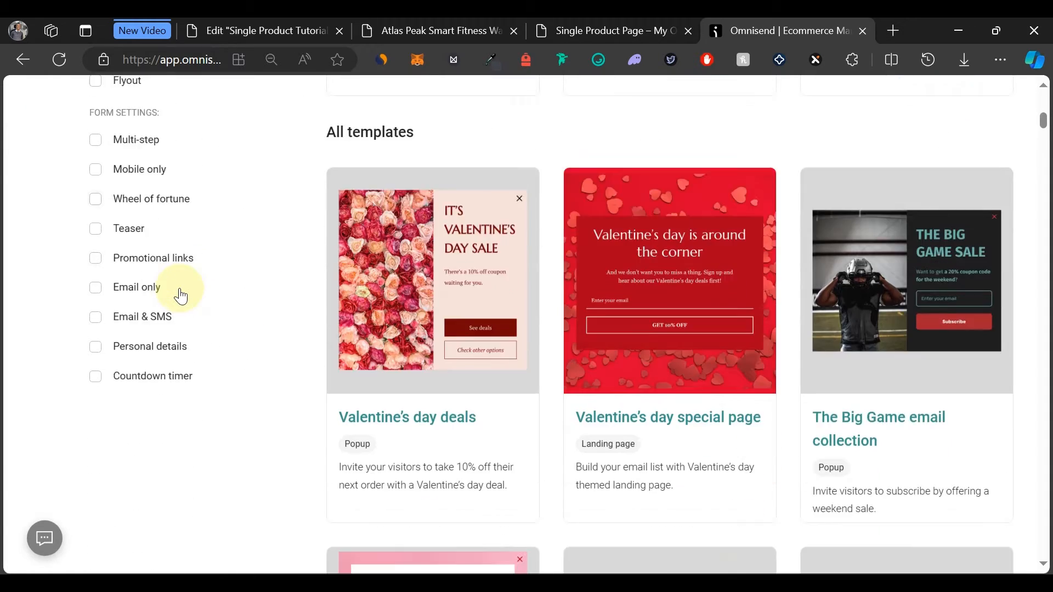
pyautogui.scroll(5, 180, 293)
pyautogui.scroll(7, 179, 288)
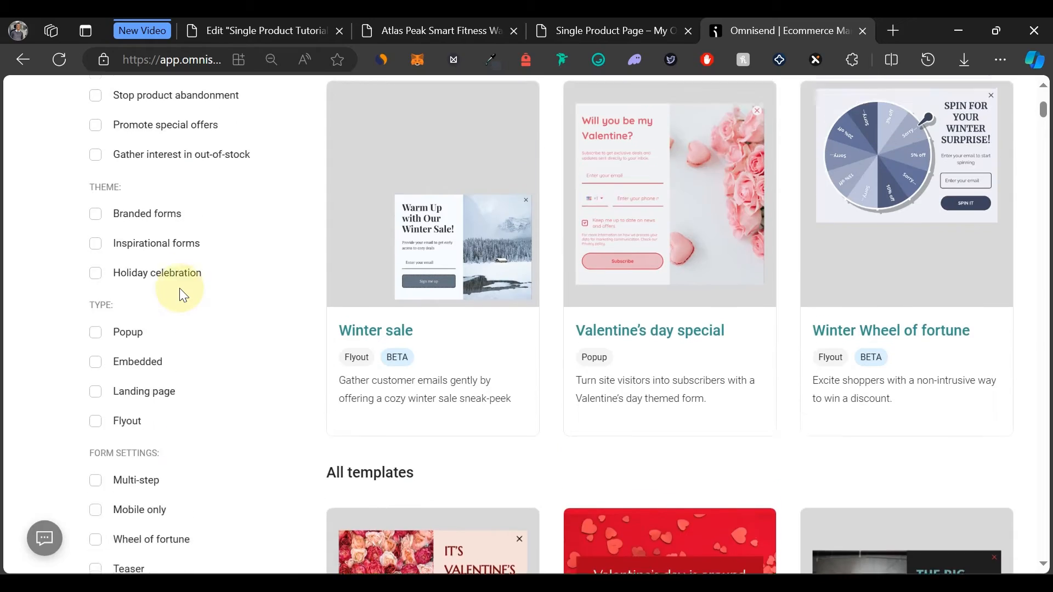
pyautogui.scroll(-3, 179, 288)
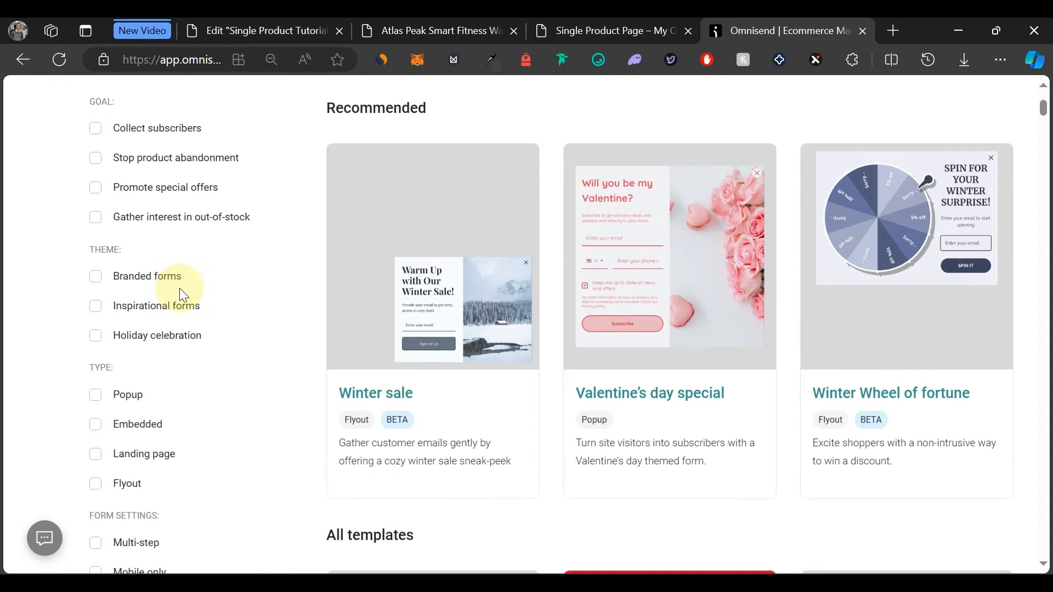
pyautogui.hotkey('ctrl', 'f')
pyautogui.write('ex')
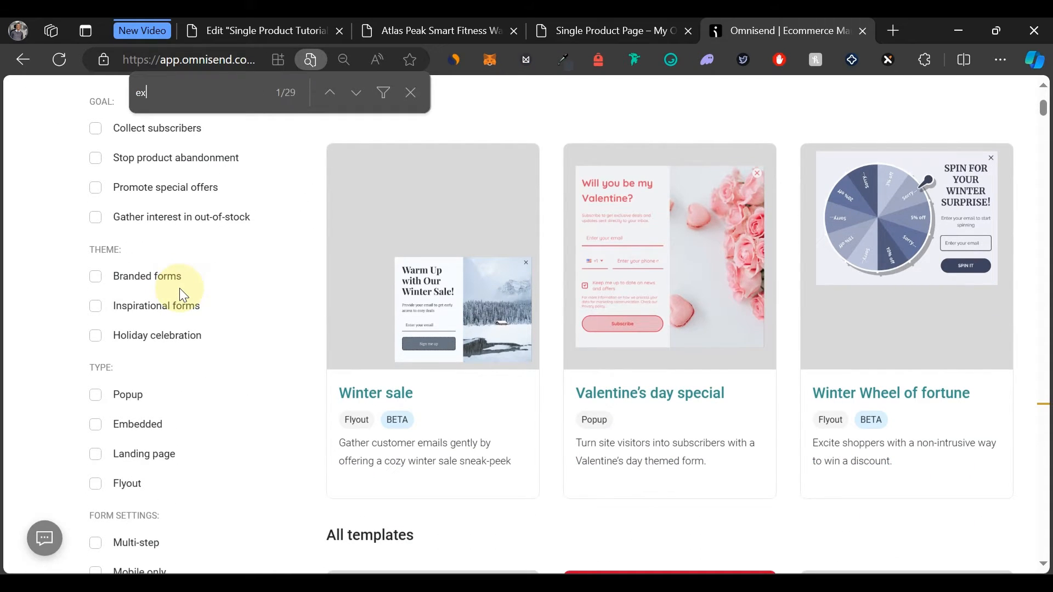
pyautogui.write('it')
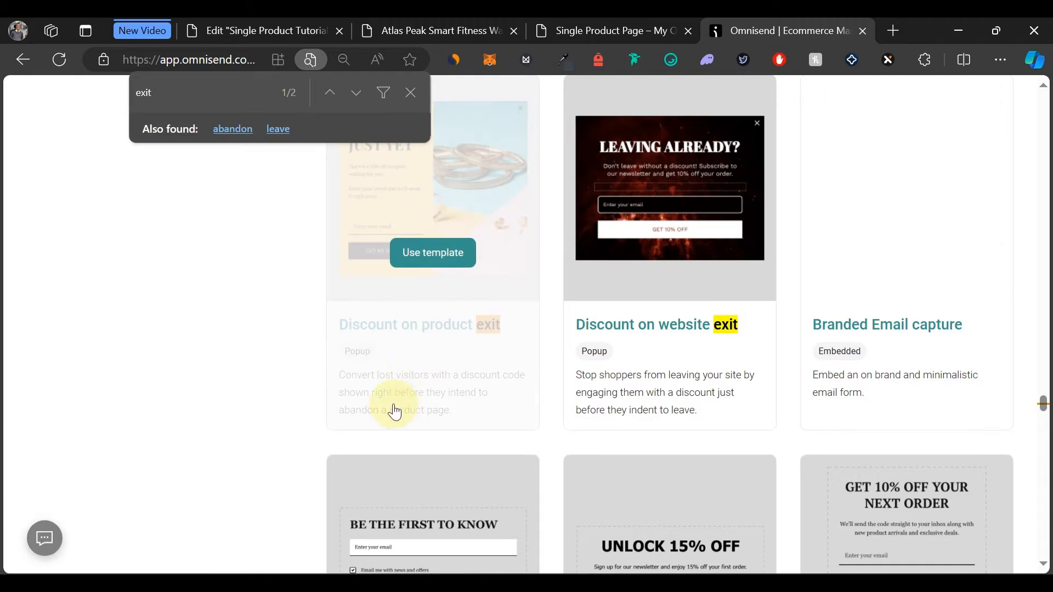
pyautogui.click(410, 93)
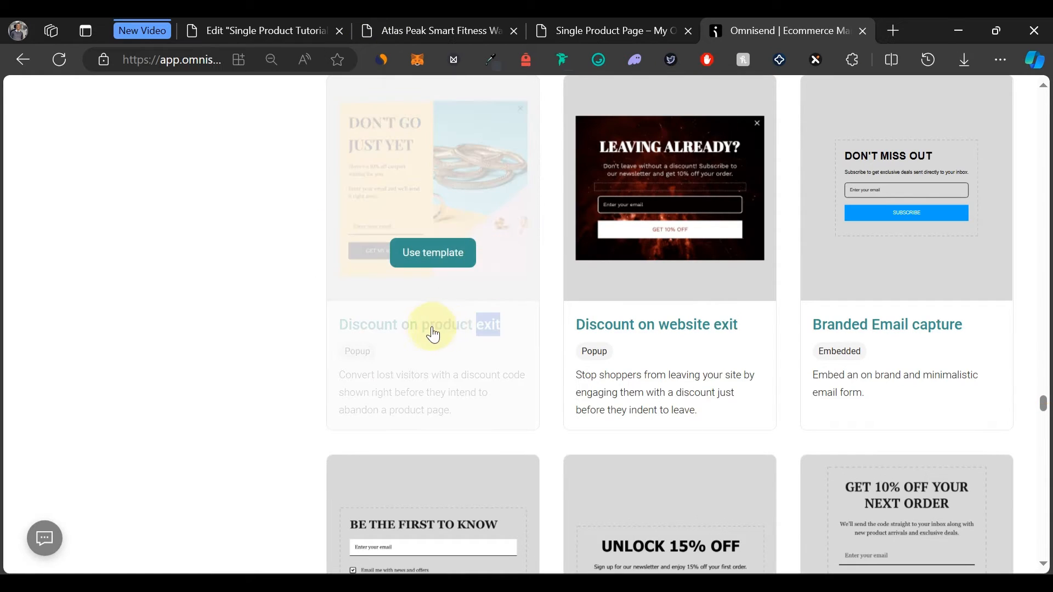
pyautogui.click(442, 267)
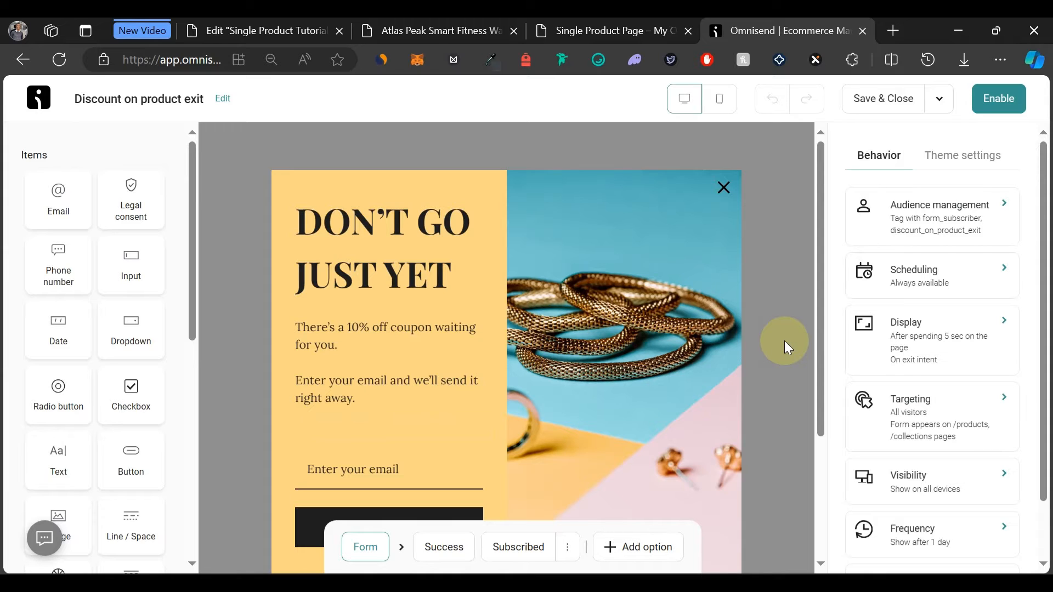
# Try adding a phone number field above the popup form's email field, and delete it again.
pyautogui.scroll(-1, 785, 341)
pyautogui.scroll(2, 784, 341)
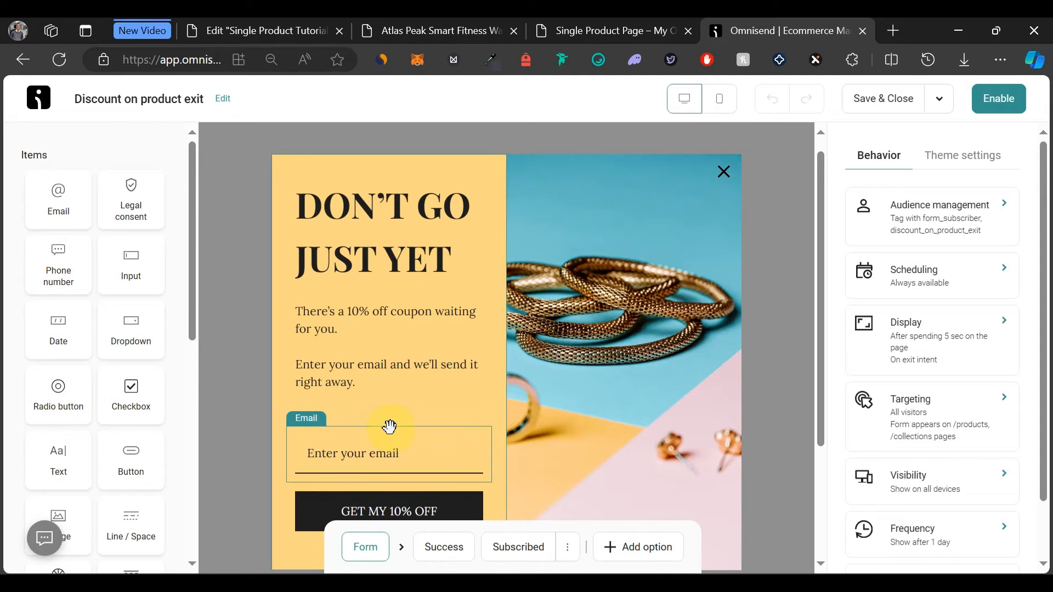
pyautogui.moveTo(55, 260); pyautogui.dragTo(323, 410)
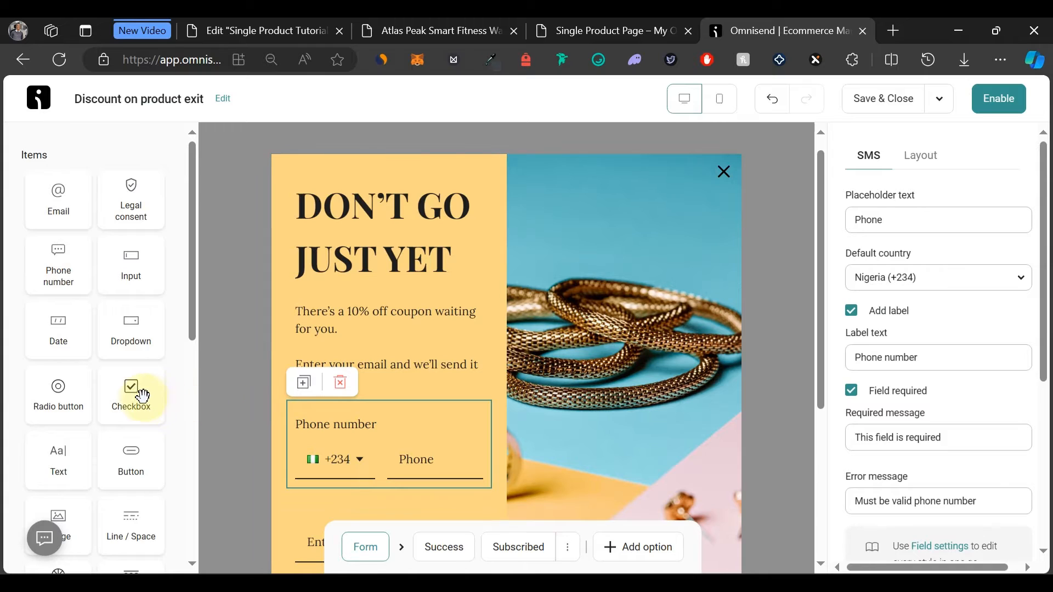
pyautogui.click(340, 383)
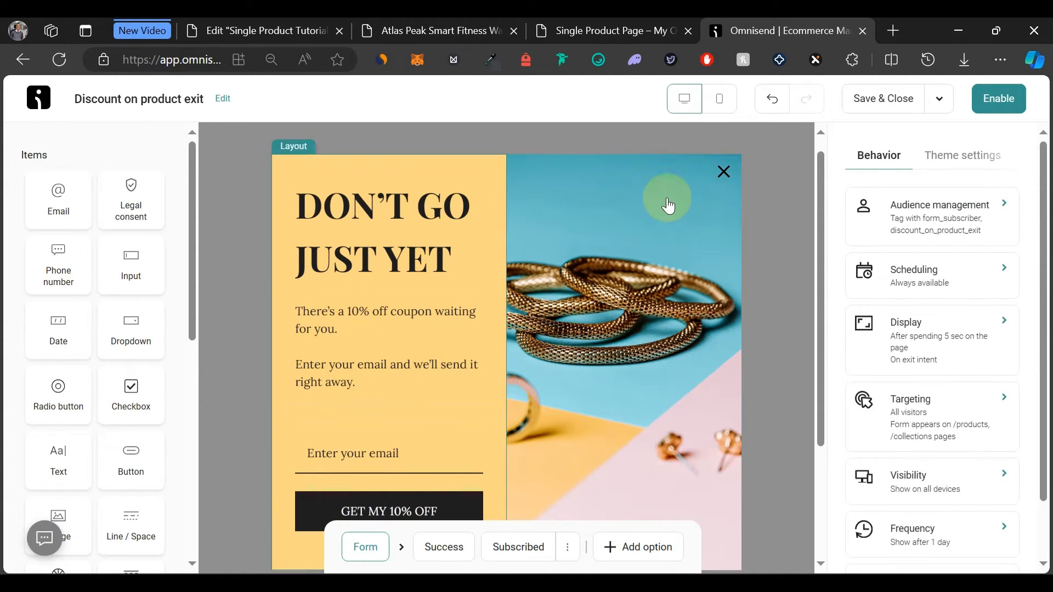
# Replace the popup form's background image with the "watch fit" picture and set its width to Fit.
pyautogui.click(662, 306)
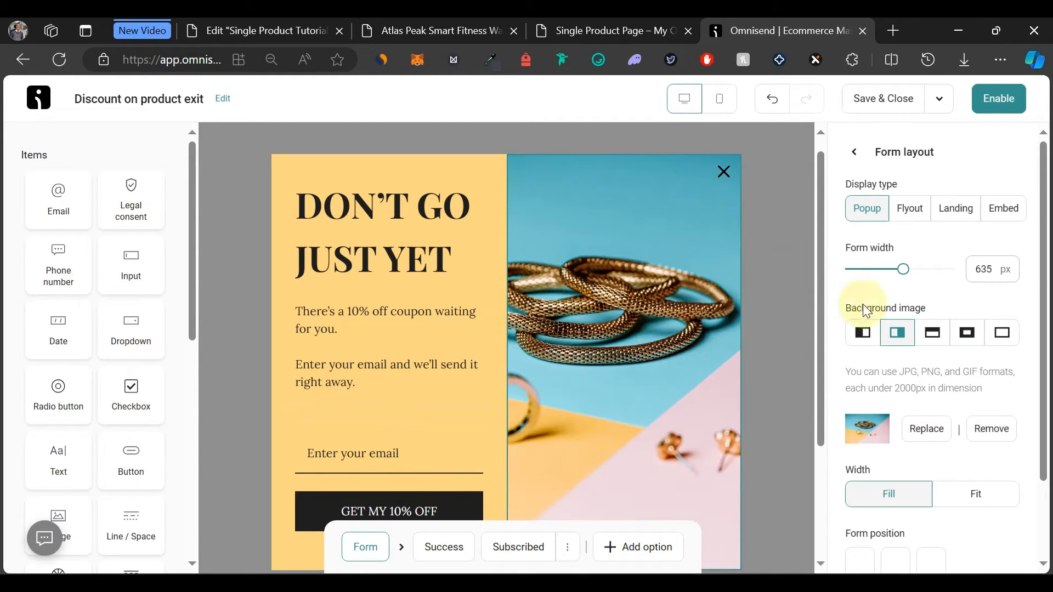
pyautogui.click(927, 429)
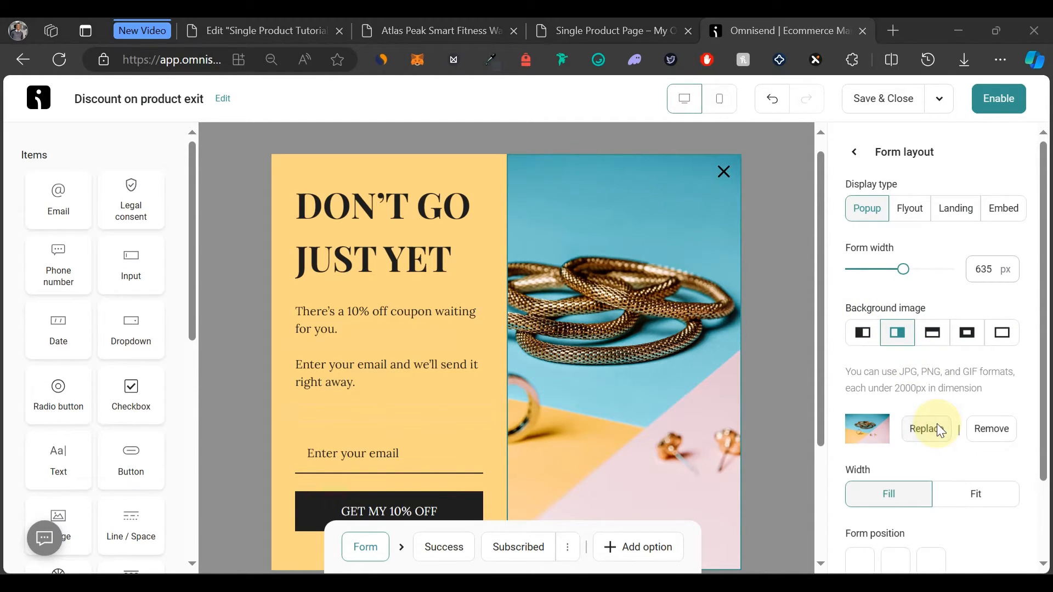
pyautogui.click(203, 307)
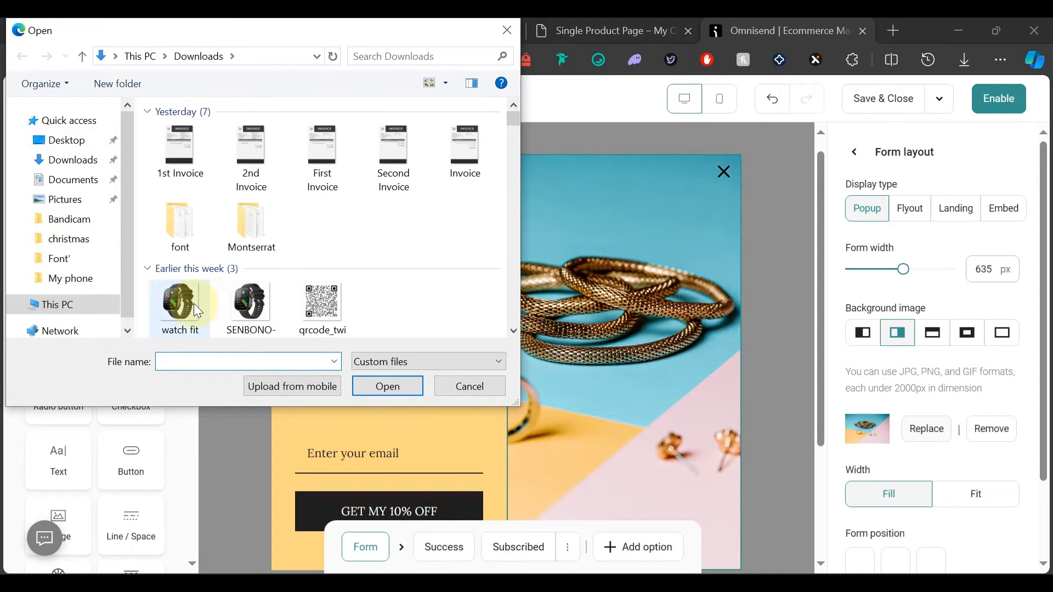
pyautogui.click(398, 392)
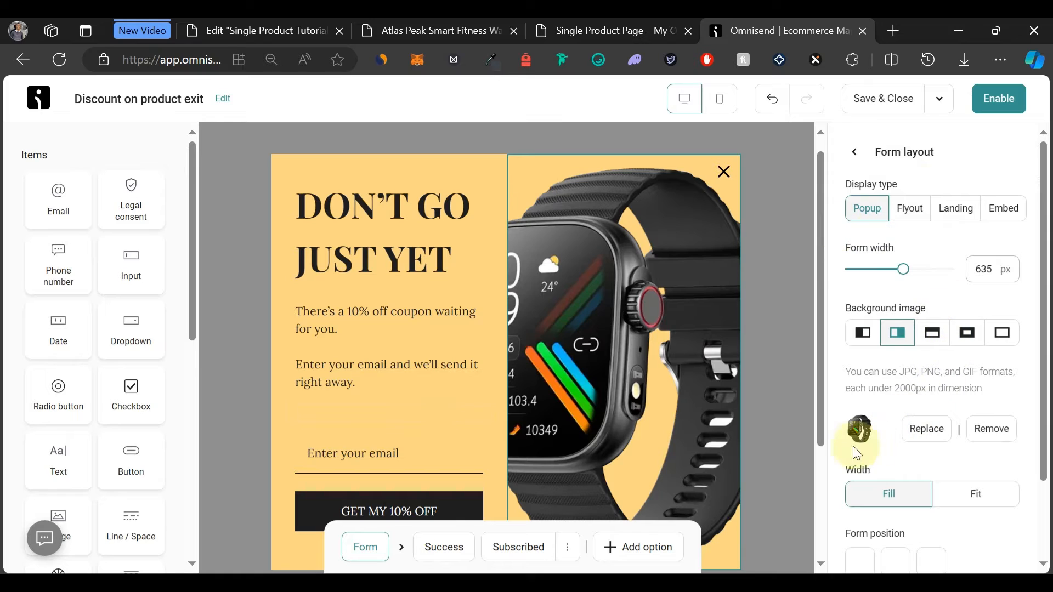
pyautogui.click(965, 496)
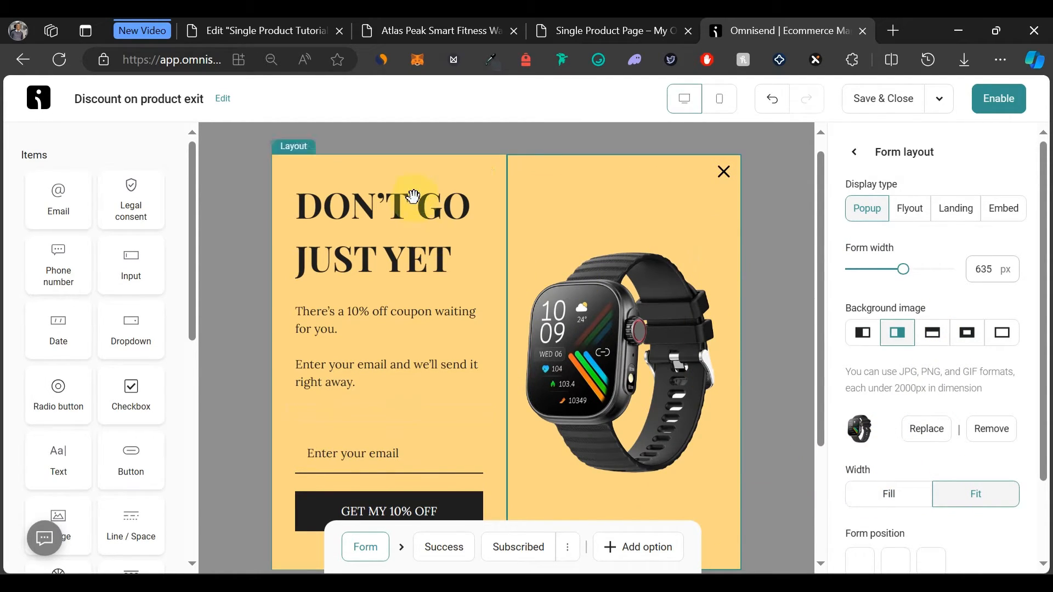
# Set the font of the popup's "Don't go just yet" heading to Rubik.
pyautogui.click(350, 224)
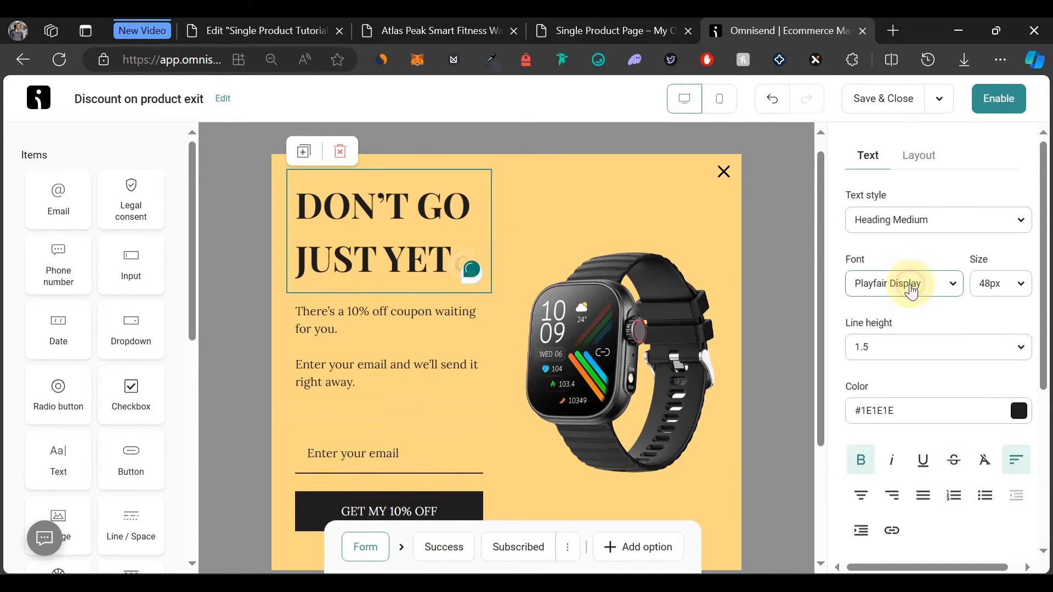
pyautogui.click(912, 294)
pyautogui.scroll(-8, 965, 384)
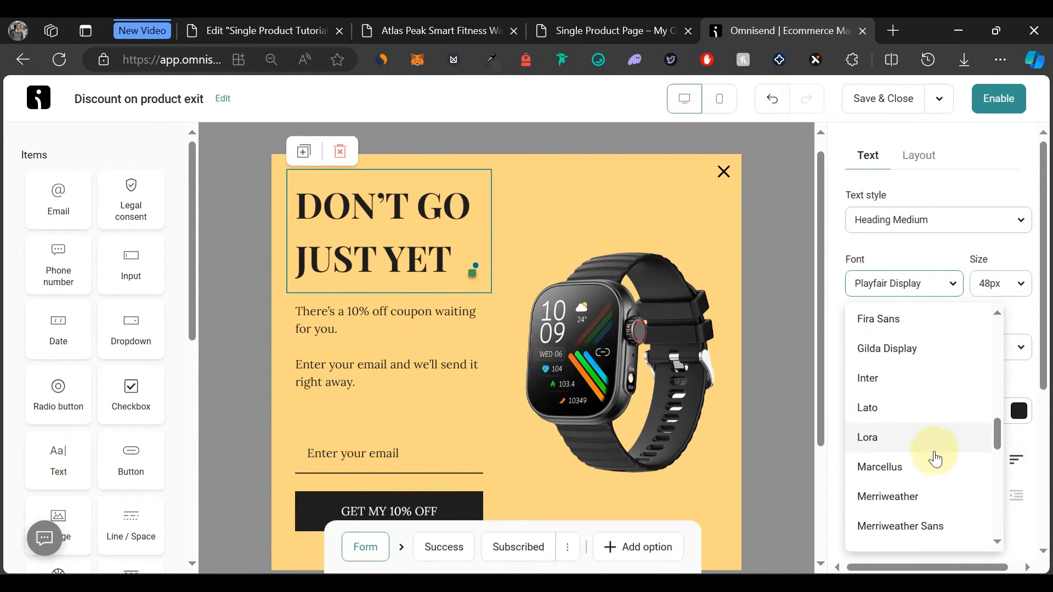
pyautogui.scroll(-5, 941, 409)
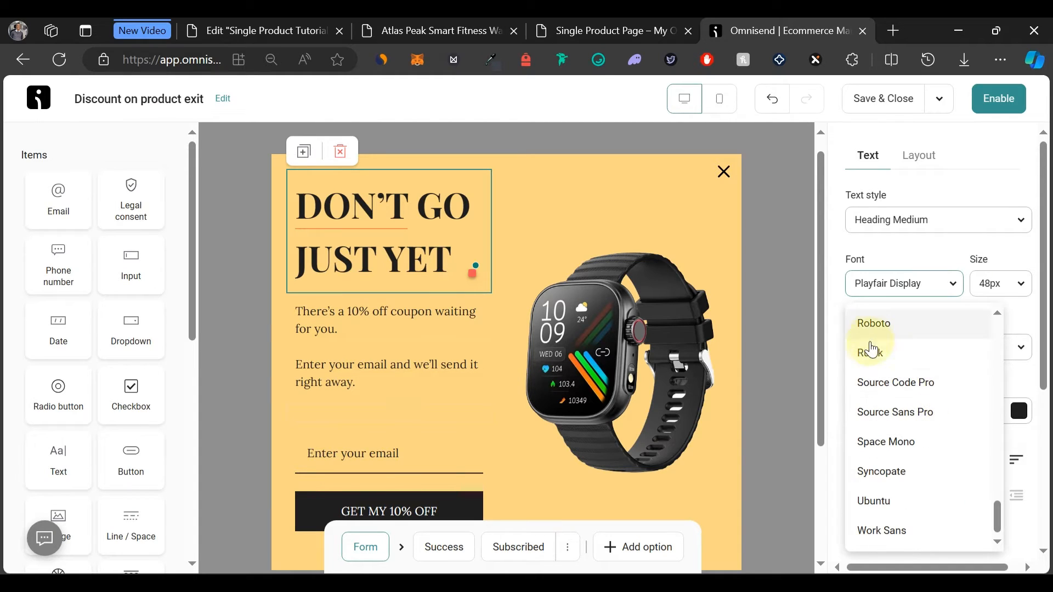
pyautogui.click(873, 351)
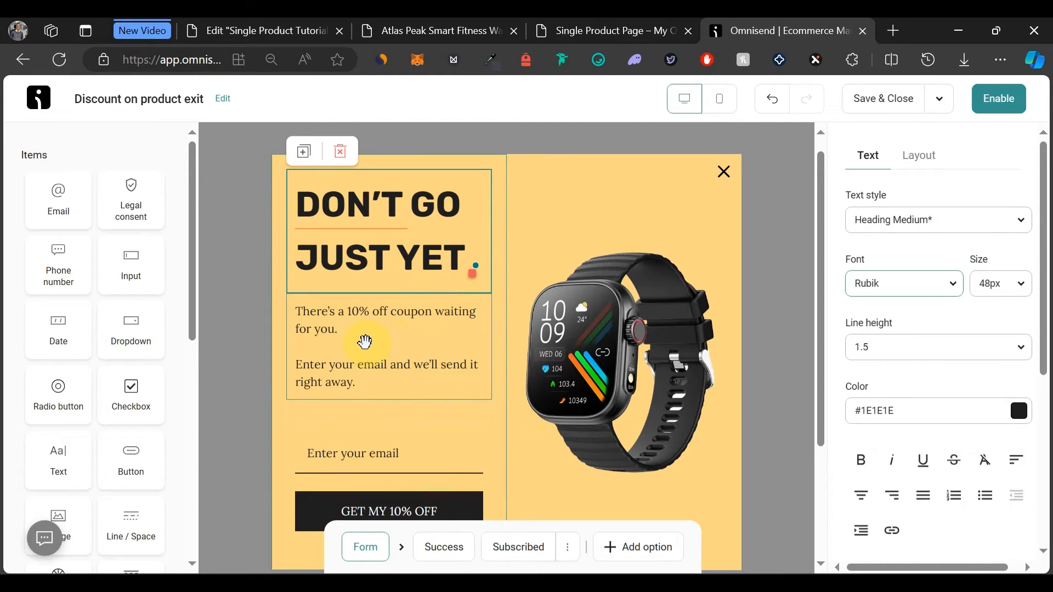
# Set the font of the coupon paragraph below the popup's heading to Helvetica.
pyautogui.click(365, 342)
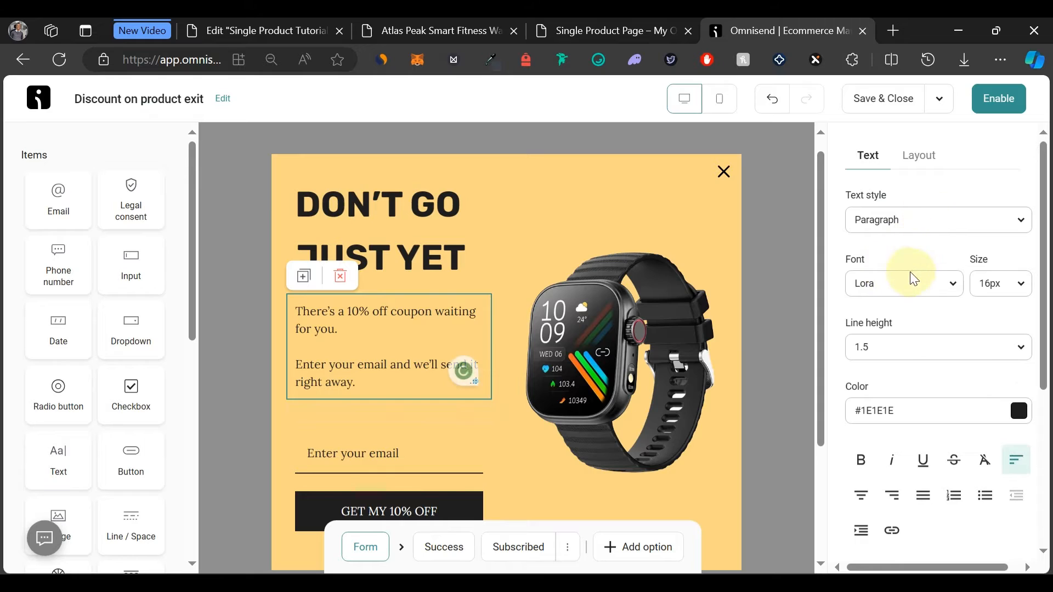
pyautogui.click(920, 291)
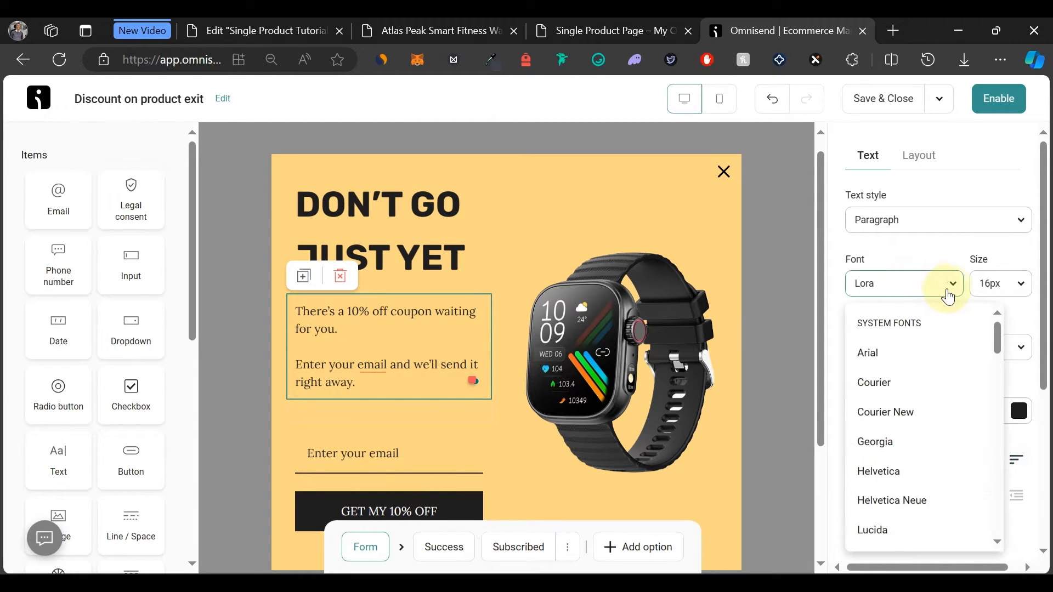
pyautogui.click(906, 479)
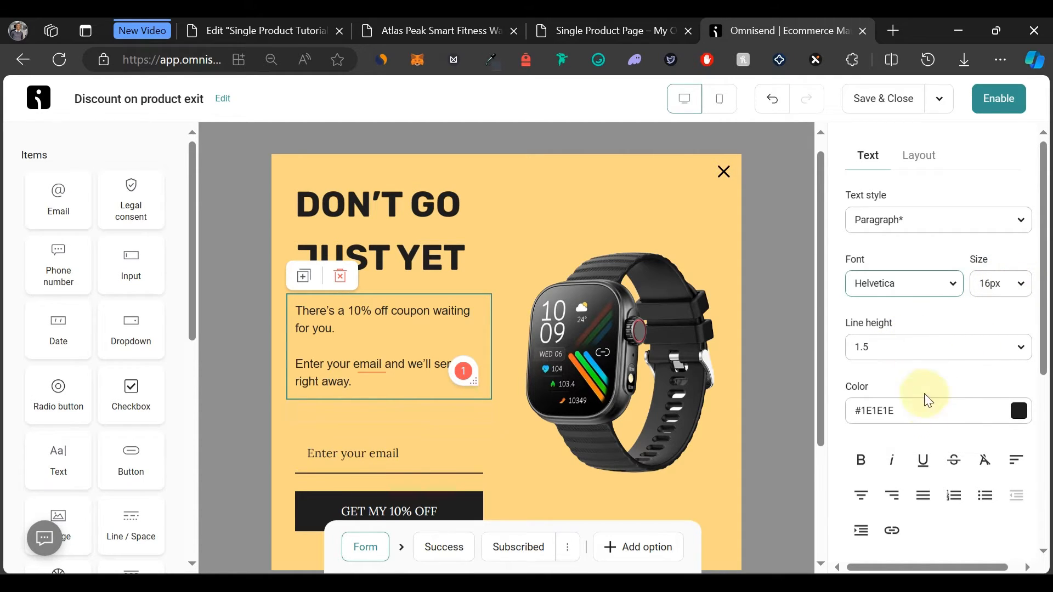
pyautogui.scroll(-5, 940, 362)
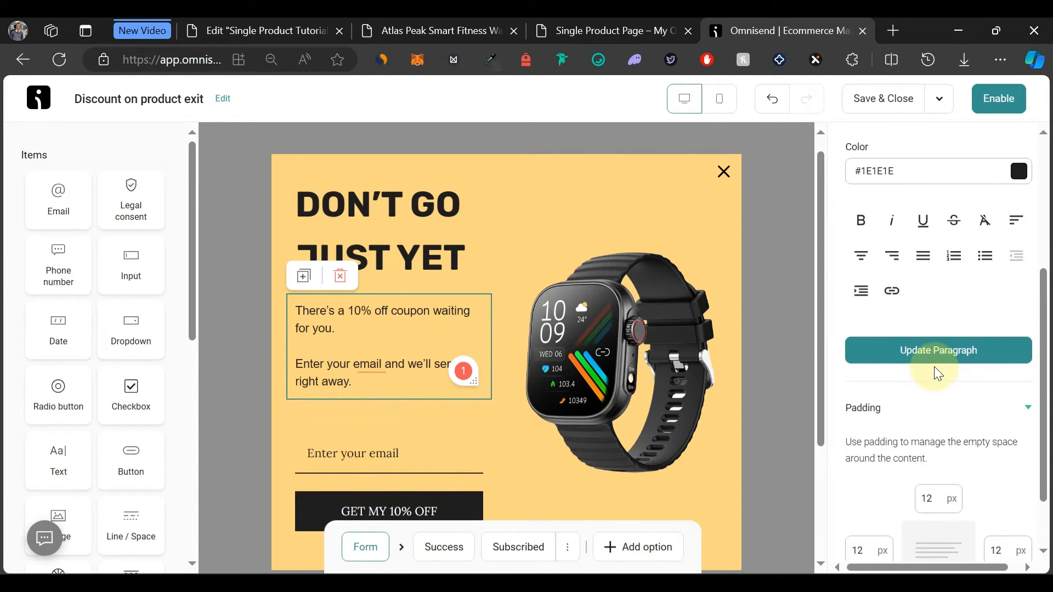
pyautogui.scroll(5, 937, 372)
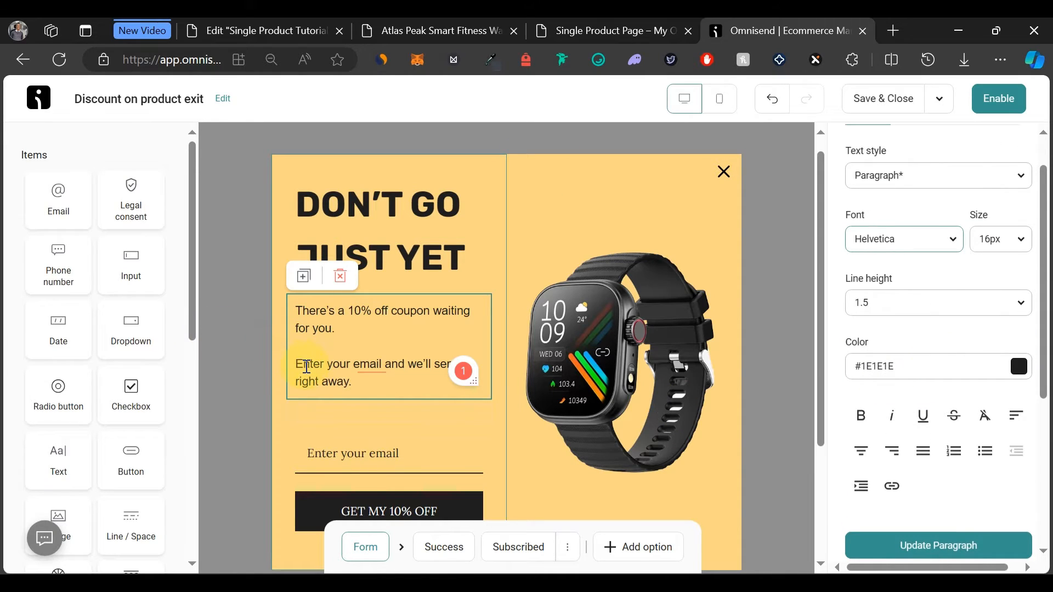
# Join the coupon text into a single paragraph and delete the spacer between it and the email field.
pyautogui.press('BackSpace')
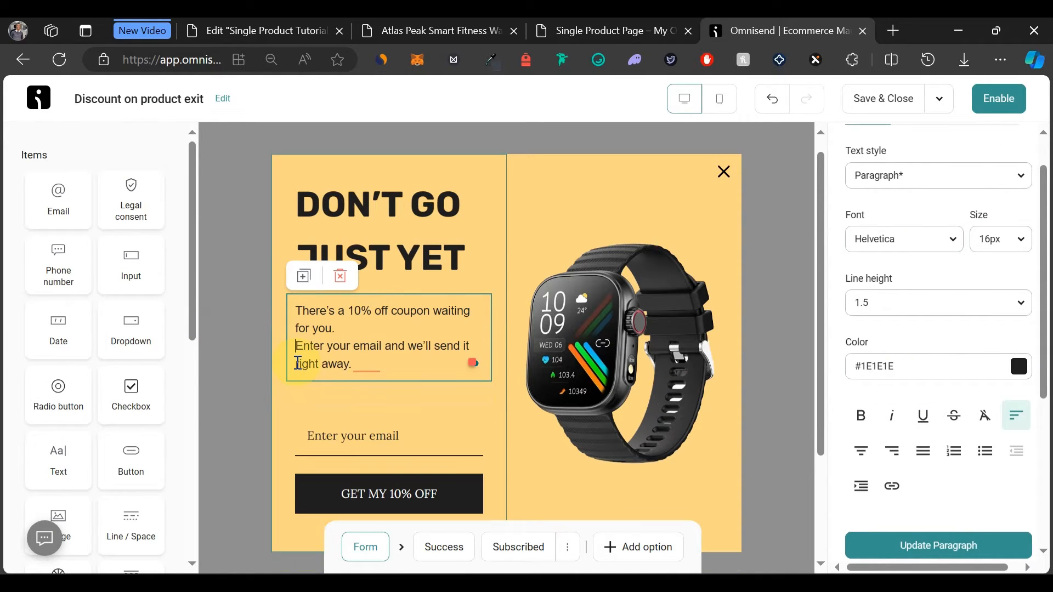
pyautogui.press('BackSpace')
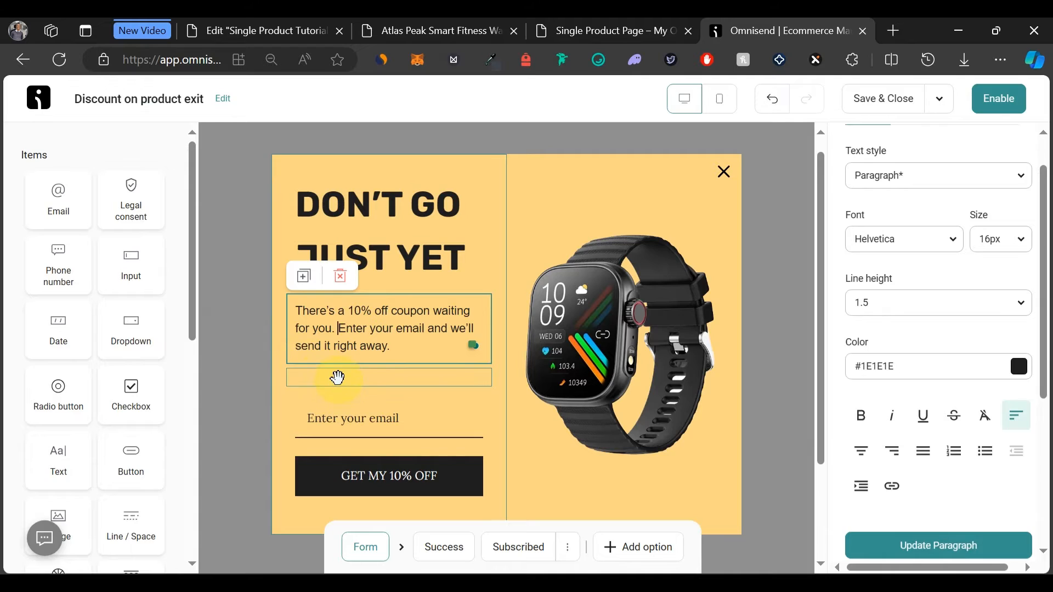
pyautogui.click(339, 379)
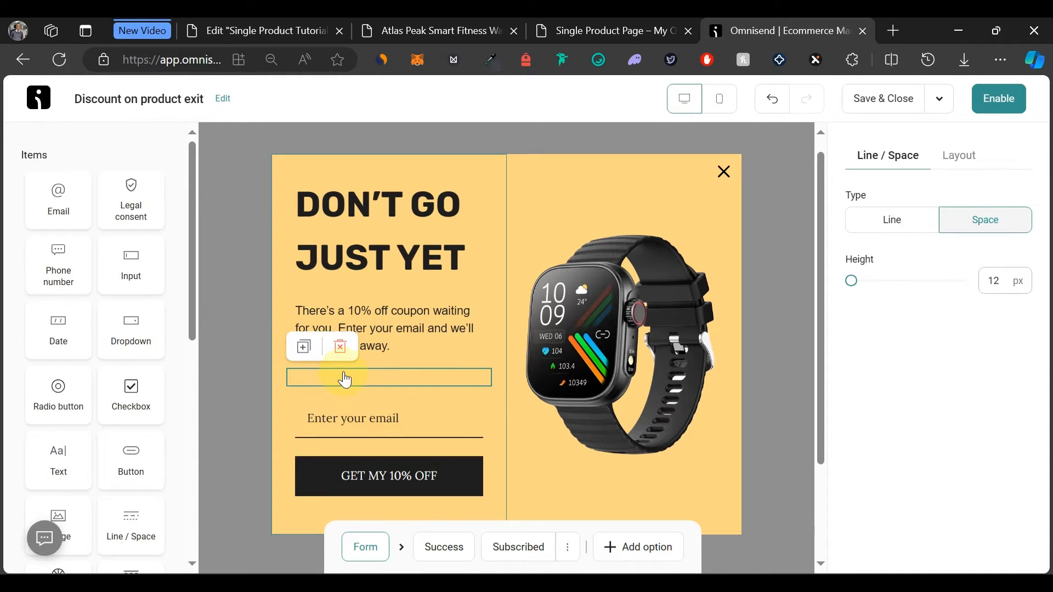
pyautogui.click(341, 346)
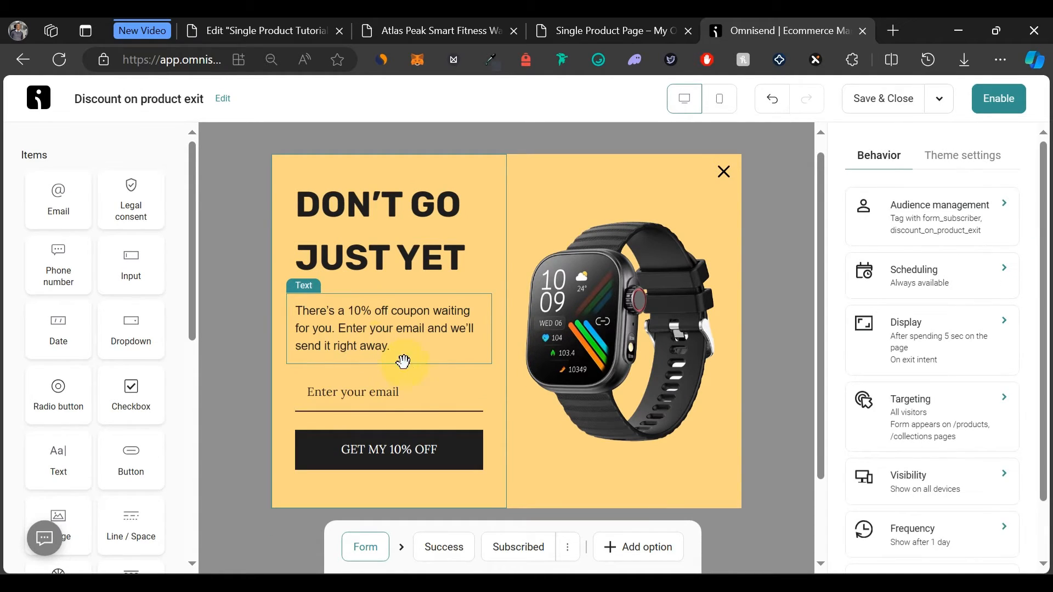
# Set the popup theme's form color to white, #FFFFFF.
pyautogui.click(577, 225)
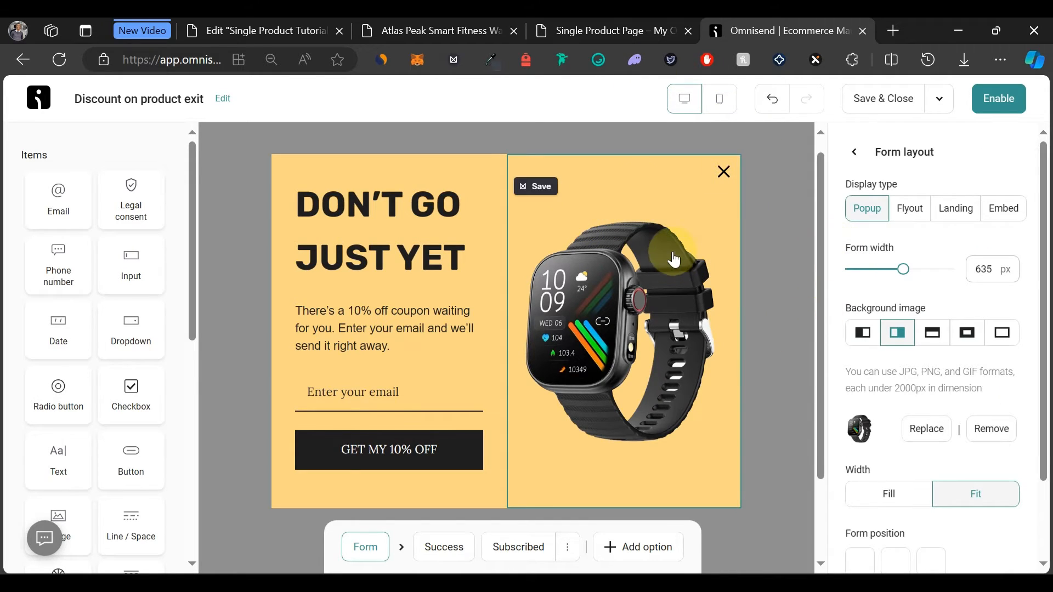
pyautogui.click(855, 158)
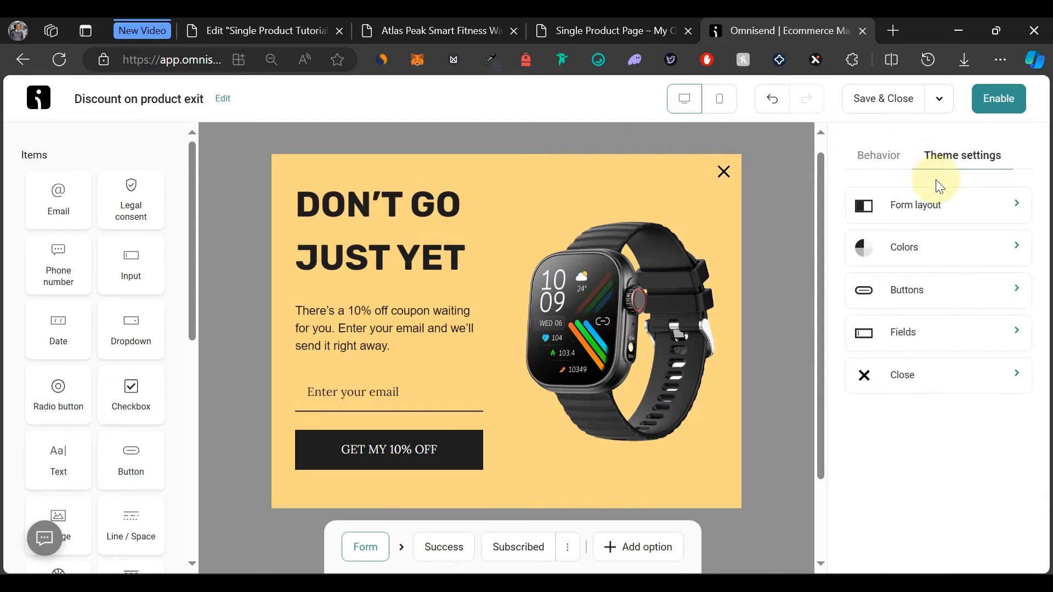
pyautogui.click(915, 205)
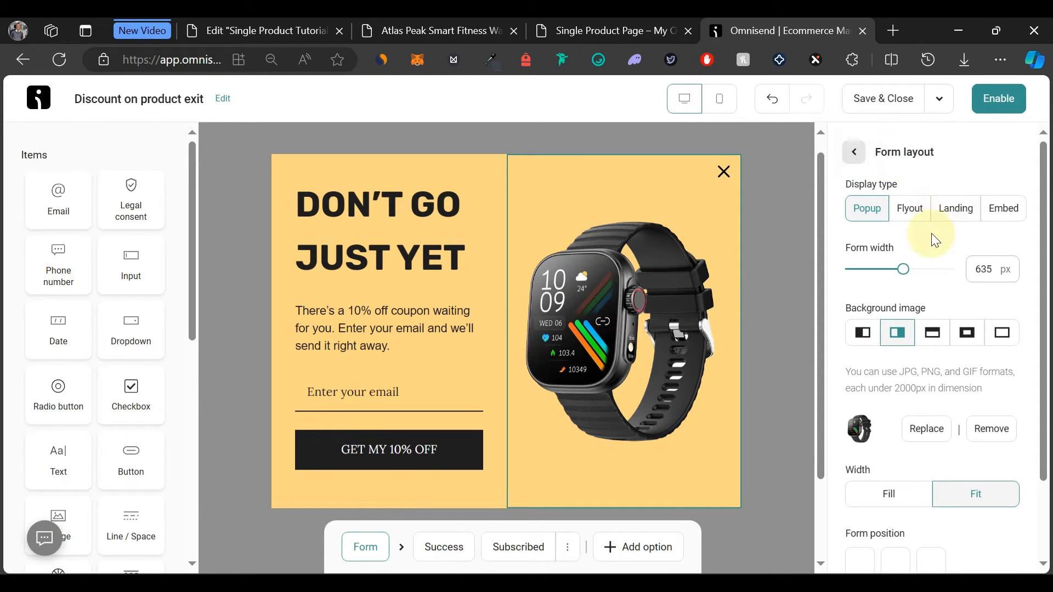
pyautogui.click(854, 159)
pyautogui.click(915, 262)
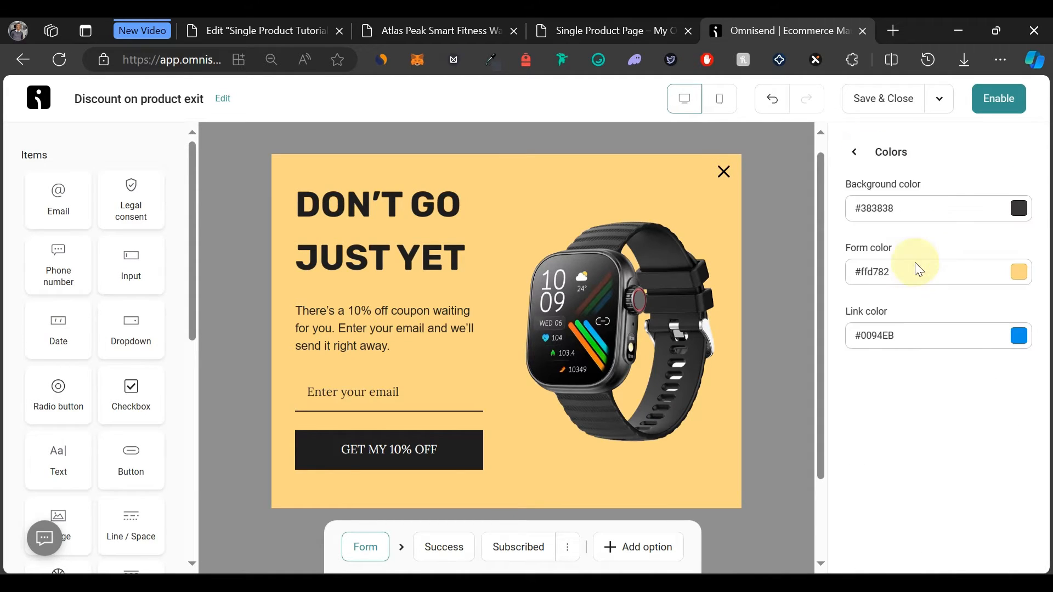
pyautogui.click(1022, 274)
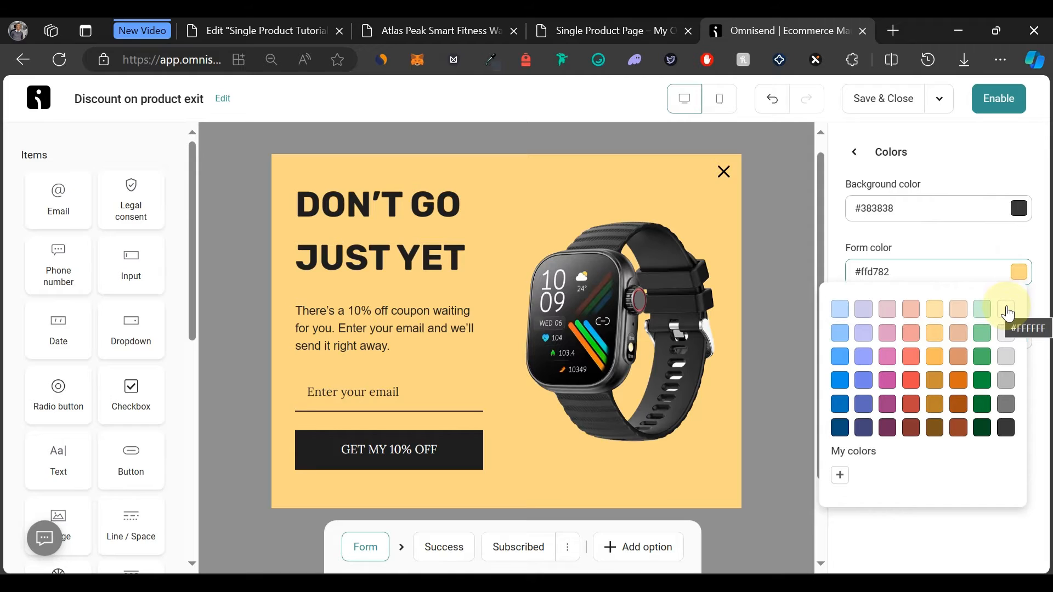
pyautogui.click(1008, 313)
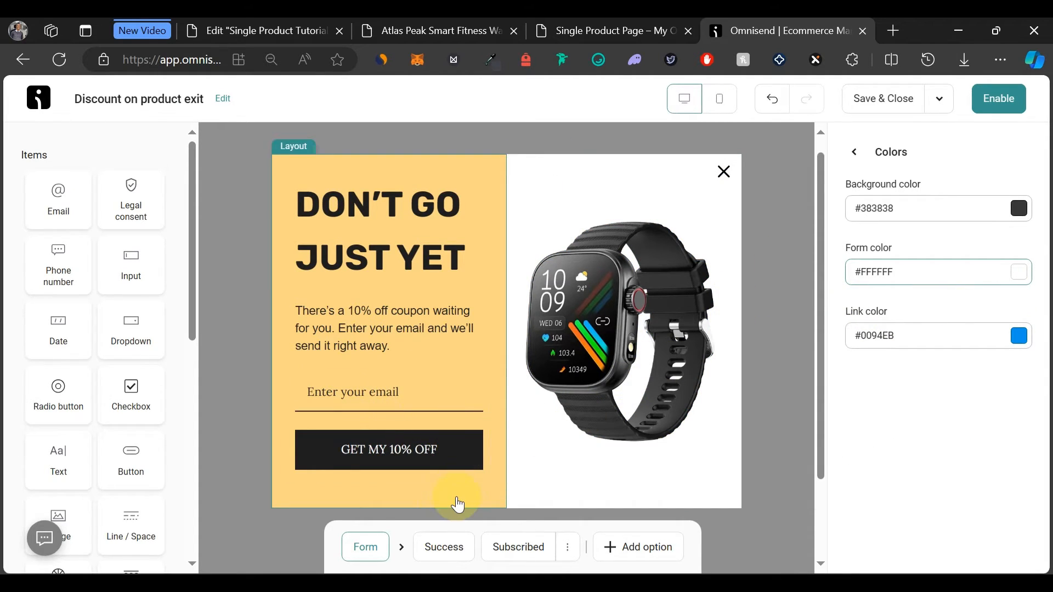
# Examine the popup's Success and Subscribed screens.
pyautogui.click(442, 547)
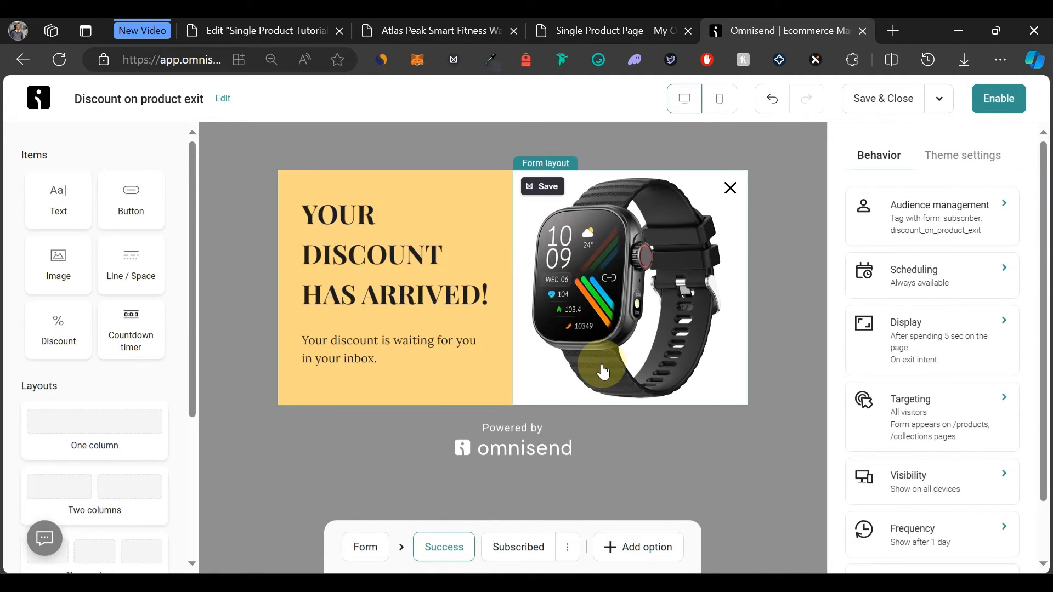
pyautogui.click(519, 547)
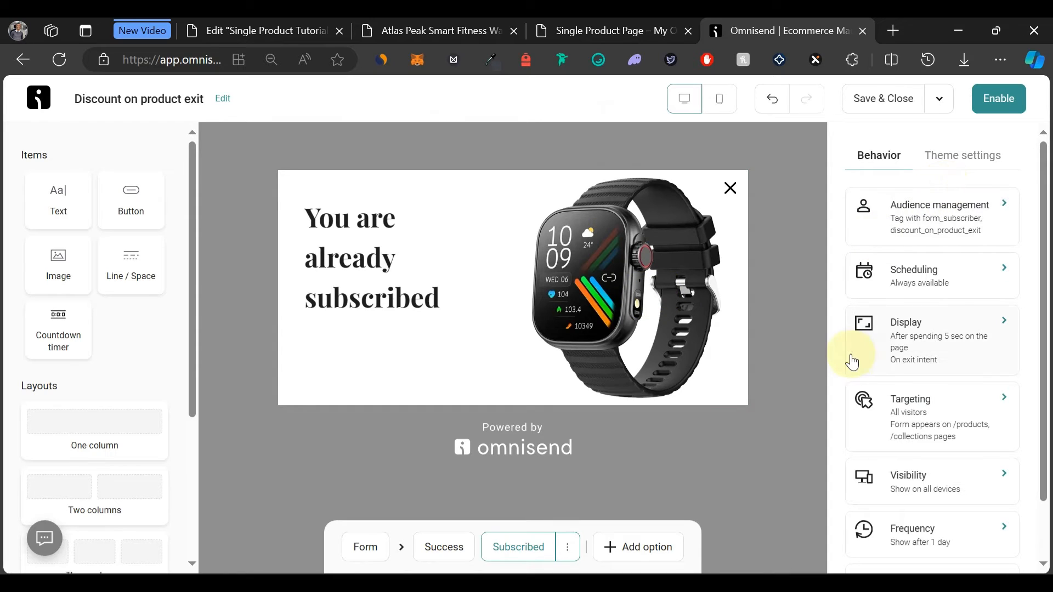
# Set the popup's time-on-page display condition to 60 seconds, and review the device visibility options.
pyautogui.click(916, 323)
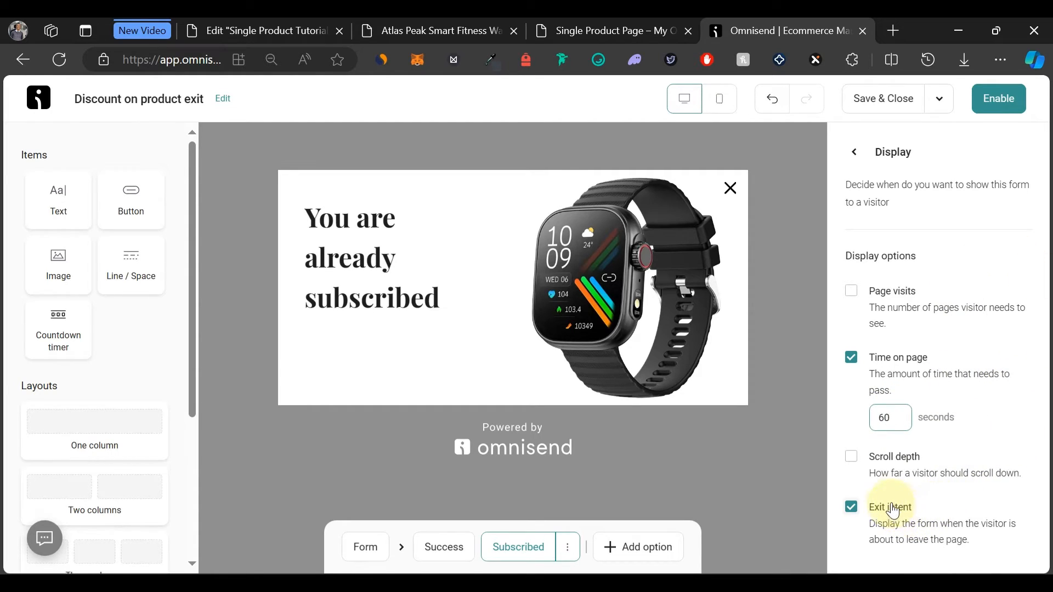
pyautogui.click(855, 153)
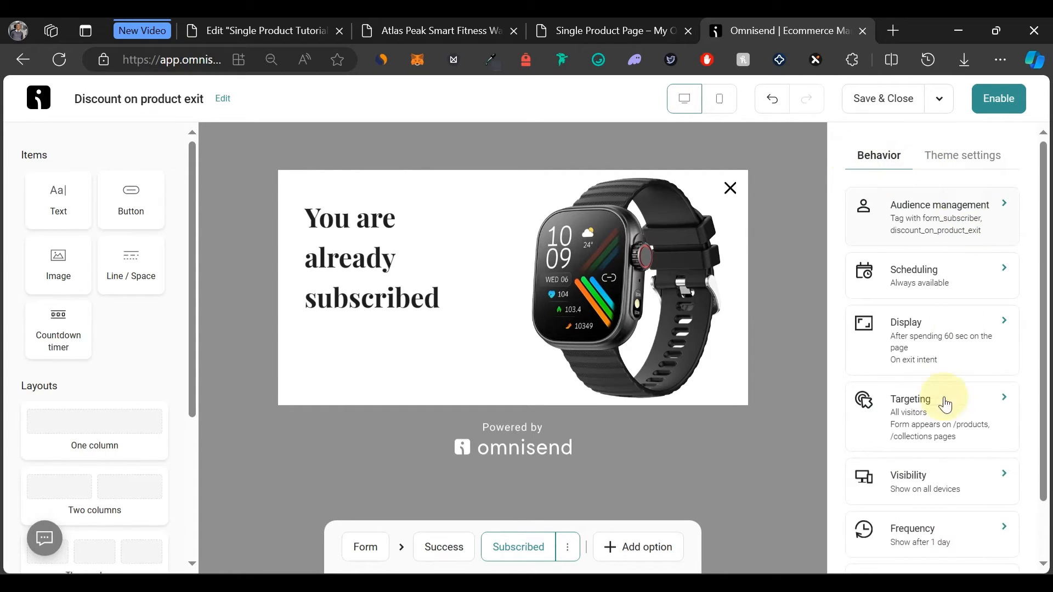
pyautogui.click(936, 482)
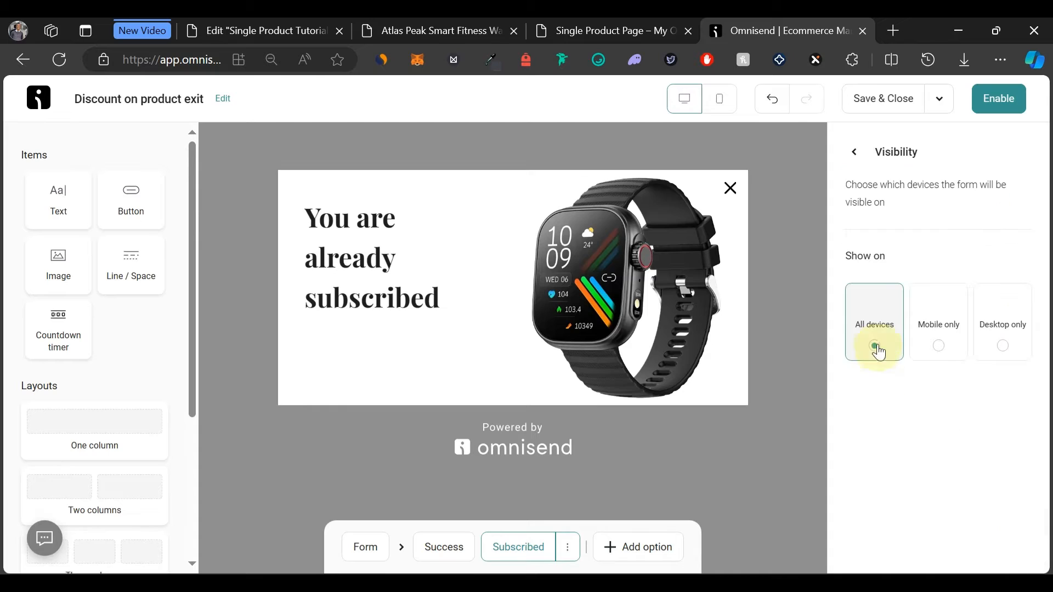
pyautogui.click(852, 154)
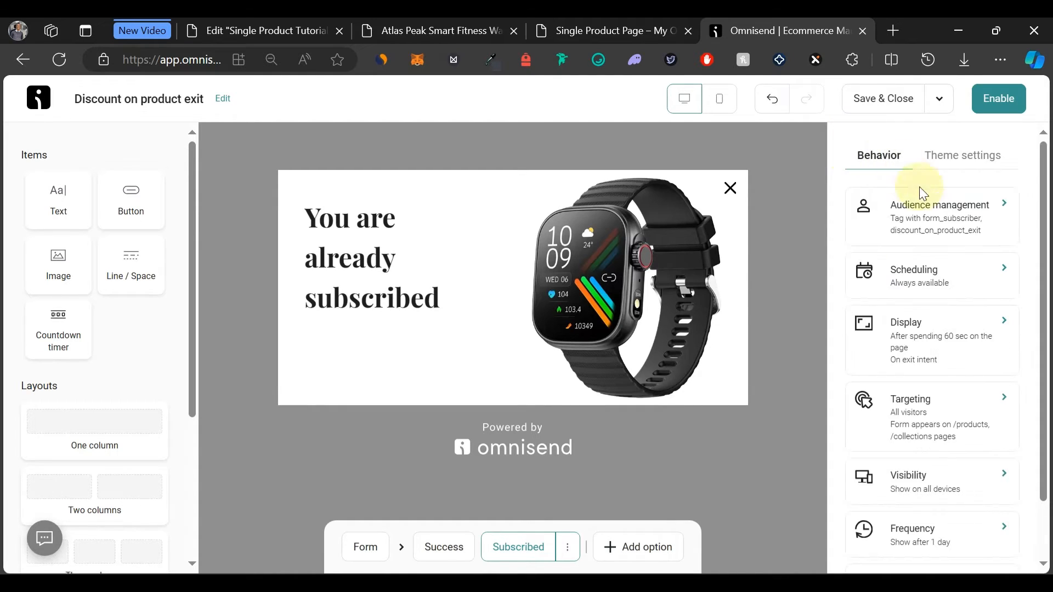
pyautogui.click(918, 408)
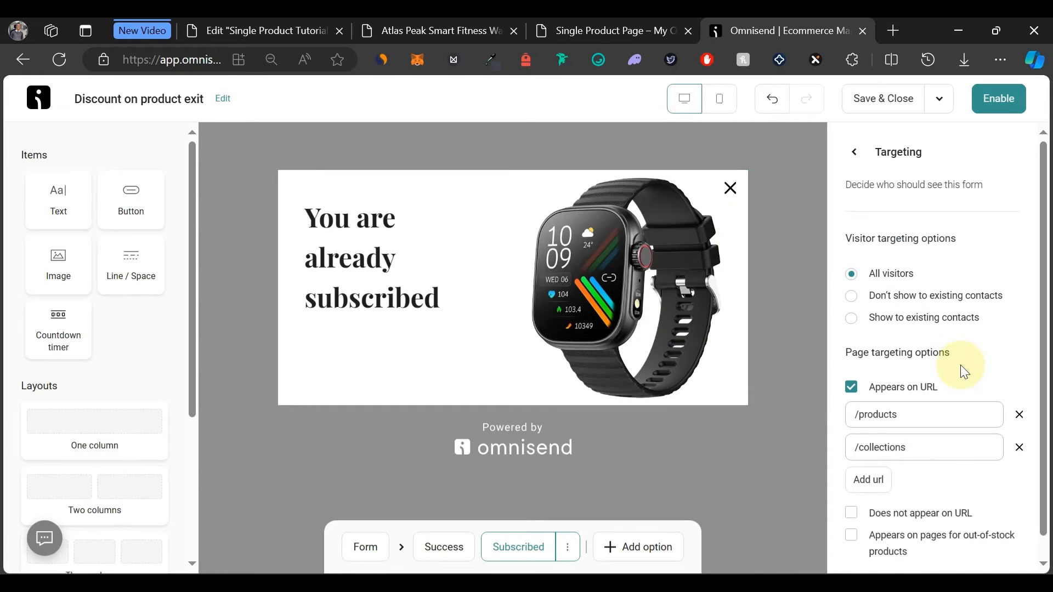
pyautogui.scroll(-1, 966, 372)
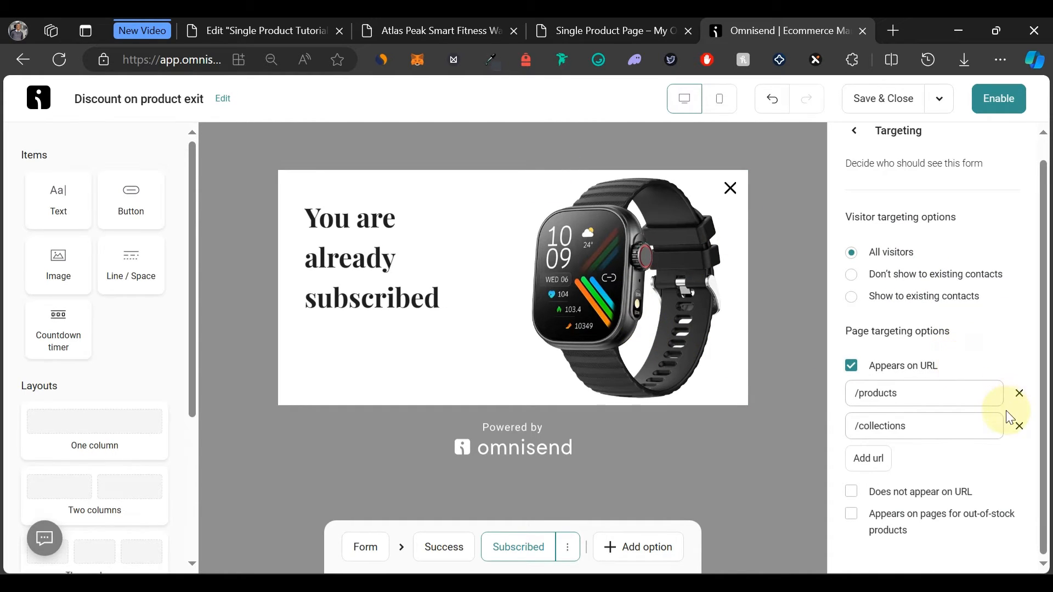
pyautogui.click(1022, 395)
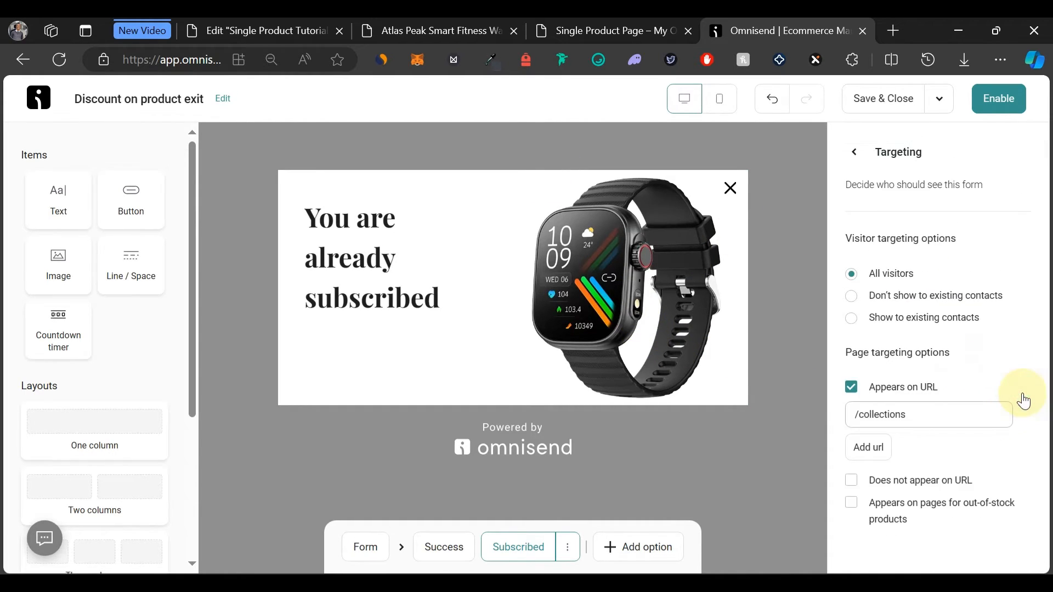
pyautogui.doubleClick(914, 416)
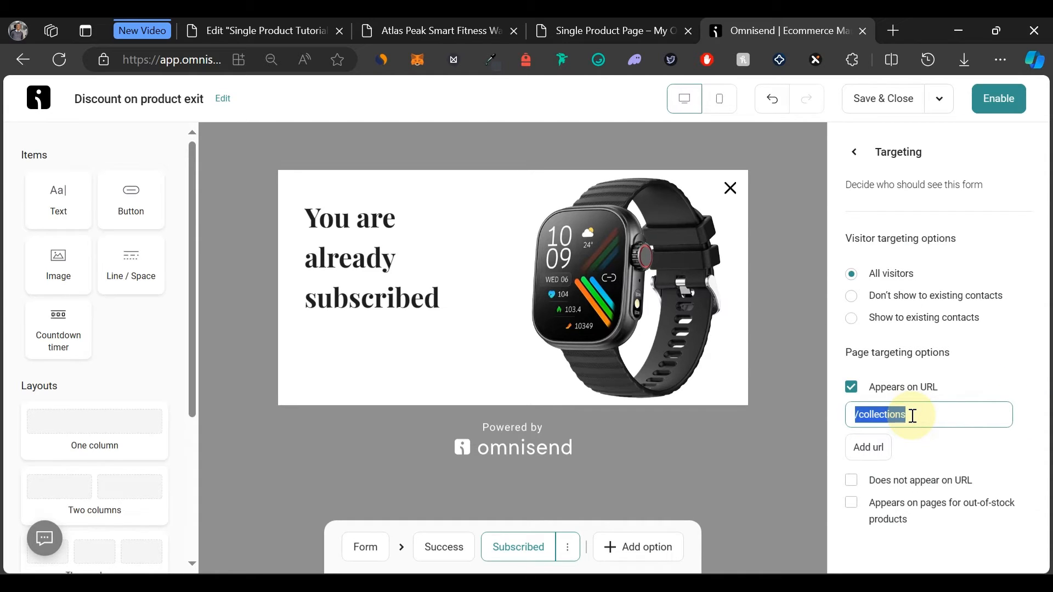
pyautogui.press('super+v')
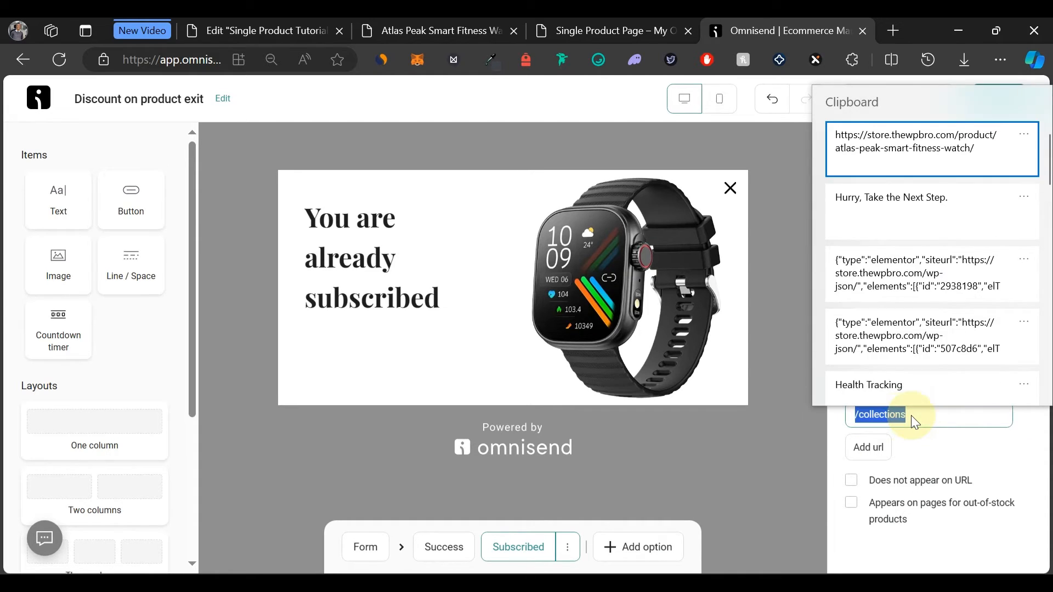
pyautogui.click(923, 151)
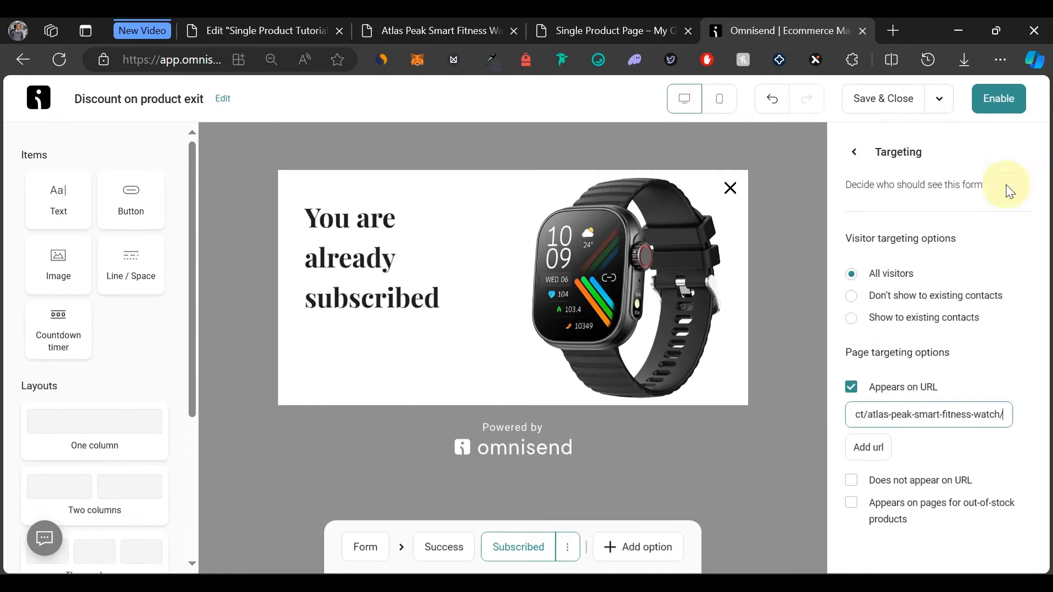
pyautogui.click(867, 461)
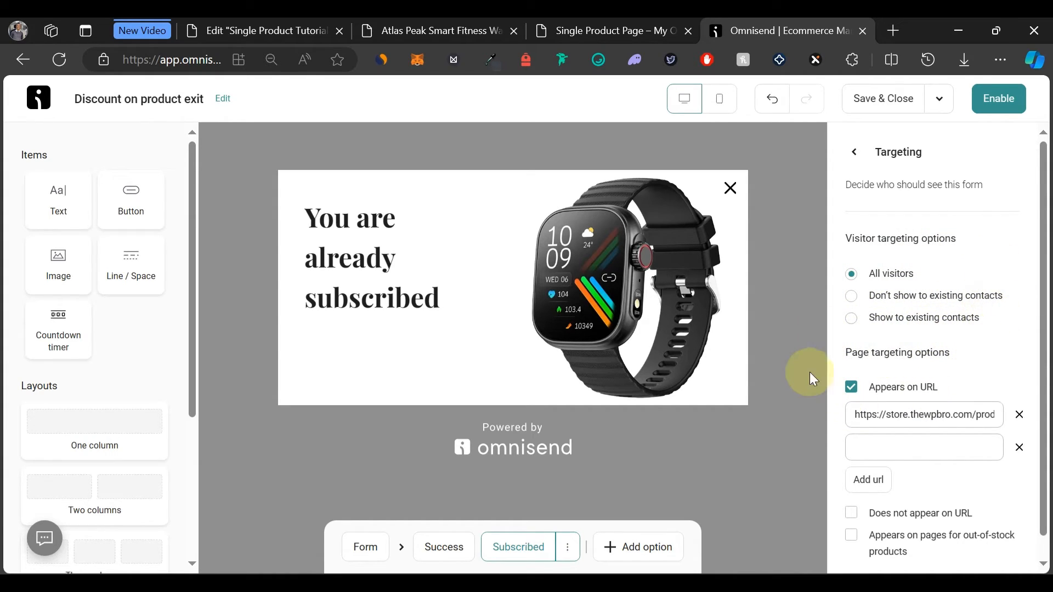
pyautogui.click(857, 155)
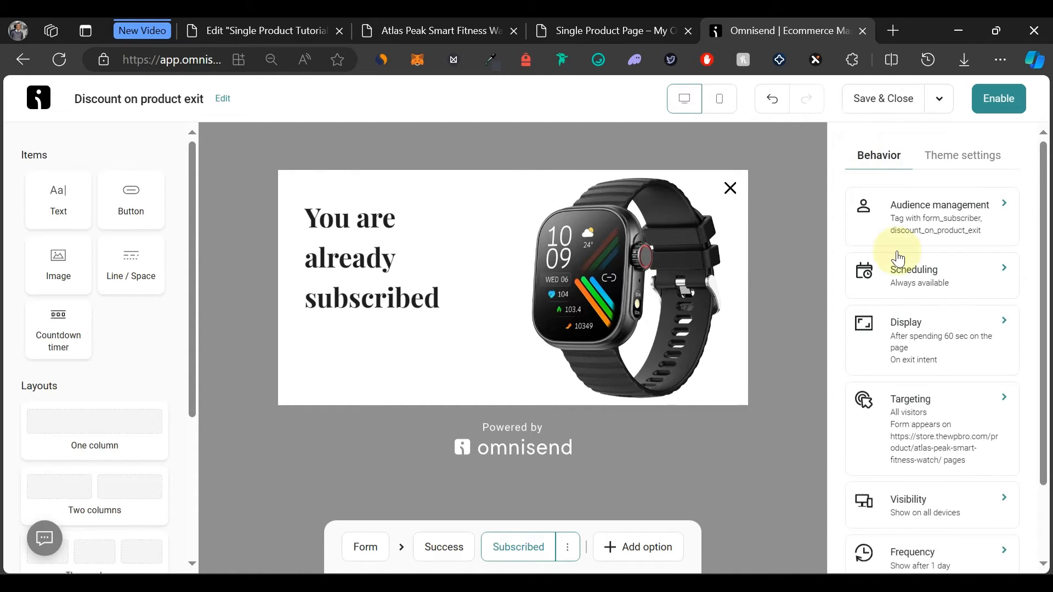
# Review the popup's behavior settings and enable the "Discount on product exit" form.
pyautogui.scroll(-1, 922, 396)
pyautogui.scroll(1, 923, 396)
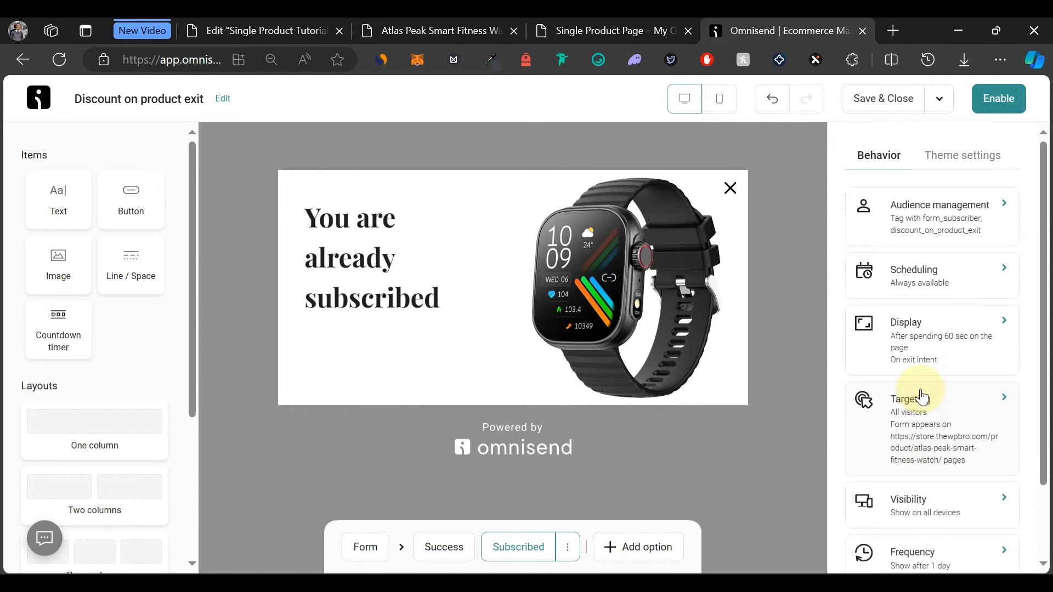
pyautogui.click(990, 103)
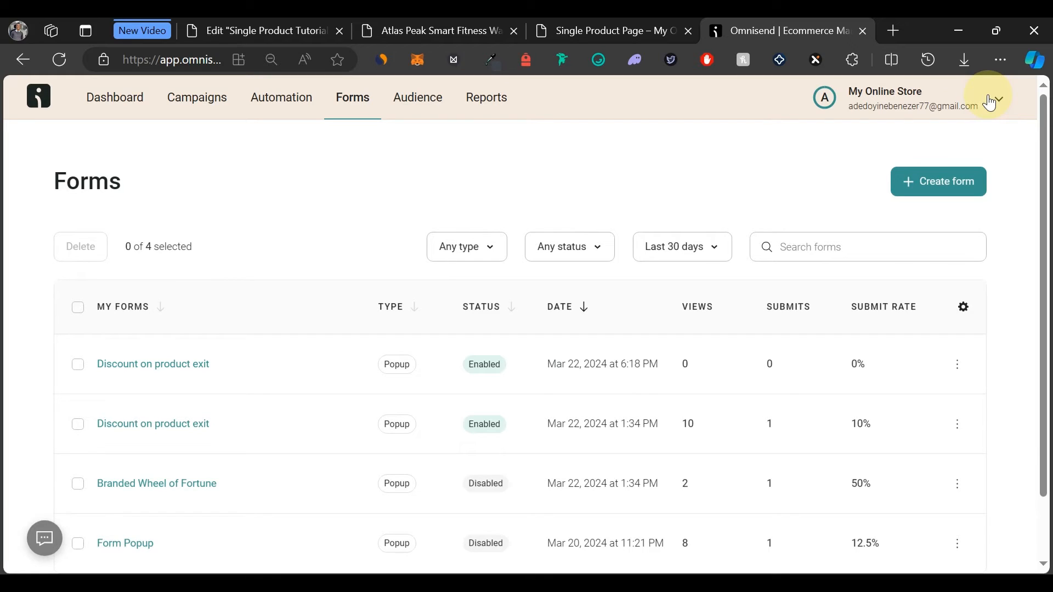
# Browse the pre-built automation workflows, and create a new automation workflow from scratch.
pyautogui.click(296, 99)
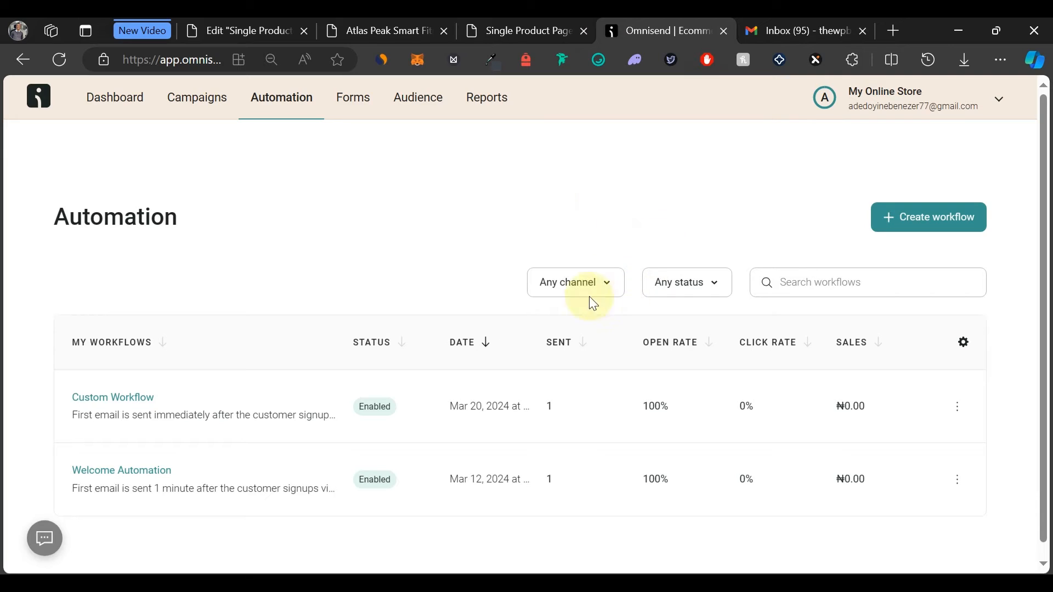
pyautogui.click(932, 219)
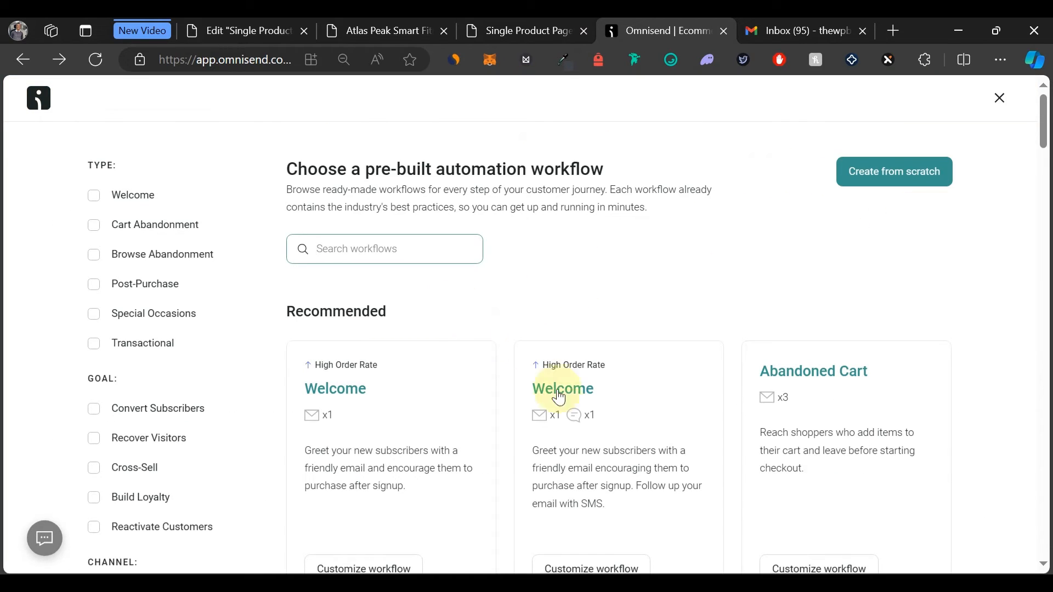
pyautogui.scroll(-10, 573, 417)
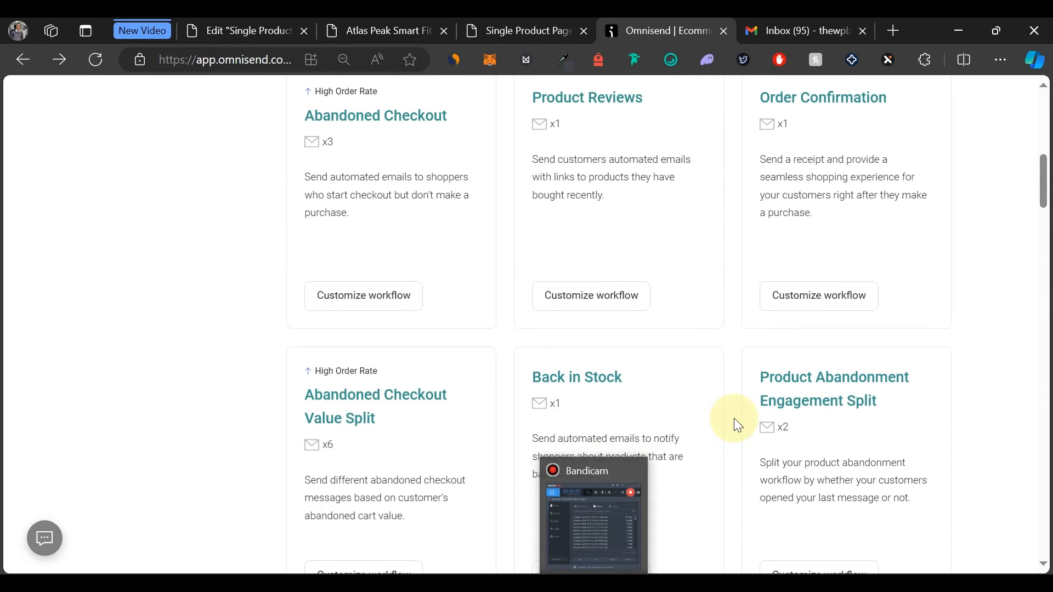
pyautogui.scroll(10, 976, 266)
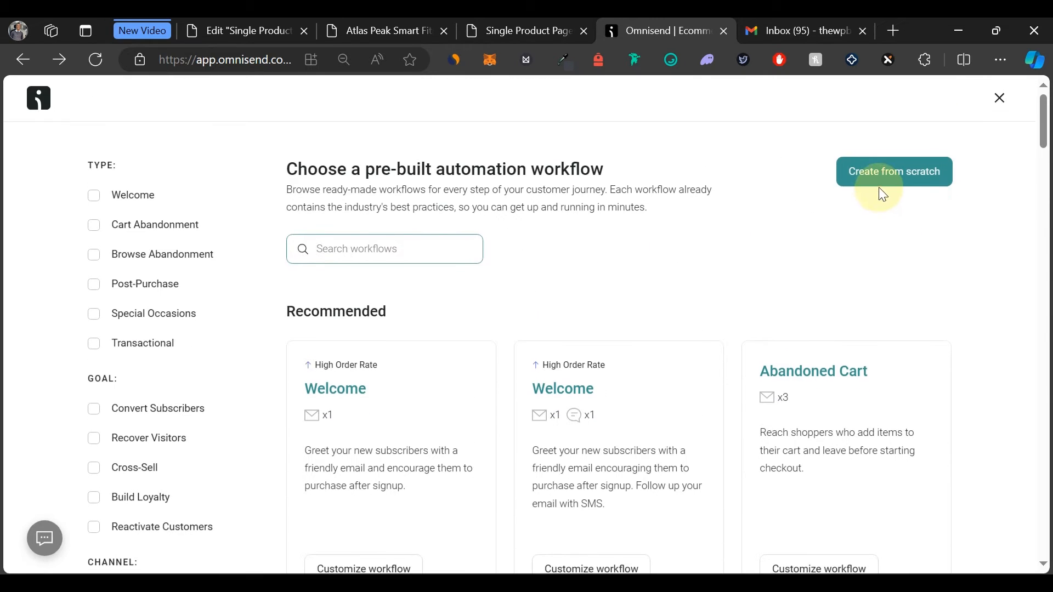
pyautogui.click(857, 171)
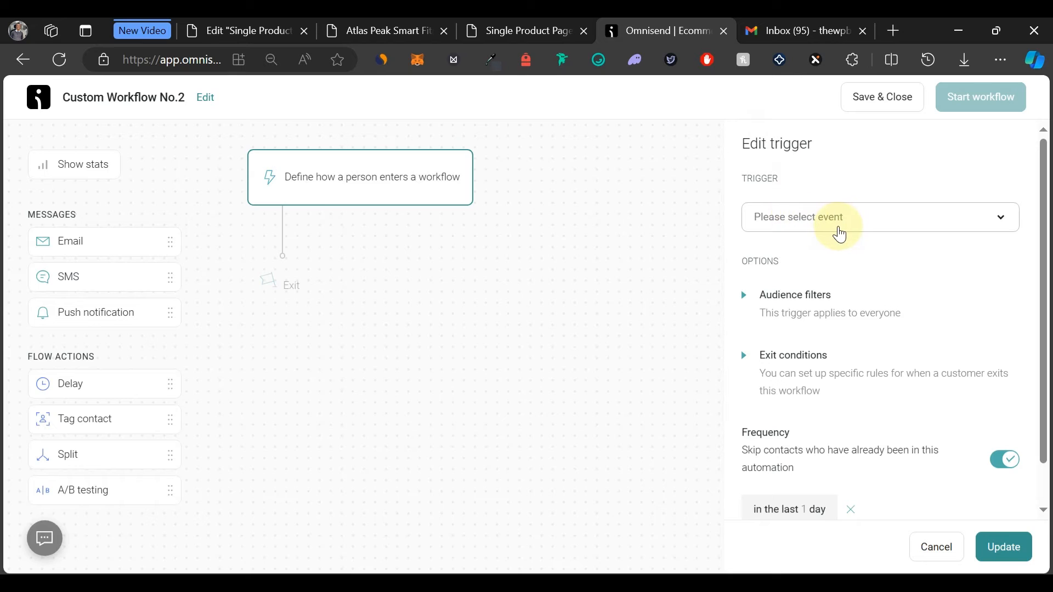
# Set the workflow's trigger event to Signup.
pyautogui.click(840, 229)
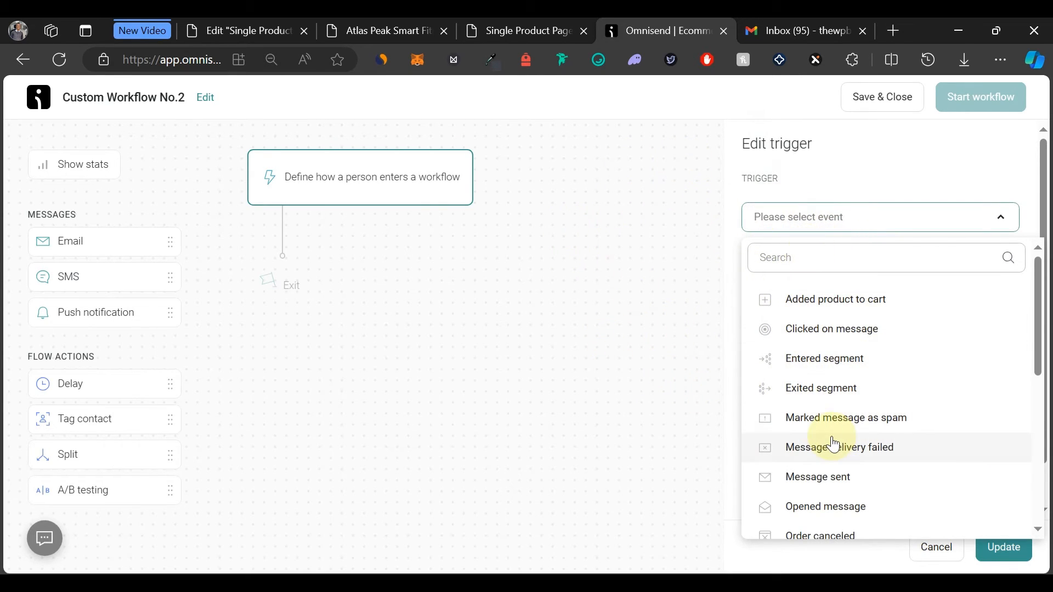
pyautogui.scroll(-6, 831, 436)
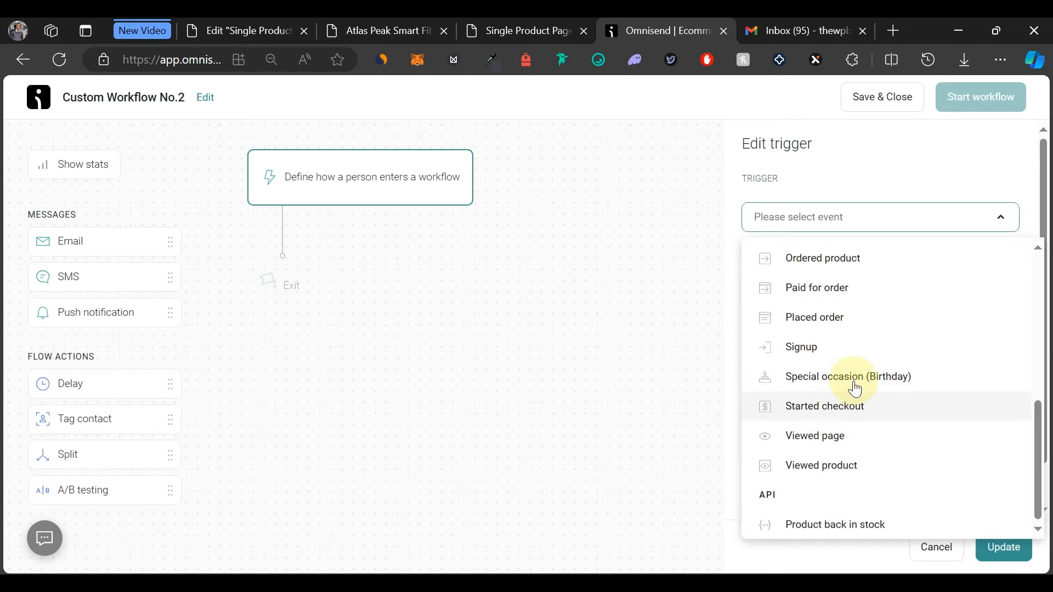
pyautogui.click(805, 355)
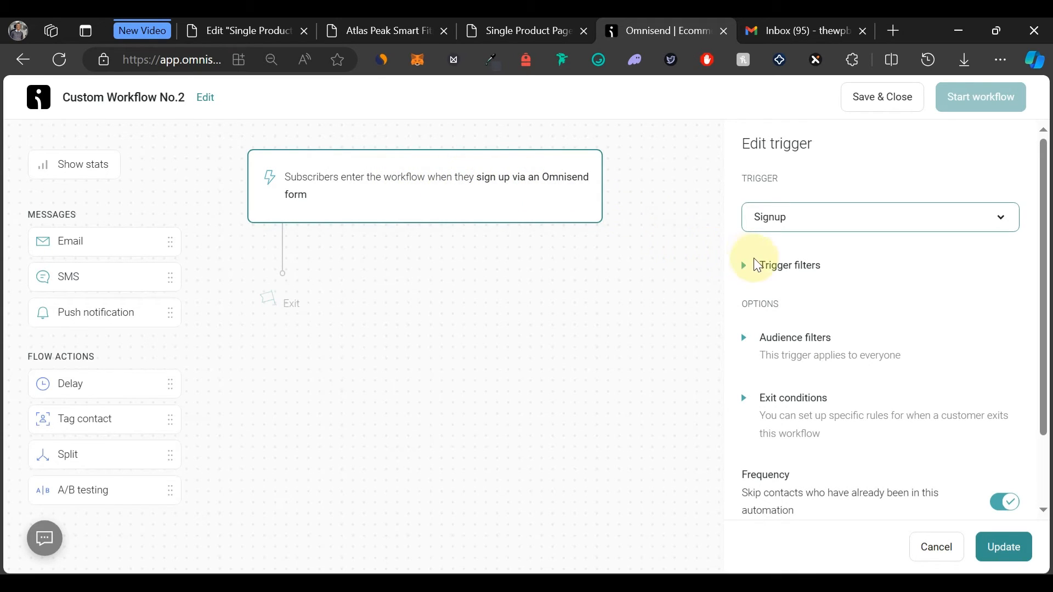
# Add a trigger filter matching the Discount on product exit form, and remove that filter again.
pyautogui.click(766, 269)
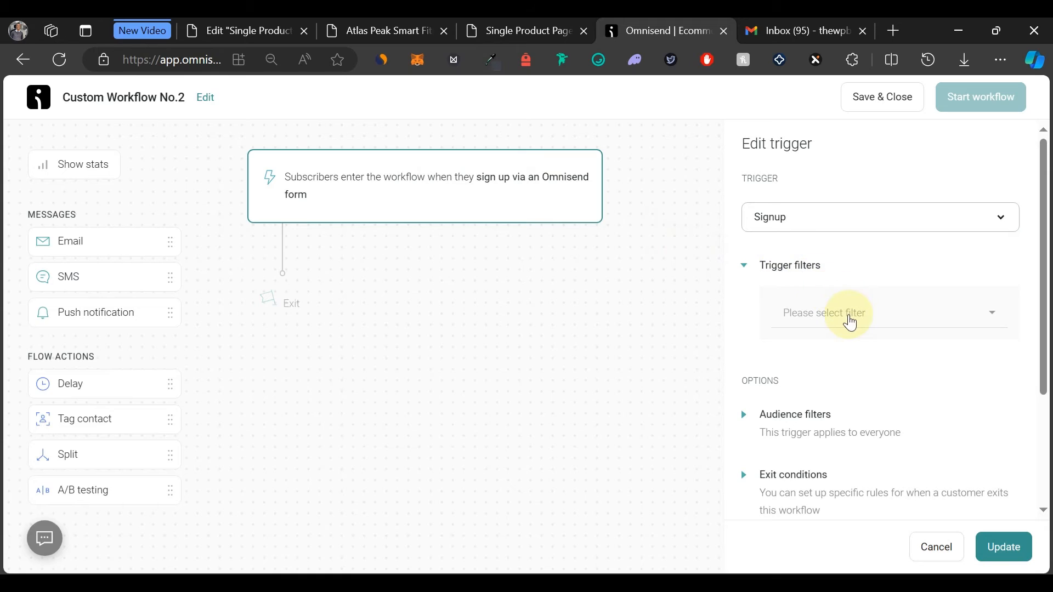
pyautogui.click(851, 324)
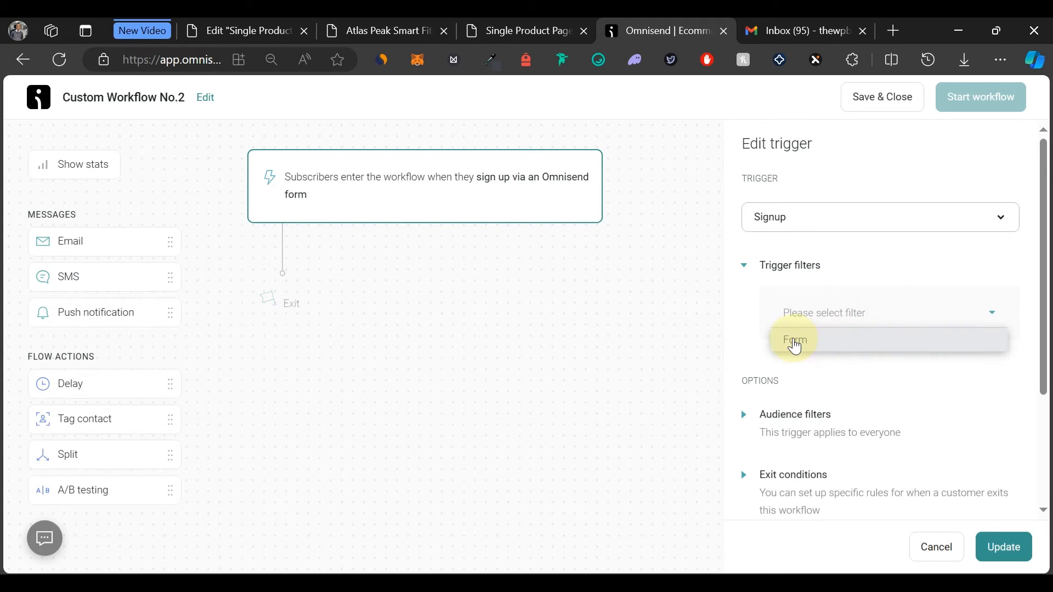
pyautogui.click(797, 344)
pyautogui.click(824, 372)
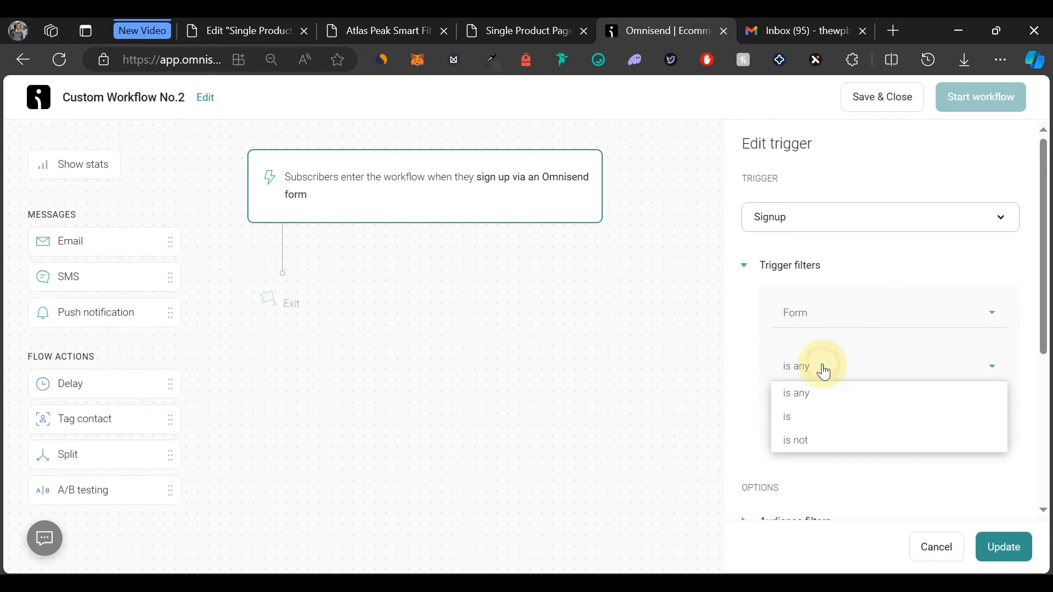
pyautogui.click(840, 416)
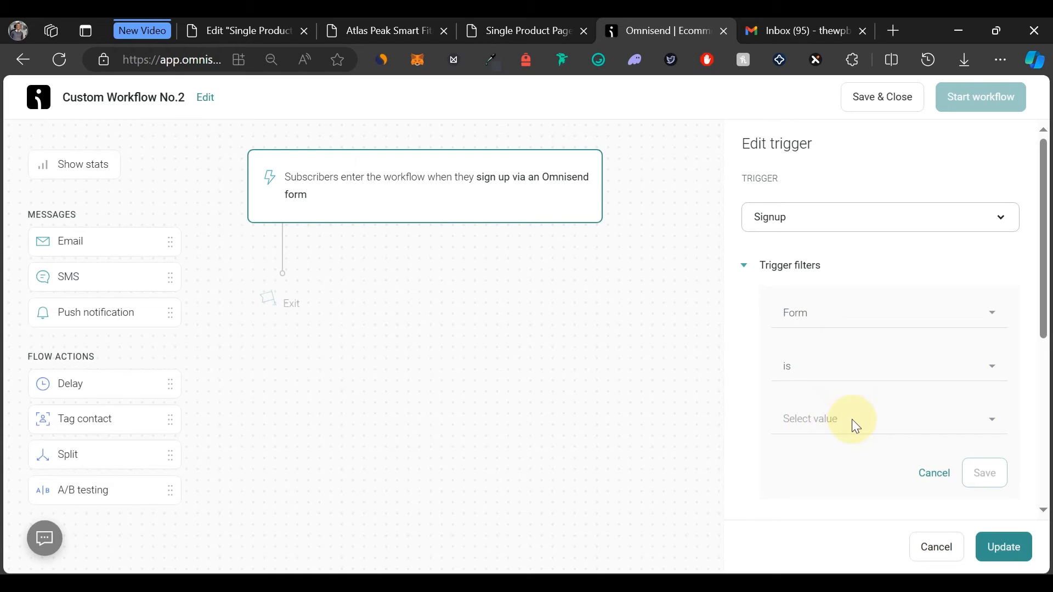
pyautogui.click(852, 419)
pyautogui.scroll(-2, 854, 423)
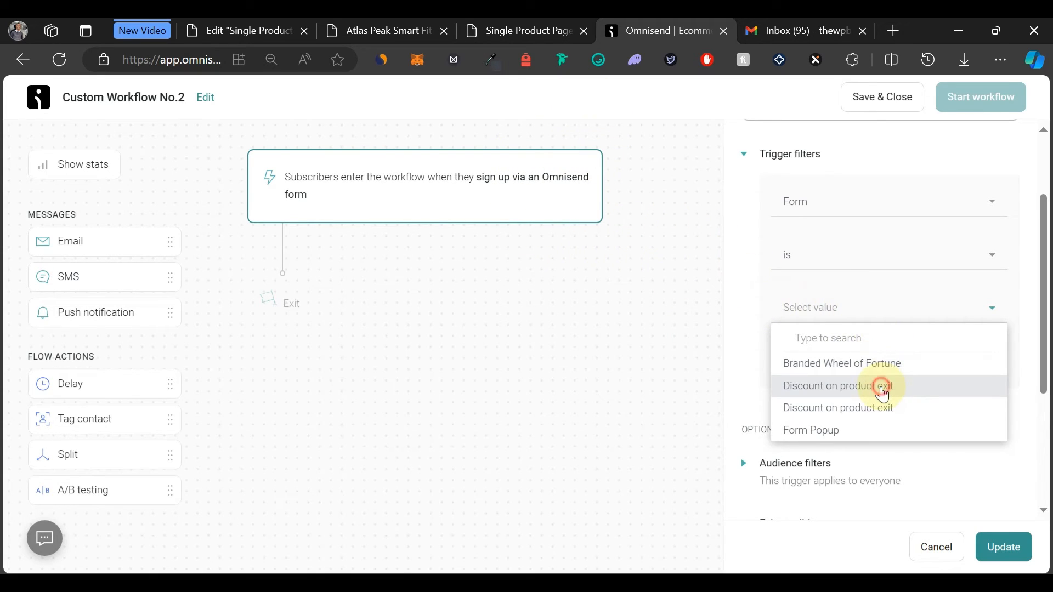
pyautogui.click(883, 391)
pyautogui.click(997, 368)
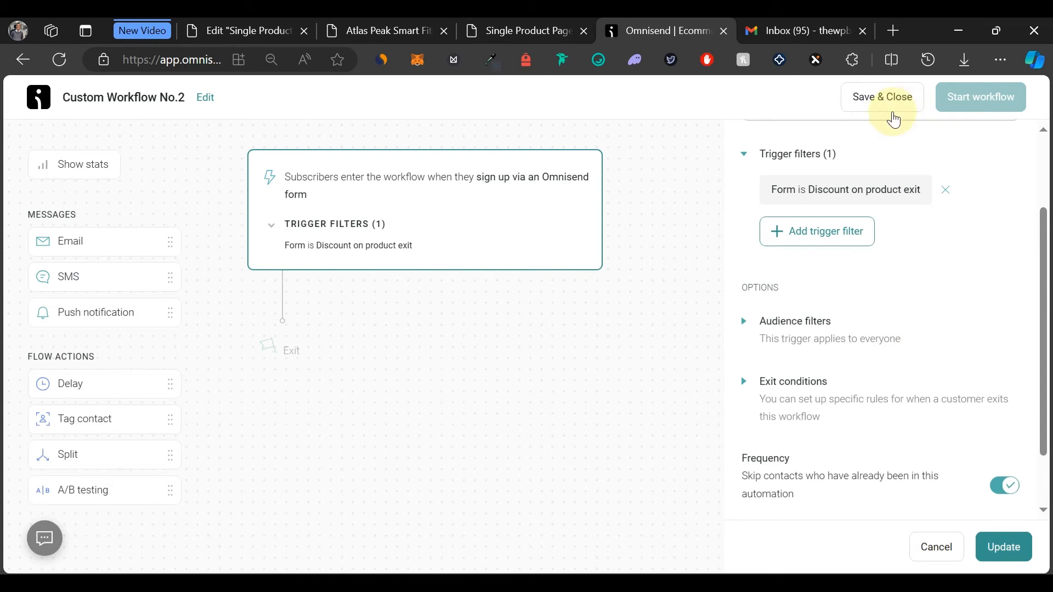
pyautogui.scroll(2, 922, 192)
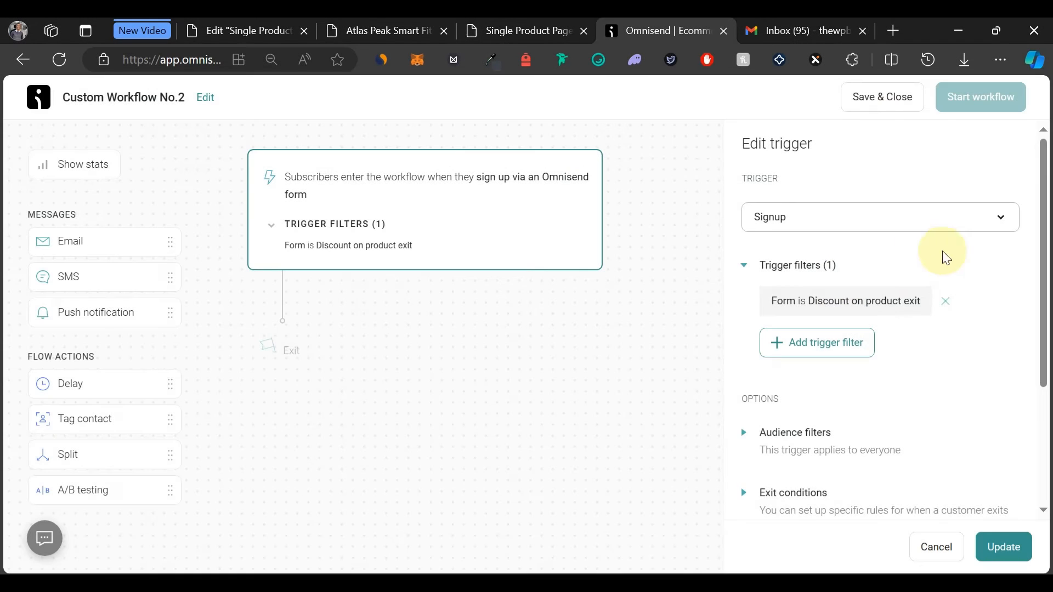
pyautogui.click(943, 305)
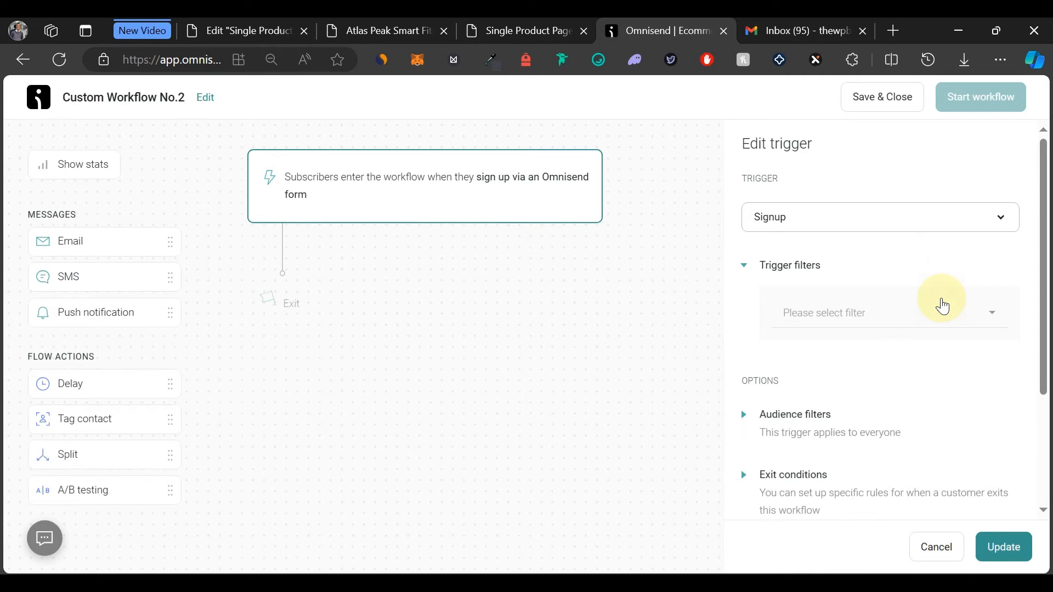
# Save a trigger filter with Form is tutorial popup, and review the audience filter and frequency options.
pyautogui.click(882, 314)
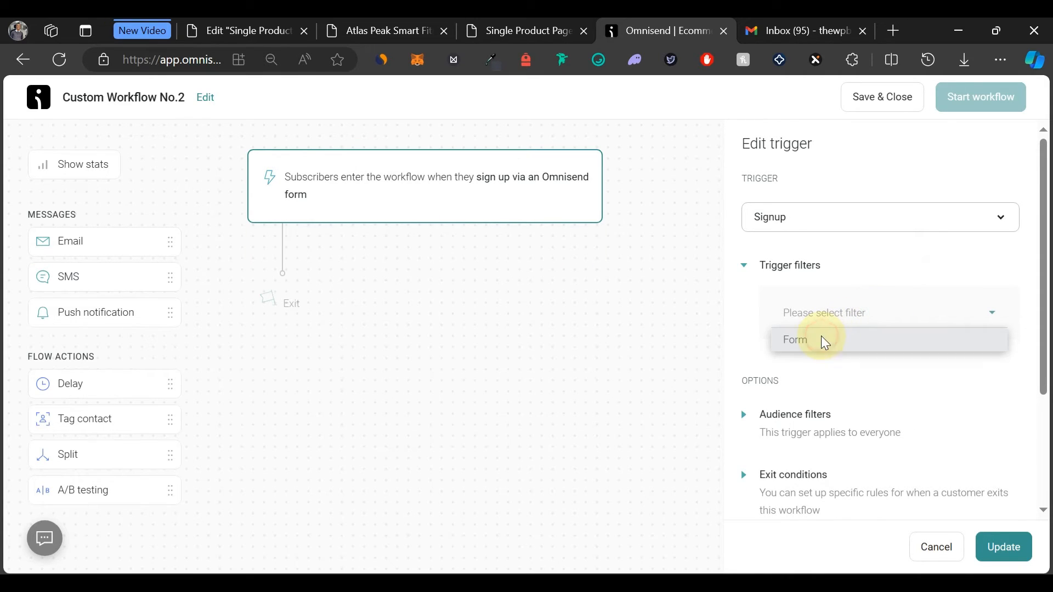
pyautogui.click(825, 342)
pyautogui.click(847, 372)
pyautogui.click(799, 417)
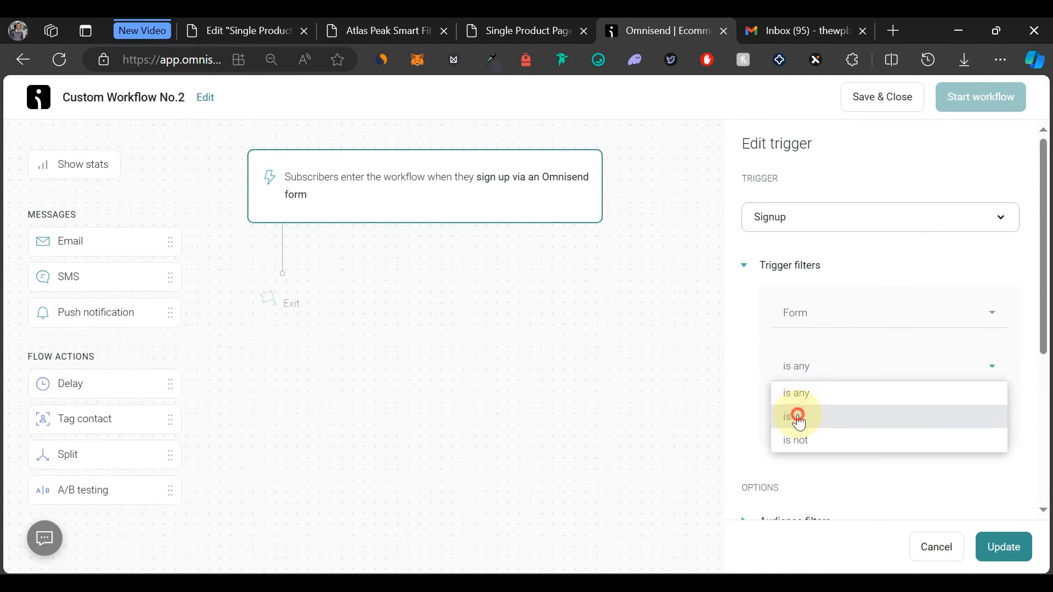
pyautogui.click(832, 423)
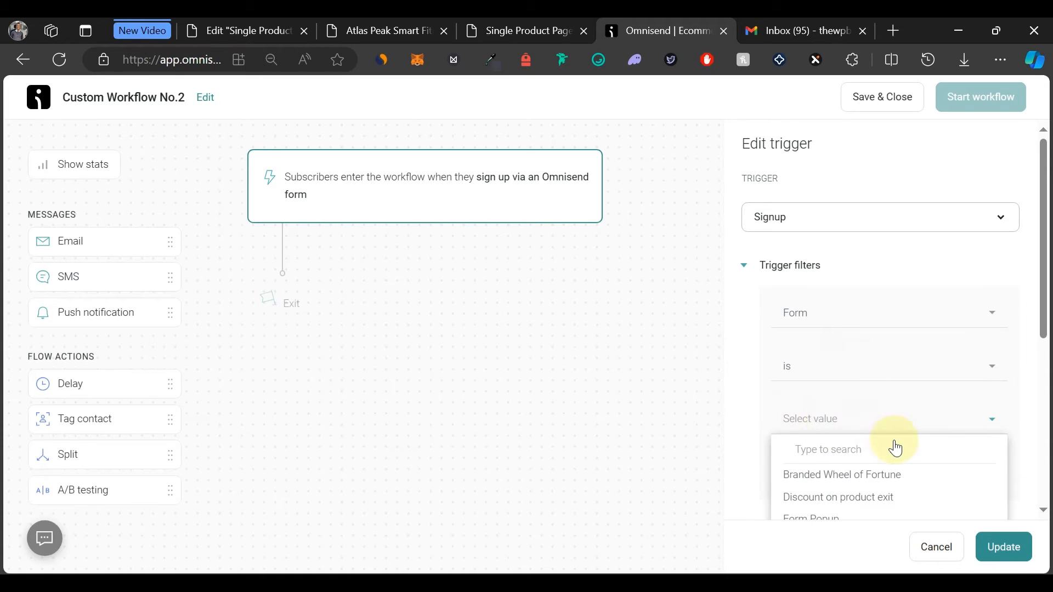
pyautogui.scroll(-2, 892, 450)
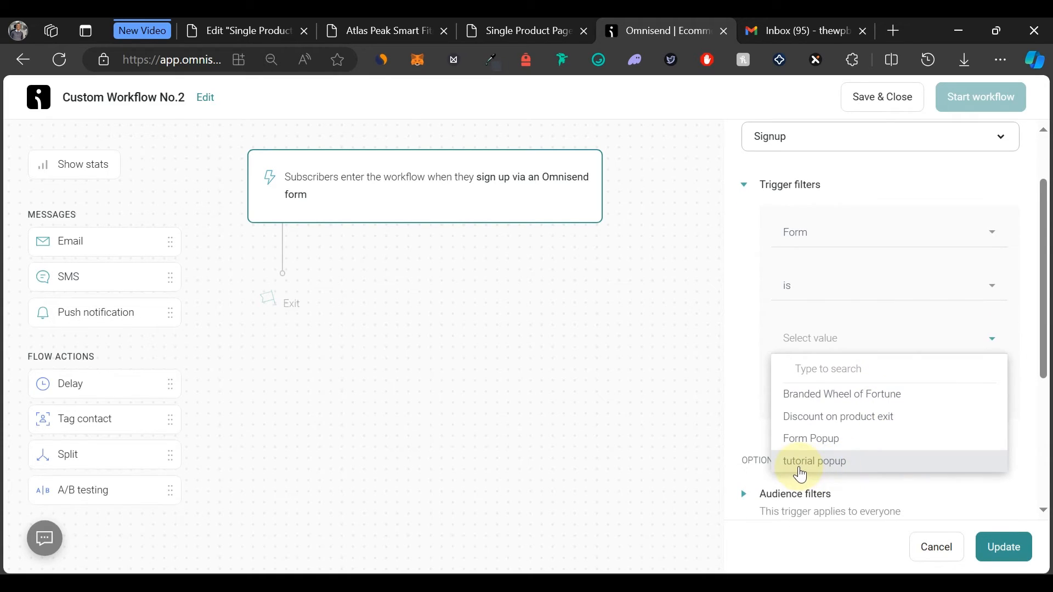
pyautogui.click(800, 465)
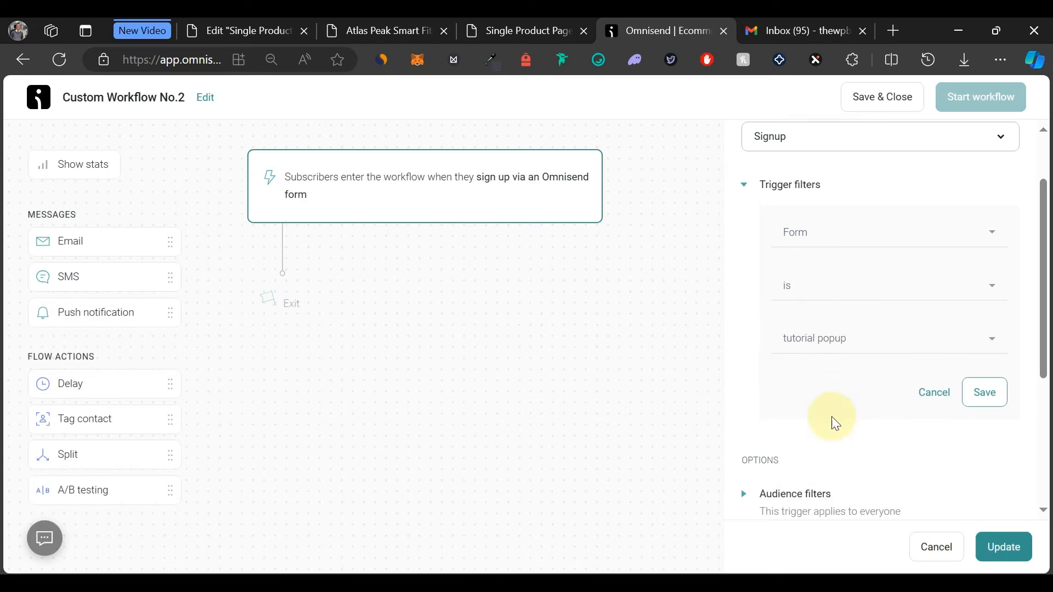
pyautogui.click(984, 393)
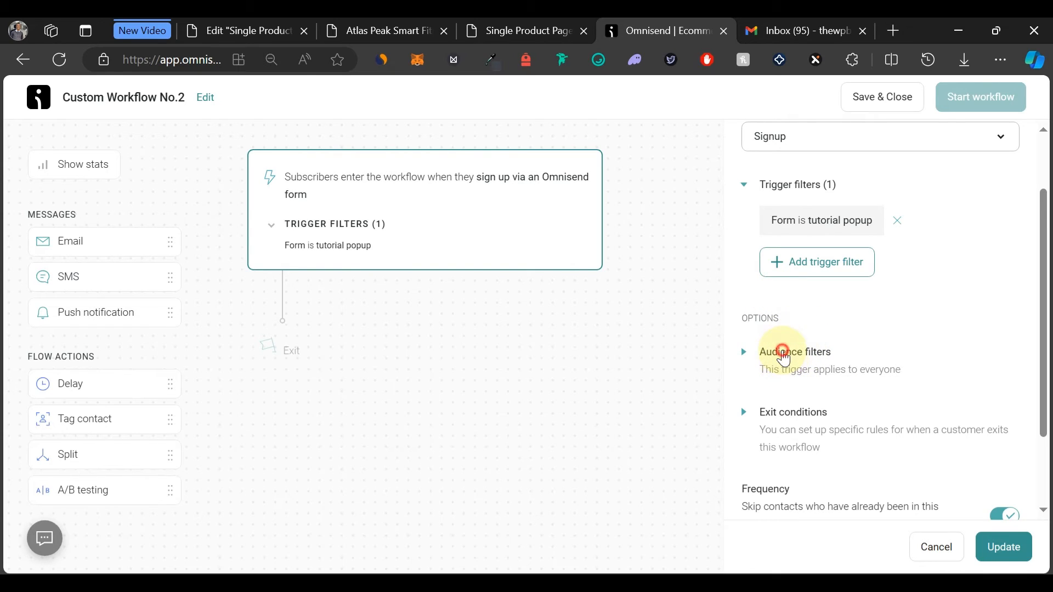
pyautogui.click(784, 354)
pyautogui.scroll(-3, 856, 374)
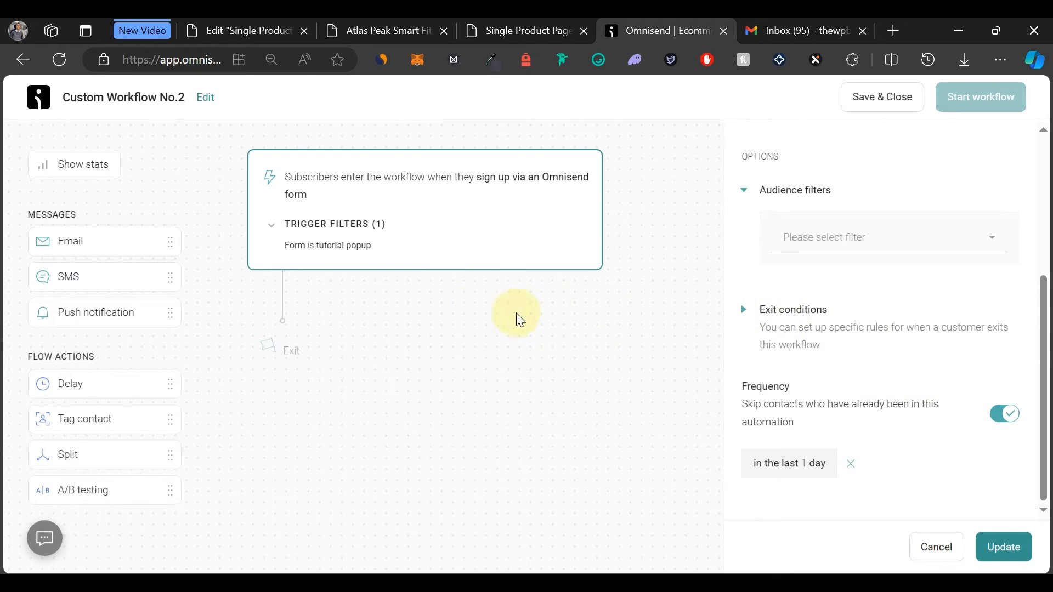
# Add a Delay below the signup trigger and set its wait to Immediately.
pyautogui.moveTo(101, 393); pyautogui.dragTo(333, 378)
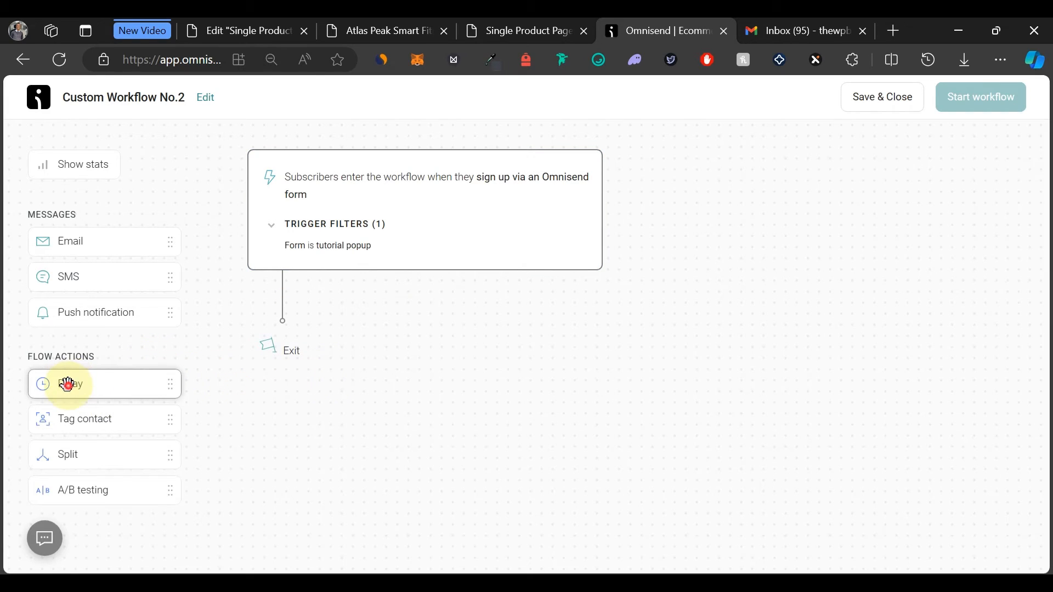
pyautogui.moveTo(71, 383); pyautogui.dragTo(274, 308)
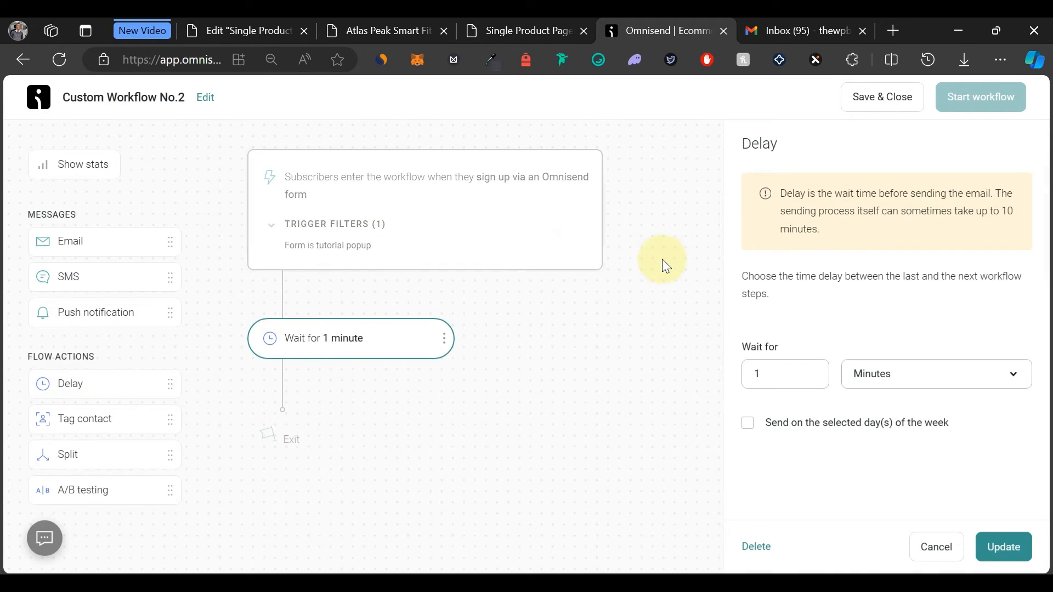
pyautogui.click(871, 374)
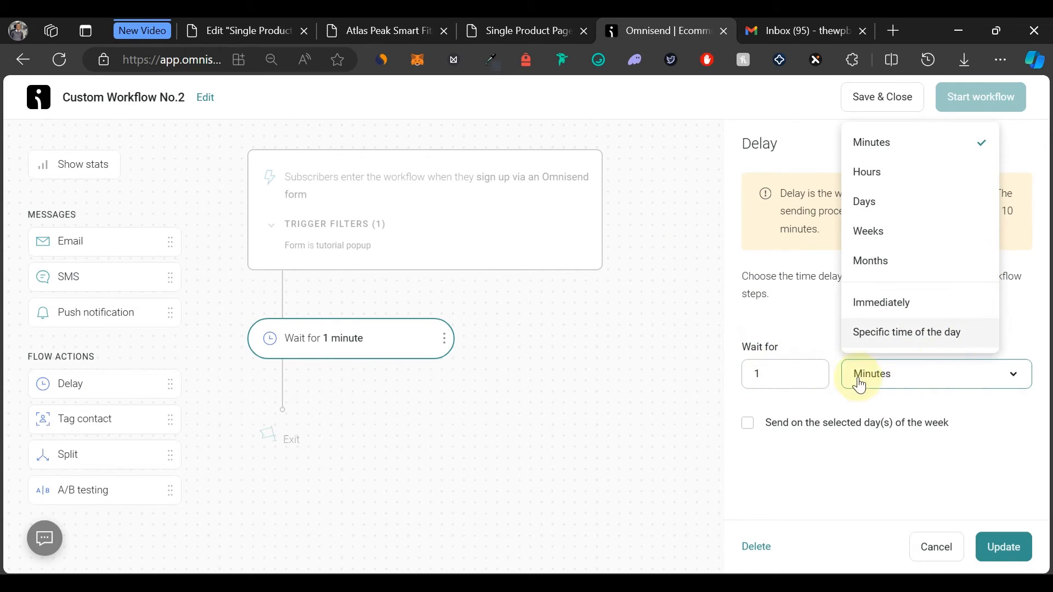
pyautogui.click(798, 302)
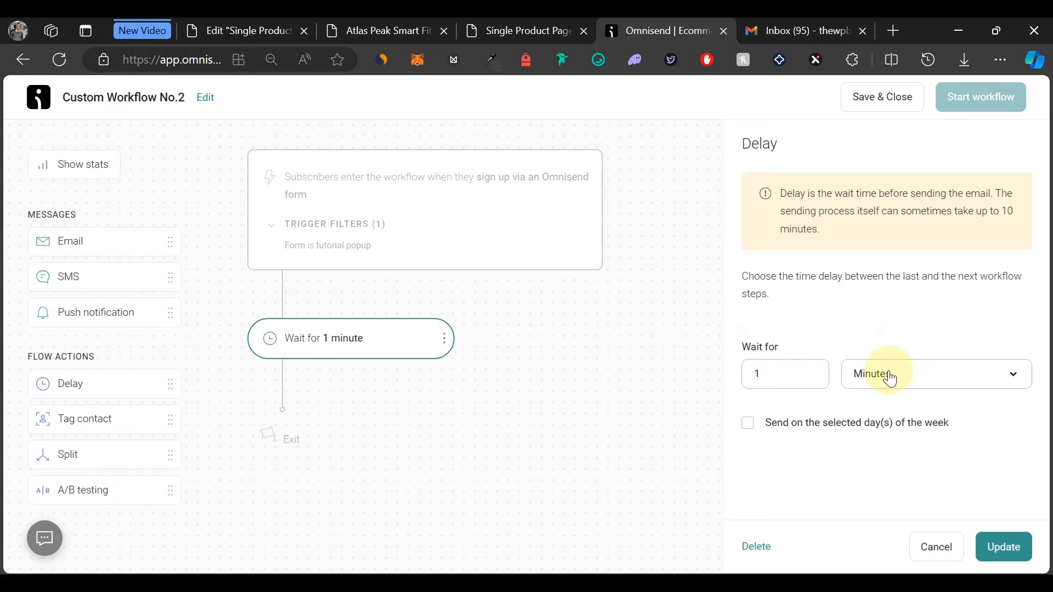
pyautogui.click(872, 372)
pyautogui.click(897, 300)
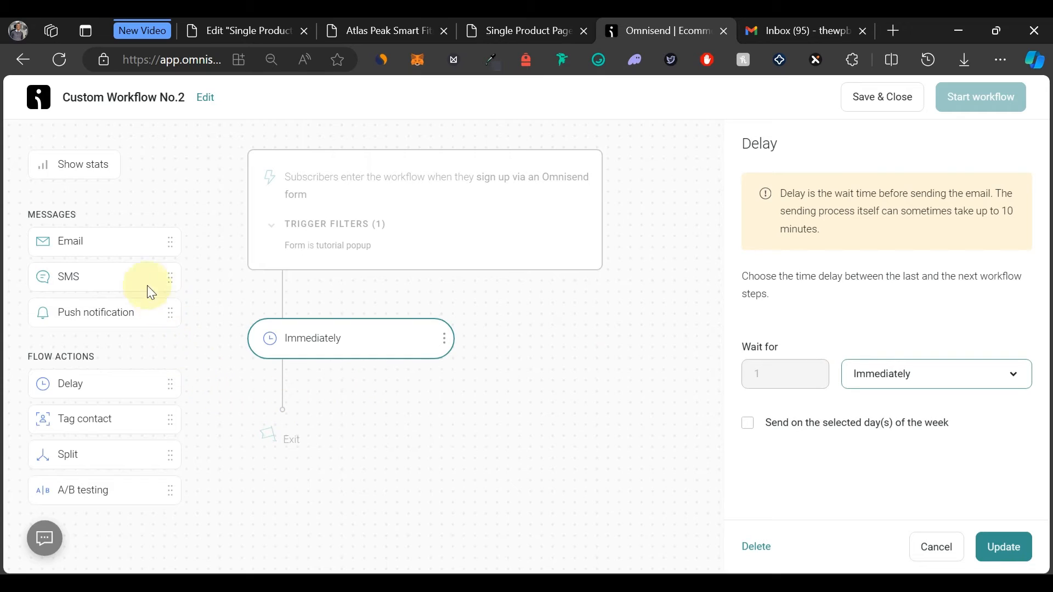
# Add an Email after the delay with the subject line "Don't Miss Out! Enjoy 10% Off the Atlas Peak Smart Fitness Watch Today!".
pyautogui.moveTo(92, 242); pyautogui.dragTo(304, 413)
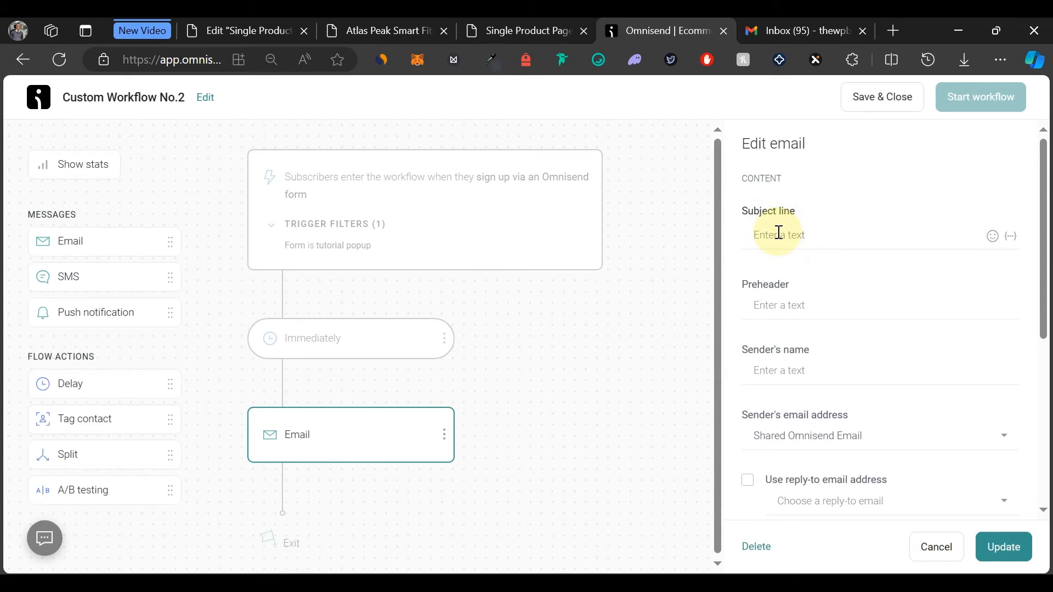
pyautogui.press('super+v')
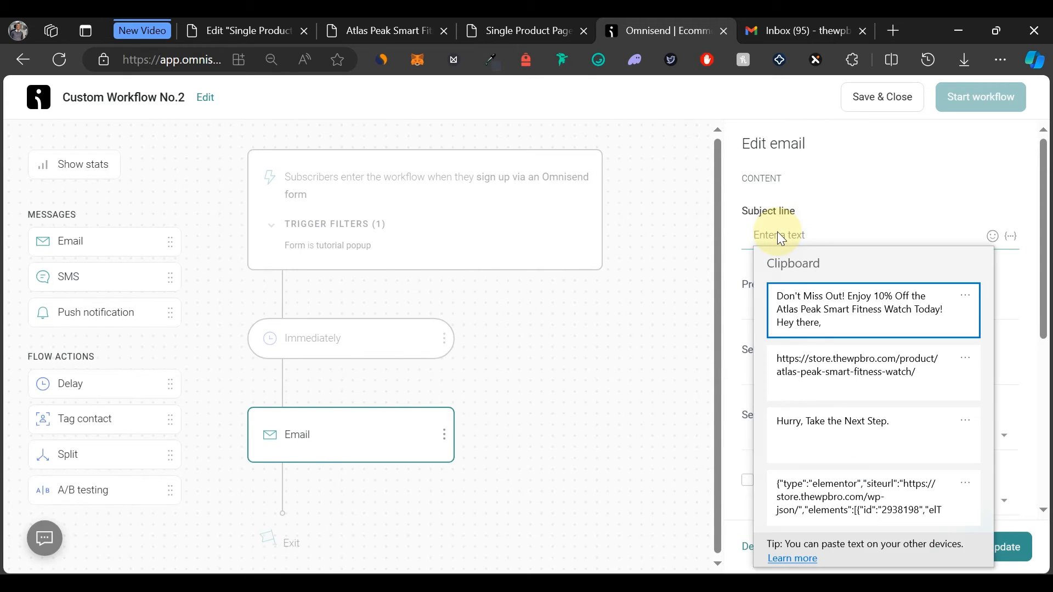
pyautogui.click(829, 309)
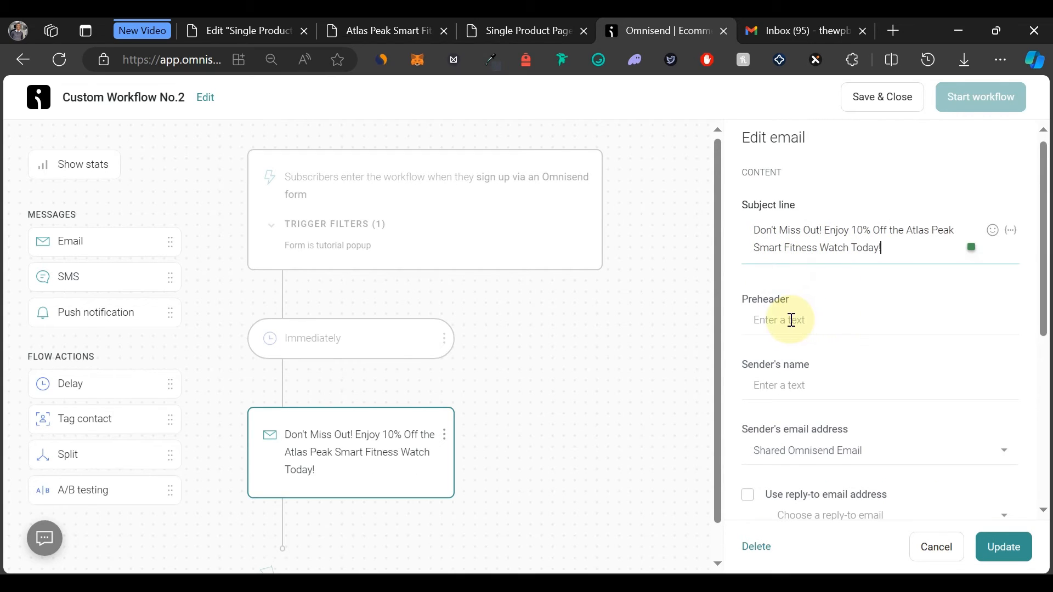
# Set the email's preheader to "Ready to upgrade your fitness game? Unlock 10% off now!" and fill in the sender's name.
pyautogui.click(792, 319)
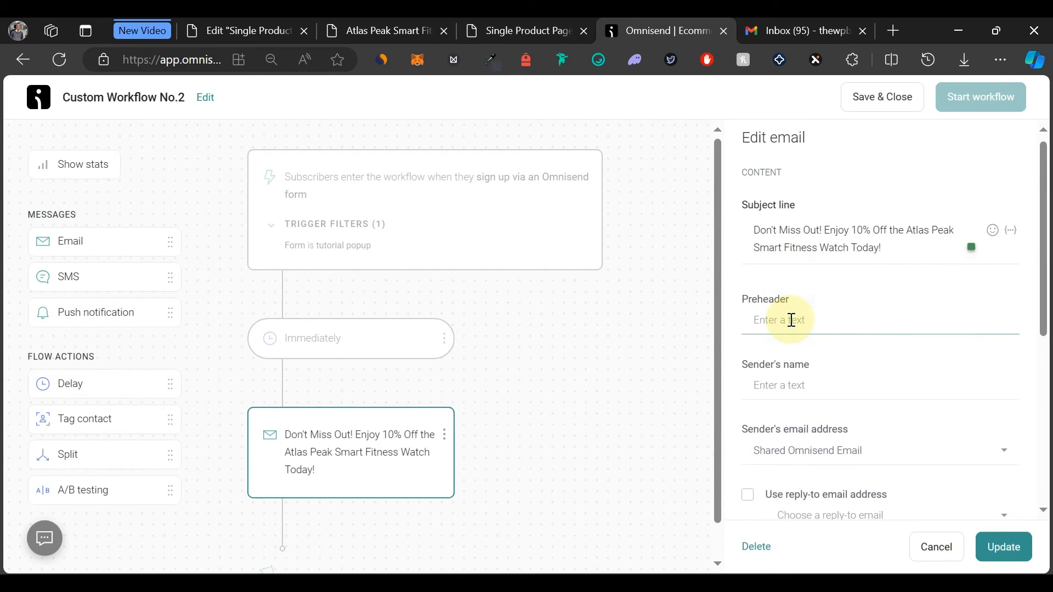
pyautogui.press('super+v')
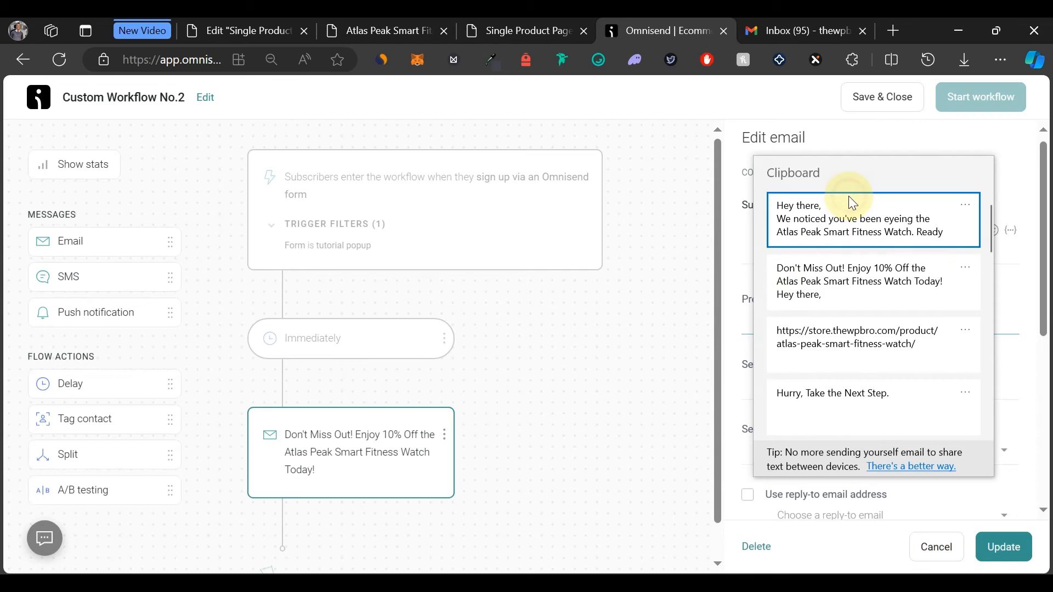
pyautogui.click(853, 203)
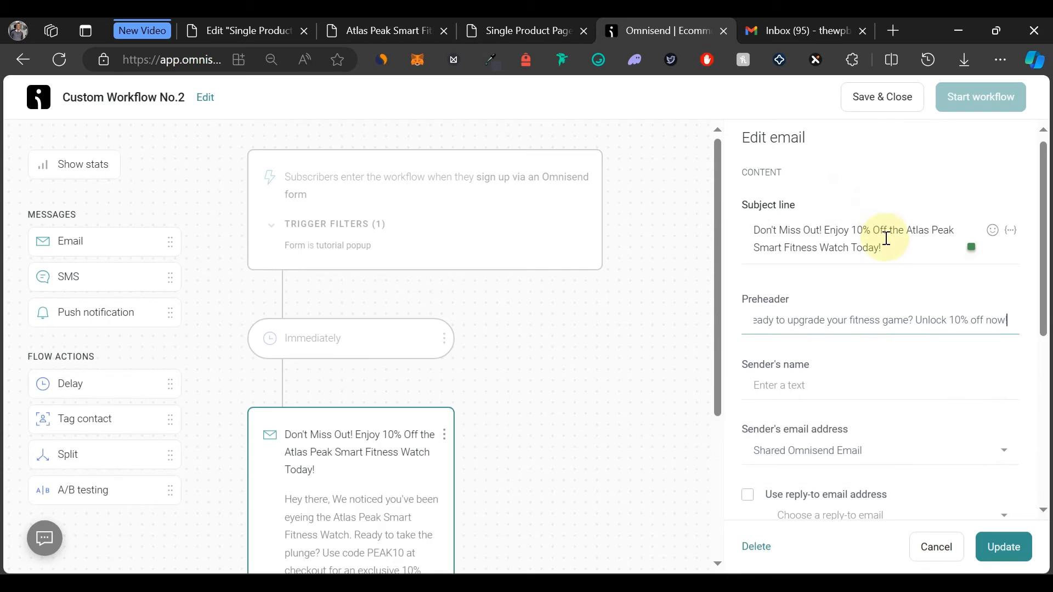
pyautogui.click(835, 388)
pyautogui.write('Eben from THEWPBRO')
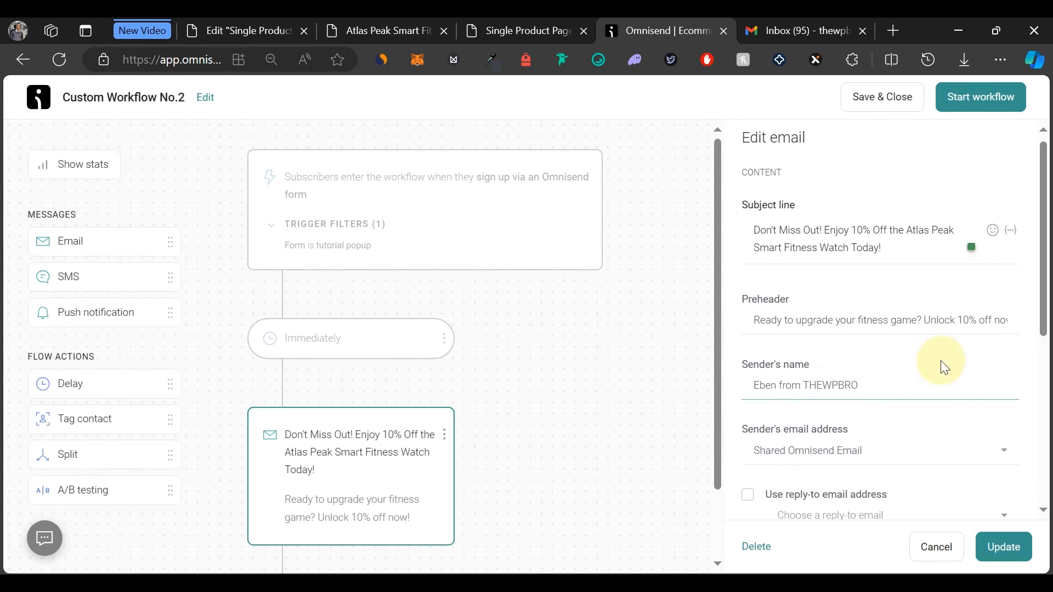
# Save the email's sender and subject settings, and open the email's content for editing.
pyautogui.scroll(-3, 900, 427)
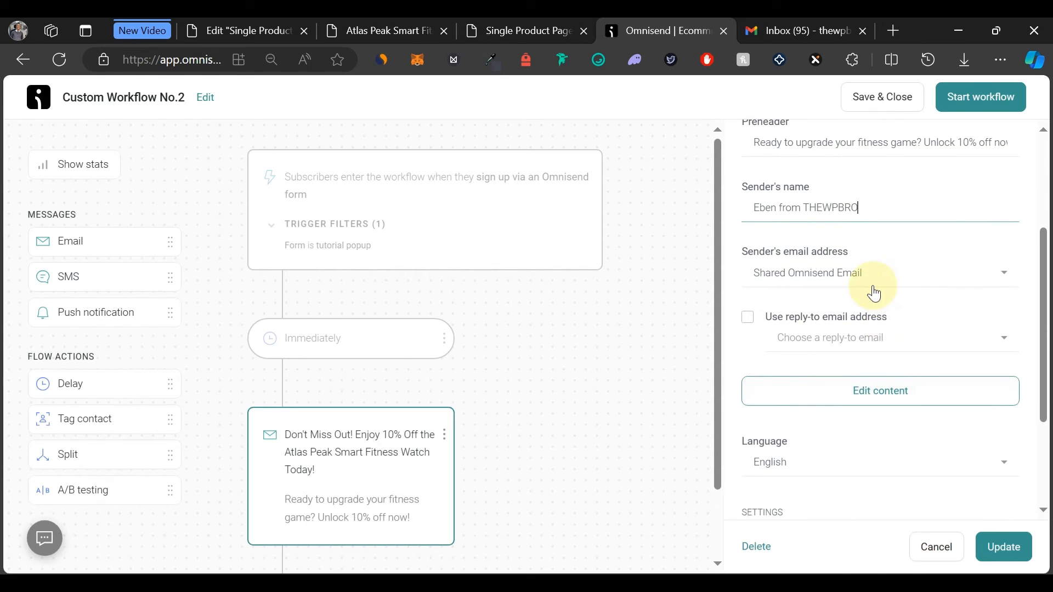
pyautogui.scroll(-2, 819, 327)
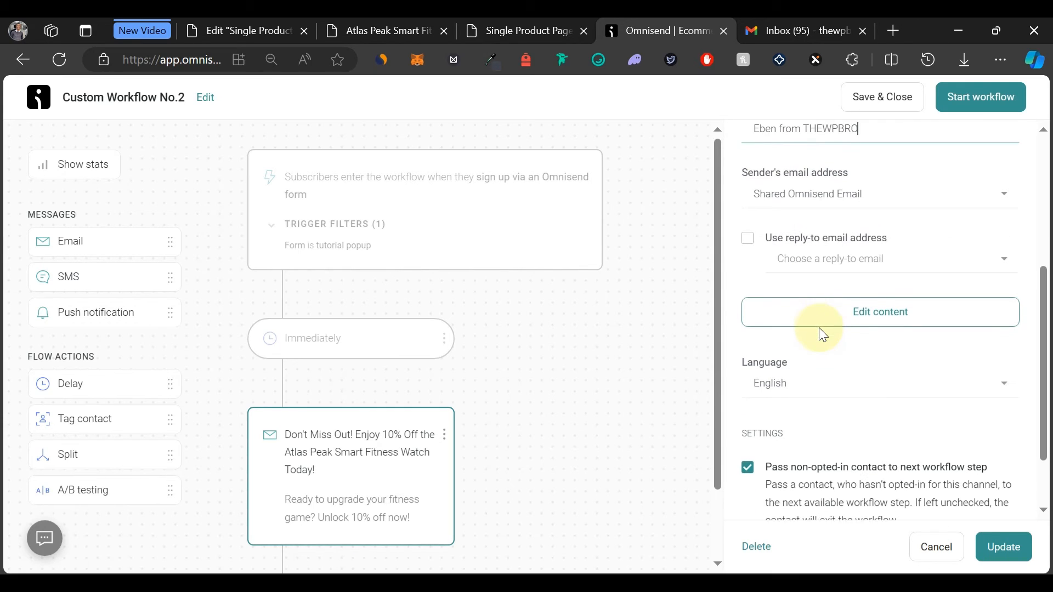
pyautogui.click(998, 535)
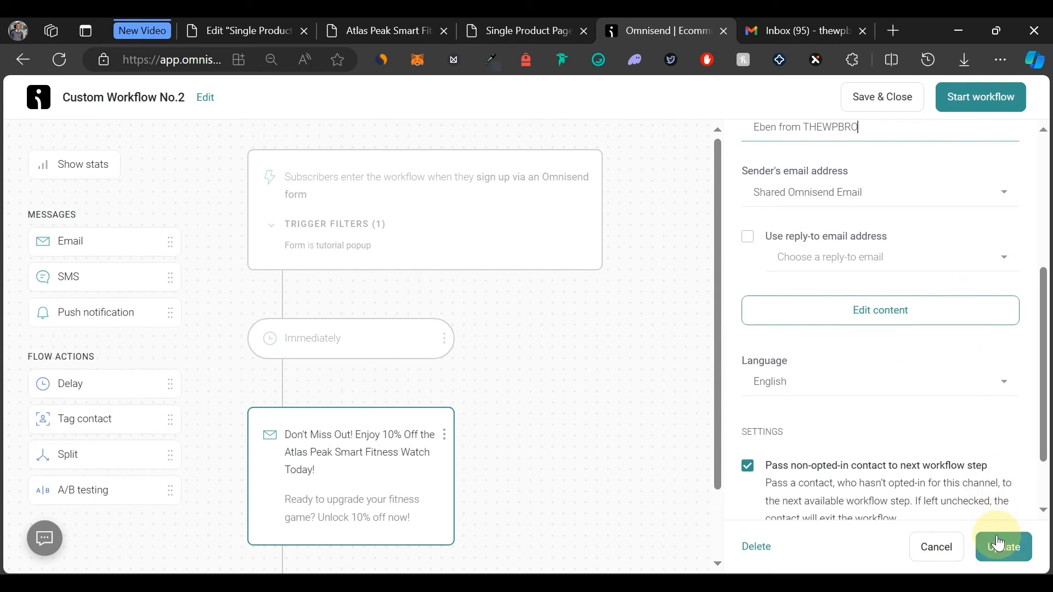
pyautogui.click(380, 455)
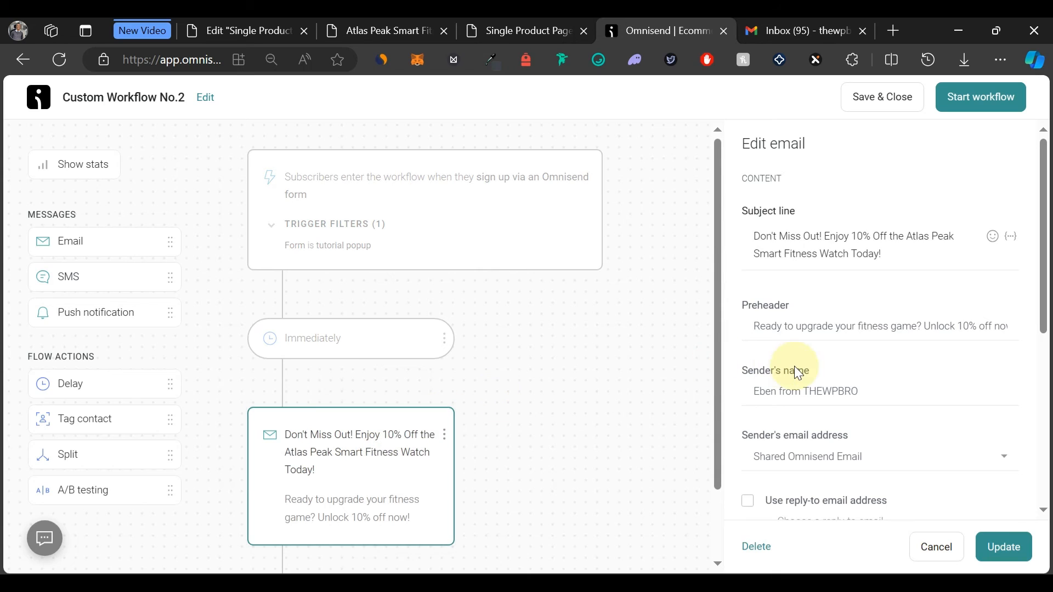
pyautogui.scroll(-5, 858, 417)
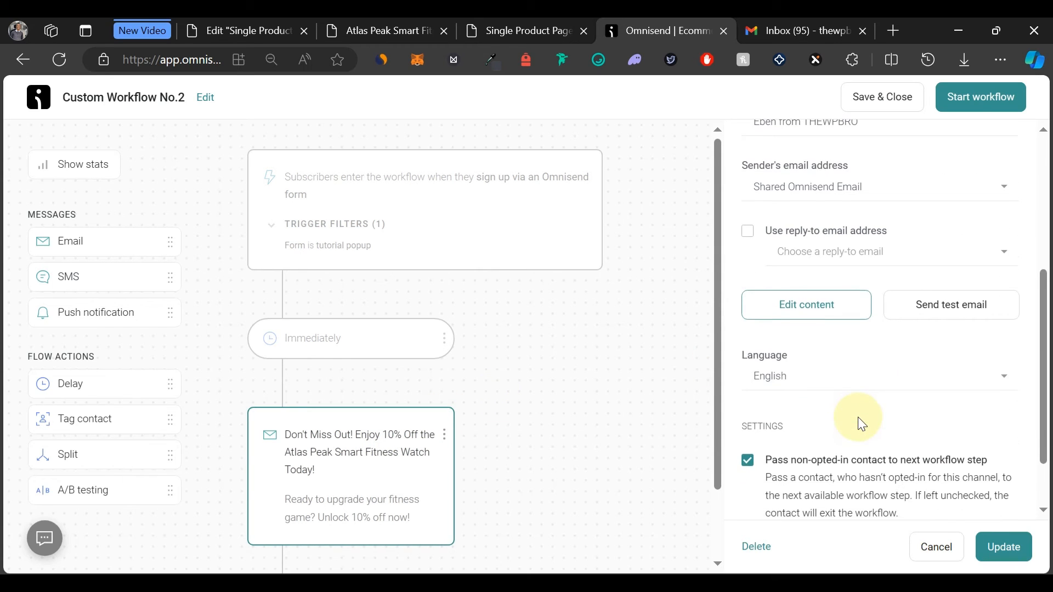
pyautogui.click(792, 312)
pyautogui.click(691, 357)
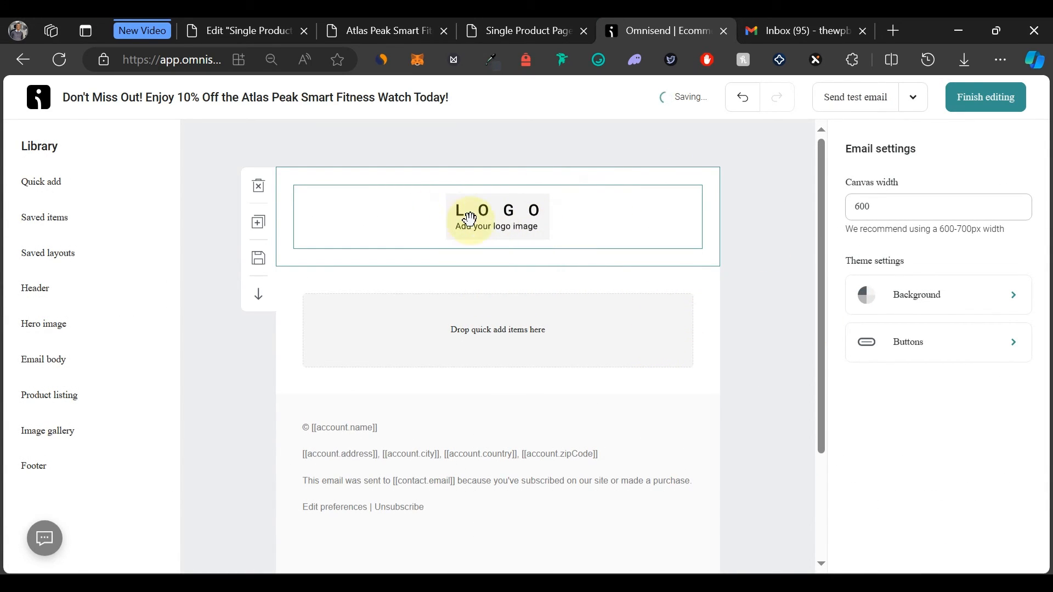
# Replace the placeholder logo in the email header with the THEWPBRO logo from the image library.
pyautogui.click(512, 225)
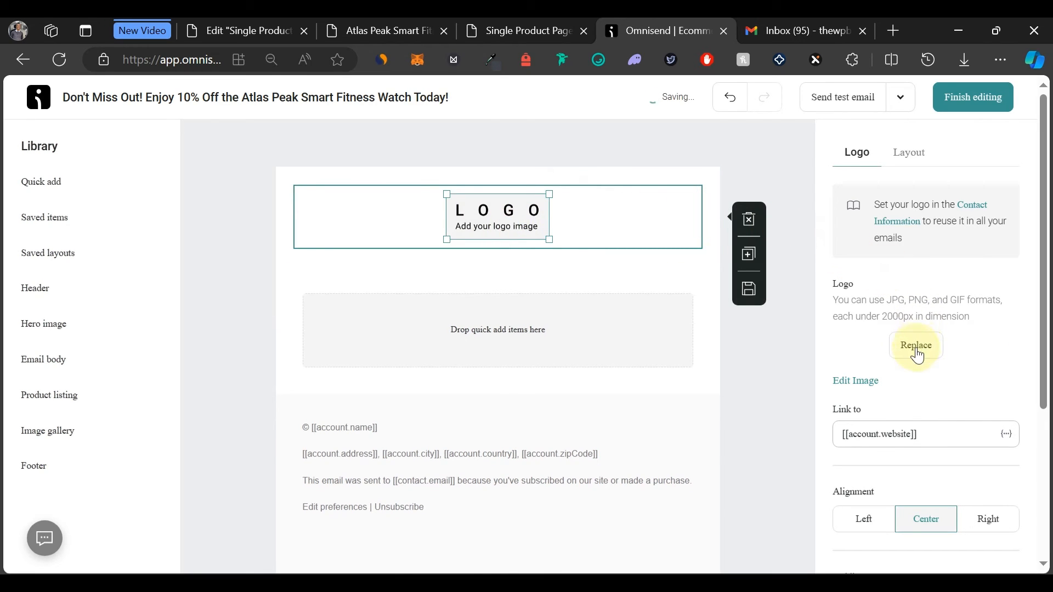
pyautogui.scroll(-2, 909, 368)
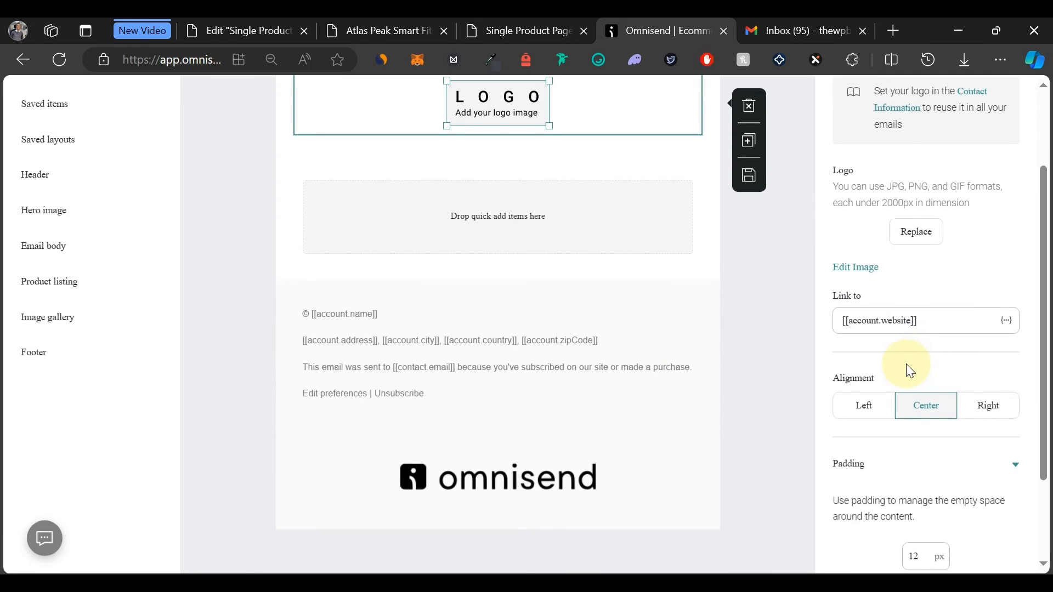
pyautogui.click(914, 239)
pyautogui.moveTo(231, 397)
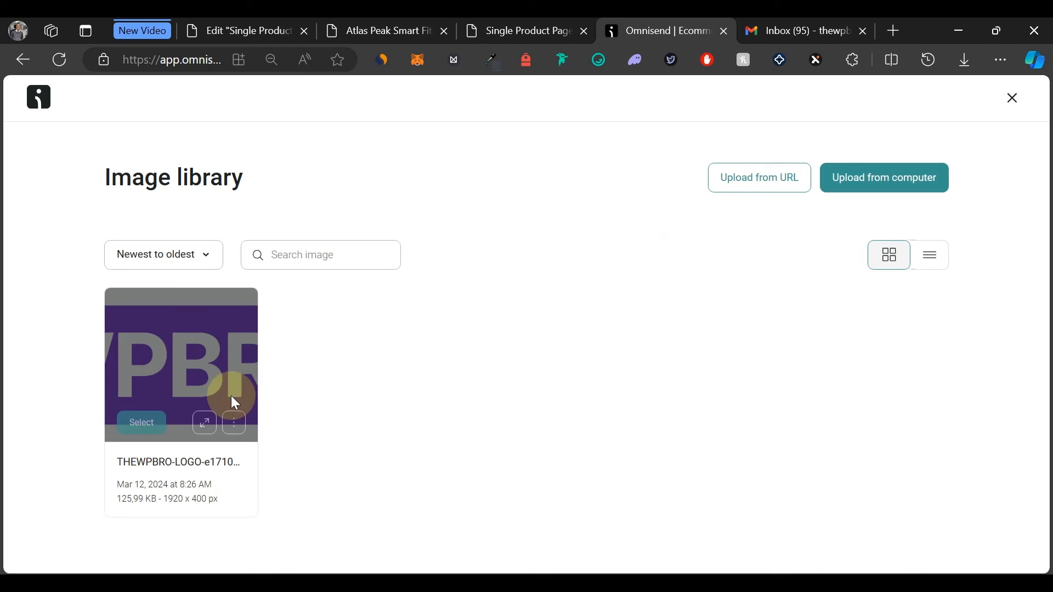
pyautogui.click(143, 424)
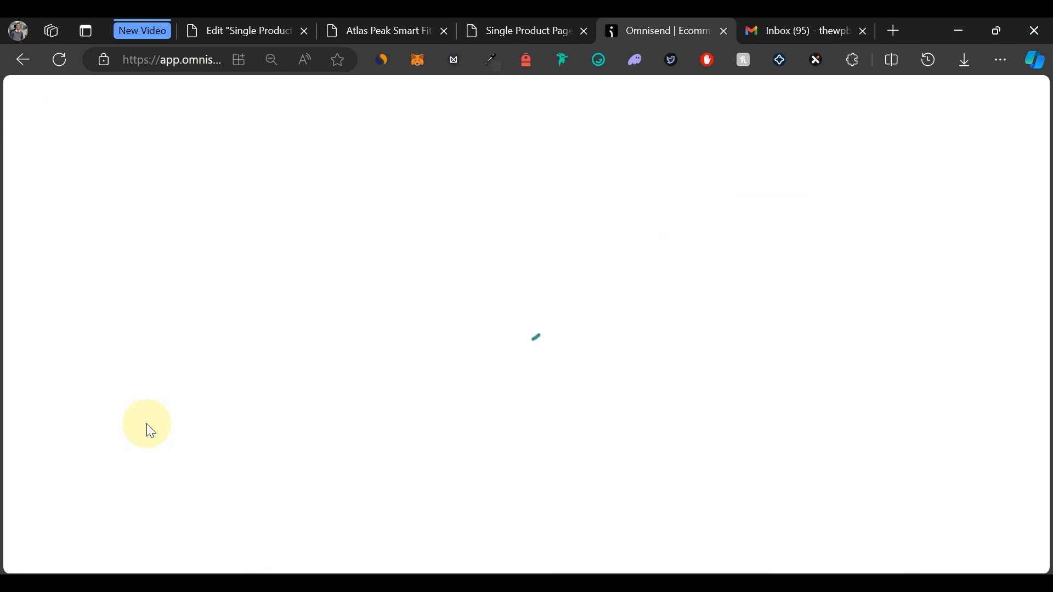
# Add a text item below the logo with the "Hey there" message offering code PEAK10 for an exclusive 10% discount on the Atlas Peak Smart Fitness Watch.
pyautogui.click(118, 192)
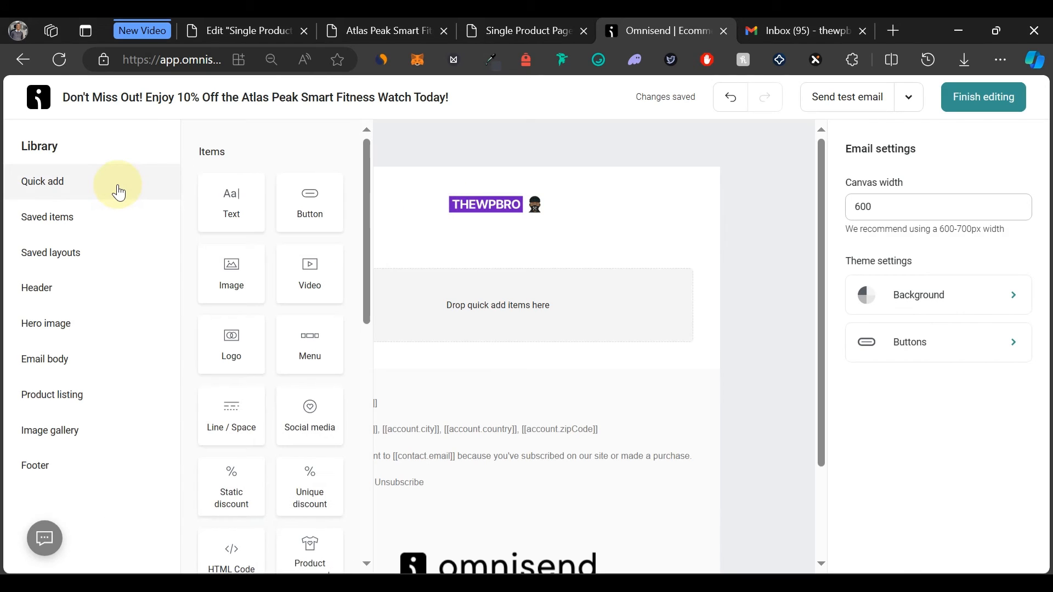
pyautogui.moveTo(230, 204); pyautogui.dragTo(456, 300)
pyautogui.click(387, 276)
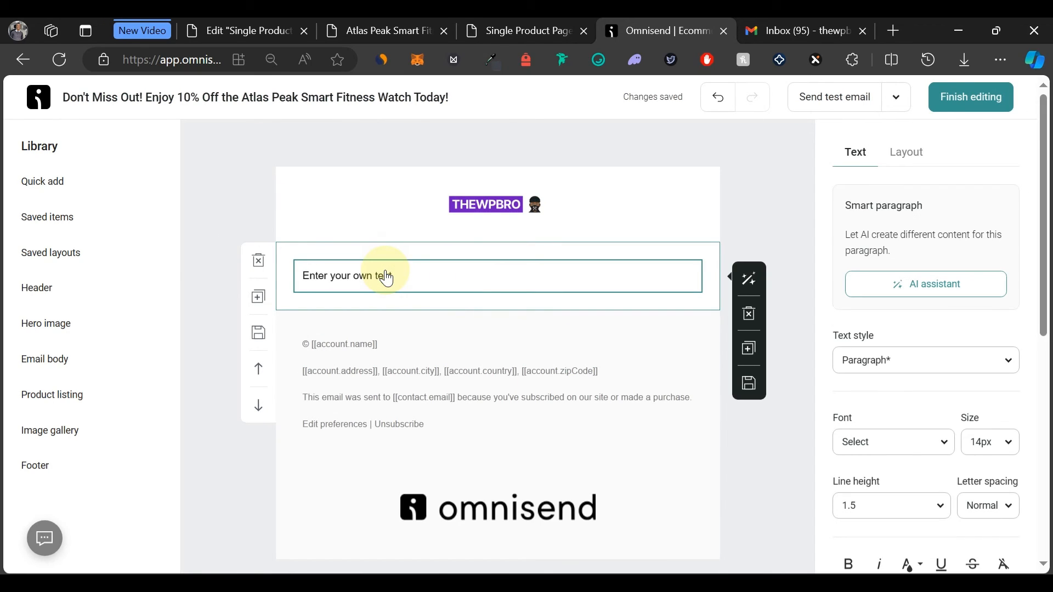
pyautogui.doubleClick(387, 273)
pyautogui.tripleClick(386, 271)
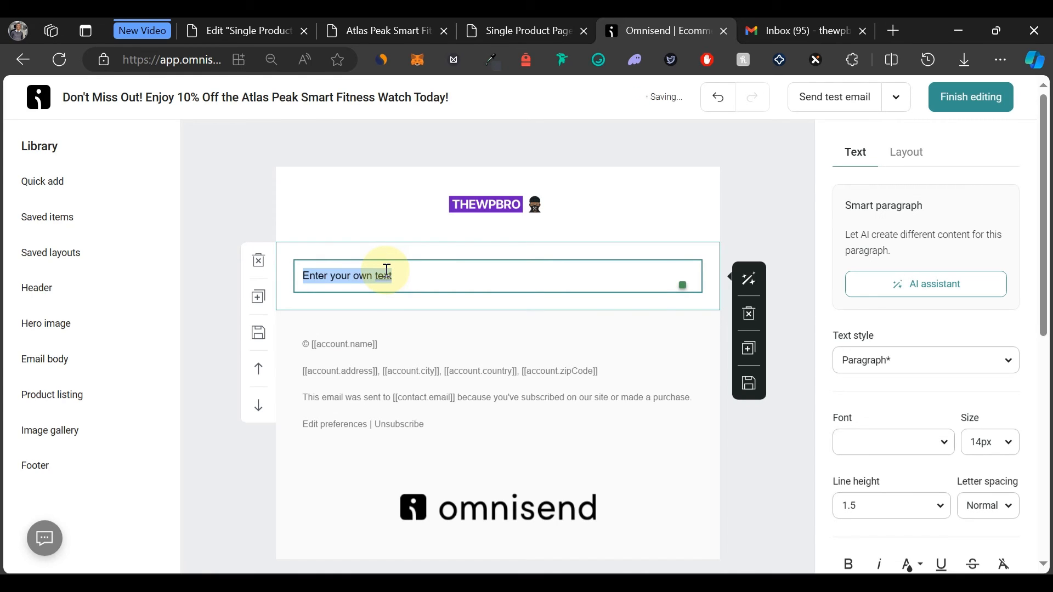
pyautogui.write("Hey there, We noticed you've been eyeing the Atlas Peak Smart Fitness Watch. Ready to take the plunge? Use code PEAK10 at checkout for an exclusive 10% discount.  Let's make those fitness goals a reality together!  Cheers, [Your Name]  Preview Text:")
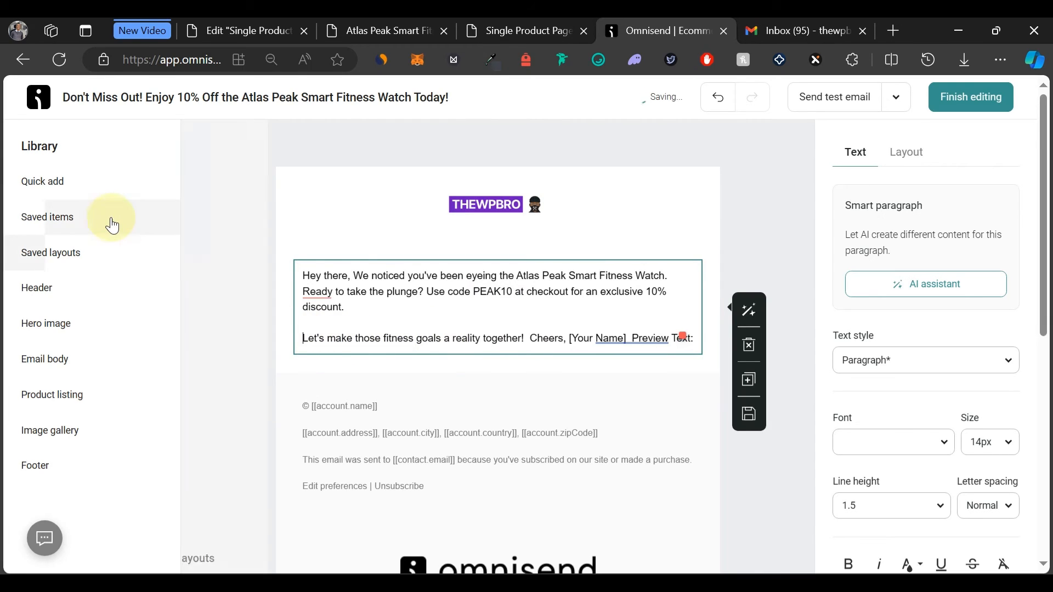
# Add a Static discount item below the message text and set its discount code to PEAK10.
pyautogui.click(76, 189)
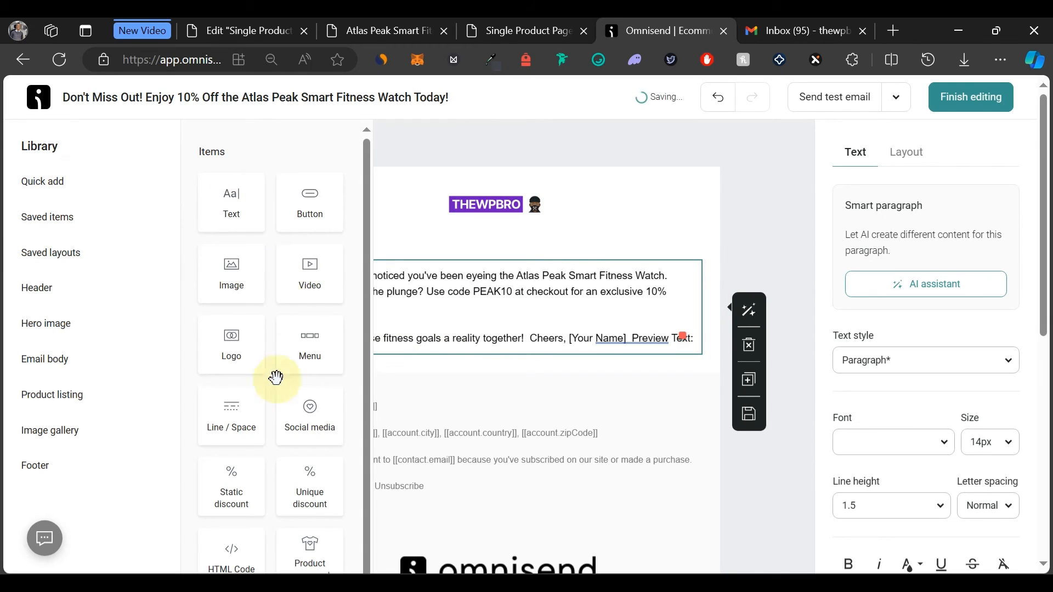
pyautogui.scroll(-2, 274, 406)
pyautogui.moveTo(237, 382); pyautogui.dragTo(587, 393)
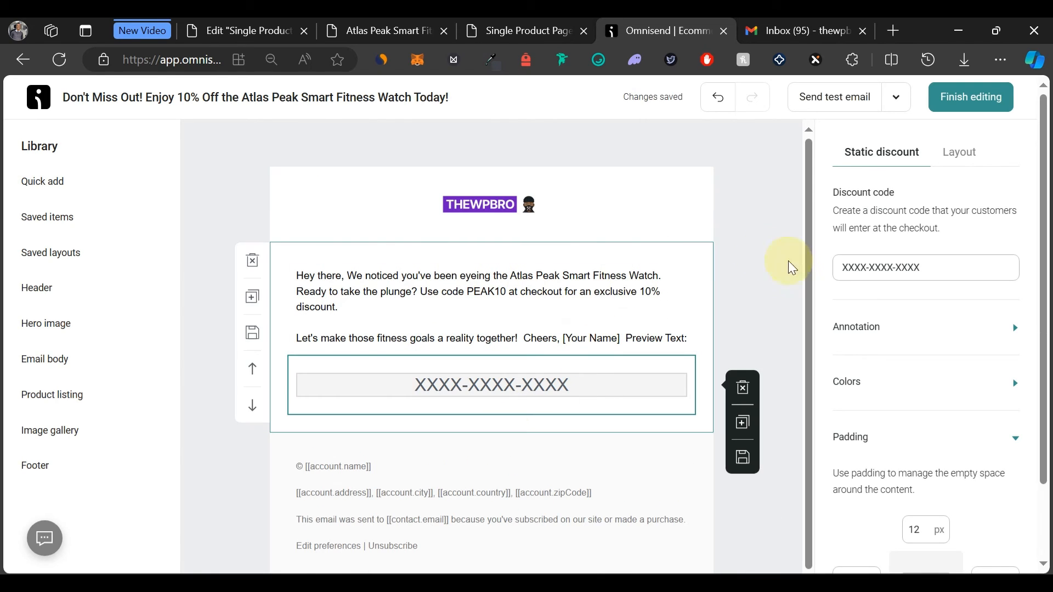
pyautogui.click(865, 265)
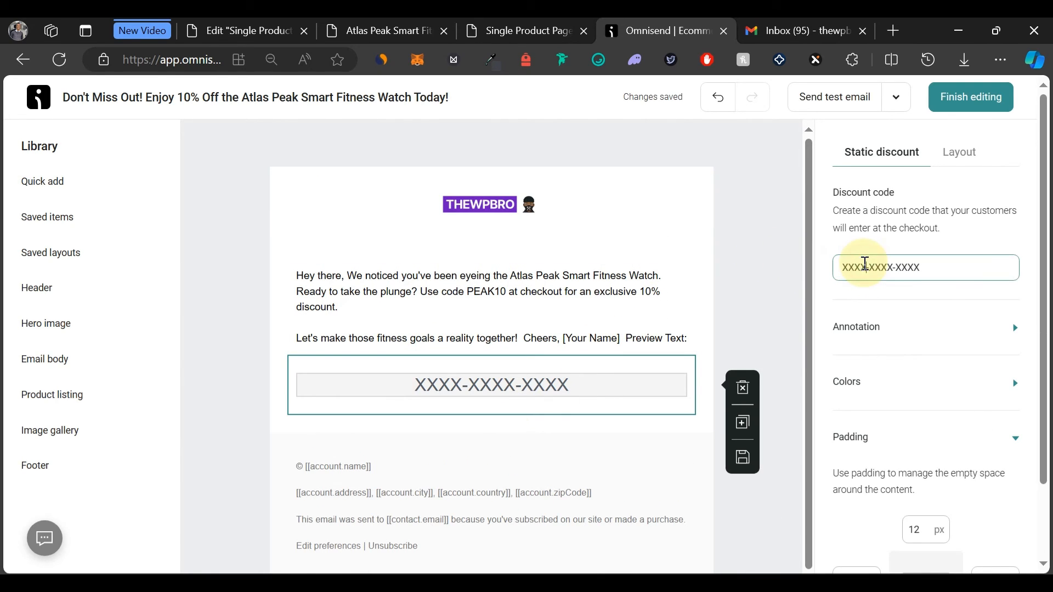
pyautogui.tripleClick(866, 265)
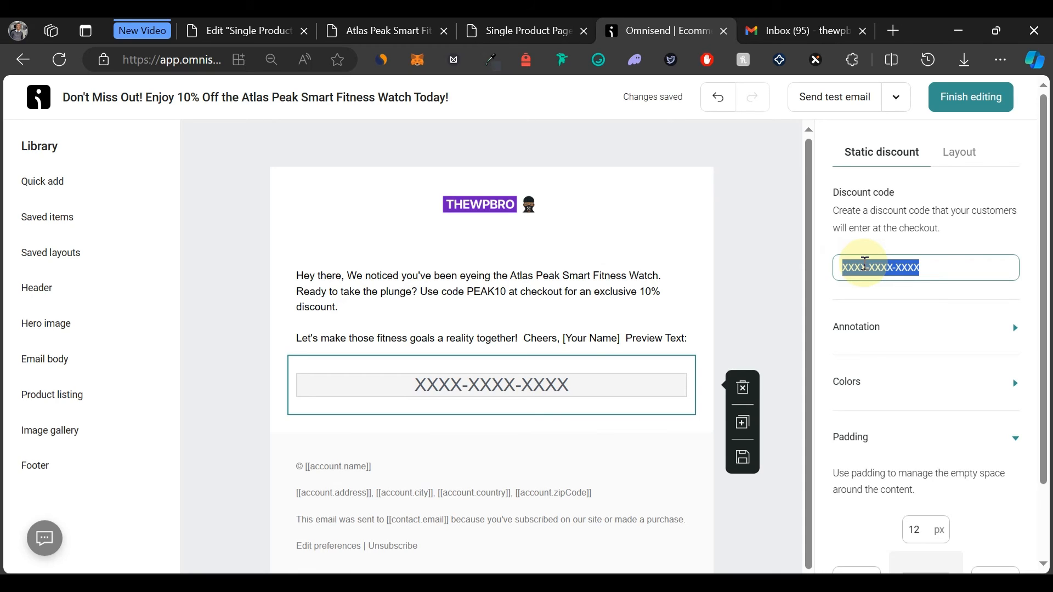
pyautogui.write('PEAK10')
# Replace the message's sign-off and placeholder text with "Cheers." on its own line, finish editing the email, and start the workflow.
pyautogui.click(569, 336)
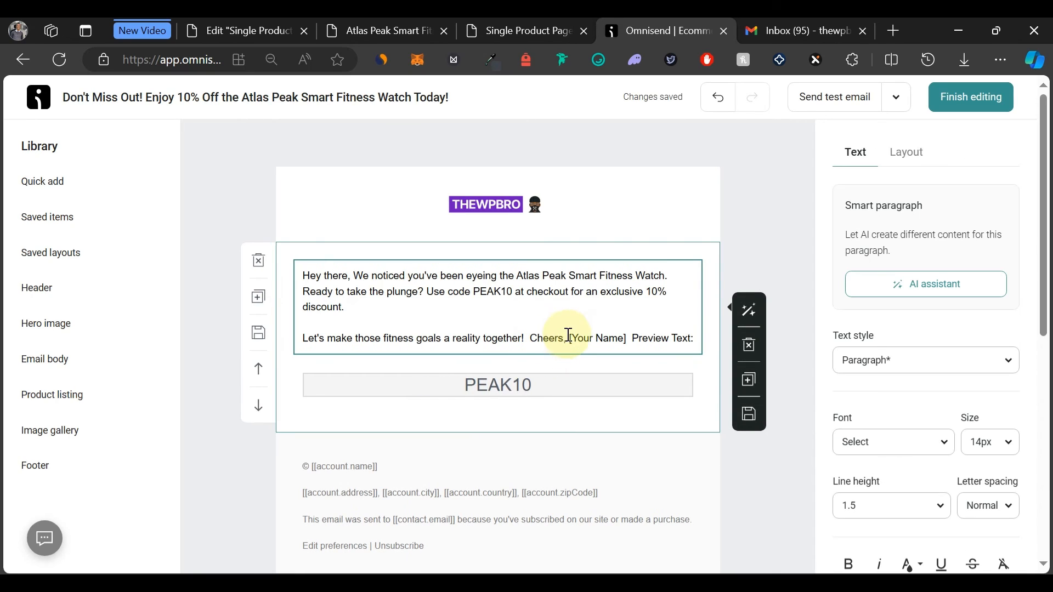
pyautogui.moveTo(569, 337); pyautogui.dragTo(668, 338)
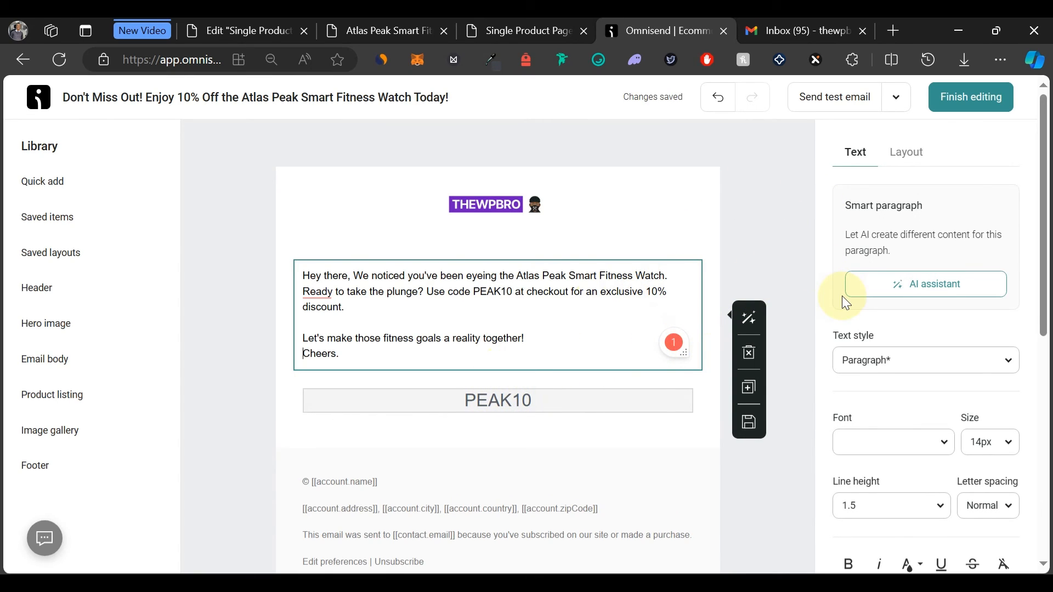
pyautogui.scroll(-2, 844, 299)
pyautogui.scroll(2, 846, 303)
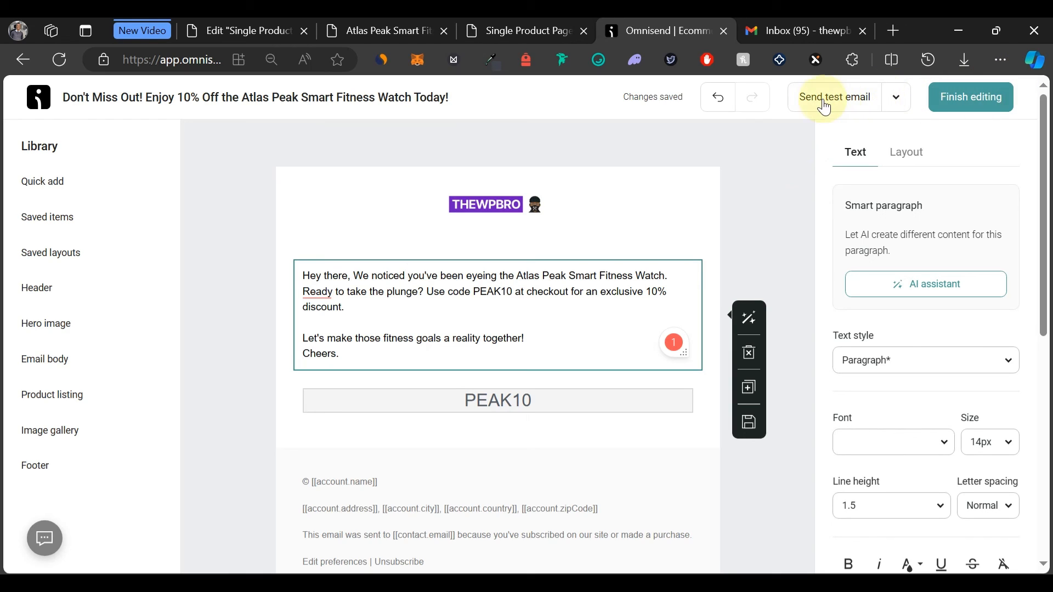
pyautogui.click(989, 104)
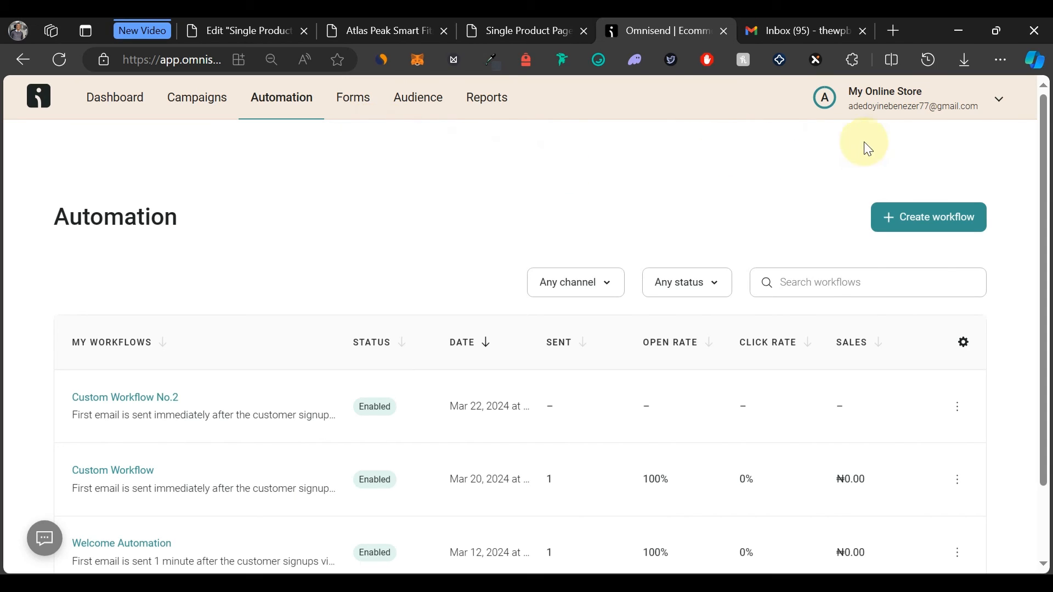
pyautogui.click(1002, 62)
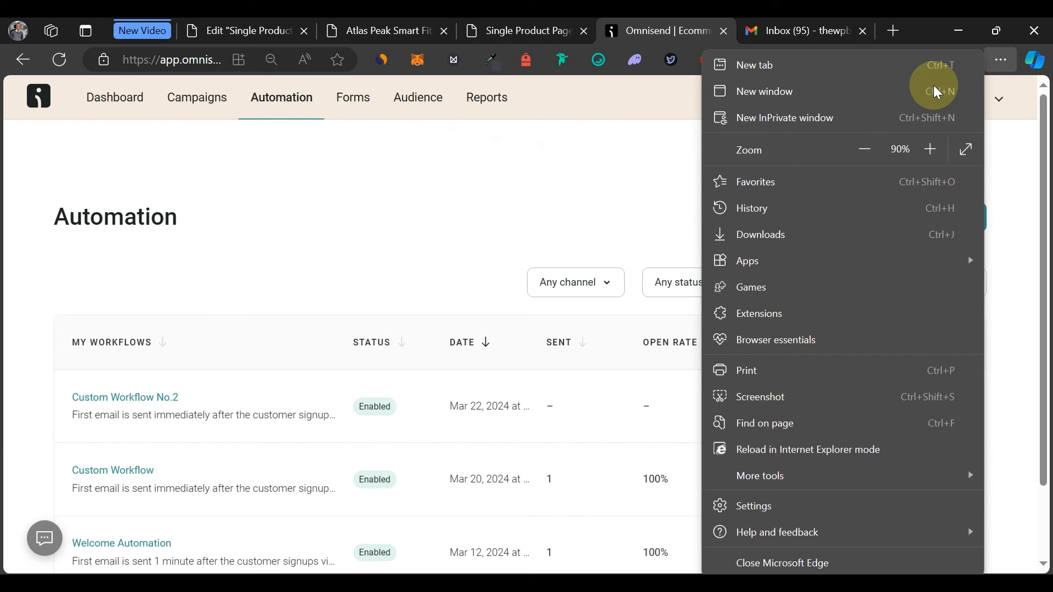
pyautogui.click(843, 121)
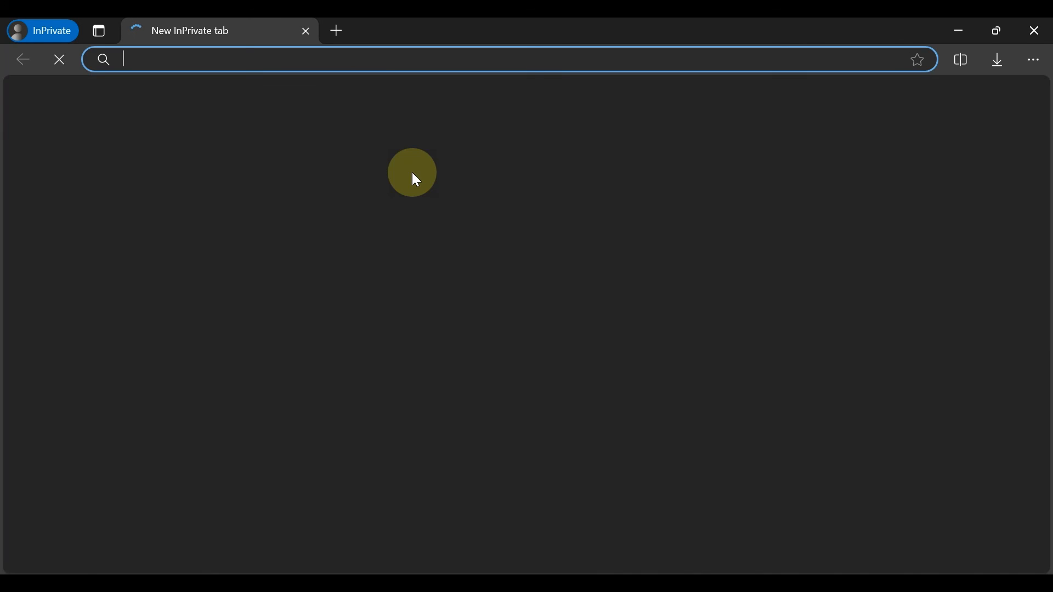
pyautogui.write('https://store.thewpbro.com/single-product-tutorial/')
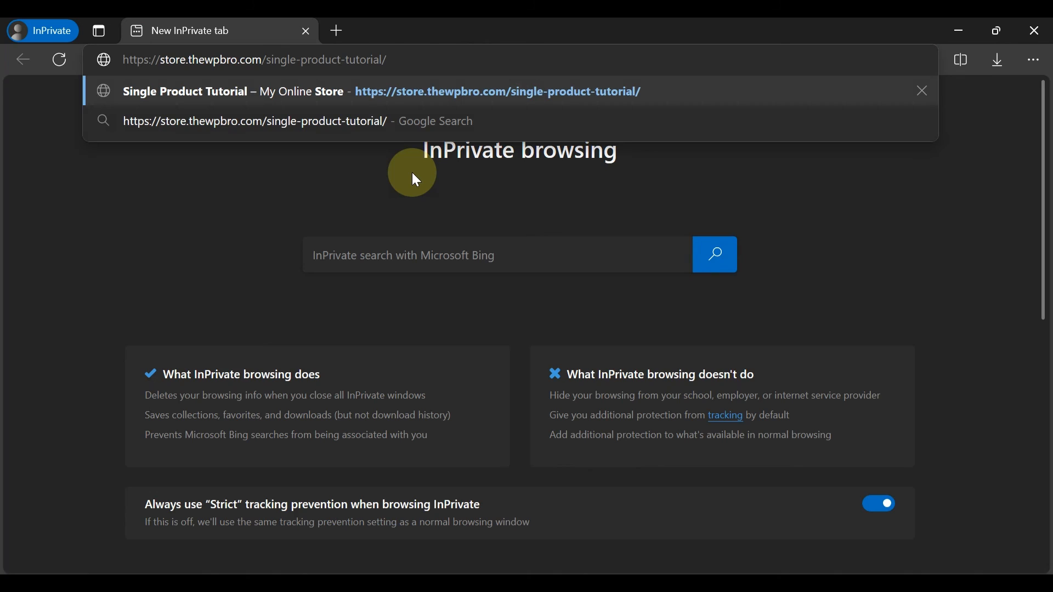
pyautogui.press('Return')
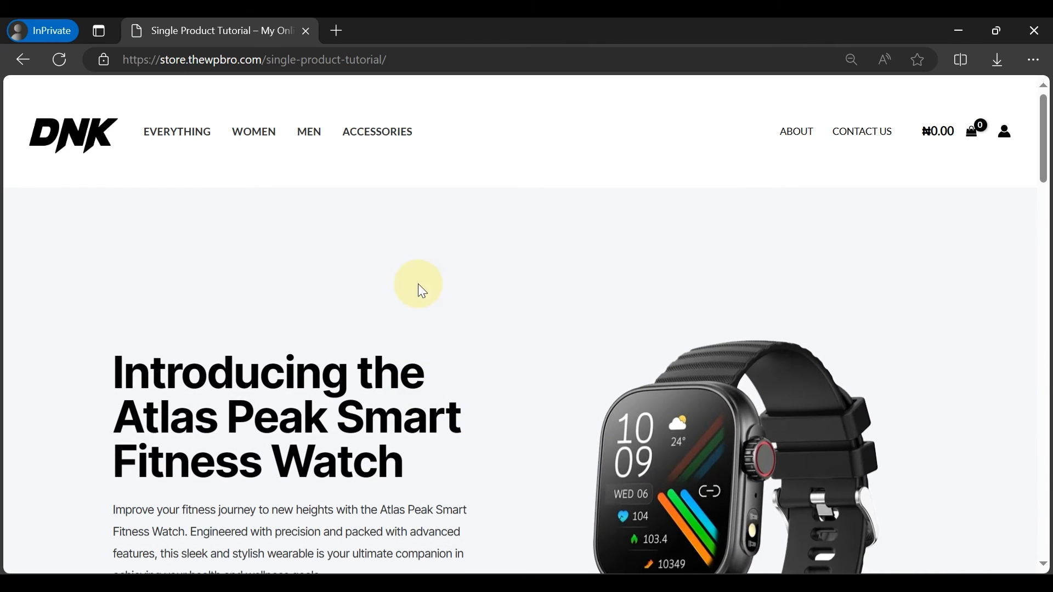
# Trigger the exit-intent popup, submit the subscriber's email address for the 10% discount, and close the success message.
pyautogui.moveTo(314, 52)
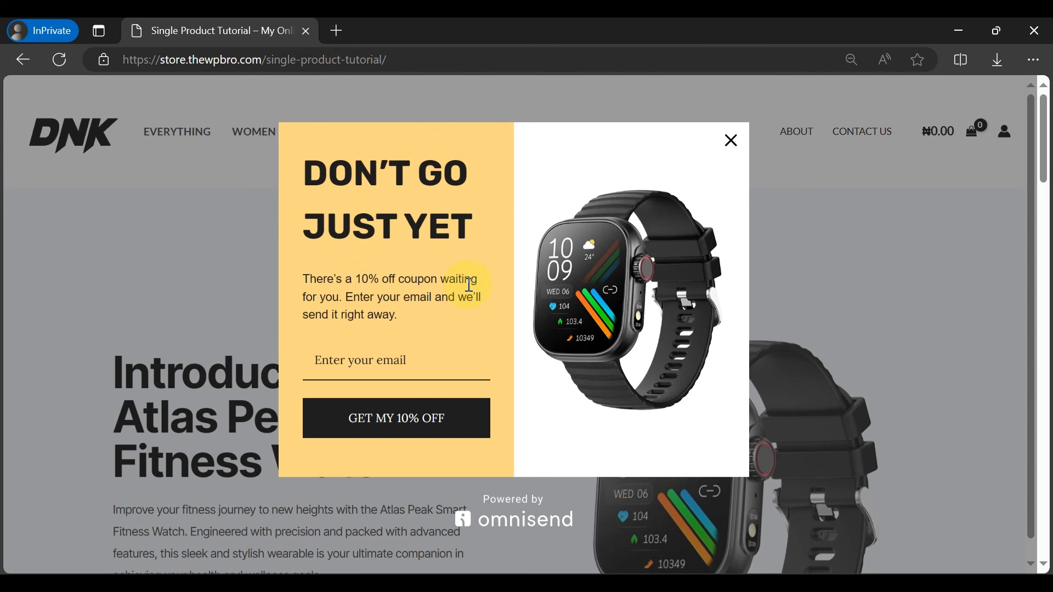
pyautogui.click(363, 362)
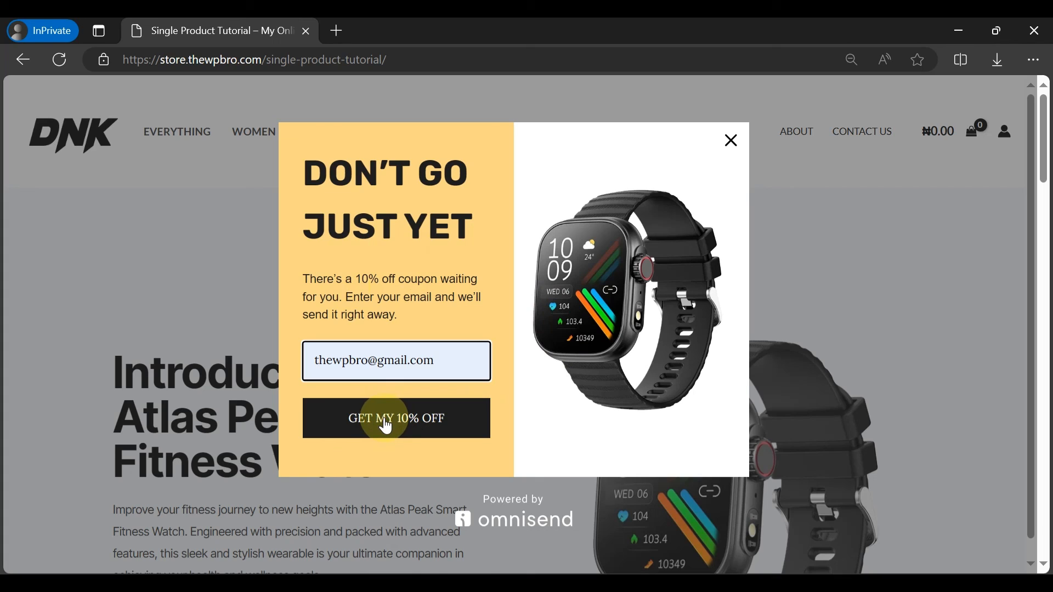
pyautogui.click(387, 427)
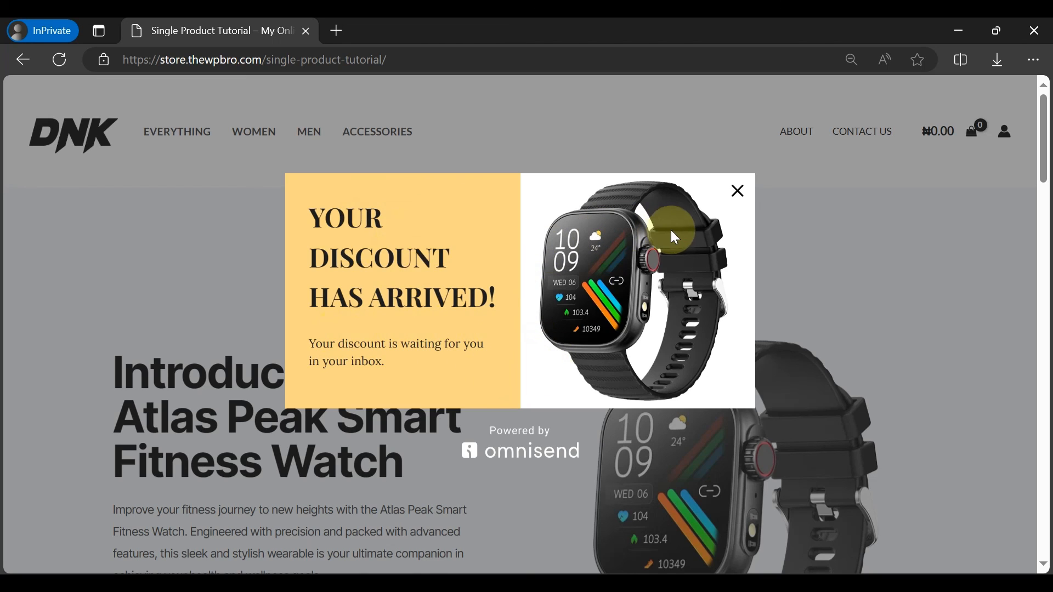
pyautogui.click(738, 191)
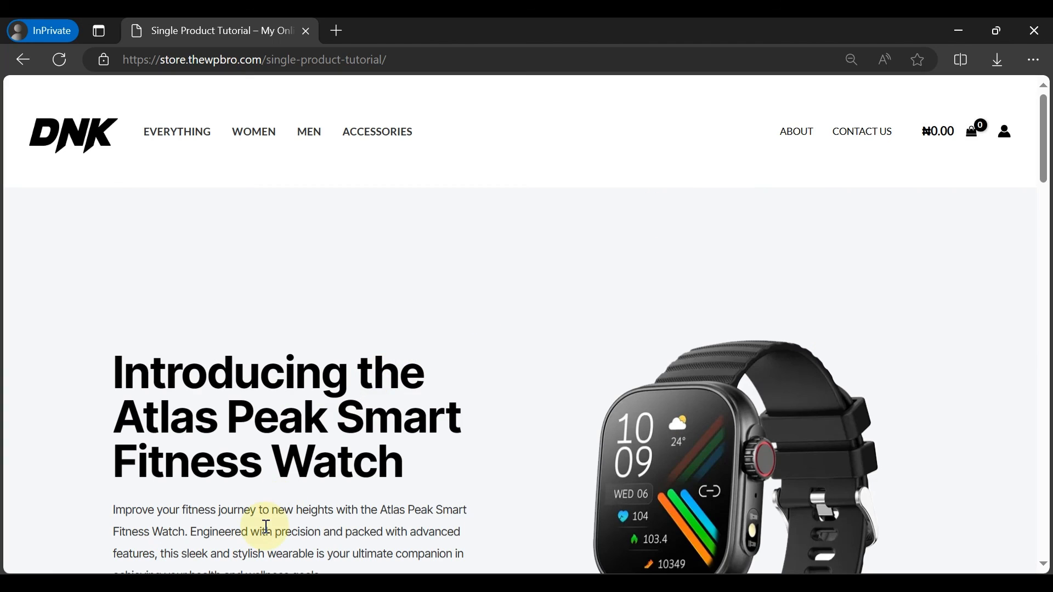
# Switch to Gmail and open the "Don't Miss Out! Enjoy 10% Off the Atlas Peak Smart Fitness Watch Today!" email in Promotions.
pyautogui.click(221, 589)
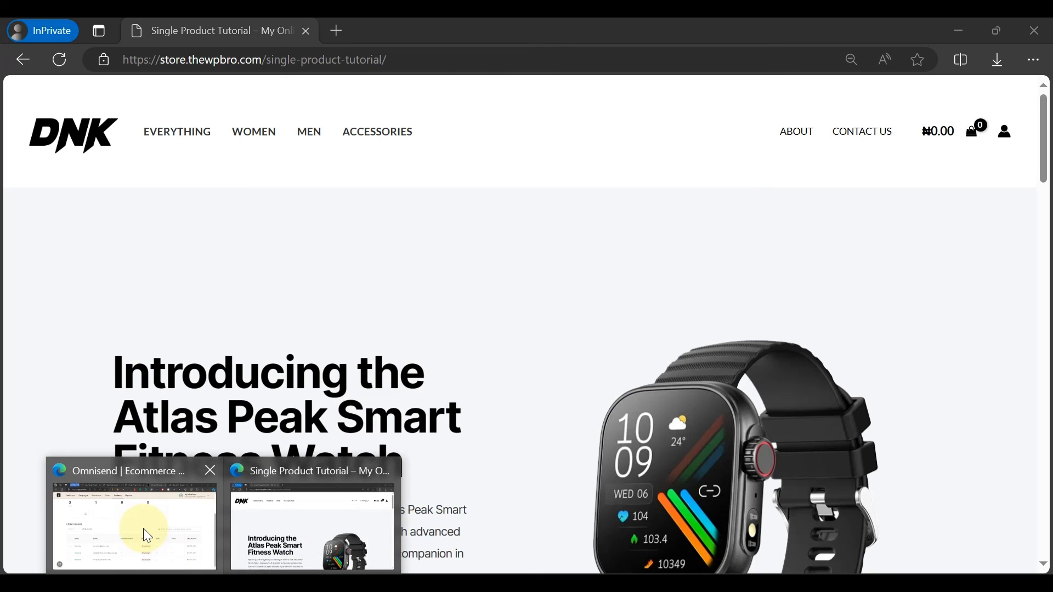
pyautogui.click(144, 529)
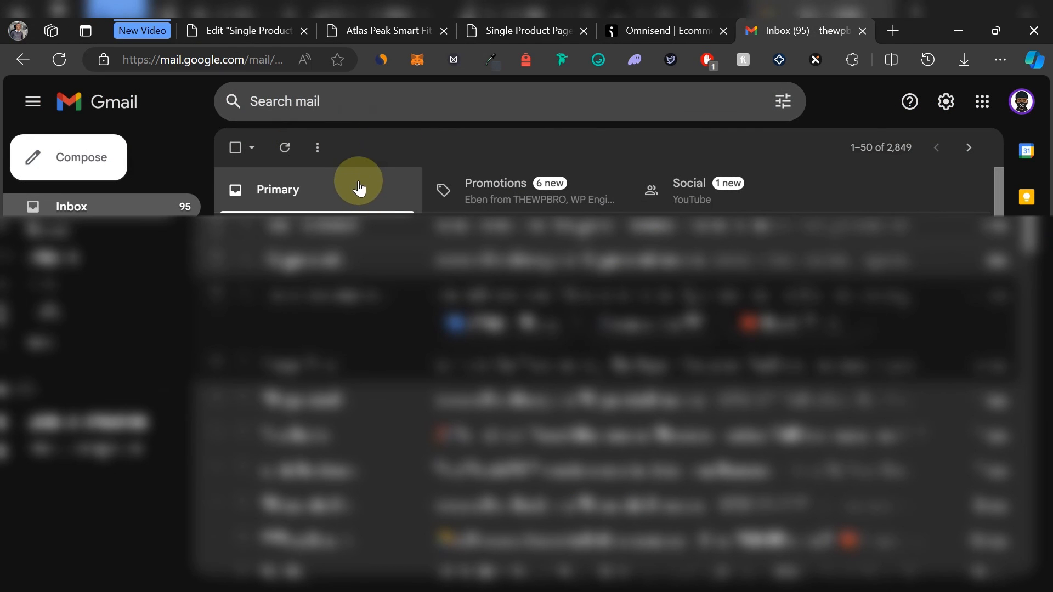
pyautogui.click(501, 178)
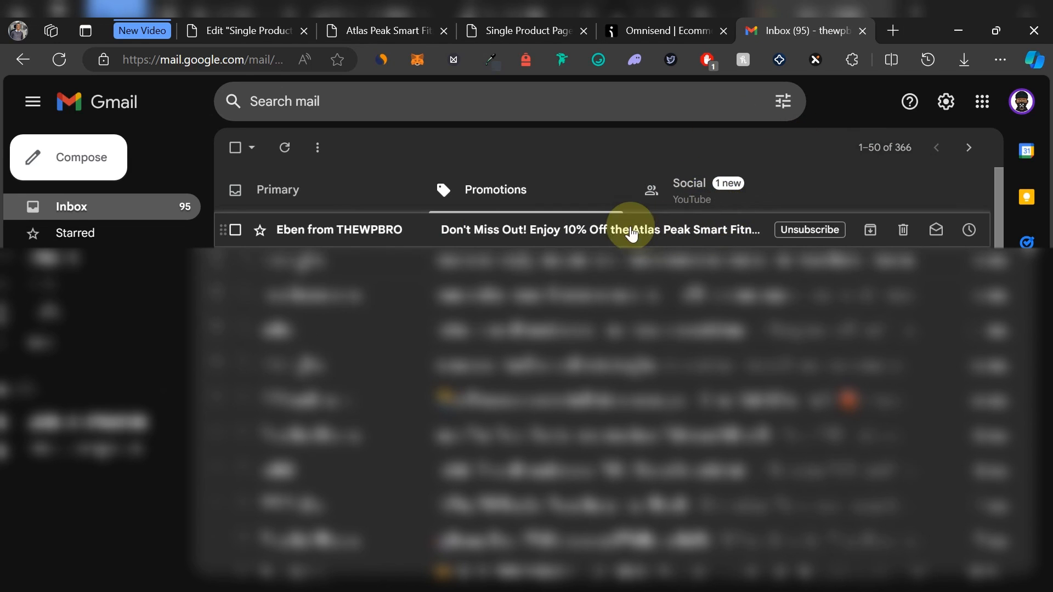
pyautogui.click(589, 225)
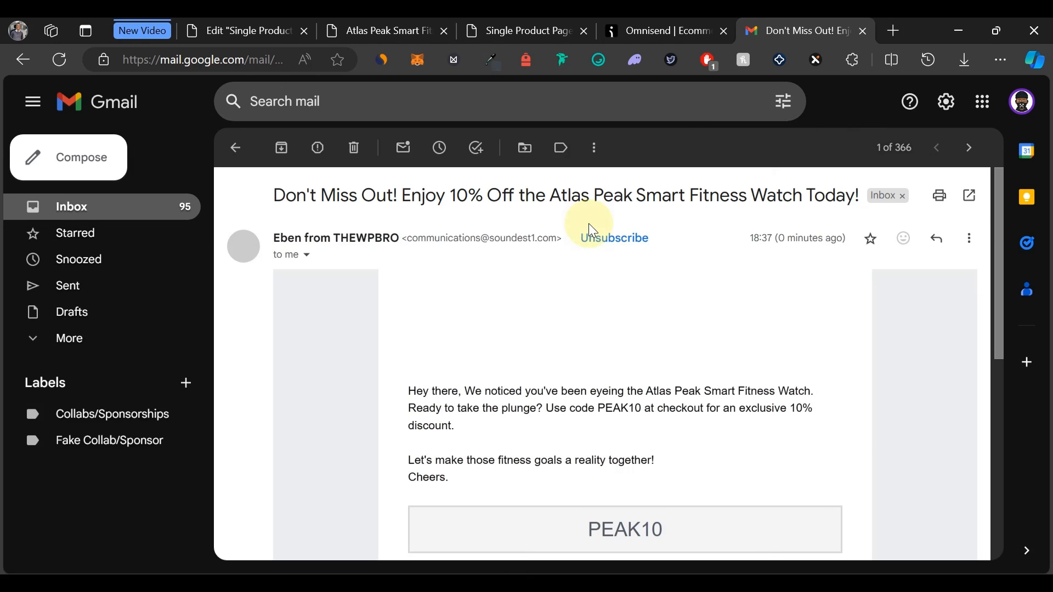
# Review the received email's content and select the discount code PEAK10.
pyautogui.scroll(-3, 475, 369)
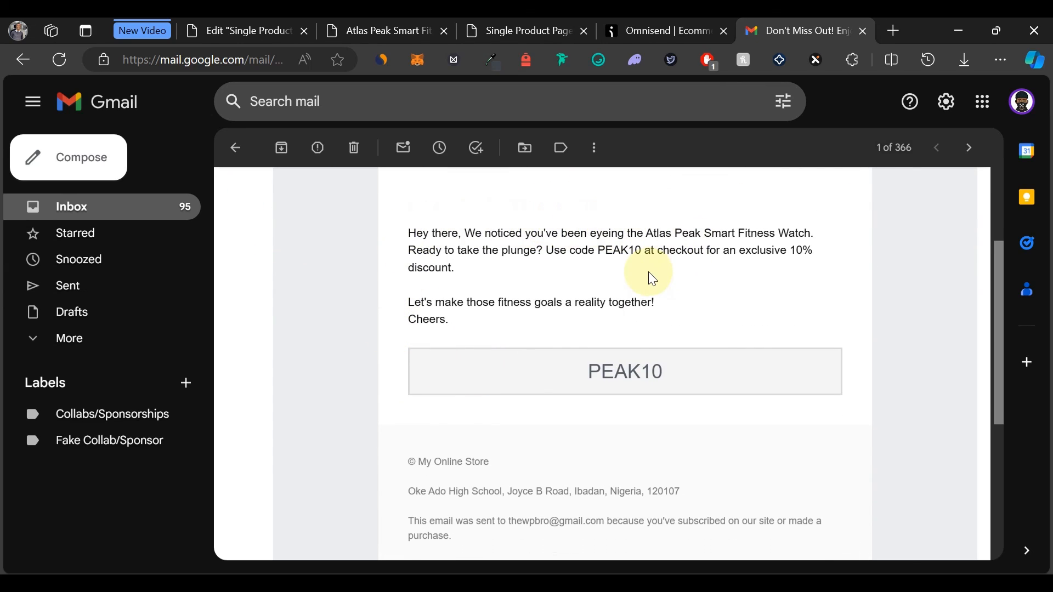
pyautogui.scroll(2, 650, 276)
pyautogui.scroll(-2, 626, 283)
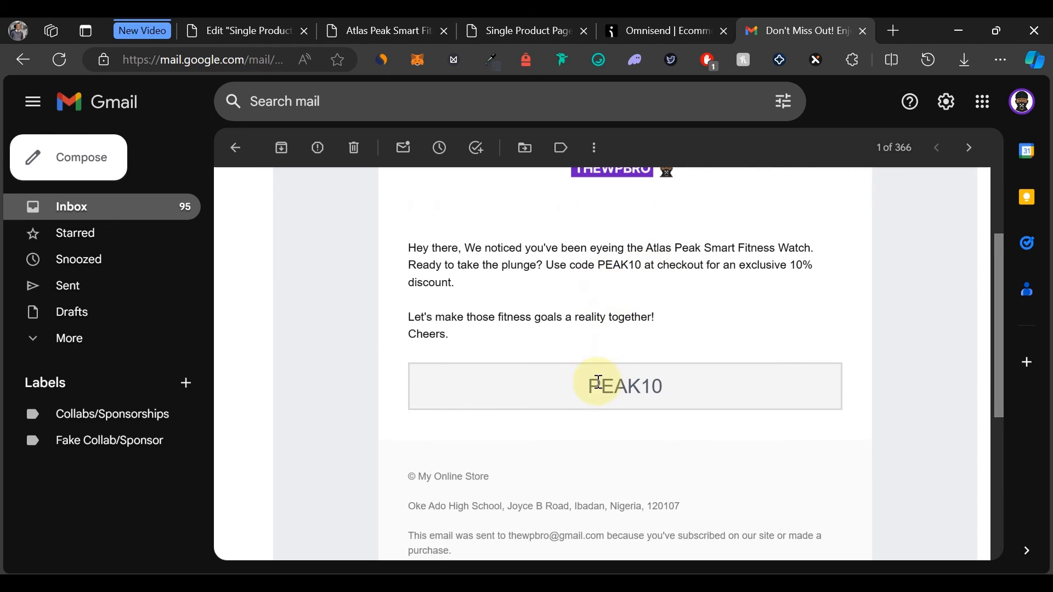
pyautogui.moveTo(598, 383); pyautogui.dragTo(682, 386)
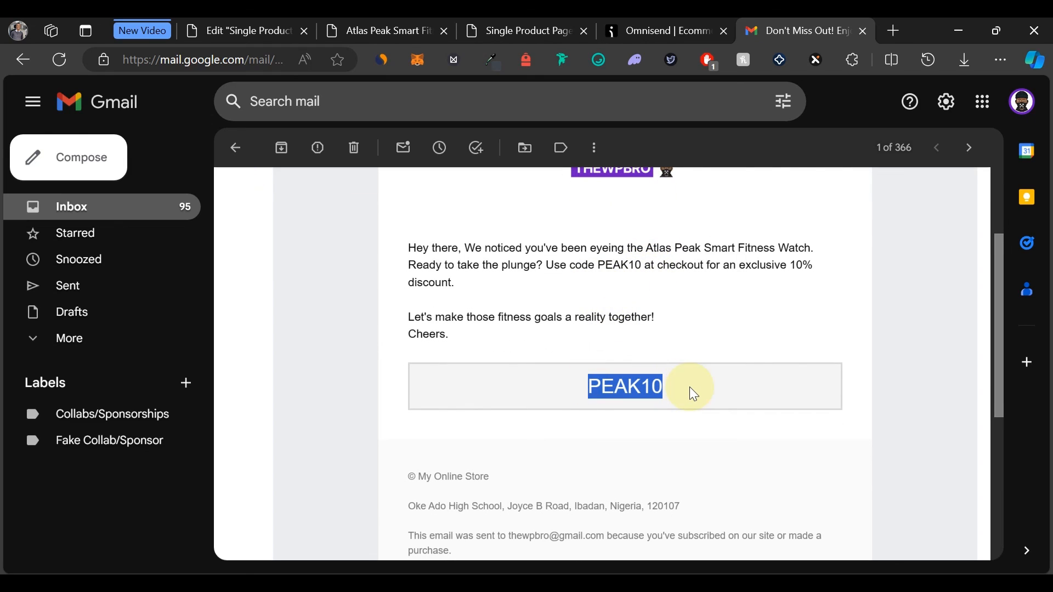
# Return to the product page in the InPrivate window and start buying the watch with Buy Now $100.
pyautogui.click(223, 571)
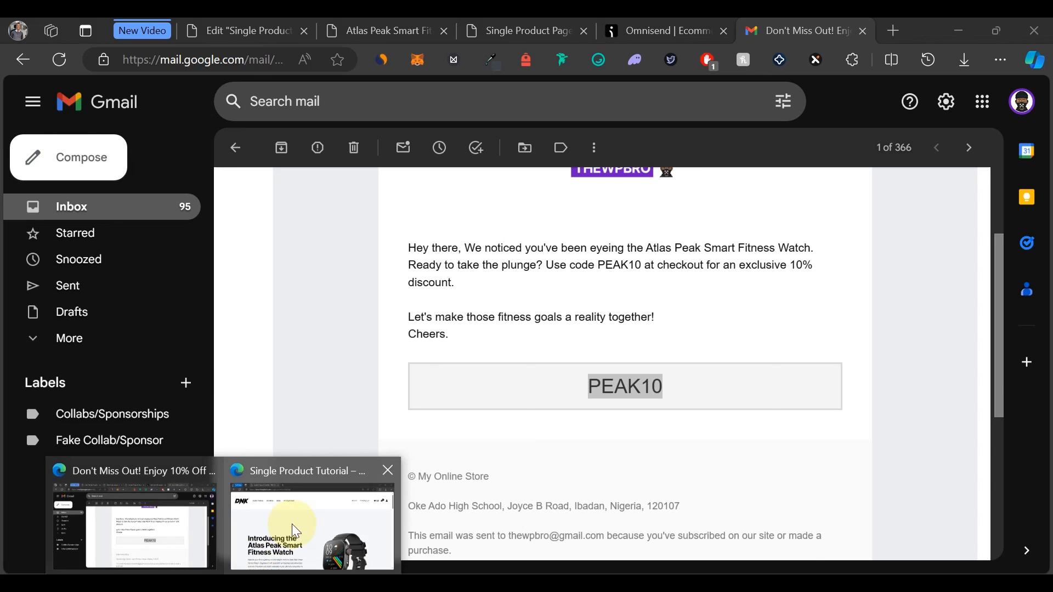
pyautogui.click(296, 531)
pyautogui.scroll(-5, 446, 390)
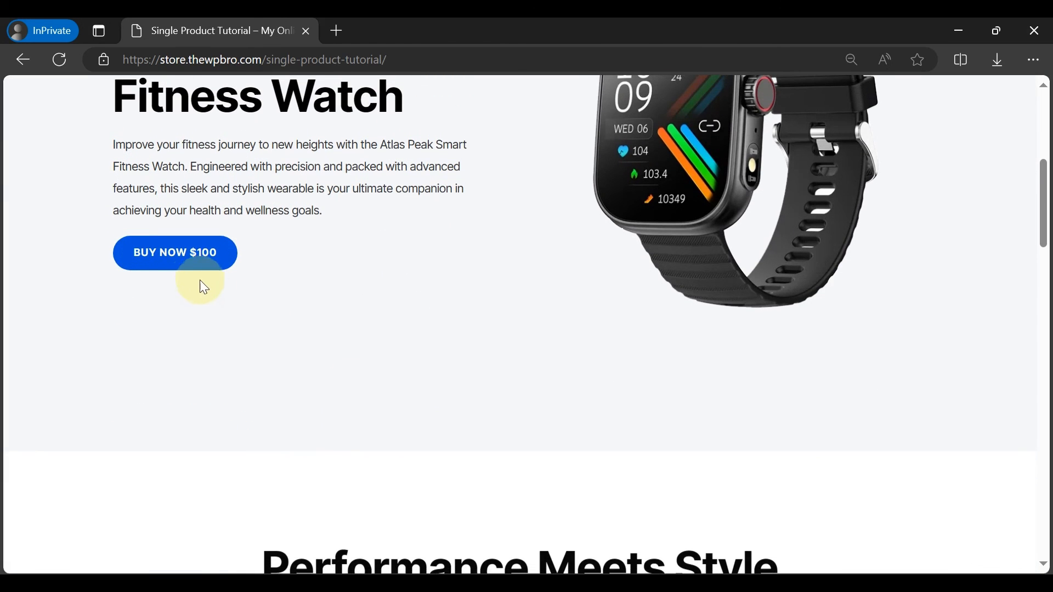
pyautogui.click(172, 261)
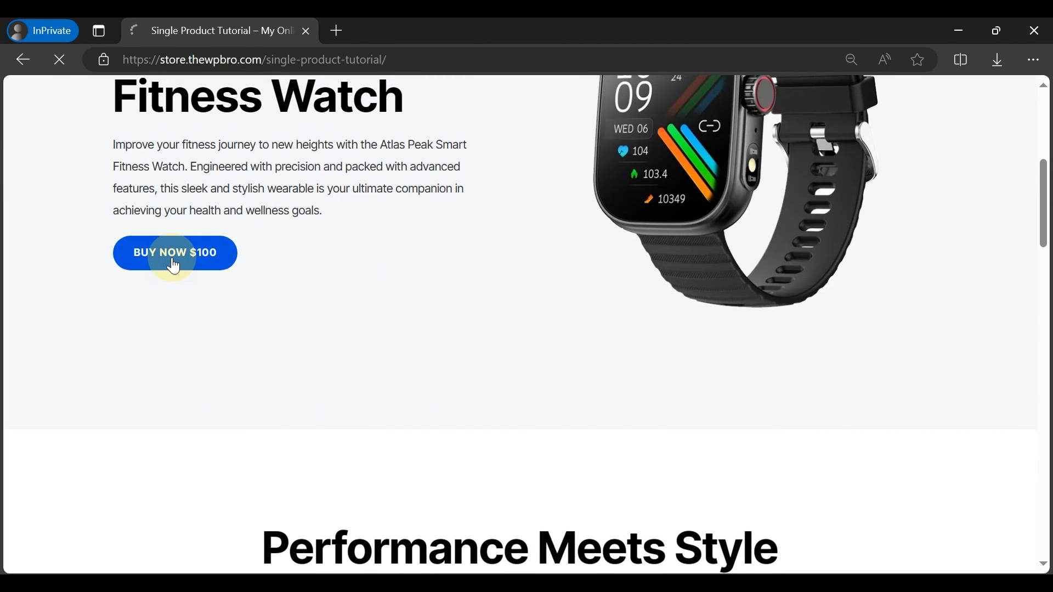